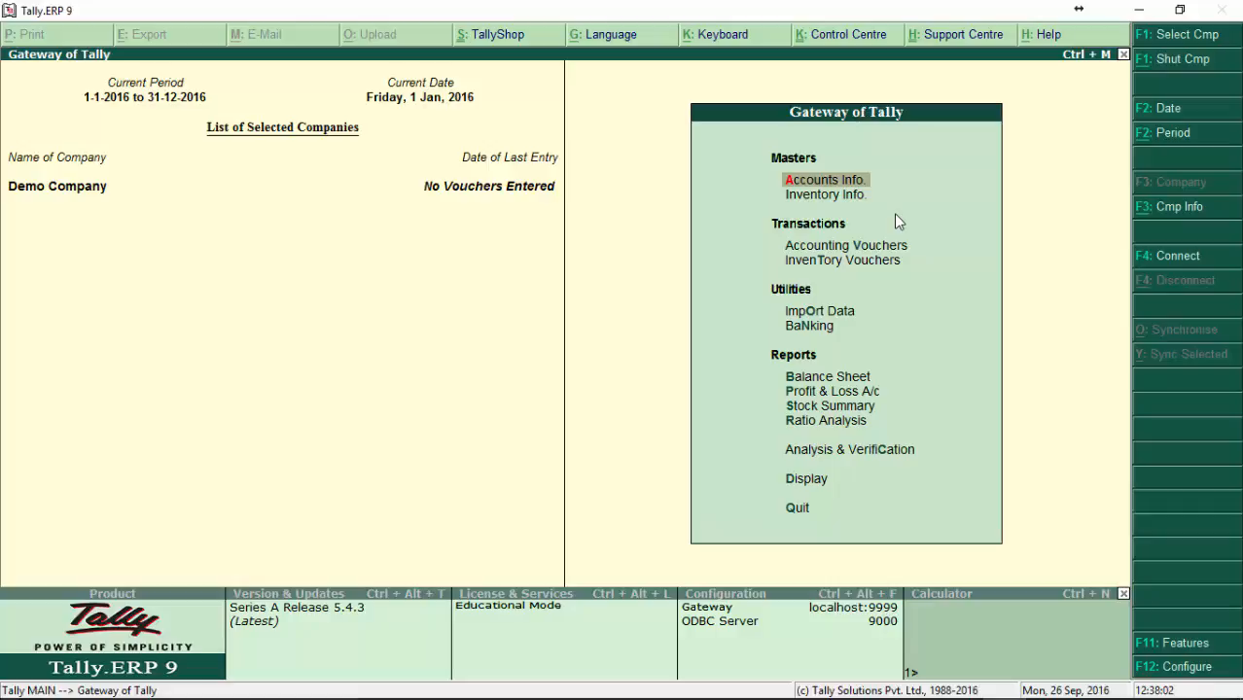
Step: Examine the two Masters entries, Accounts Info. and Inventory Info., in the Gateway of Tally
key("Down")
key("Up")
key("Down")
key("Up")
key("Down")
key("Down")
key("Up")
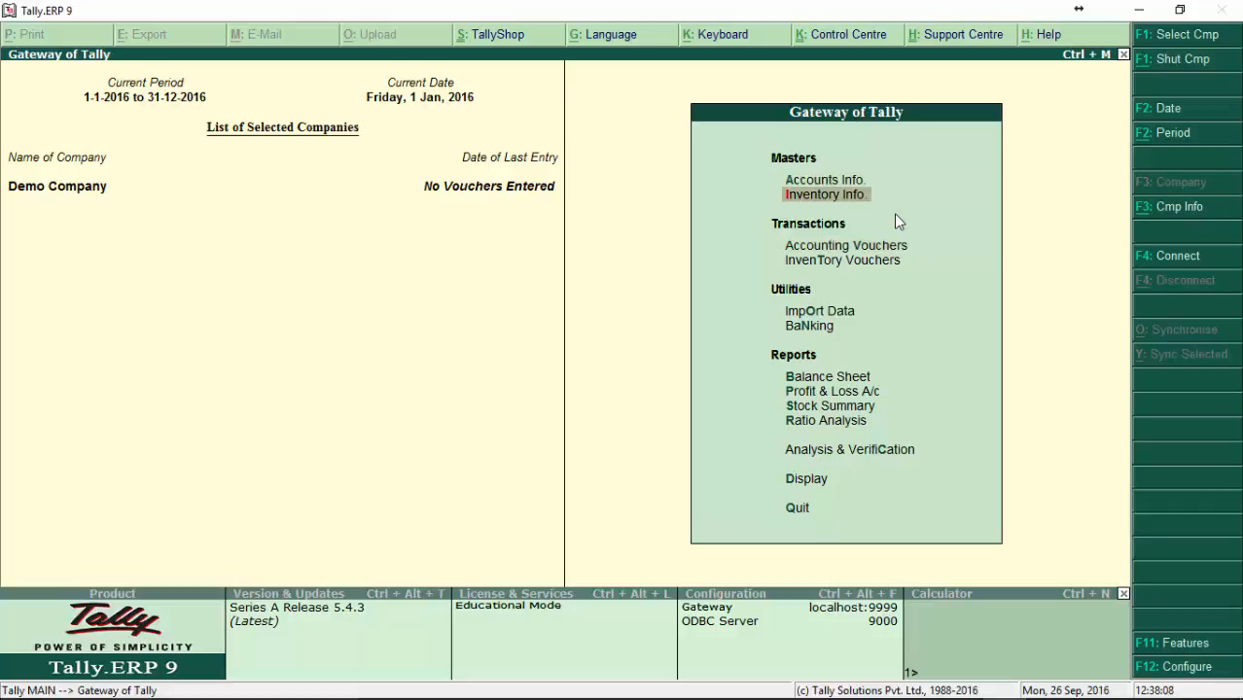
key("Up")
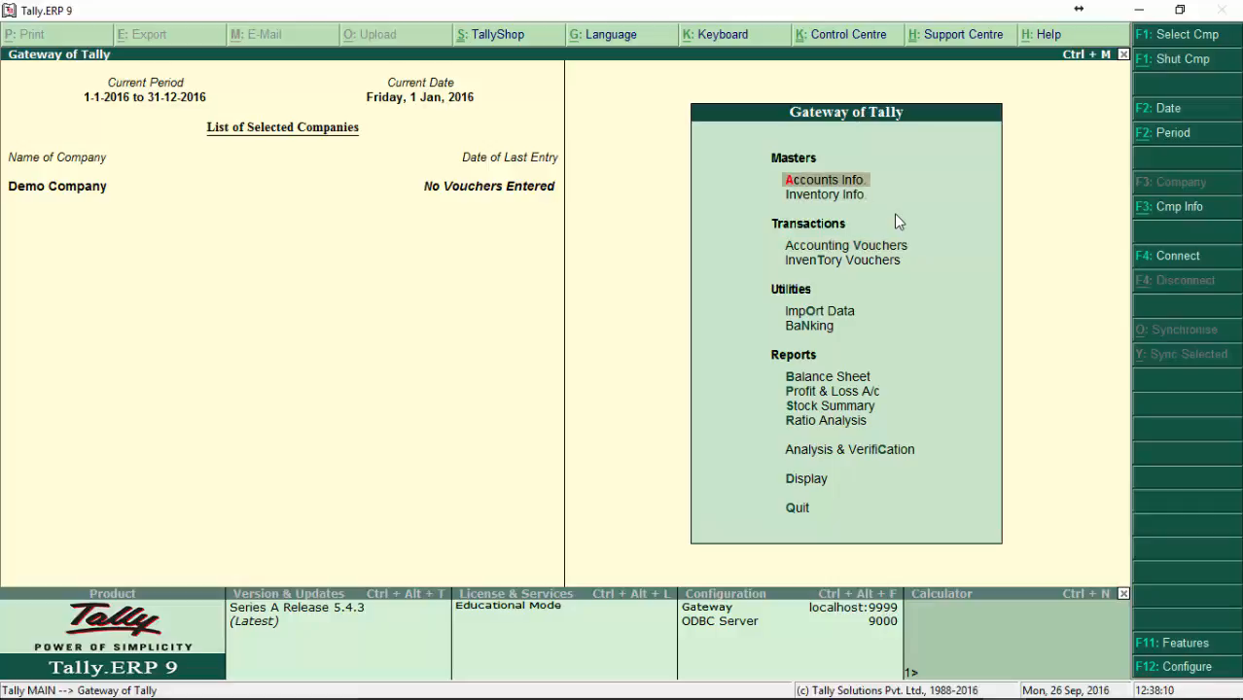
key("Down")
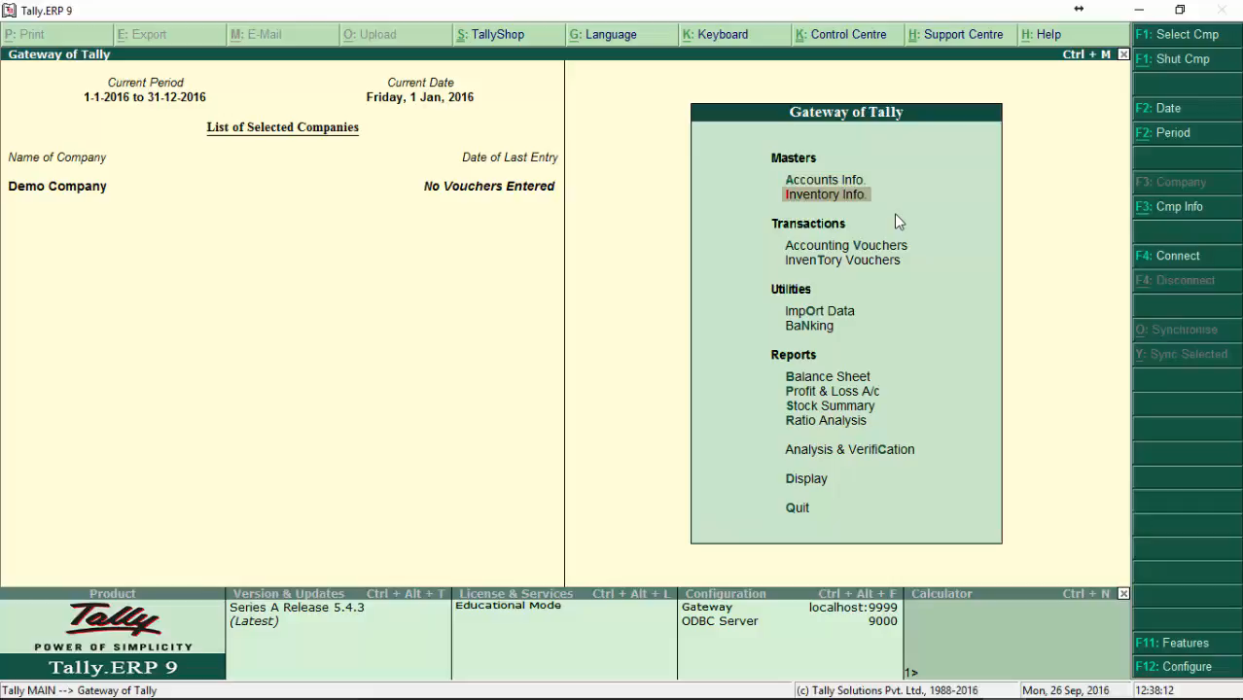
key("Up")
Step: Look through the remaining Gateway of Tally entries, from Inventory Info. through vouchers, utilities and reports down to Quit
key("Down")
key("Down")
key("Down")
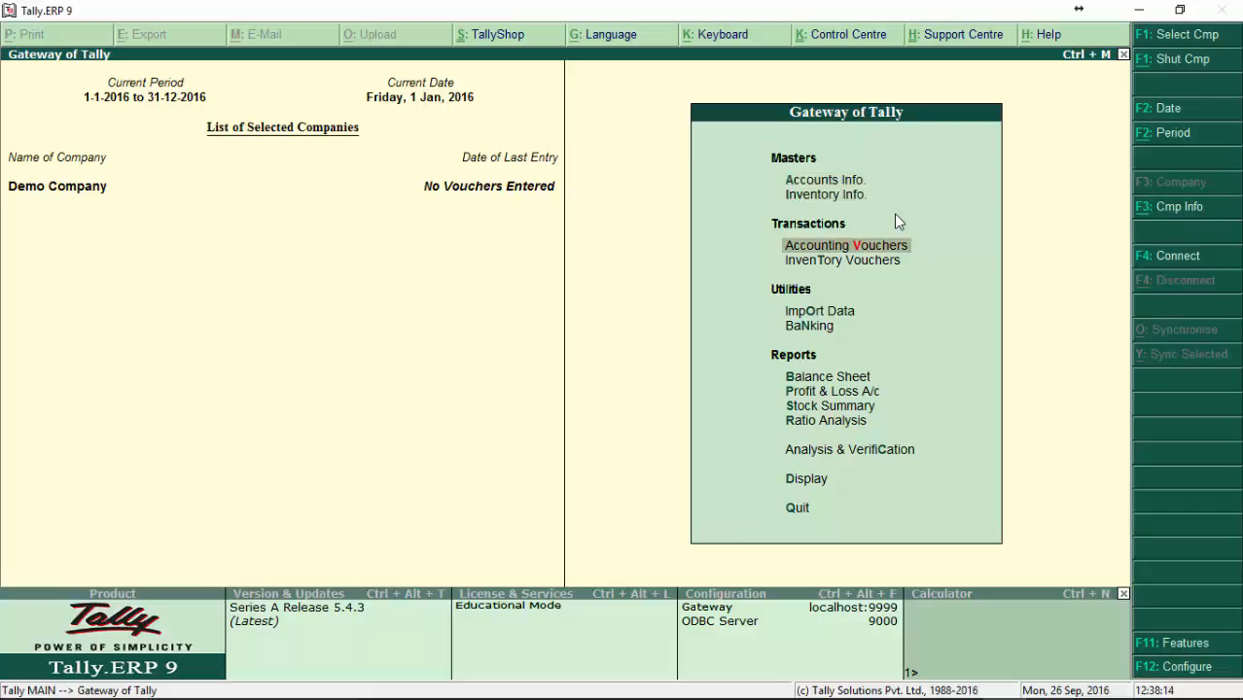
key("Down")
key("Down")
key("Down")
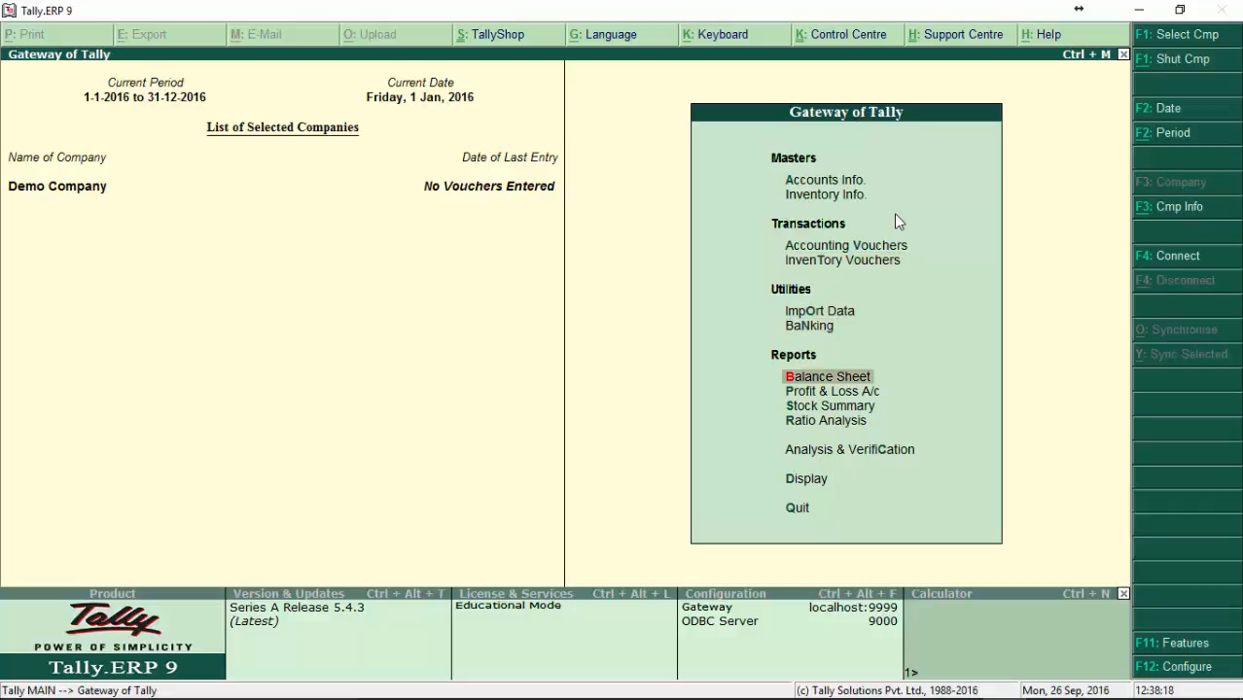
key("Down")
key("Down")
key("Down")
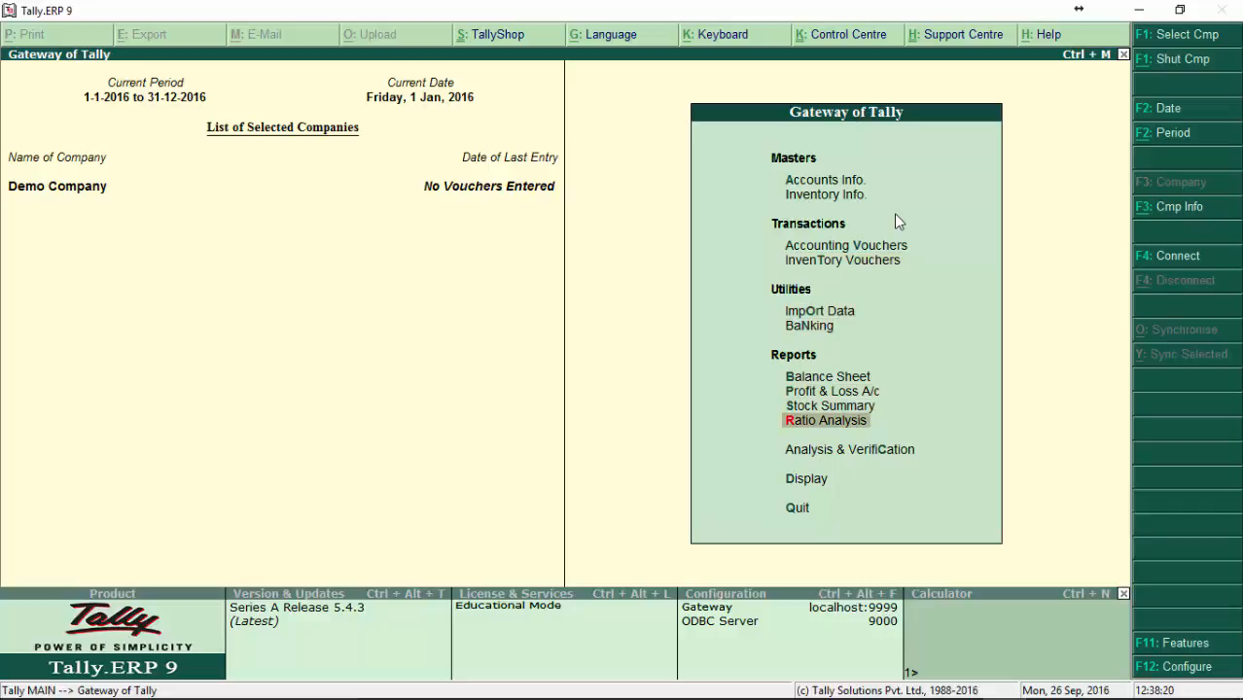
key("Down")
key("Down")
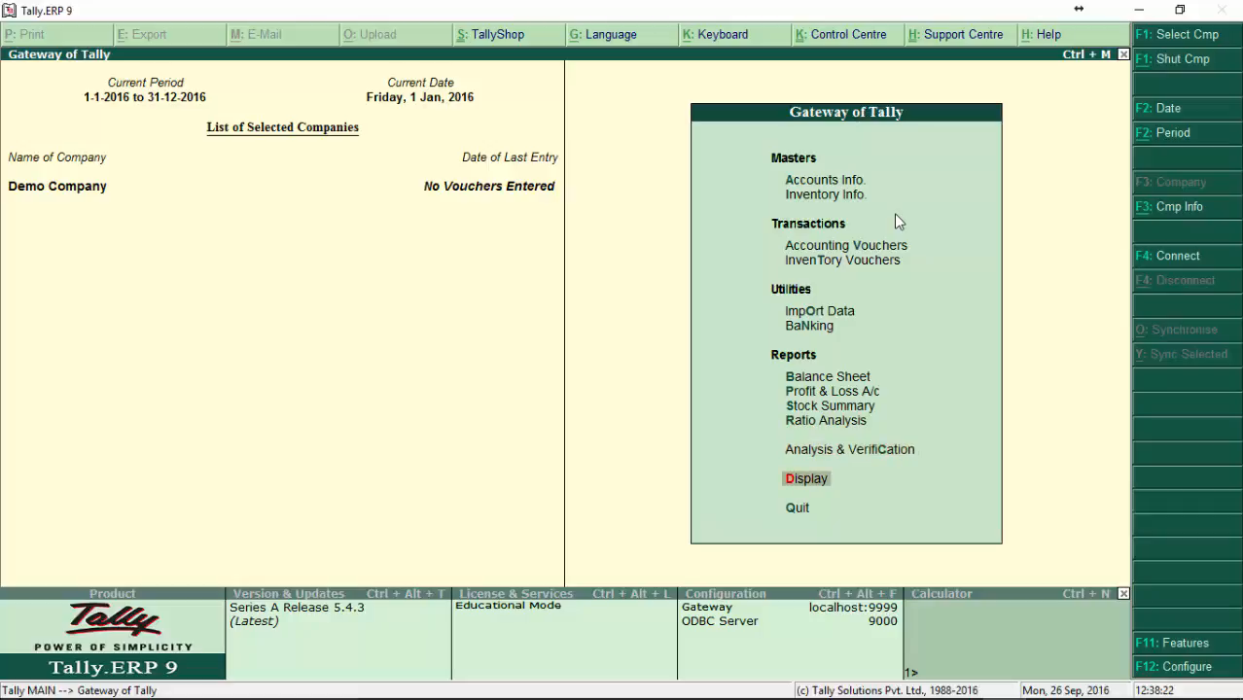
key("Down")
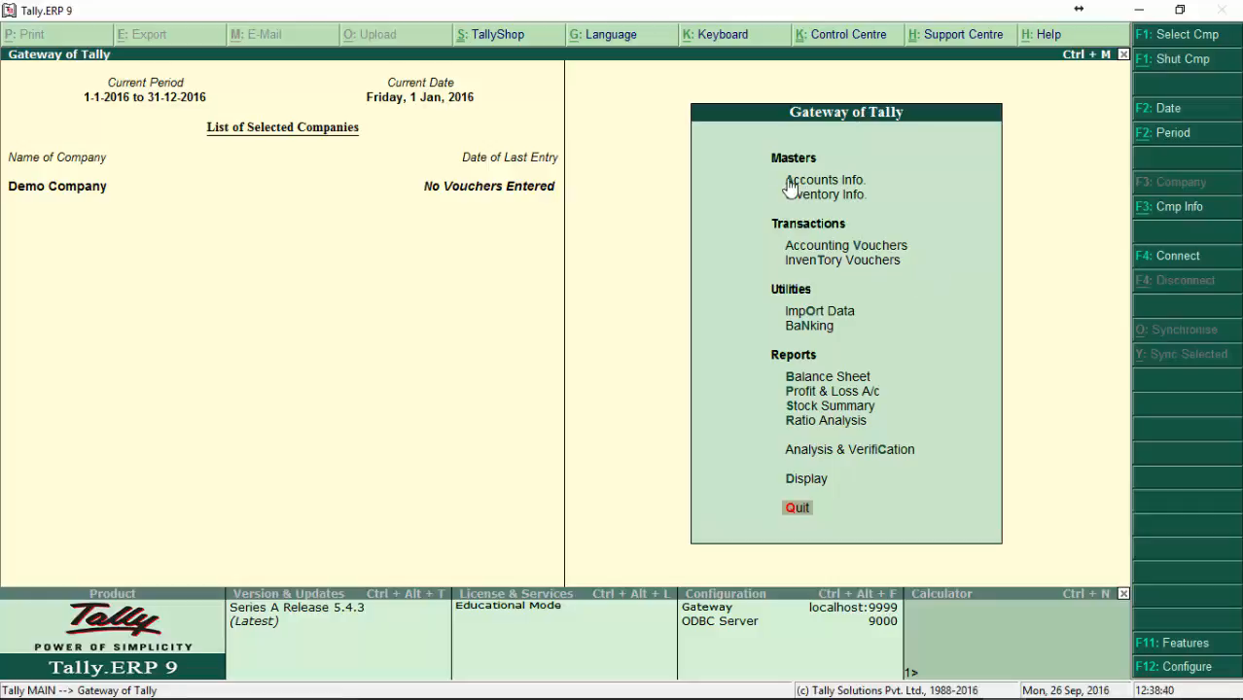
Step: View the master types offered under Accounts Info. and return to the Gateway of Tally
left_click(818, 185)
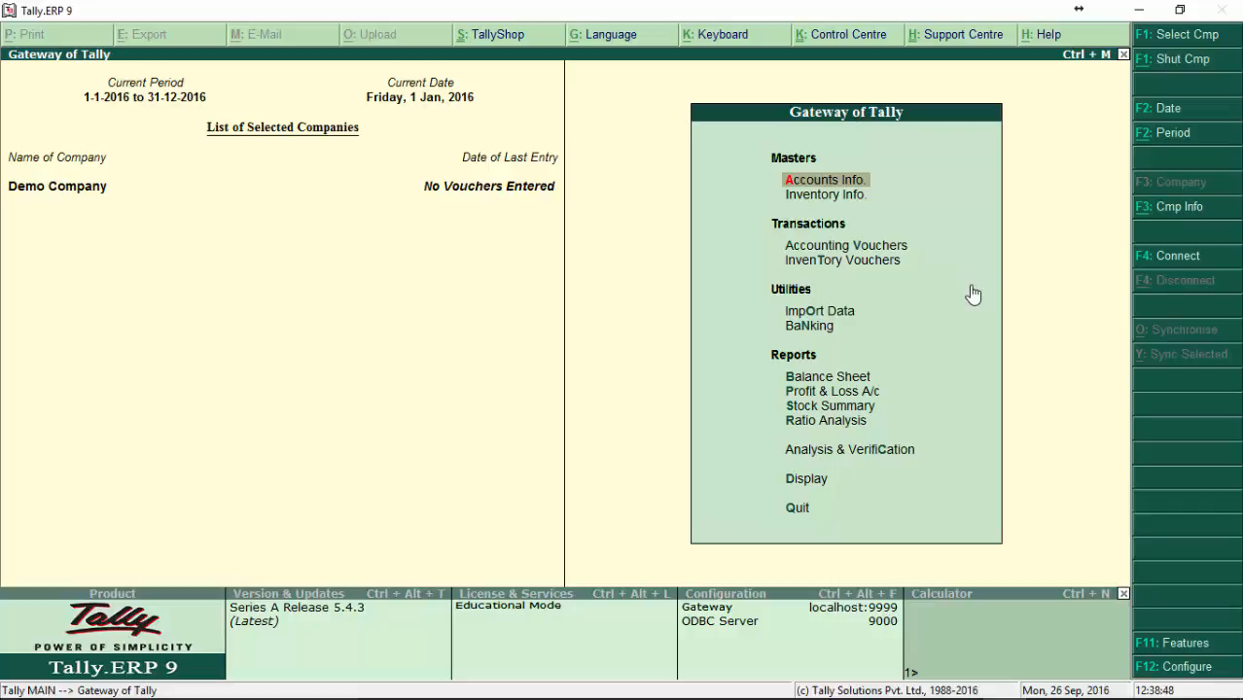
left_click(822, 183)
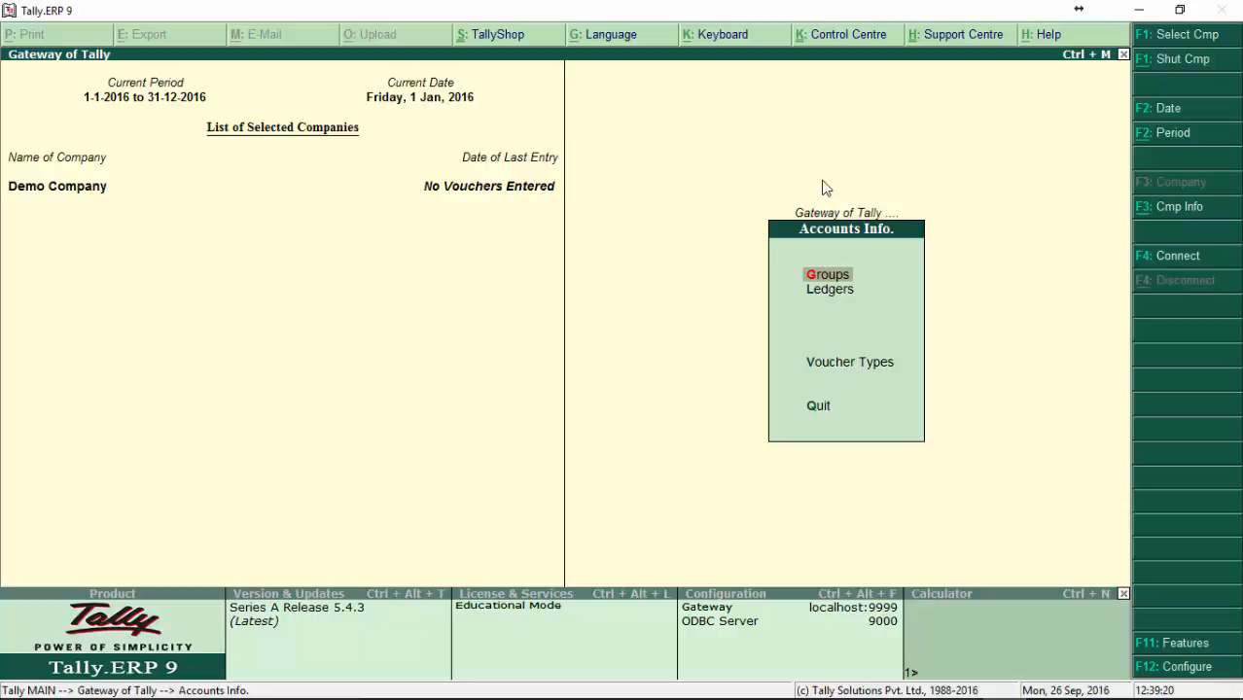
key("Escape")
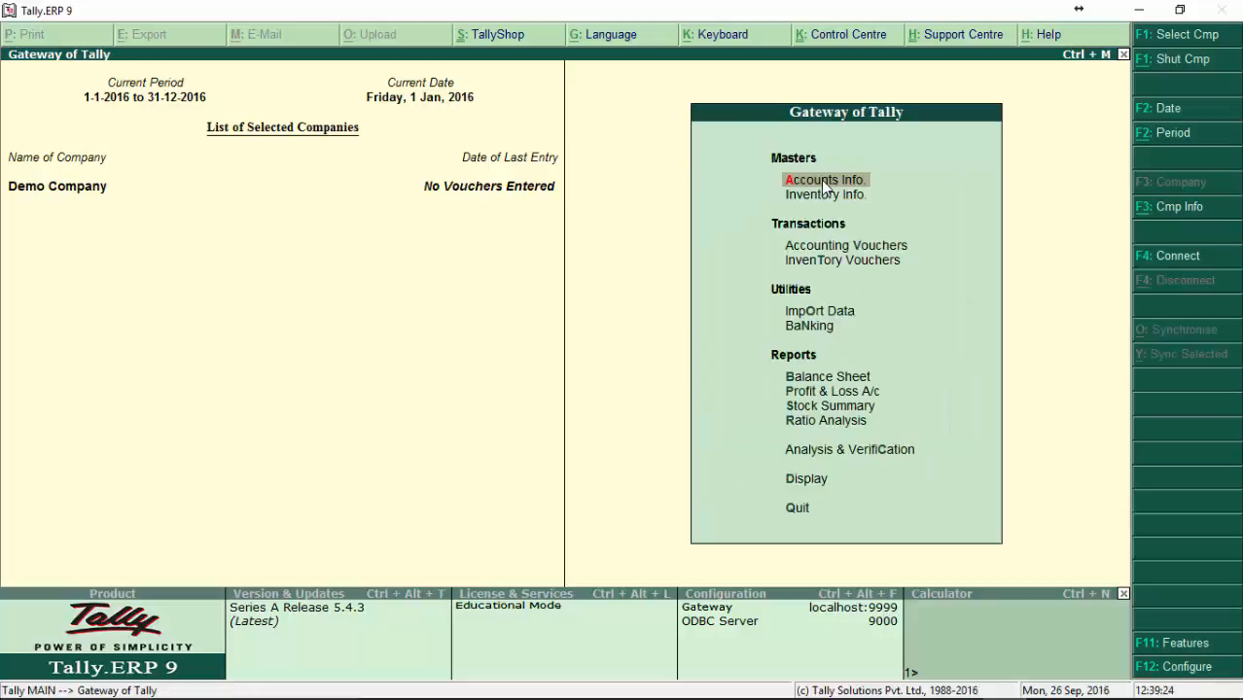
Step: View the Inventory Info. entries from Stock Groups to Voucher Types and return to the Gateway of Tally
key("i")
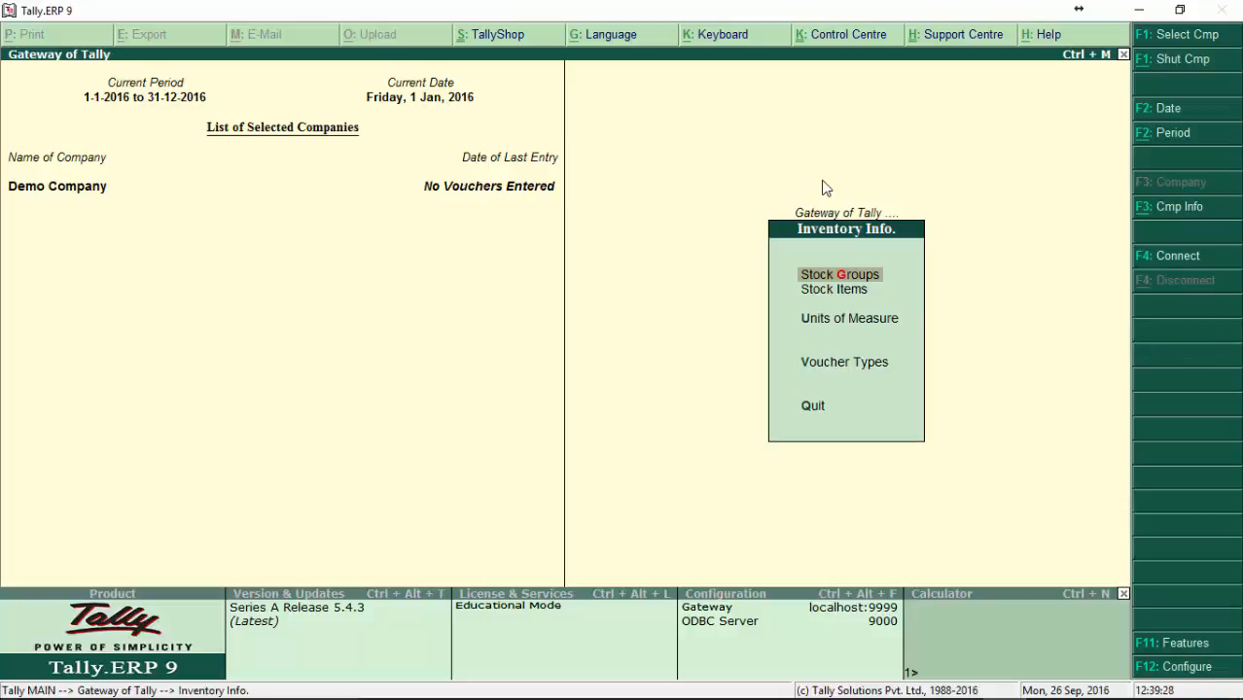
key("Down")
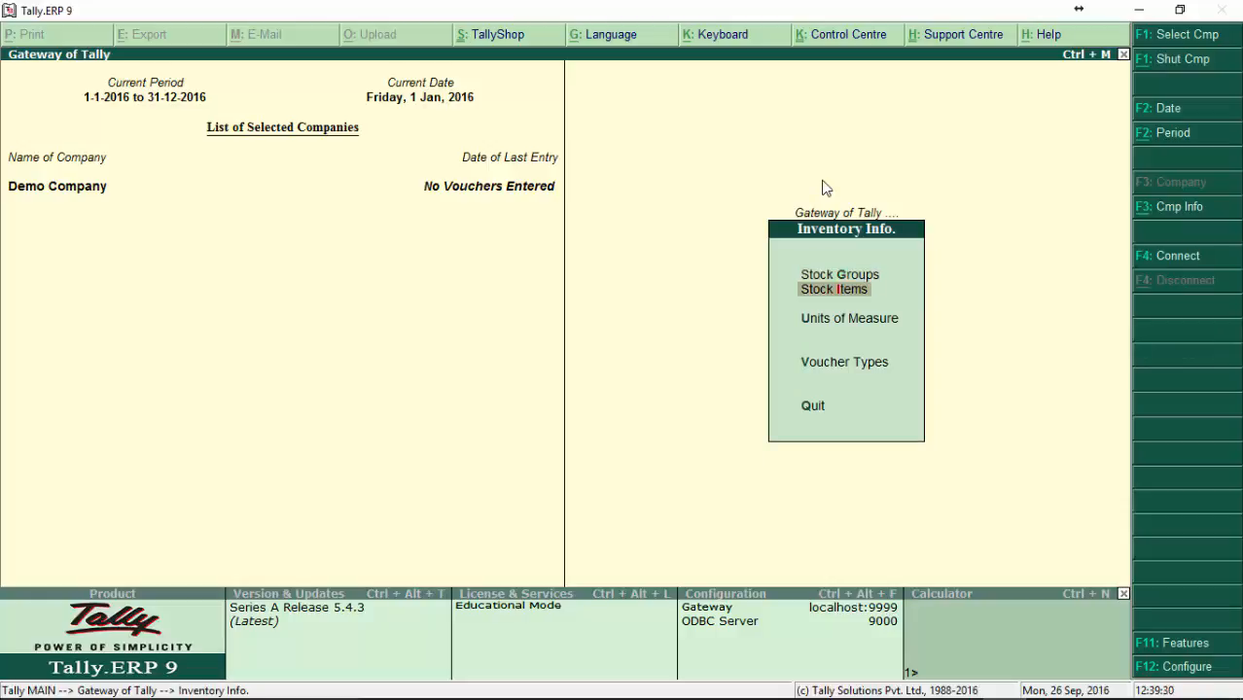
key("Down")
key("Down")
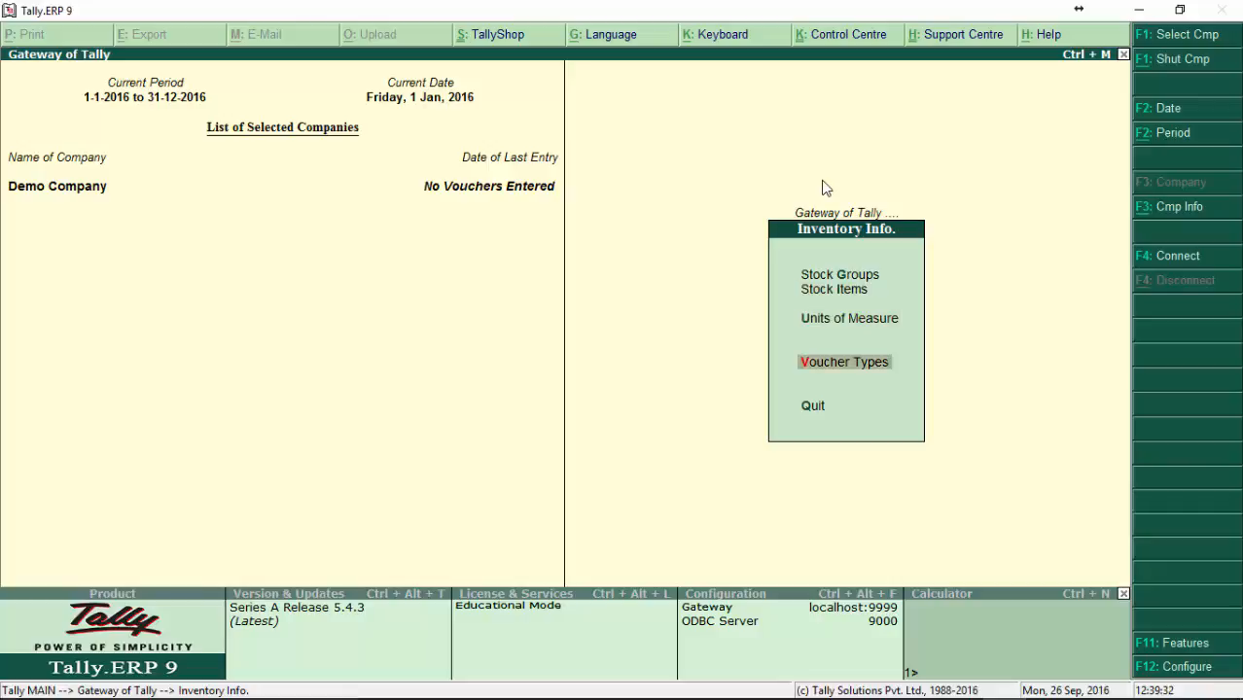
key("Escape")
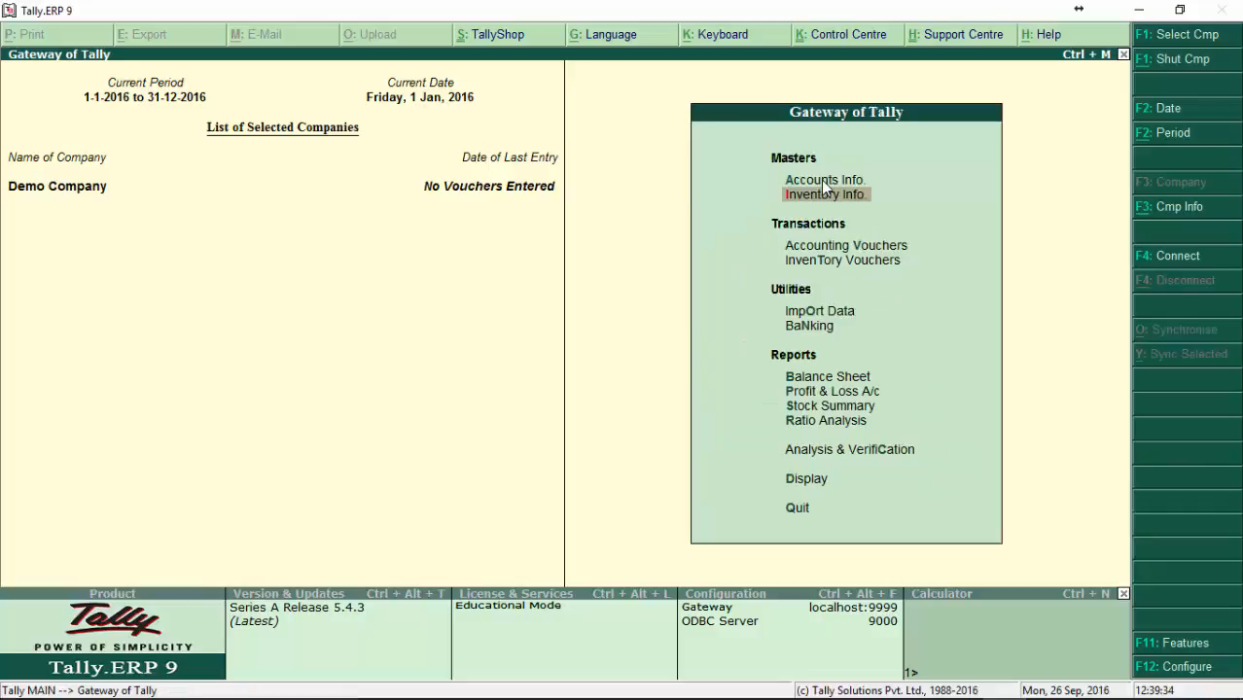
Step: Reopen Accounts Info. and examine its Groups and Ledgers entries
key("Up")
key("Return")
key("Down")
key("Up")
key("Down")
key("Up")
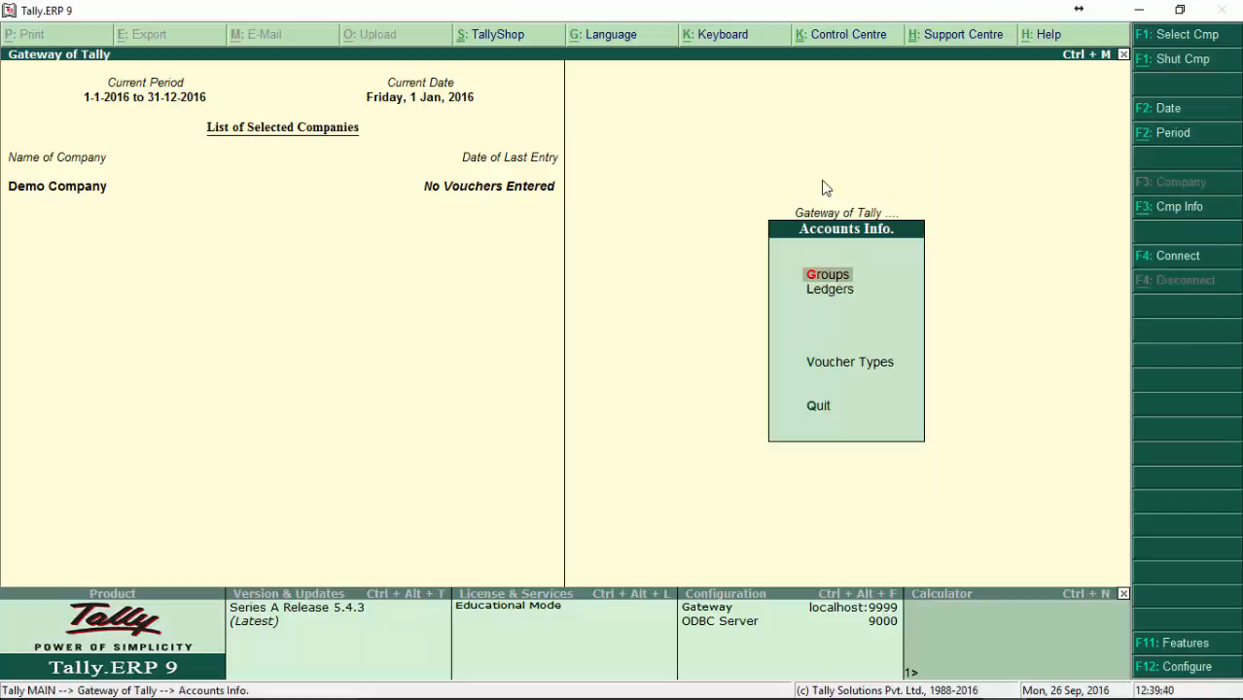
Step: Examine Stock Groups, Stock Items and Units of Measure under Inventory Info., ending back at the Gateway of Tally
key("Escape")
key("Down")
key("Return")
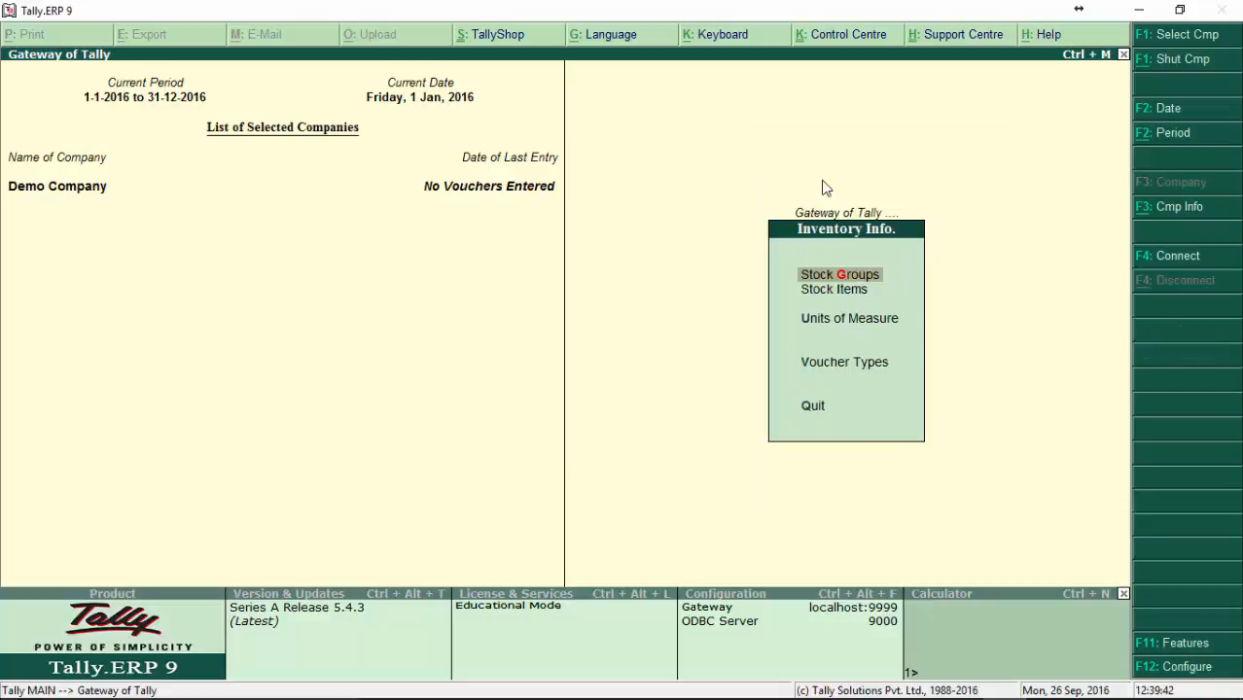
key("Down")
key("Down")
key("Up")
key("Up")
key("Down")
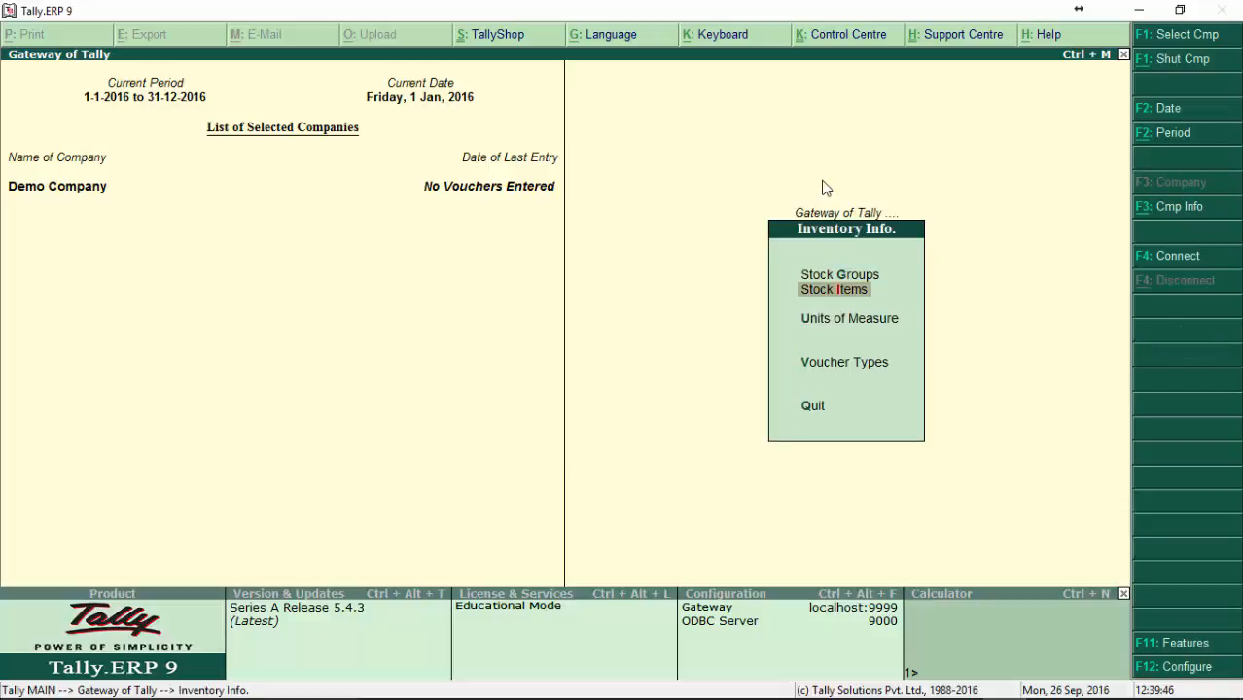
key("Down")
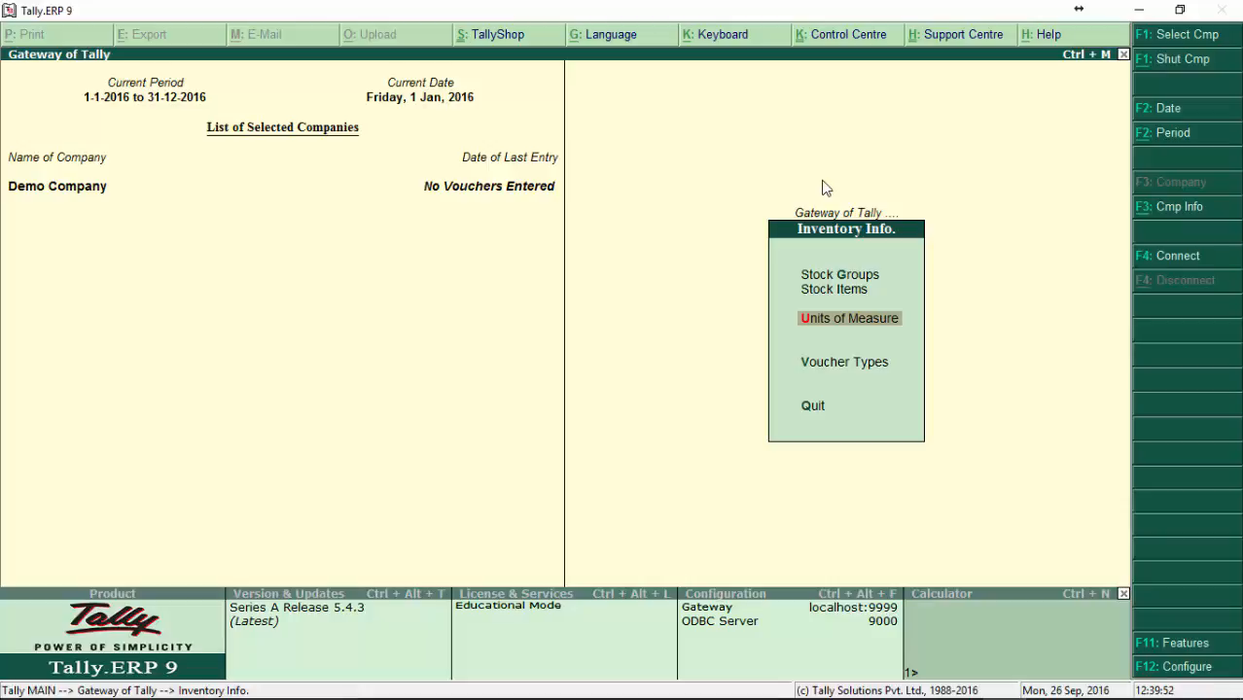
key("Escape")
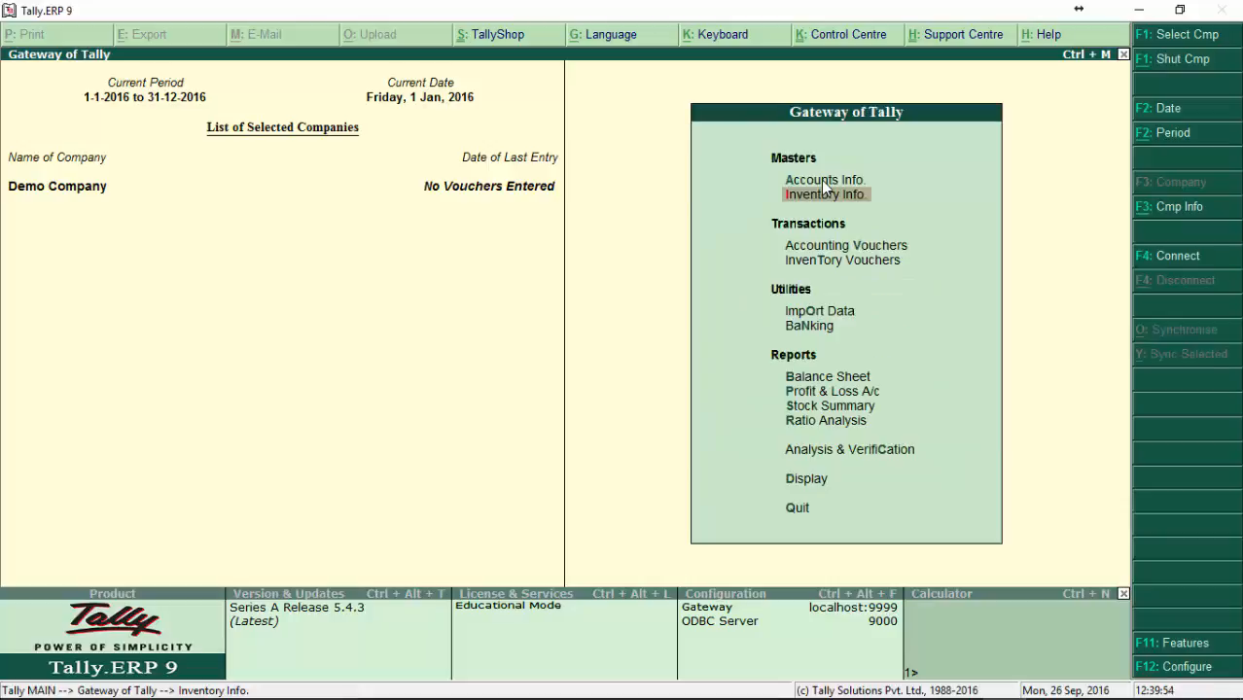
Step: Open the Groups options under Accounts Info
key("Up")
key("Return")
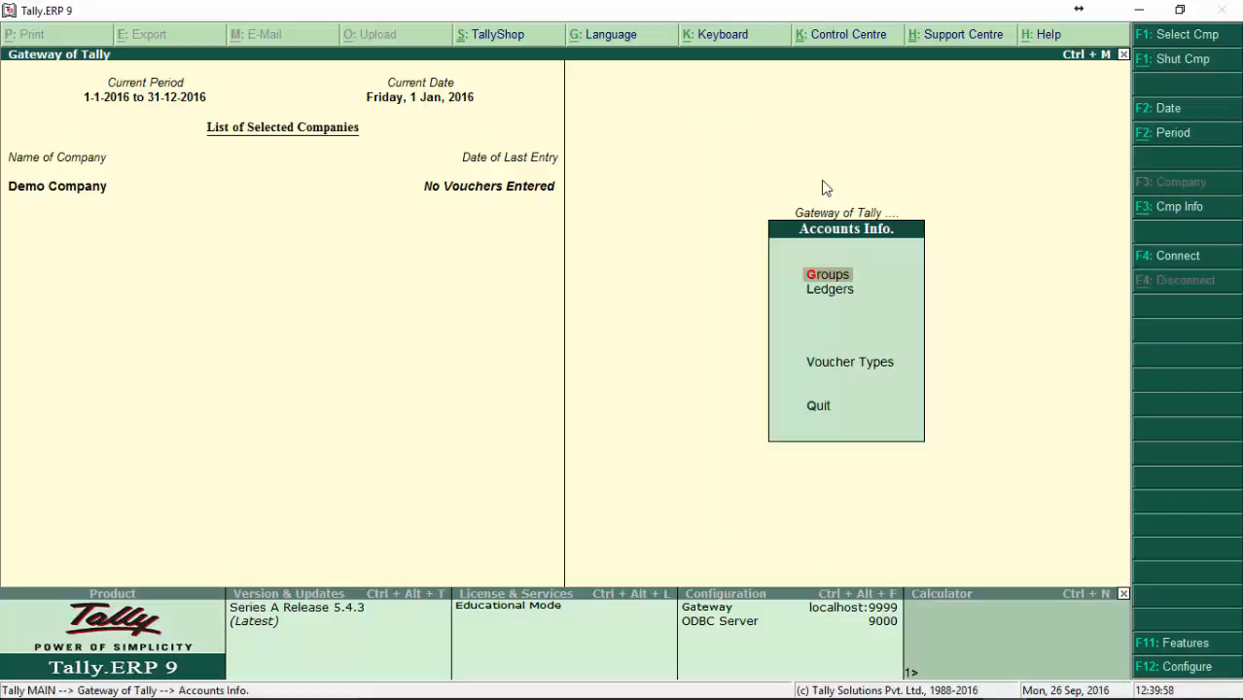
key("Return")
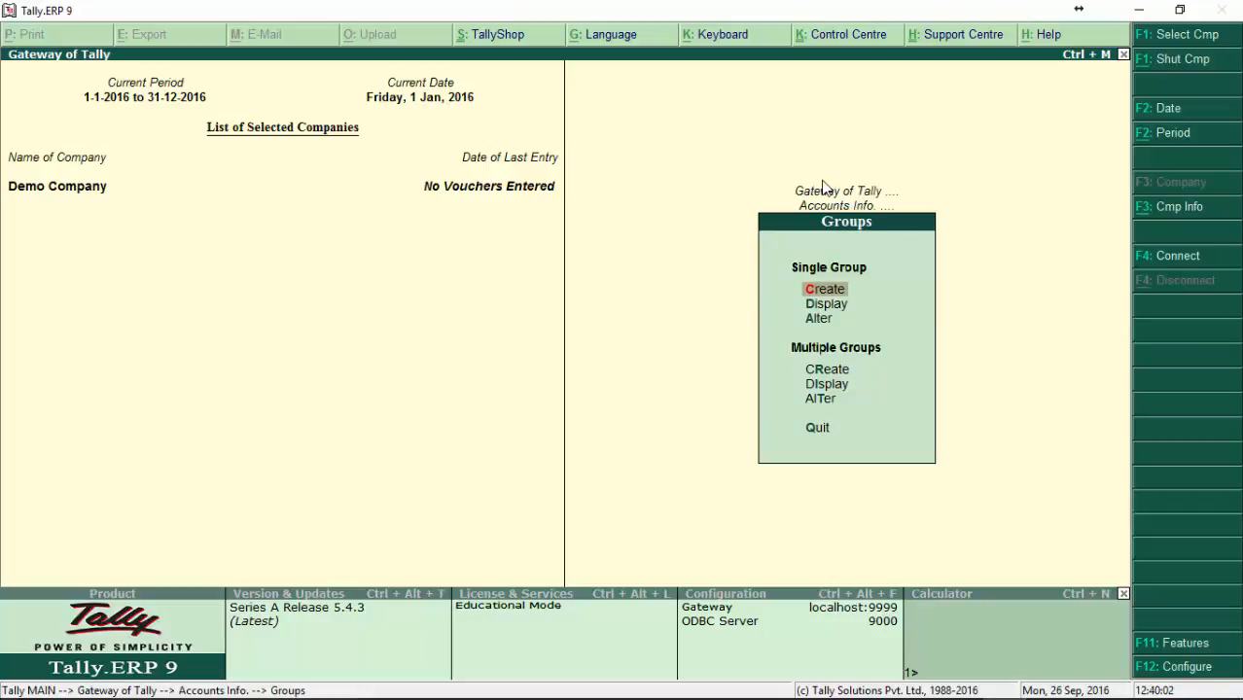
Step: Examine the Create, Display and Alter options for a single group
key("Down")
key("Down")
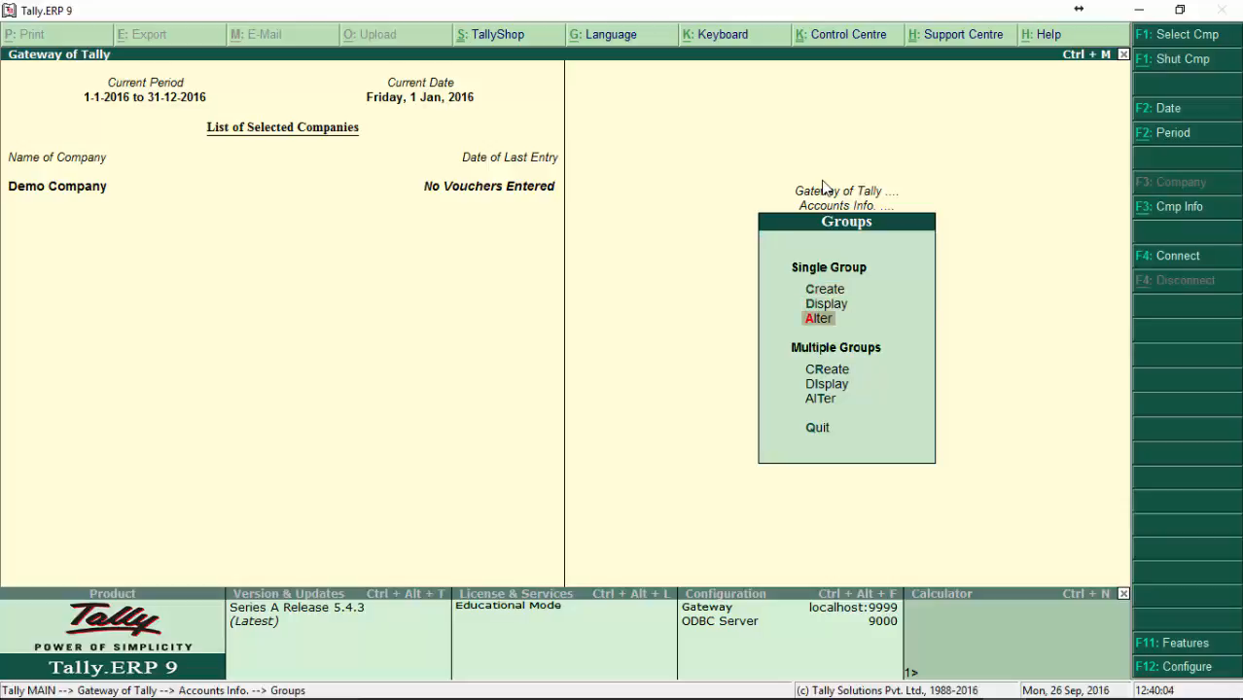
key("Up")
key("Up")
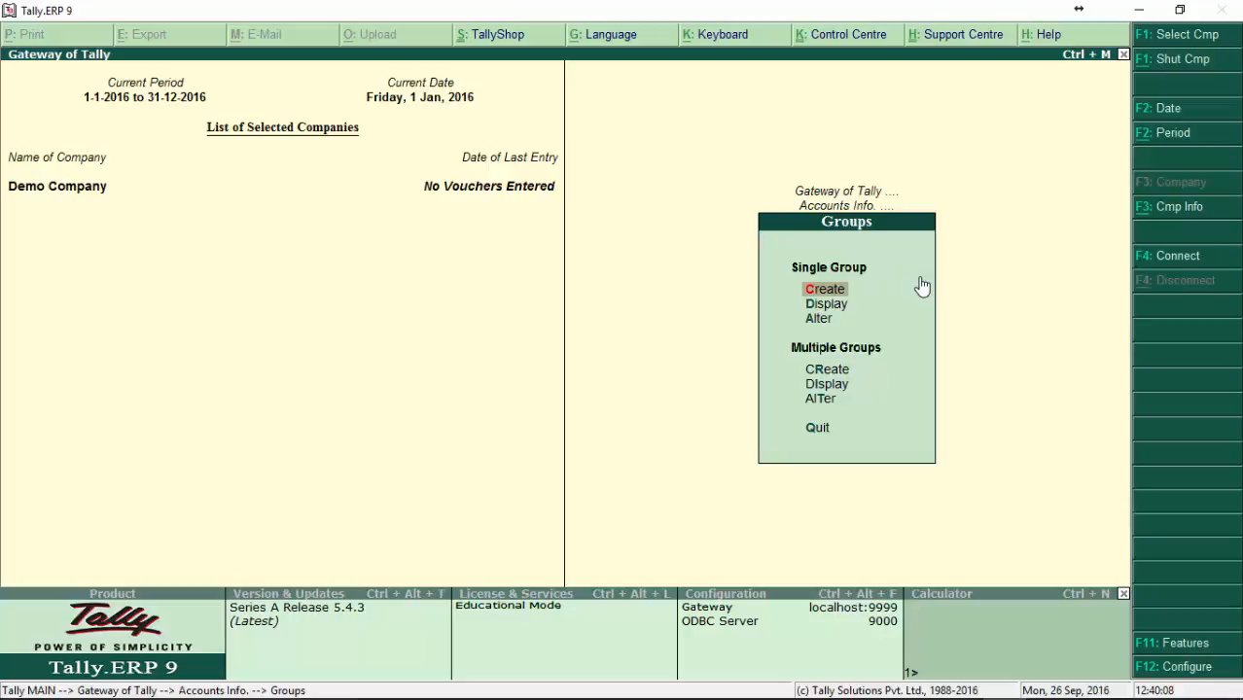
key("Down")
key("Up")
key("Down")
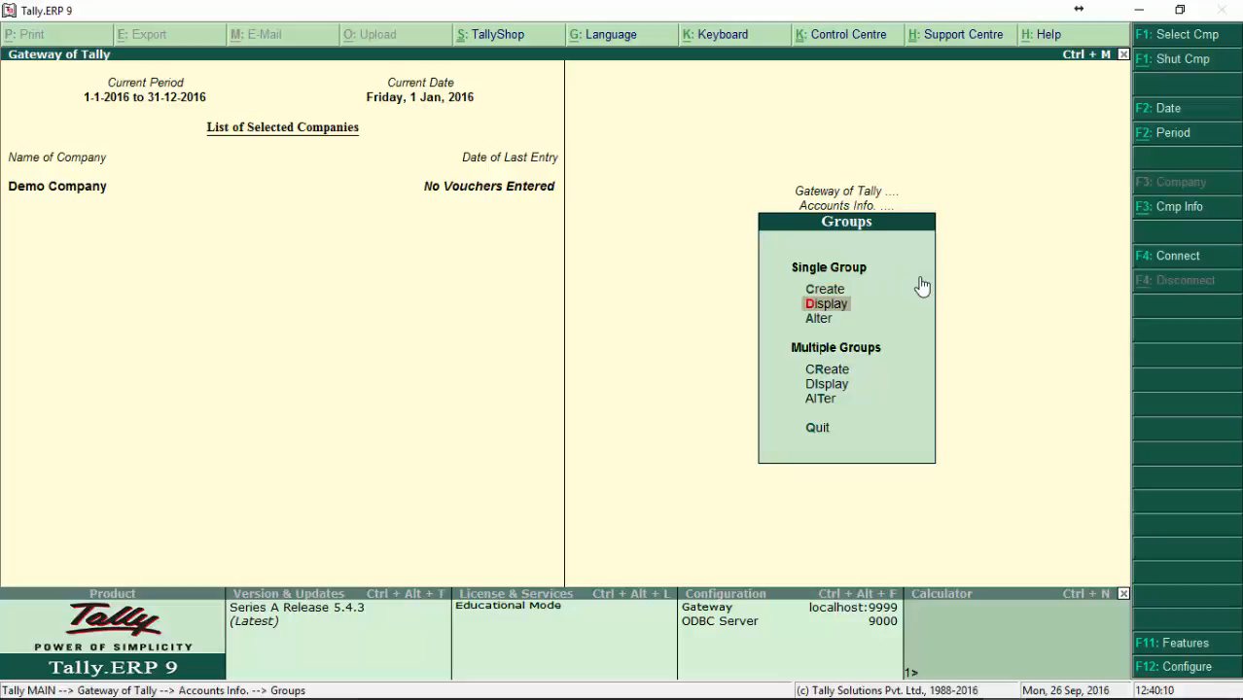
key("Down")
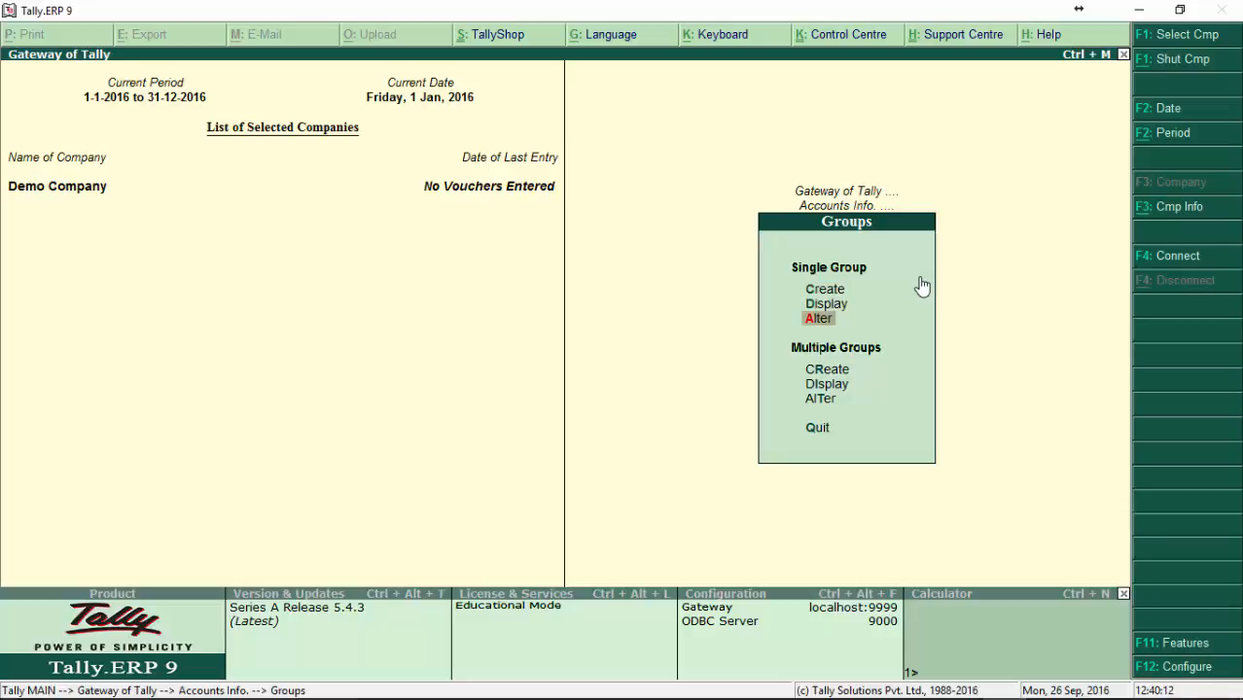
key("Up")
key("Up")
key("Down")
key("Down")
key("Down")
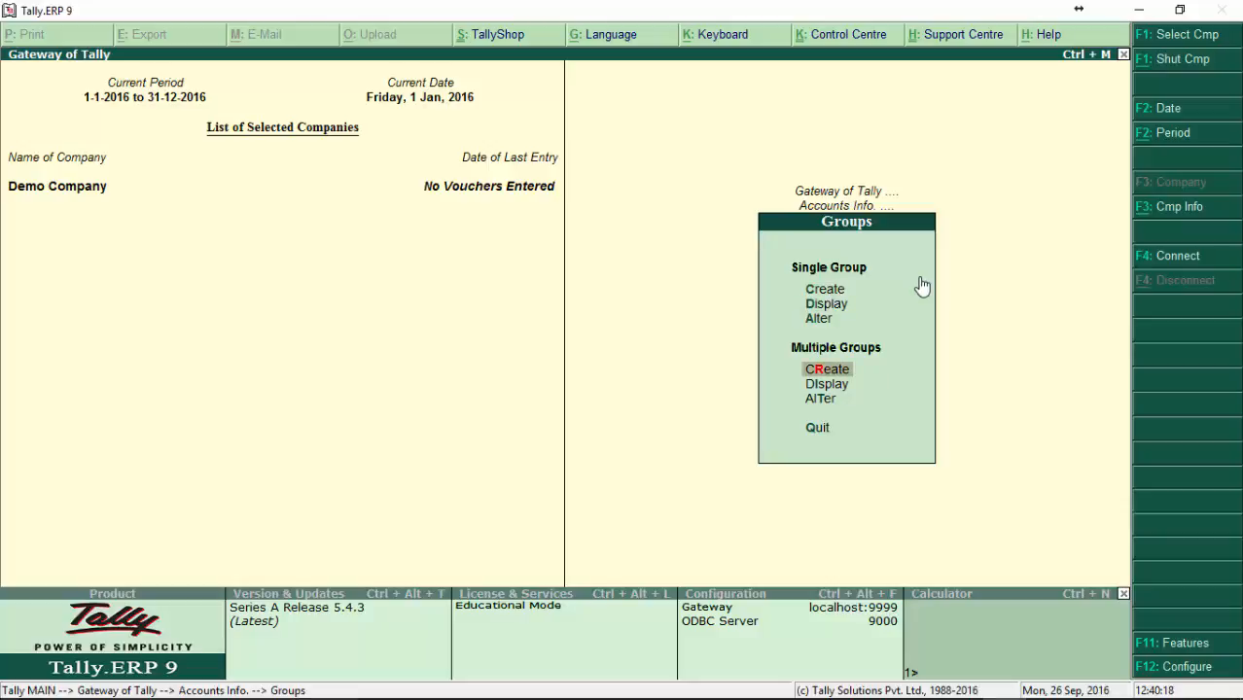
Step: Examine the Create, Display and Alter options for multiple groups, ending on the single-group Create option
key("Down")
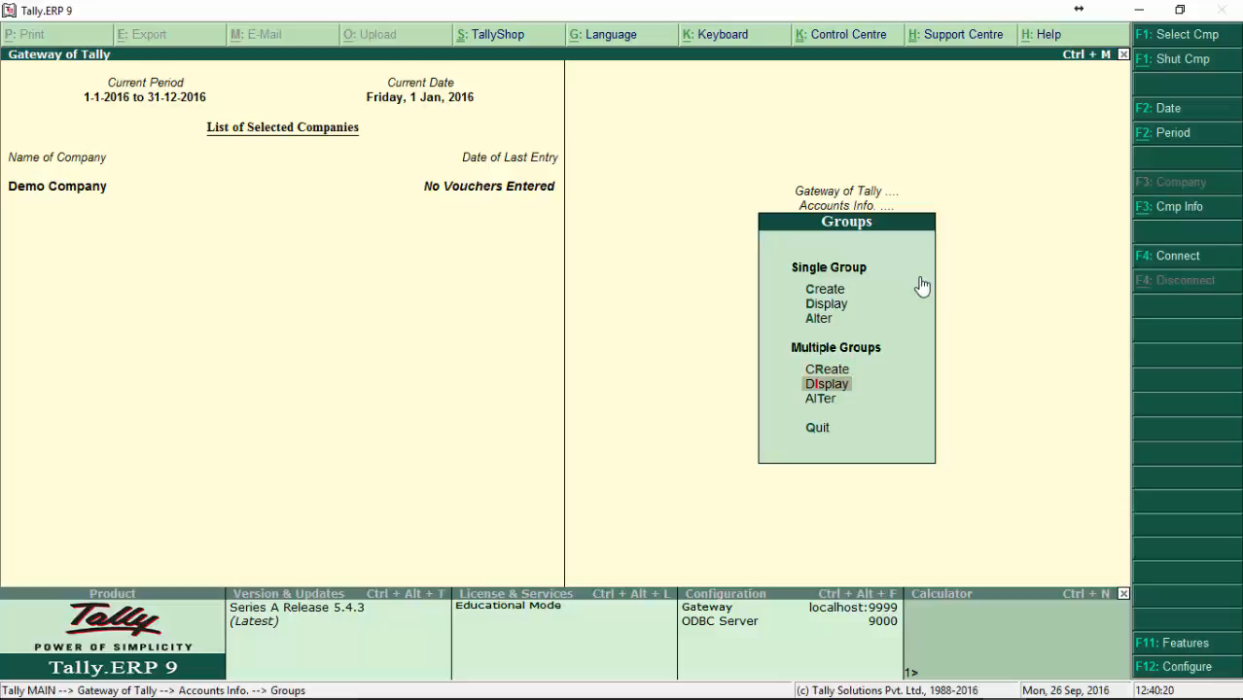
key("Down")
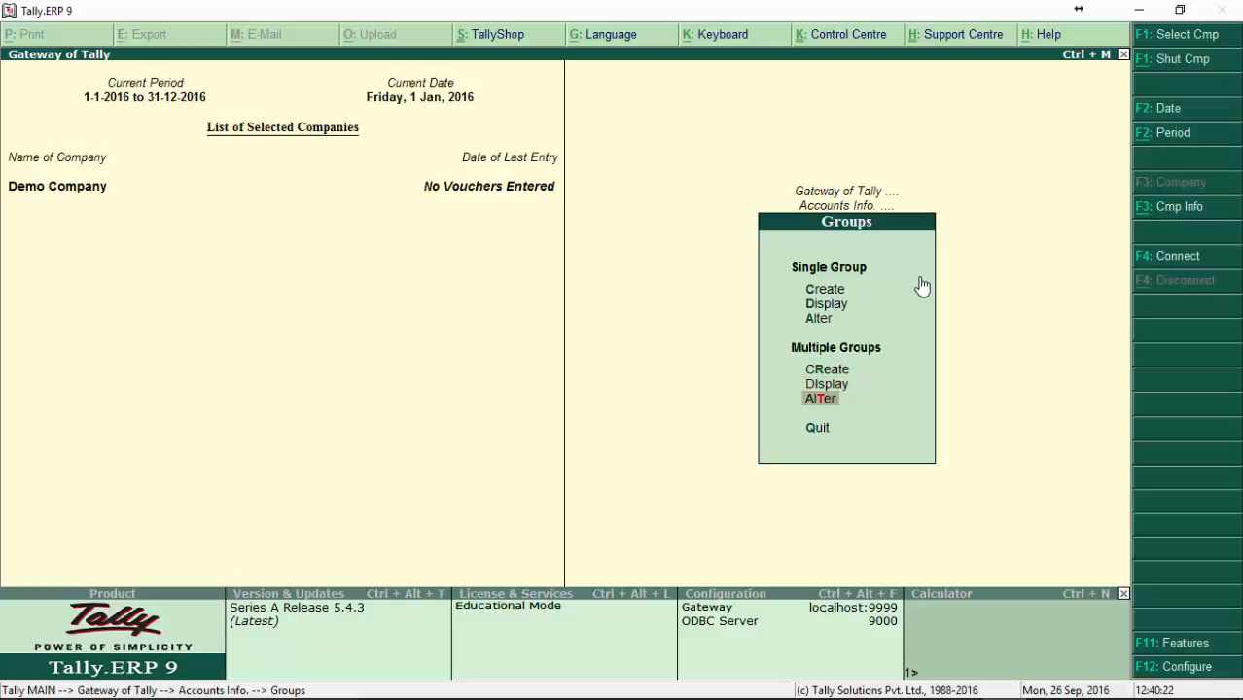
key("Up")
key("Up")
key("Up")
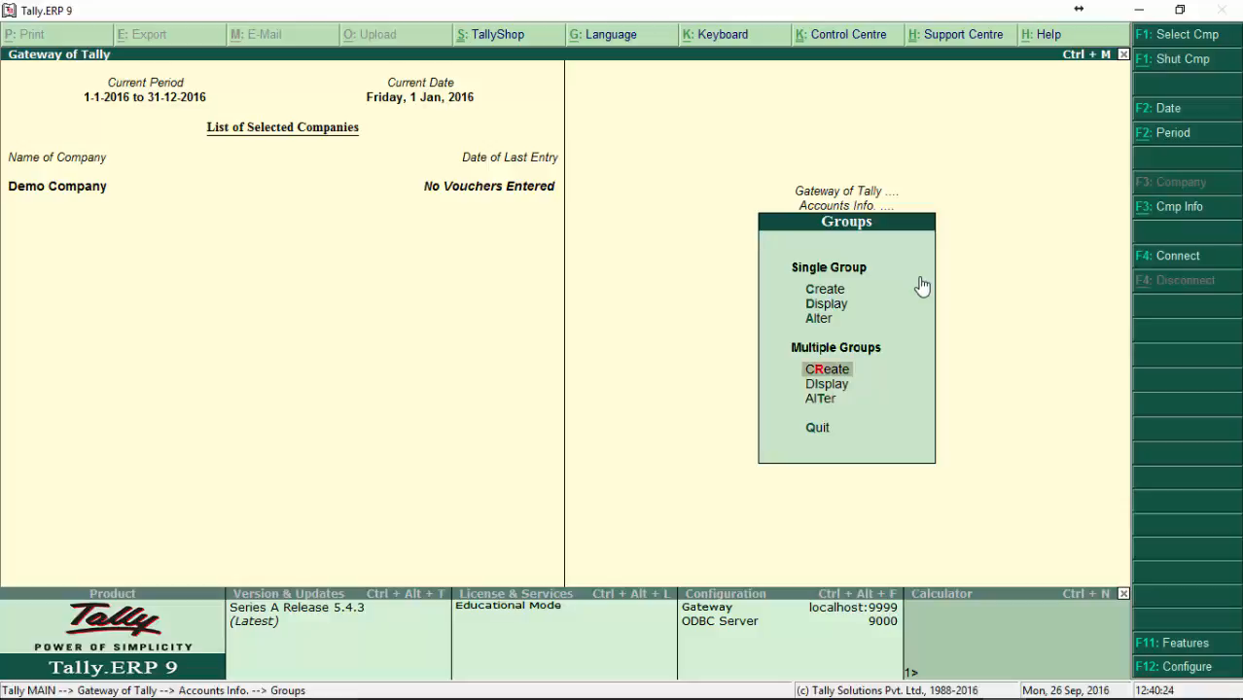
key("Up")
key("Up")
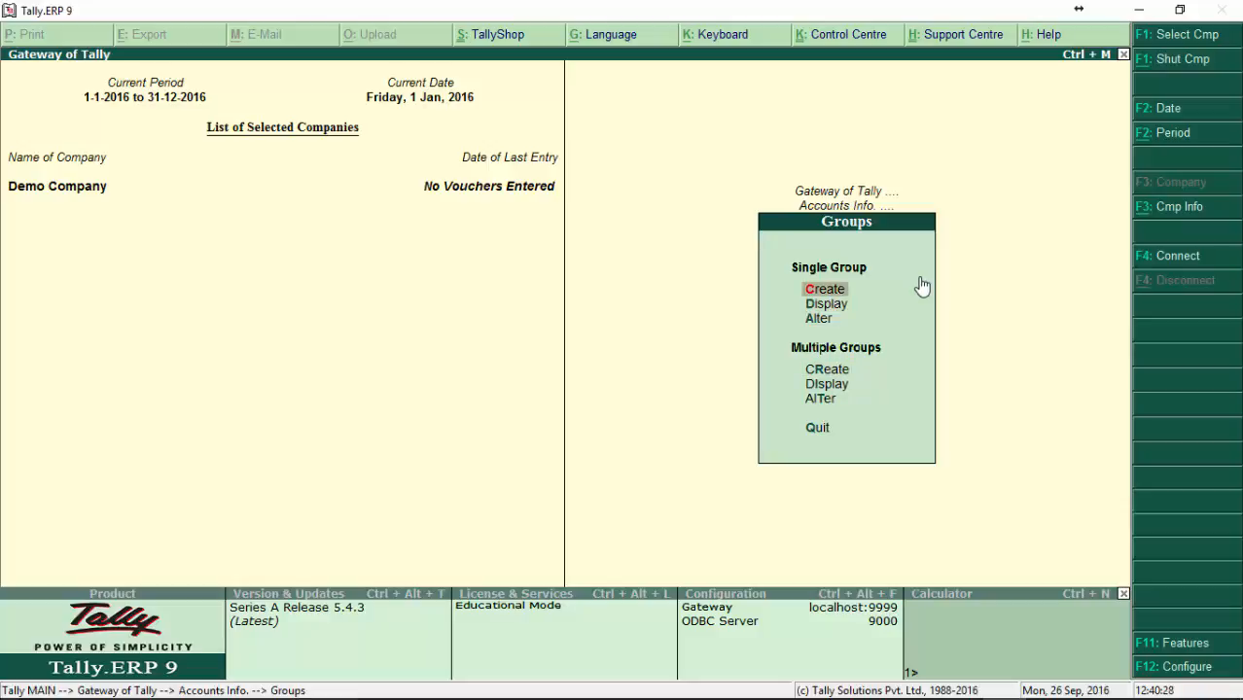
Step: Open the list of groups for single-group display and try filtering it by D and by Ed
key("Down")
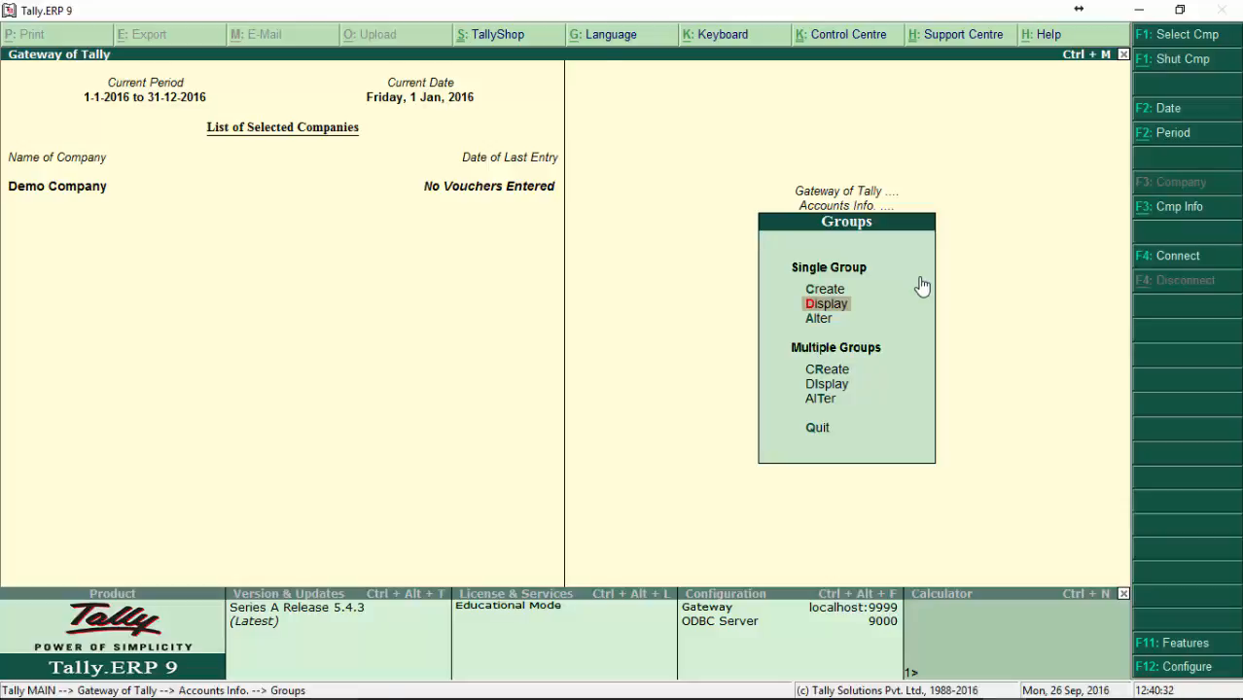
key("Return")
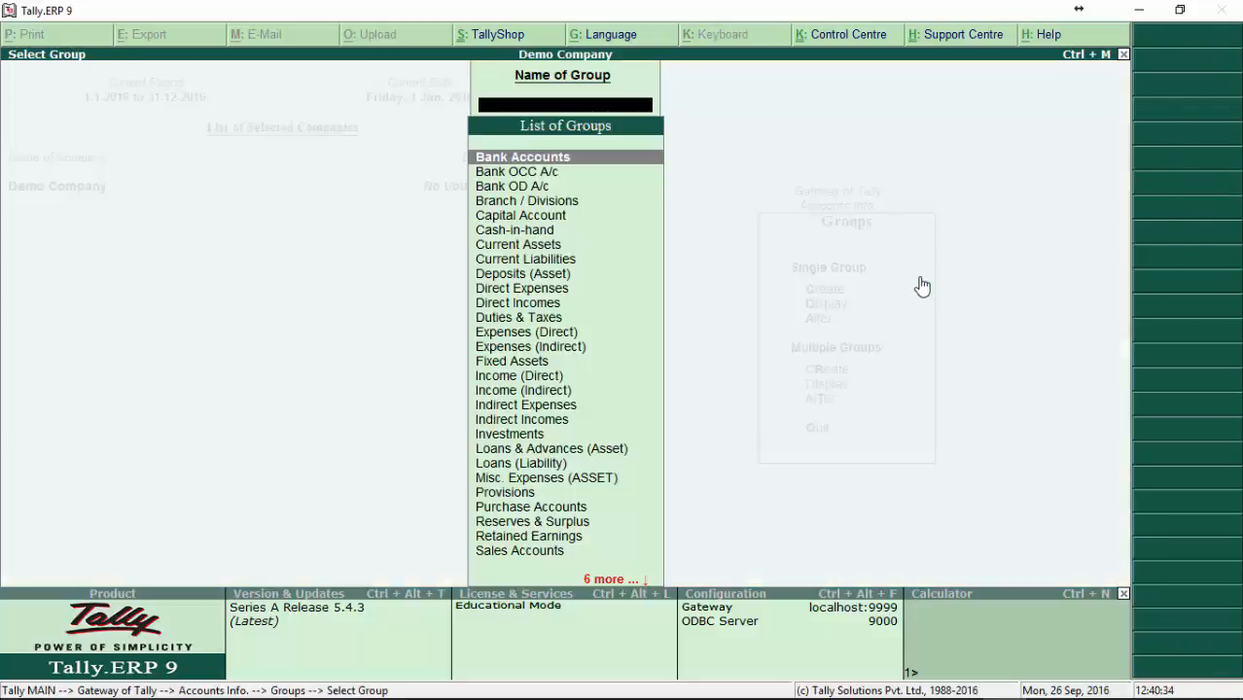
type("D")
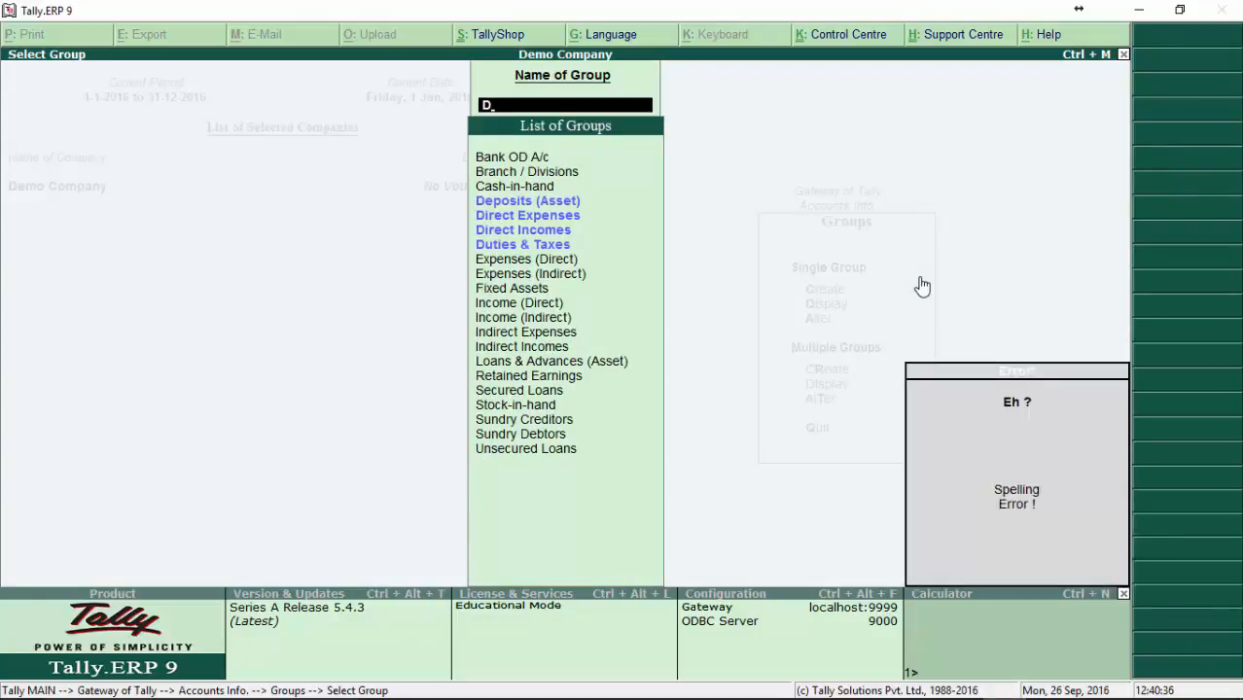
key("BackSpace")
type("Ed")
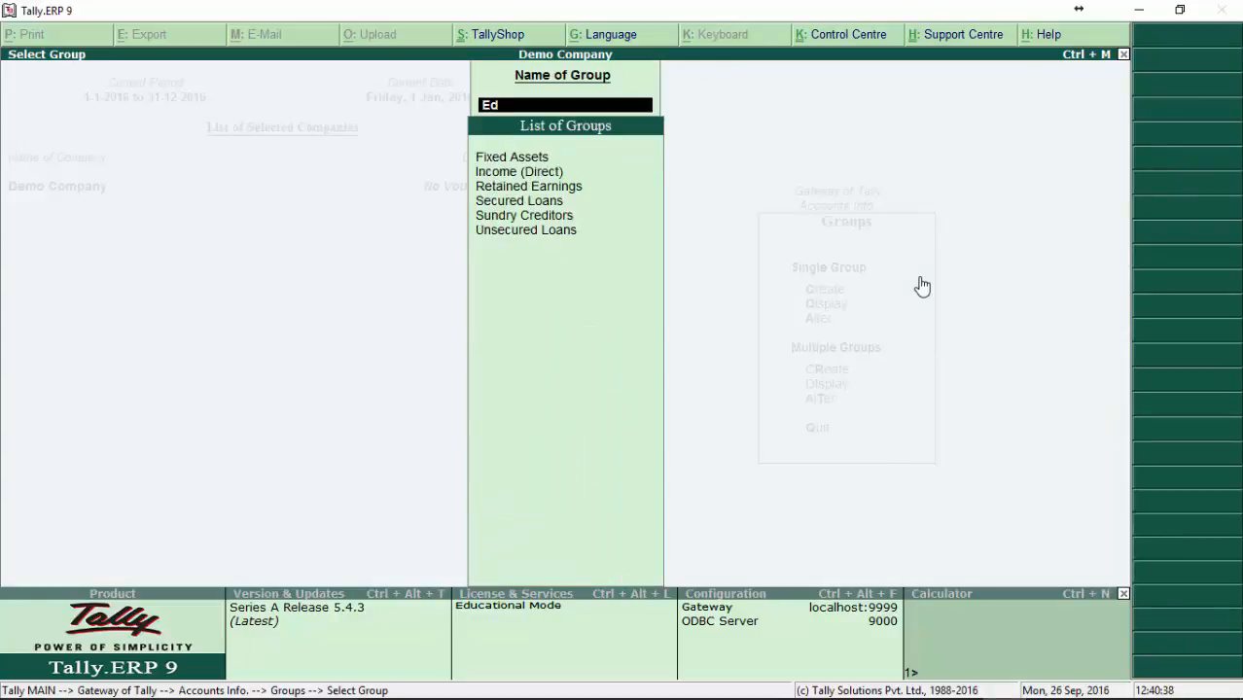
key("BackSpace")
key("BackSpace")
type("D")
key("BackSpace")
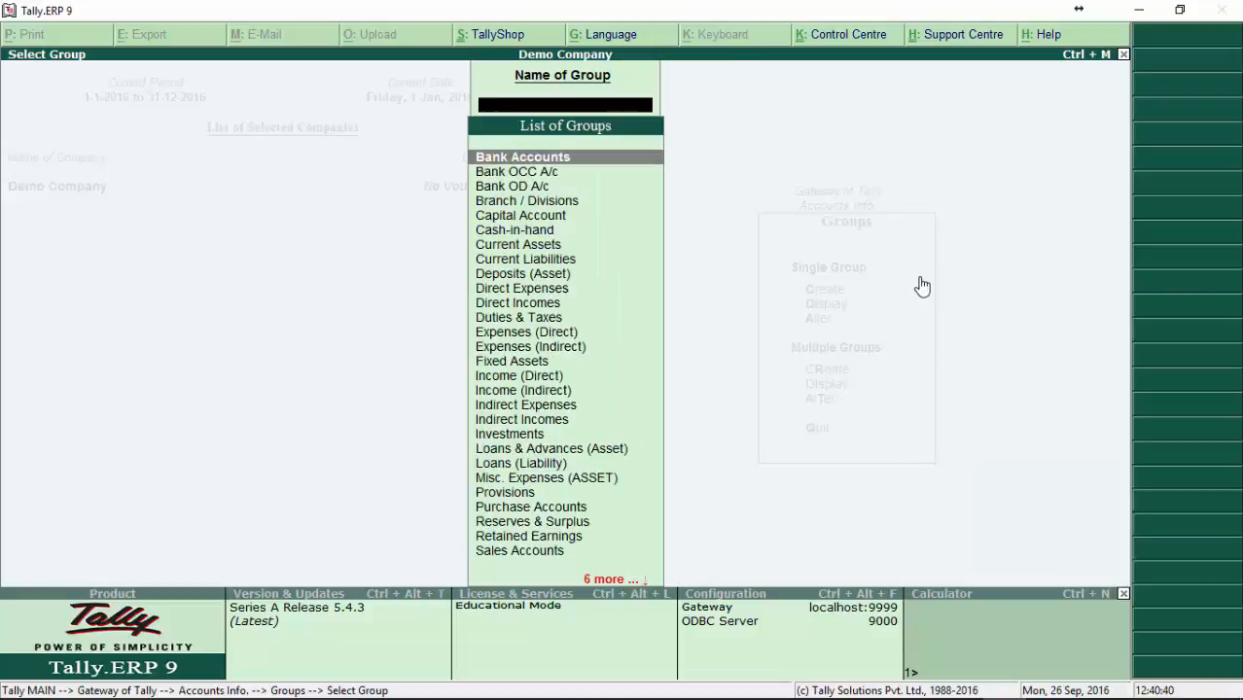
Step: Examine the predefined groups in the list, from Bank Accounts down to Suspense A/c
key("Down")
key("Down")
key("Down")
key("Down")
key("Down")
key("Down")
key("Down")
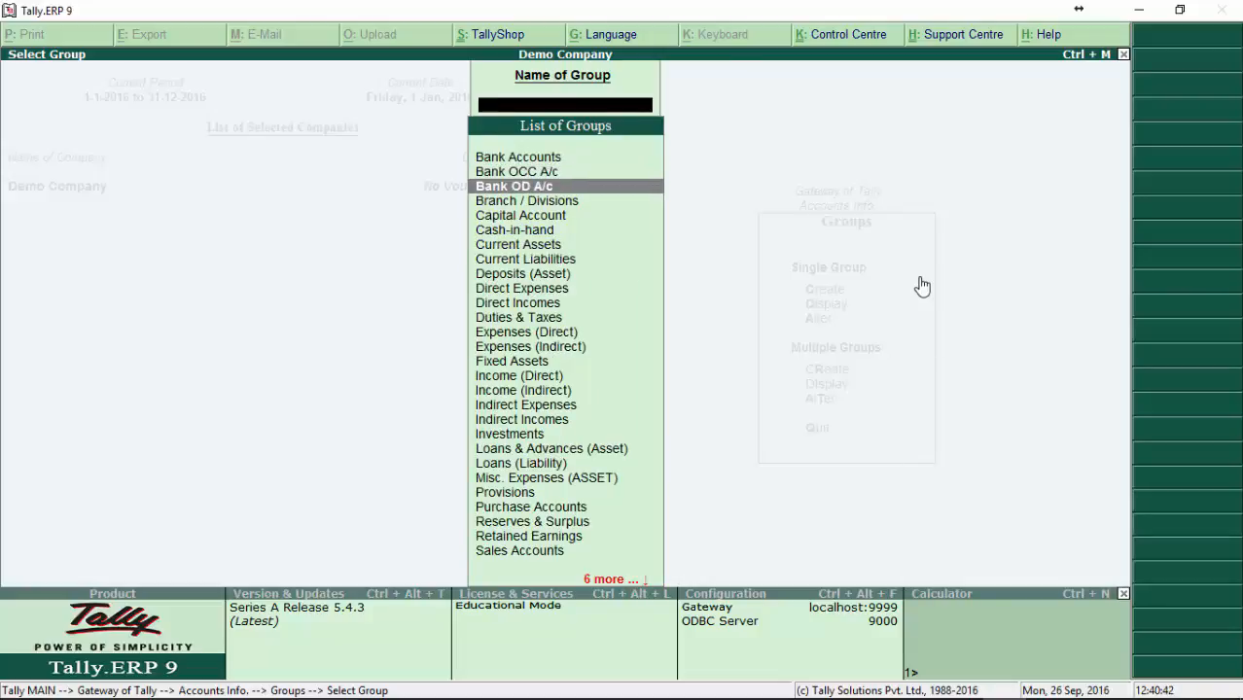
key("Down")
key("Down")
key("Down")
key("Down")
key("Down")
key("Down")
key("Down")
key("Down")
key("Down")
key("Down")
key("Down")
key("Down")
key("Down")
key("Down")
key("Down")
key("Down")
key("Down")
key("Down")
key("Down")
key("Down")
key("Up")
key("Up")
key("Up")
key("Up")
key("Up")
key("Up")
key("Up")
key("Up")
key("Up")
key("Up")
key("Up")
key("Up")
key("Up")
key("Up")
key("Up")
key("Up")
key("Up")
key("Up")
key("Up")
key("Up")
key("Up")
key("Up")
key("Up")
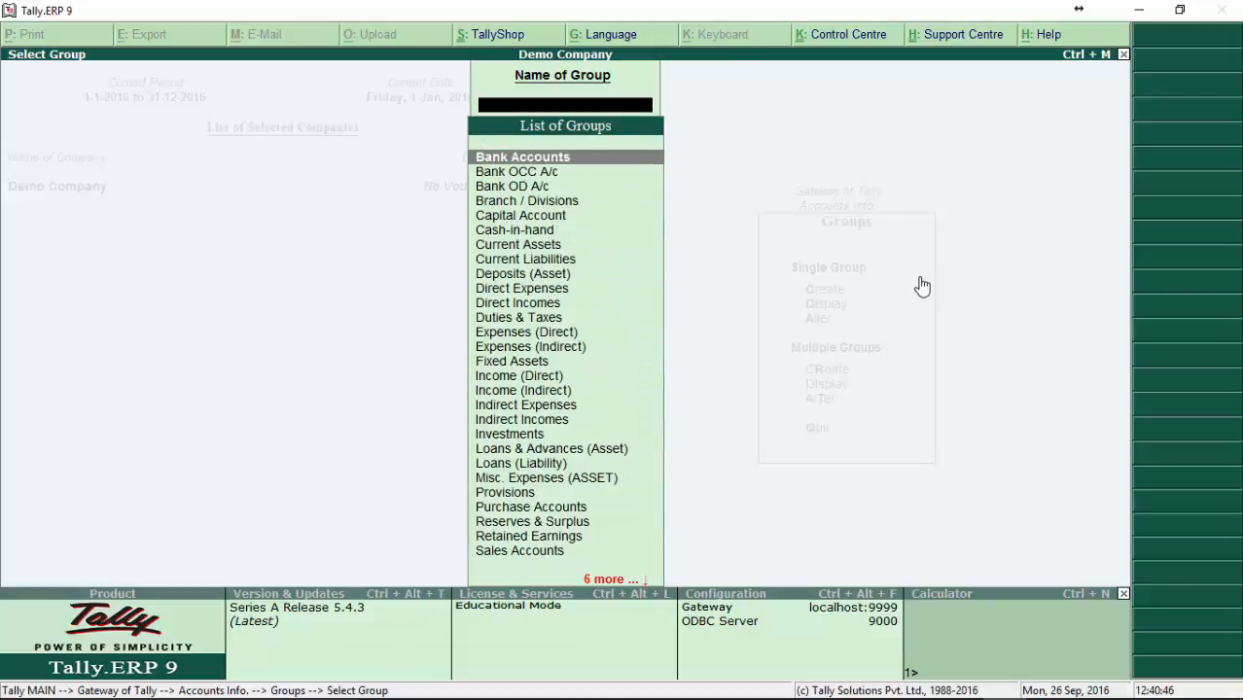
key("Down")
key("Down")
key("Down")
key("Down")
key("Down")
key("Down")
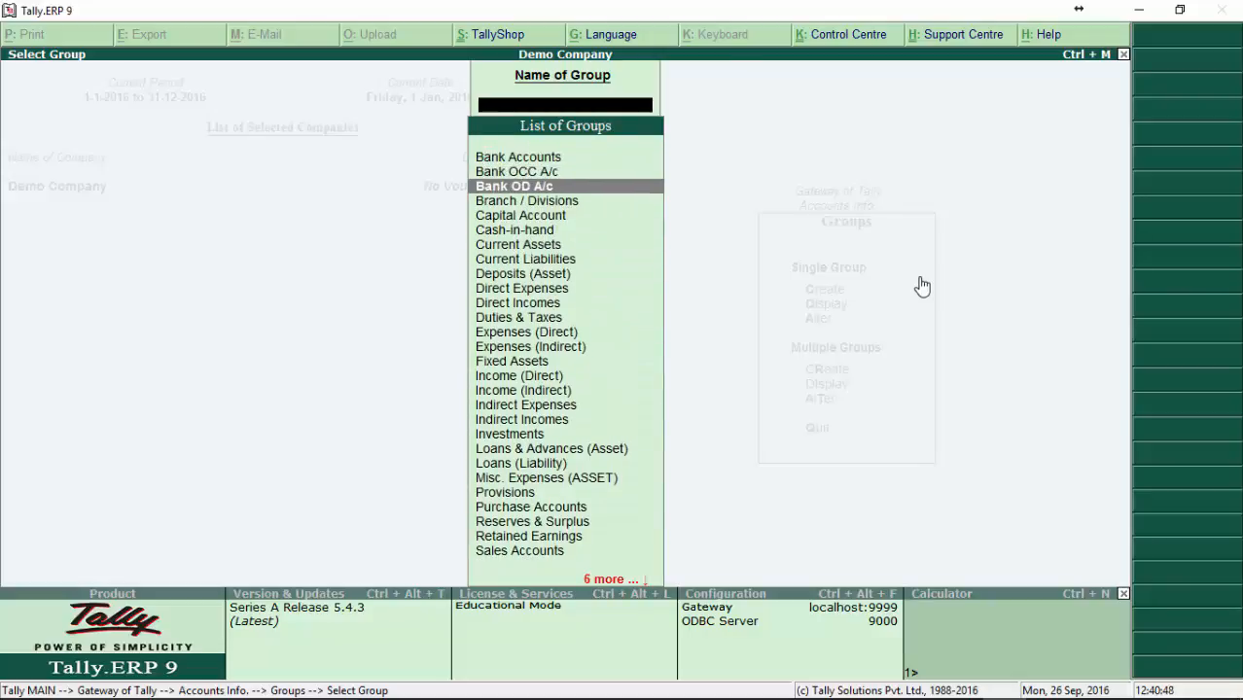
key("Down")
key("Down")
key("Down")
key("Down")
key("Down")
key("Down")
key("Down")
key("Down")
key("Down")
key("Down")
key("Down")
key("Down")
key("Down")
key("Down")
key("Down")
key("Down")
key("Down")
key("Down")
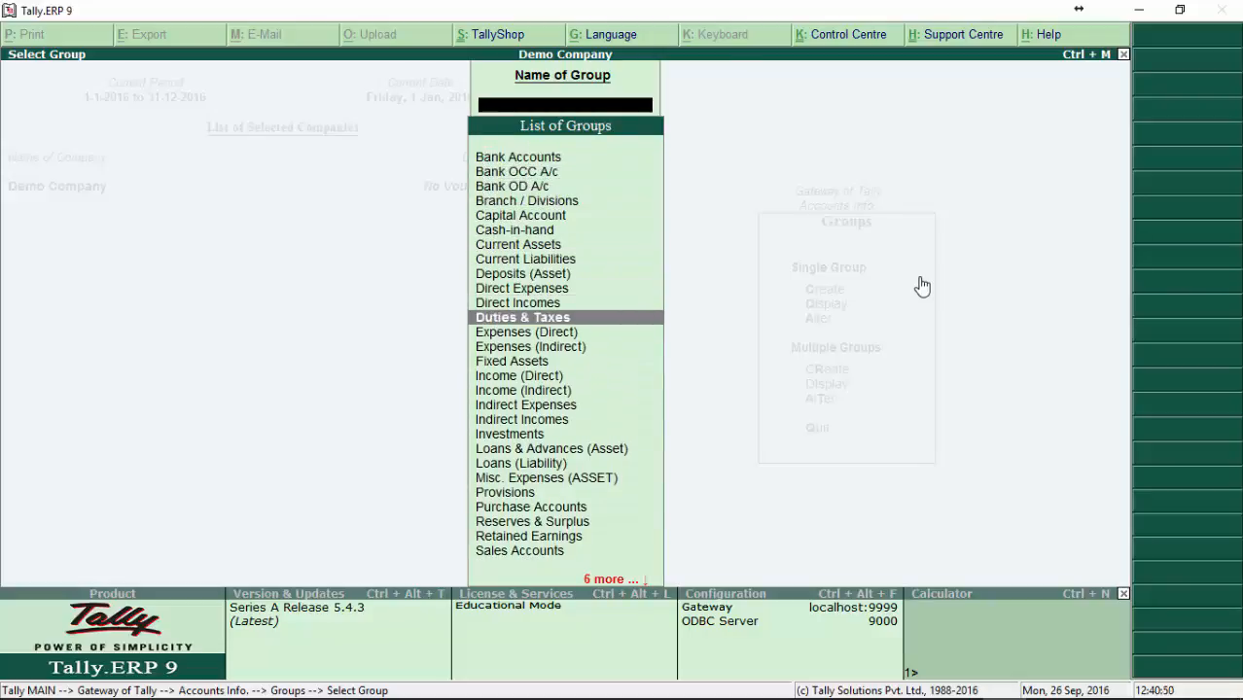
key("Down")
key("Down")
key("Down")
key("Down")
key("Down")
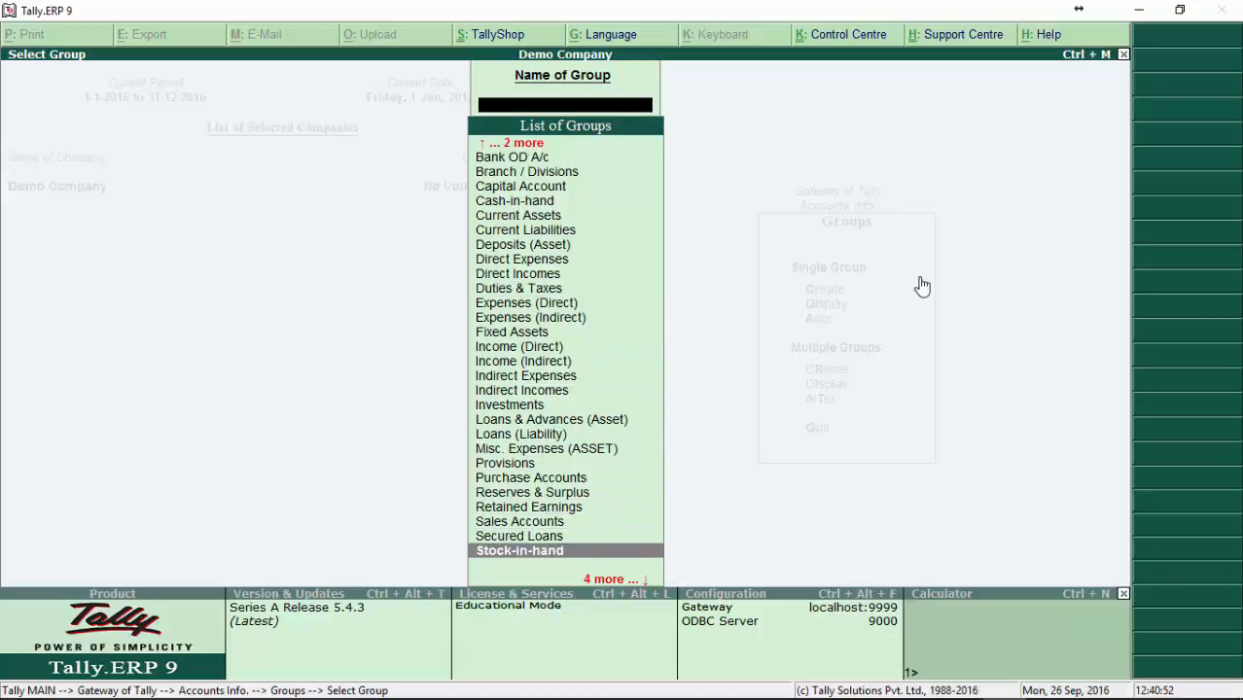
key("Down")
key("Down")
key("Down")
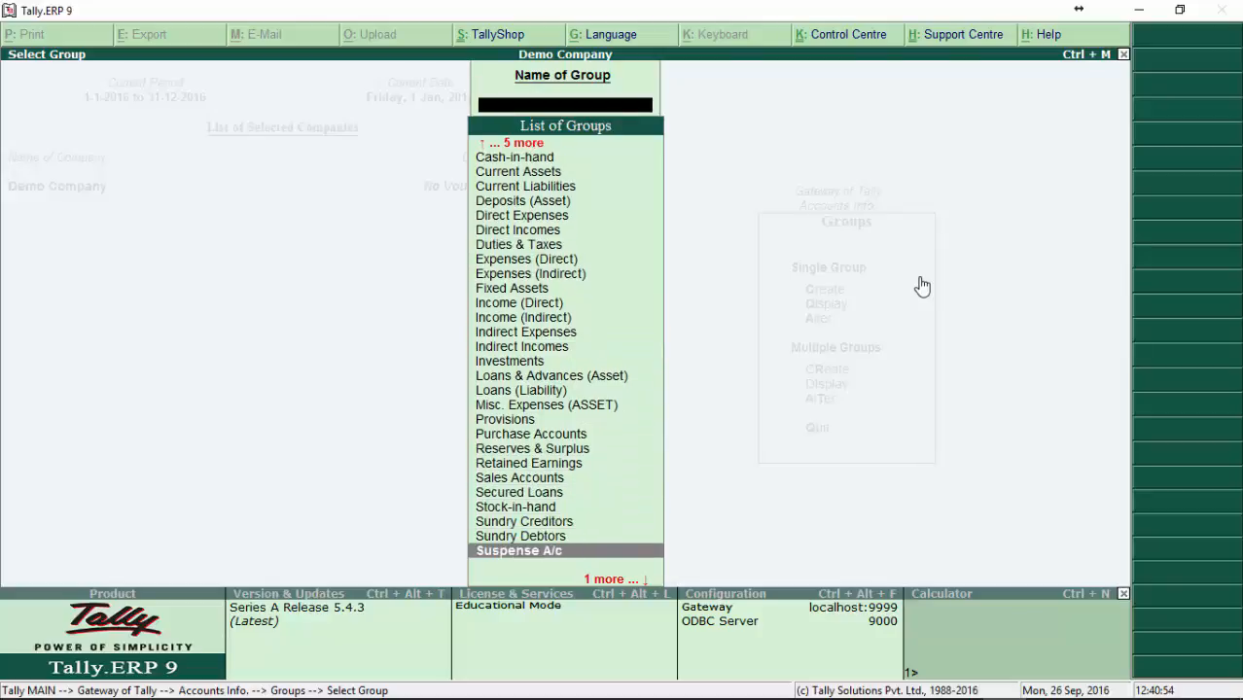
key("Up")
key("Up")
key("Up")
key("Up")
key("Up")
key("Up")
key("Up")
key("Up")
key("Up")
key("Up")
key("Up")
key("Up")
key("Up")
key("Up")
key("Up")
key("Up")
key("Up")
key("Up")
key("Up")
key("Up")
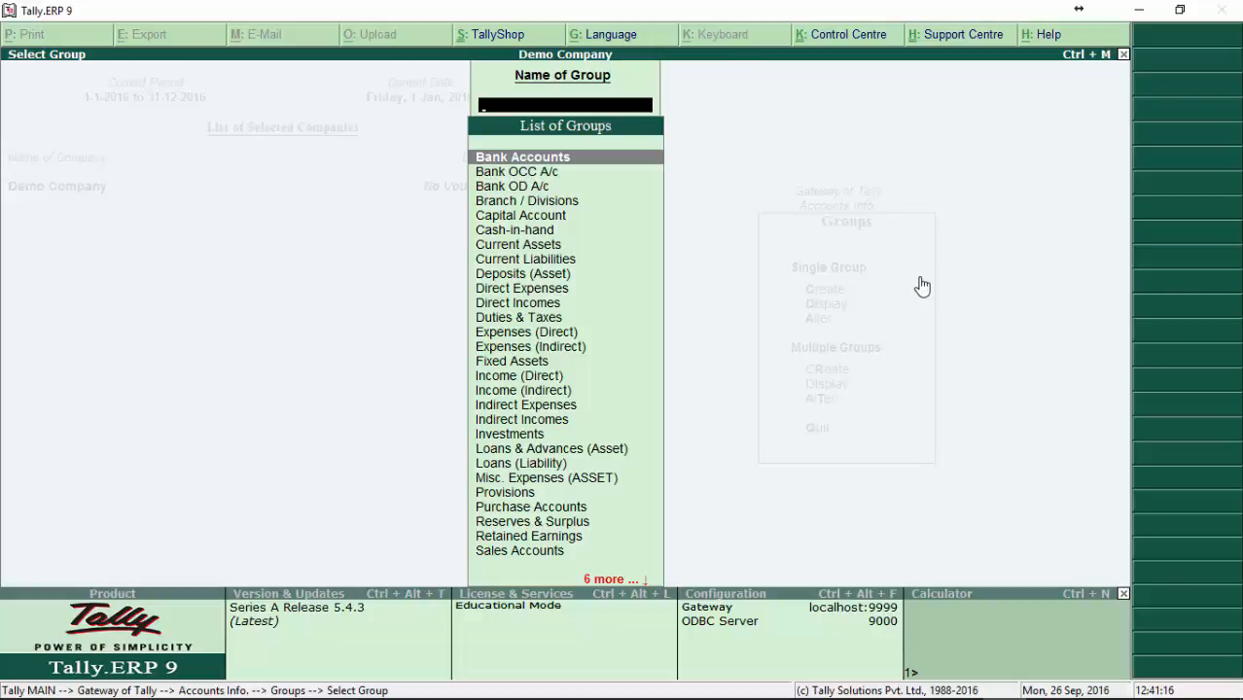
Step: Review the groups between Bank OD A/c and Loans & Advances (Asset) in the list again
key("Down")
key("Down")
key("Down")
key("Down")
key("Down")
key("Down")
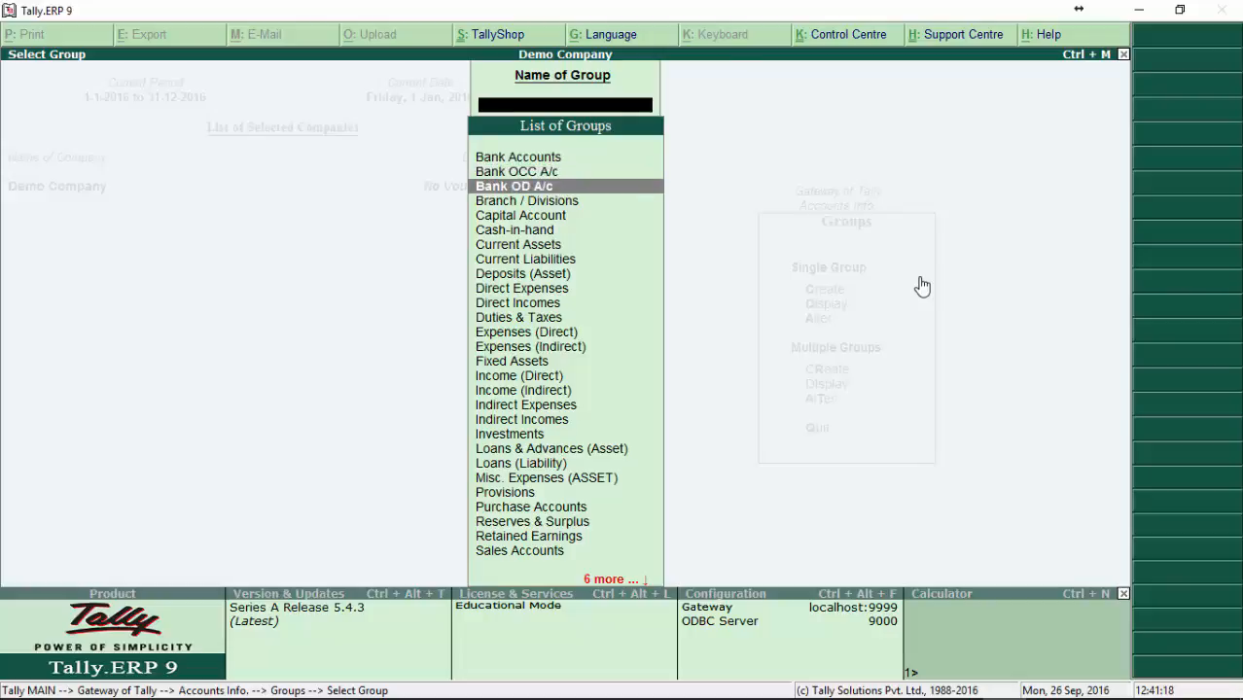
key("Down")
key("Down")
key("Down")
key("Down")
key("Up")
key("Up")
key("Up")
key("Up")
key("Up")
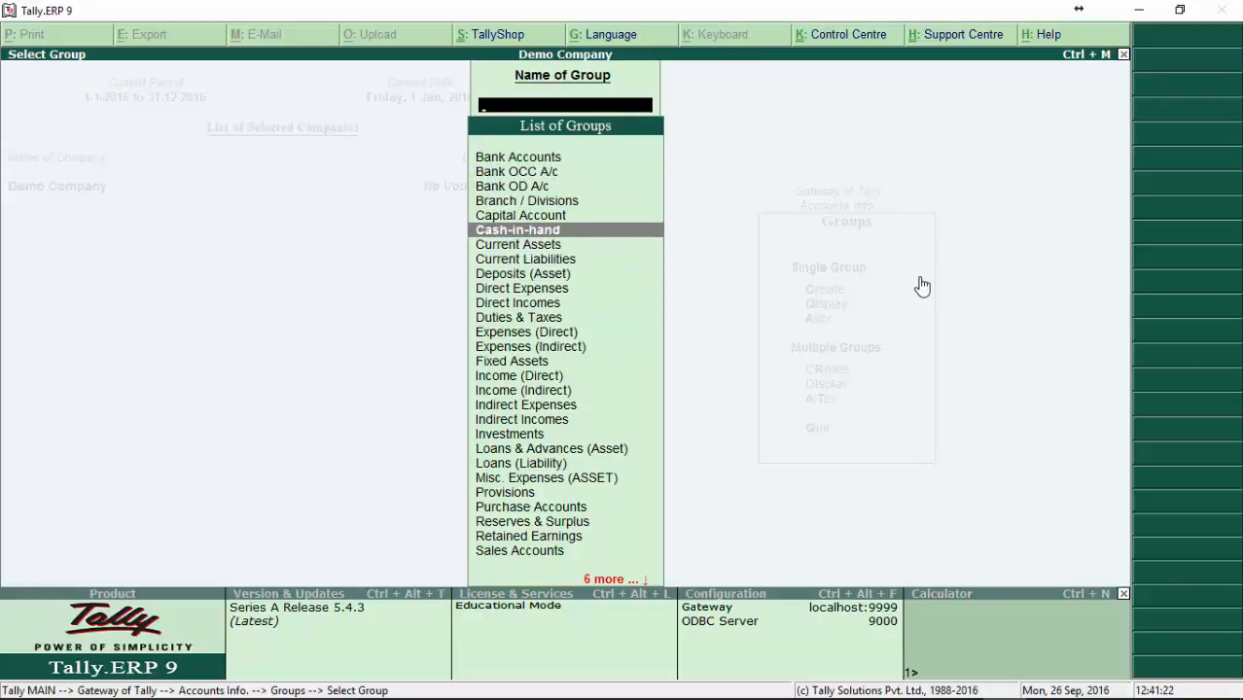
key("Up")
key("Down")
key("Down")
key("Down")
key("Down")
key("Down")
key("Down")
key("Down")
key("Down")
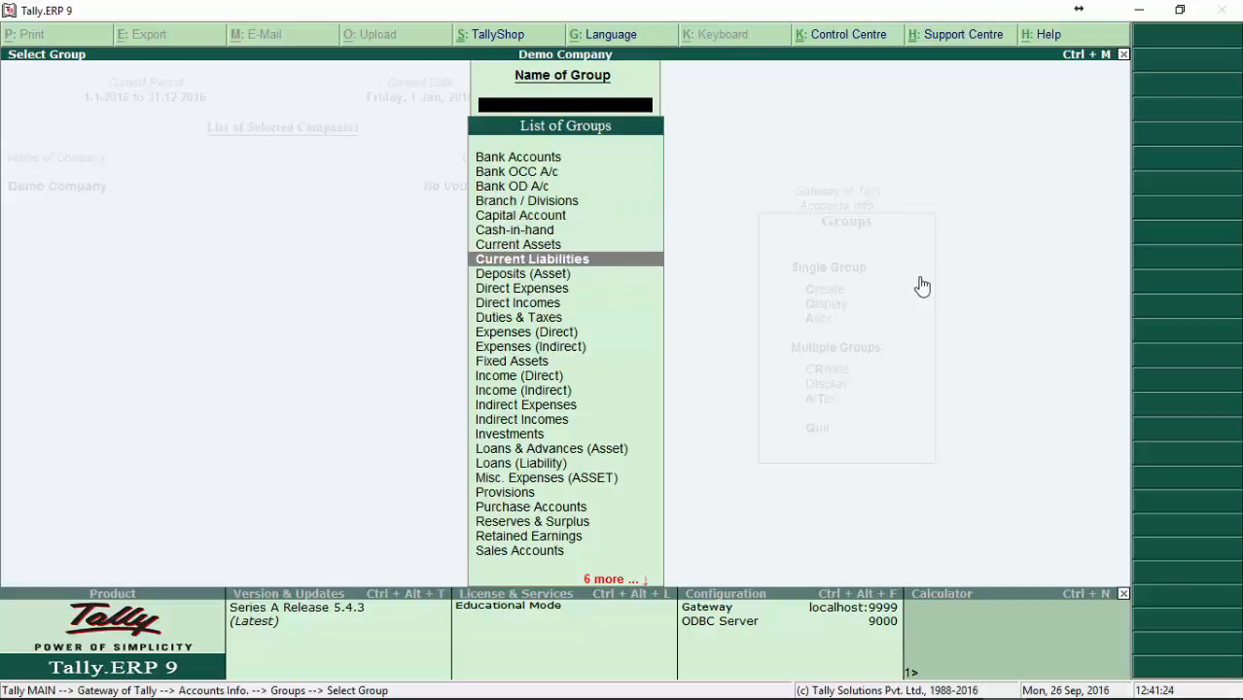
key("Down")
key("Down")
key("Down")
key("Down")
key("Down")
key("Down")
key("Down")
key("Down")
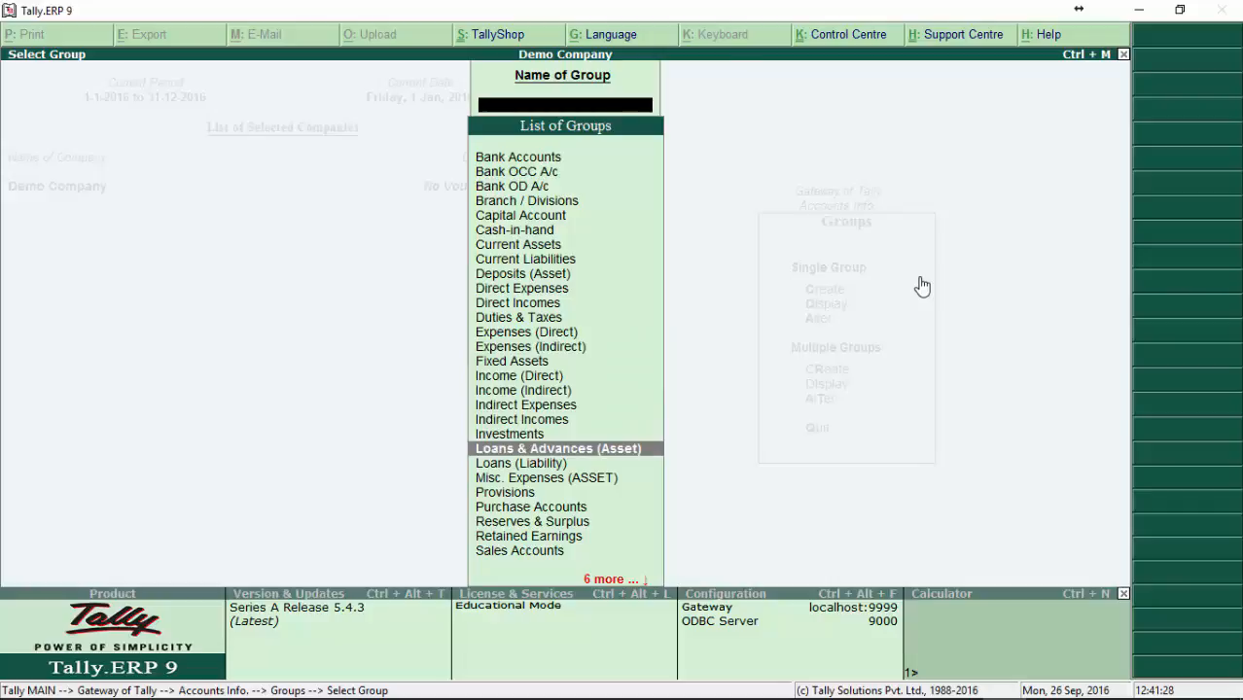
key("Up")
key("Up")
key("Up")
key("Up")
key("Up")
key("Up")
key("Up")
key("Up")
key("Up")
key("Up")
key("Up")
key("Up")
key("Up")
key("Up")
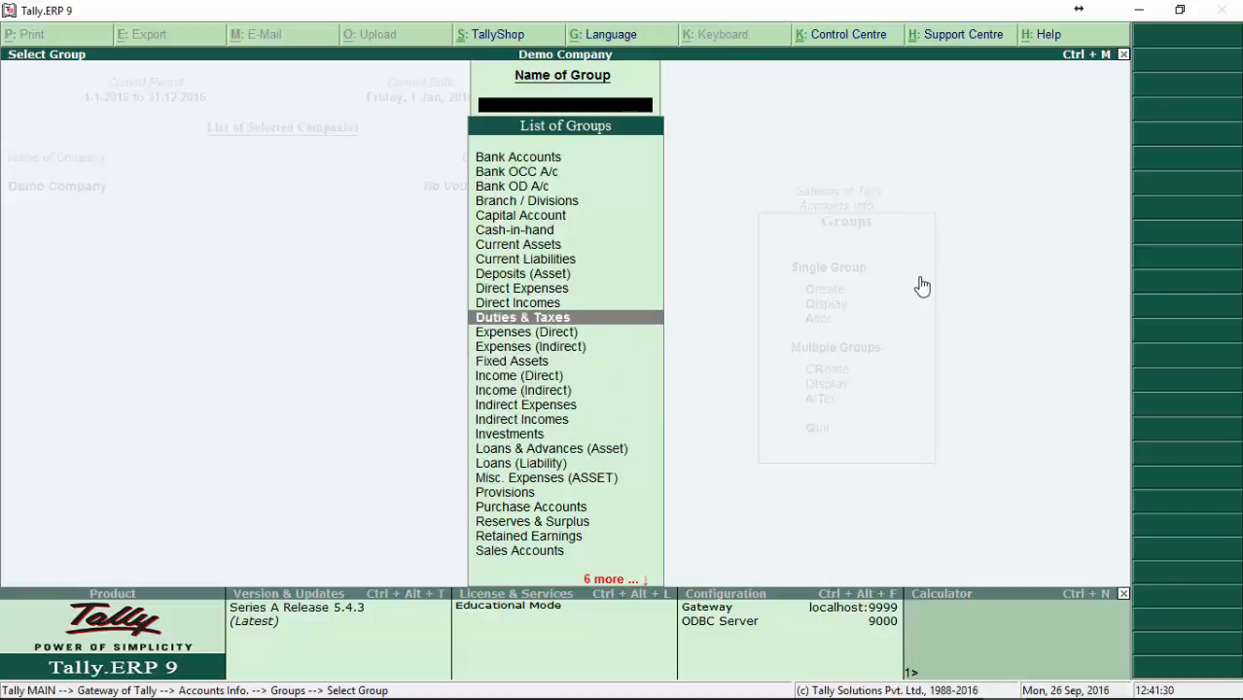
Step: Display the details of the Bank Accounts group, ending back at the list of groups
key("Up")
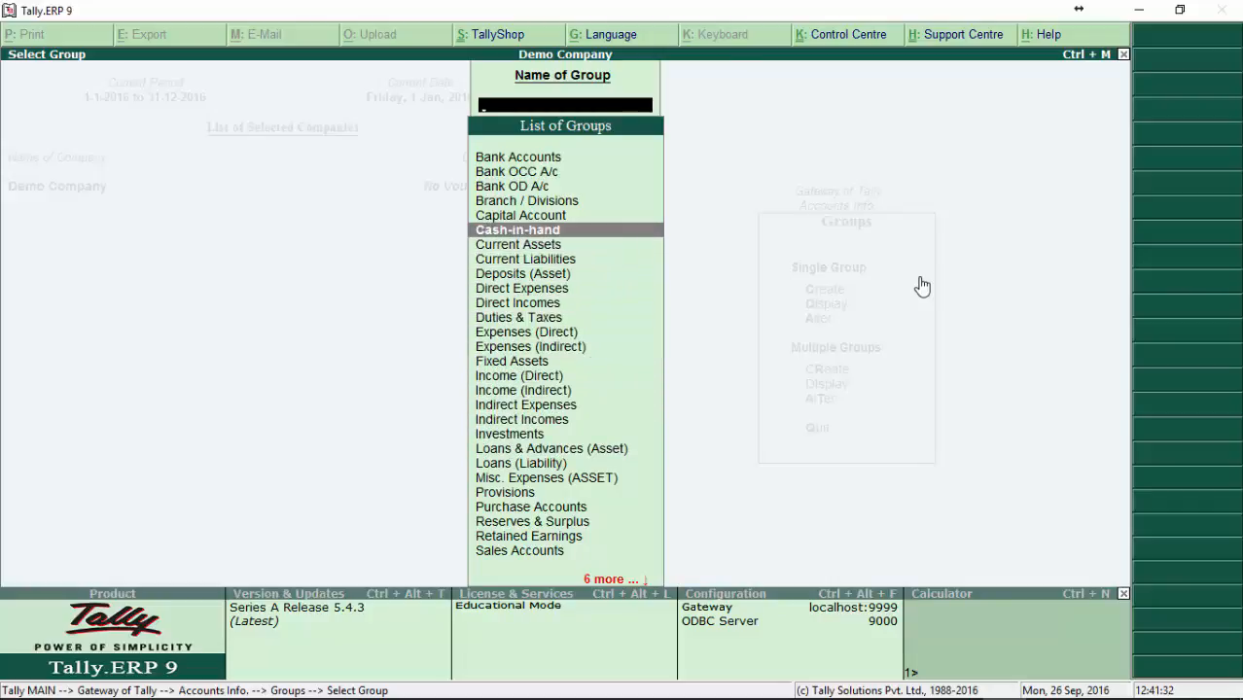
key("Up")
key("Up")
key("Up")
key("Up")
key("Up")
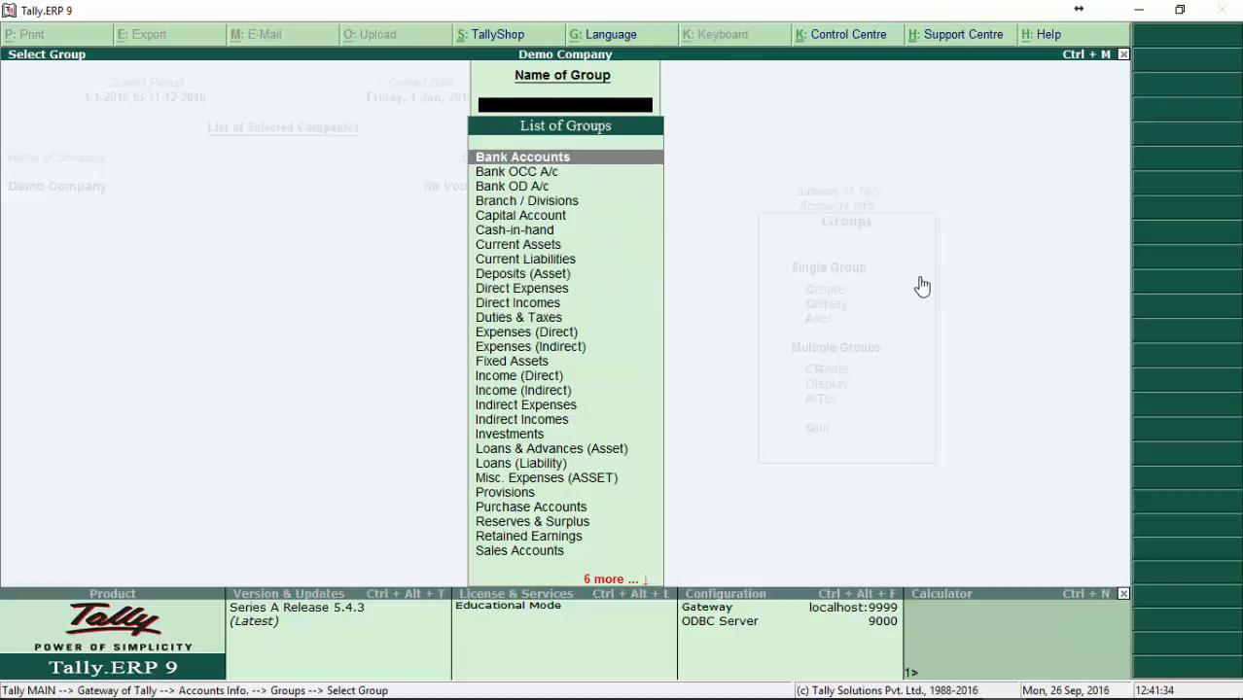
key("Return")
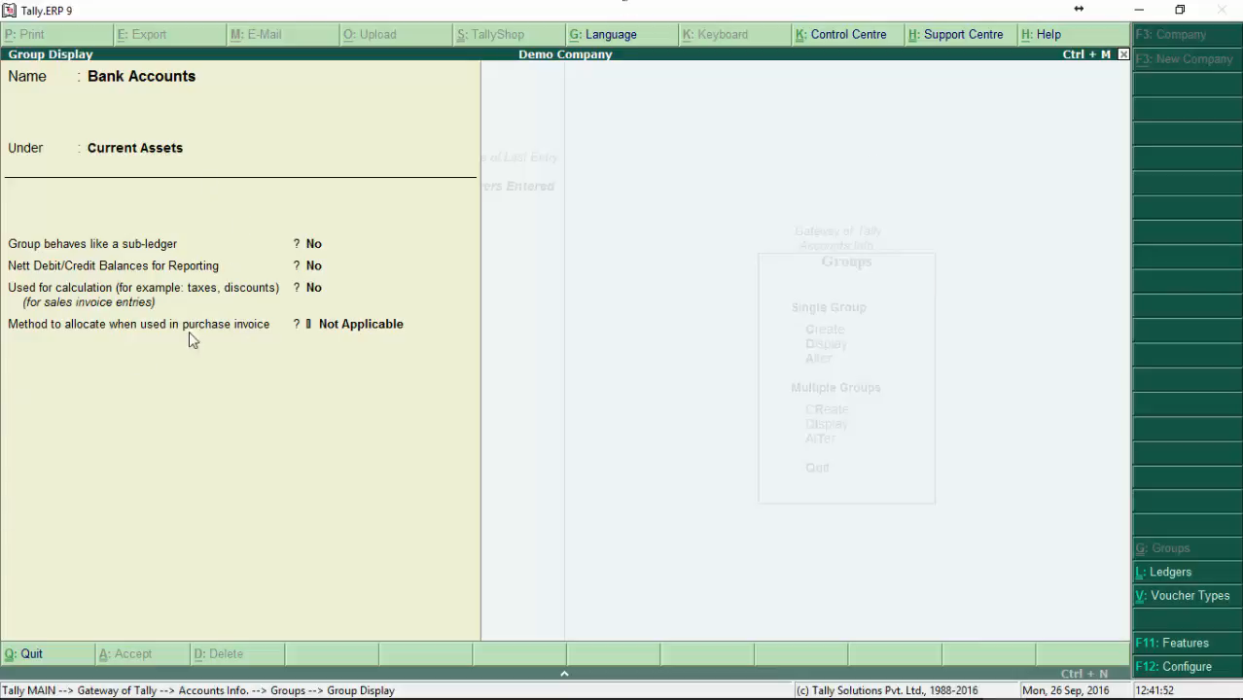
key("Escape")
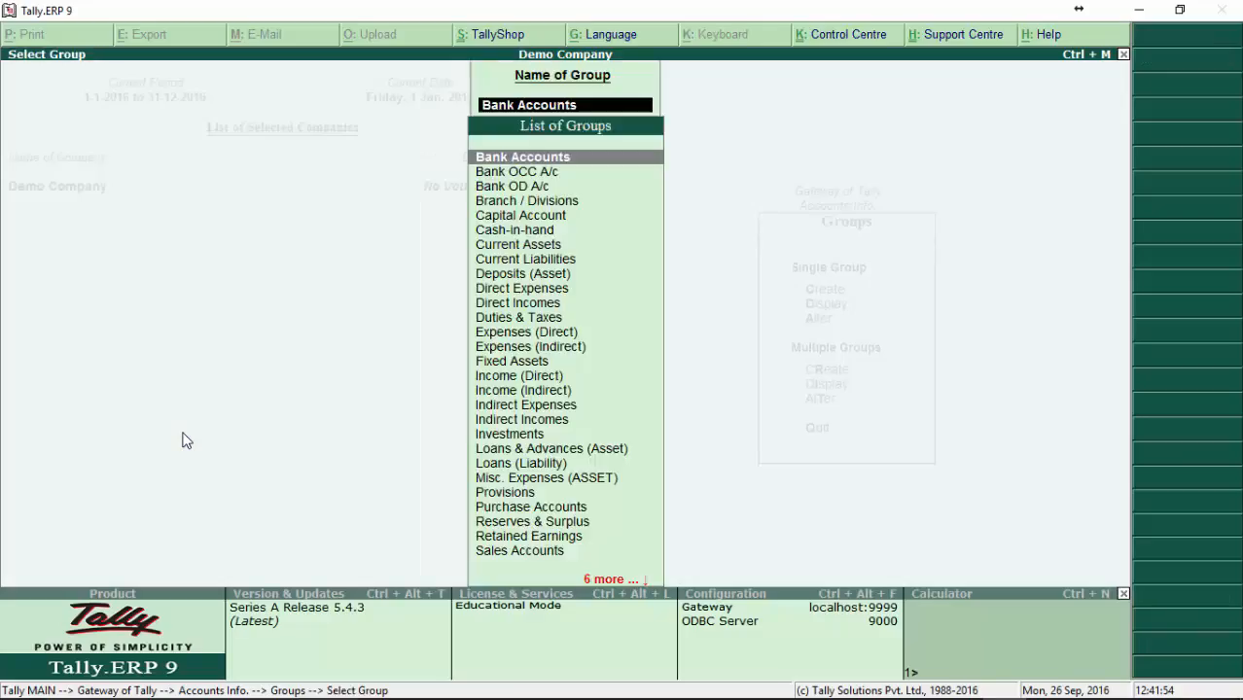
Step: Display the details of the Capital Account group, ending back at the Groups options
key("Down")
key("Down")
key("Down")
key("Down")
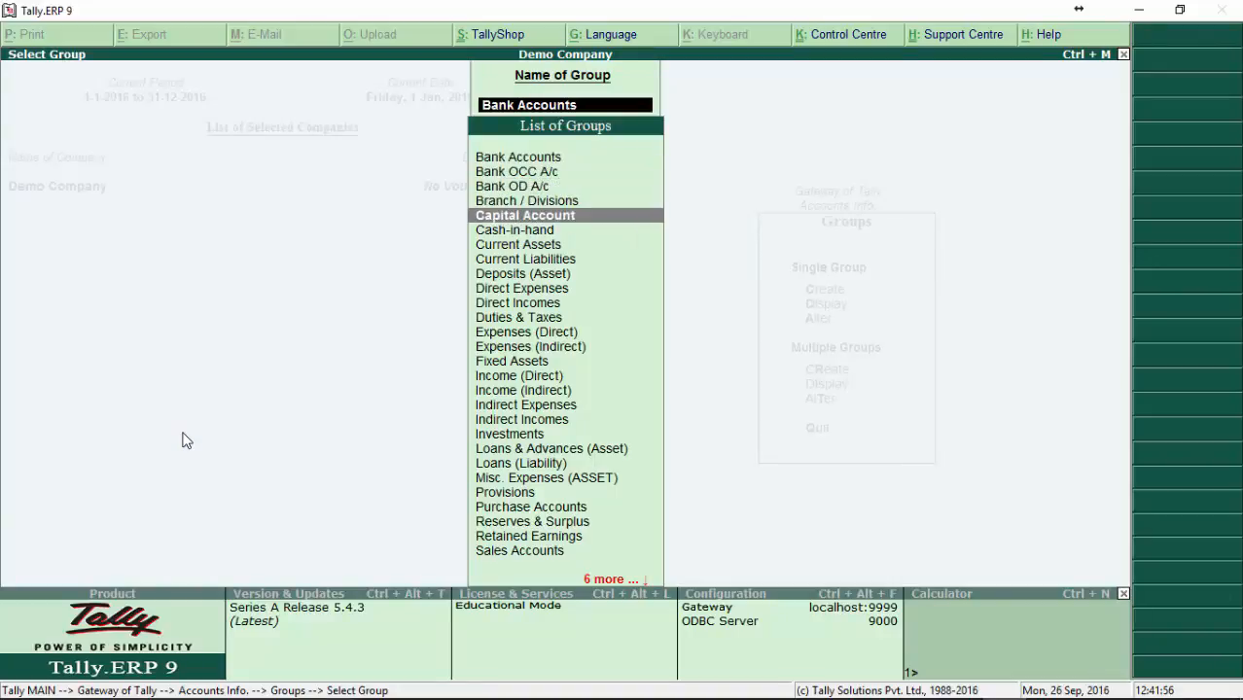
key("Return")
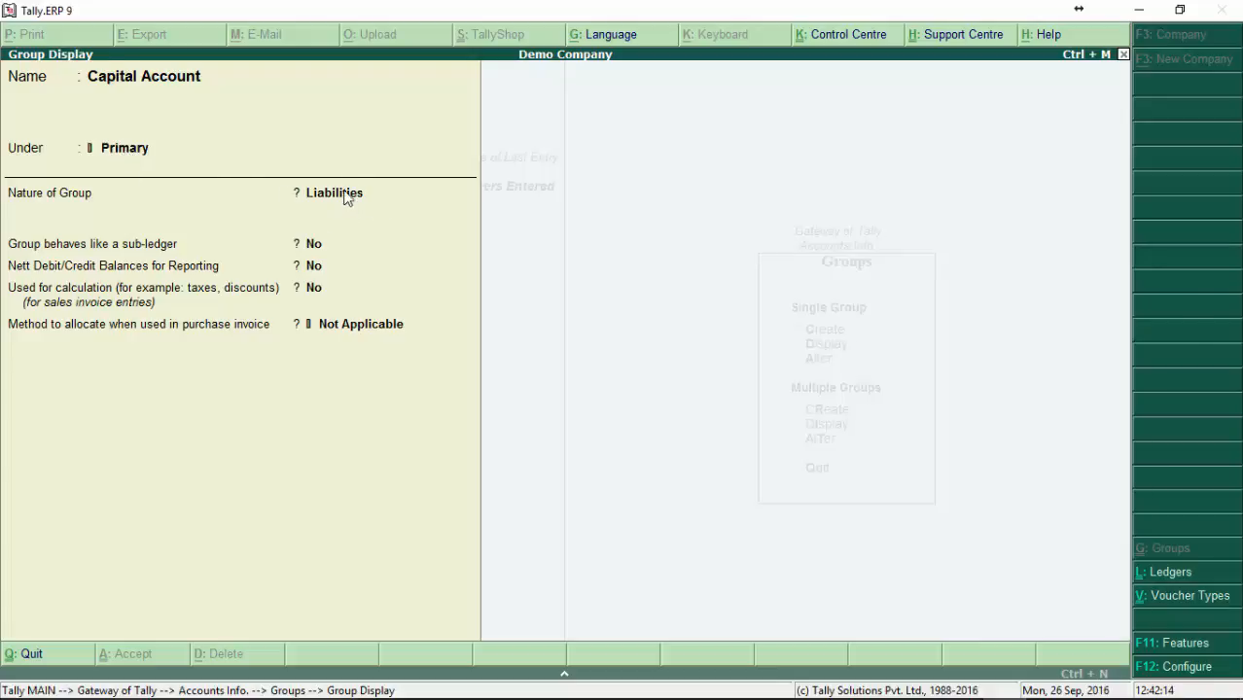
key("Escape")
key("Escape")
key("Escape")
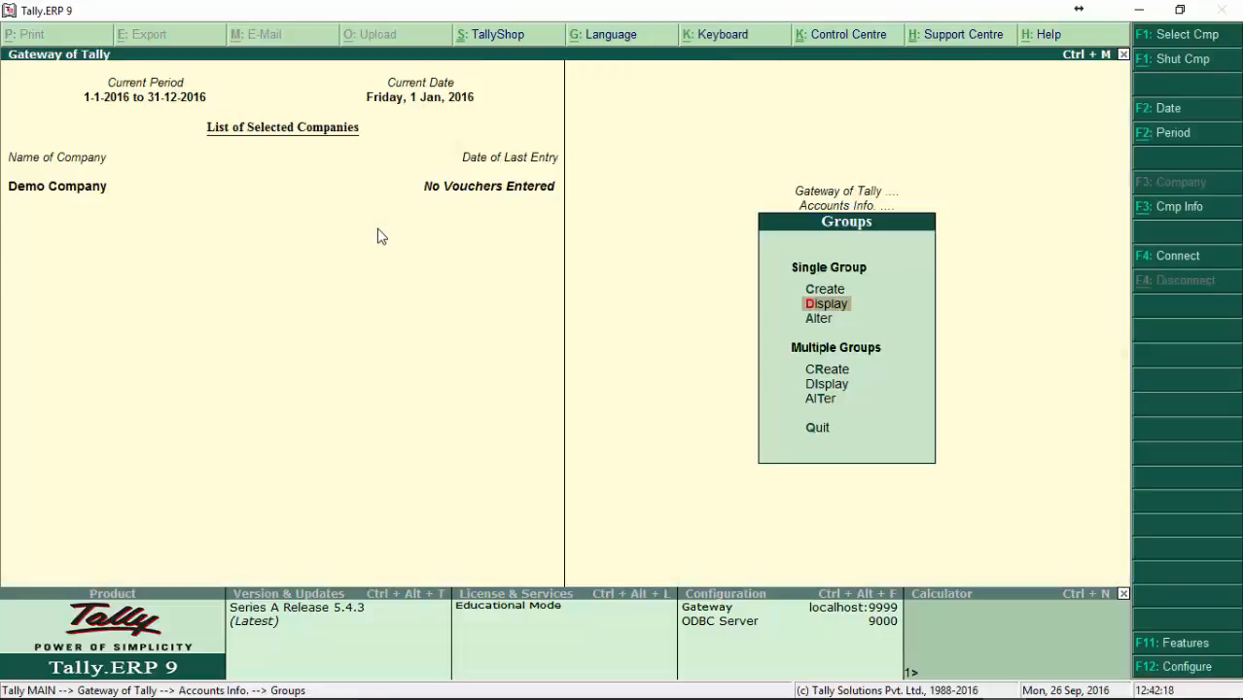
Step: Find the Sundry Debtors group by Sun and display its details, ending back at the Groups options
key("Up")
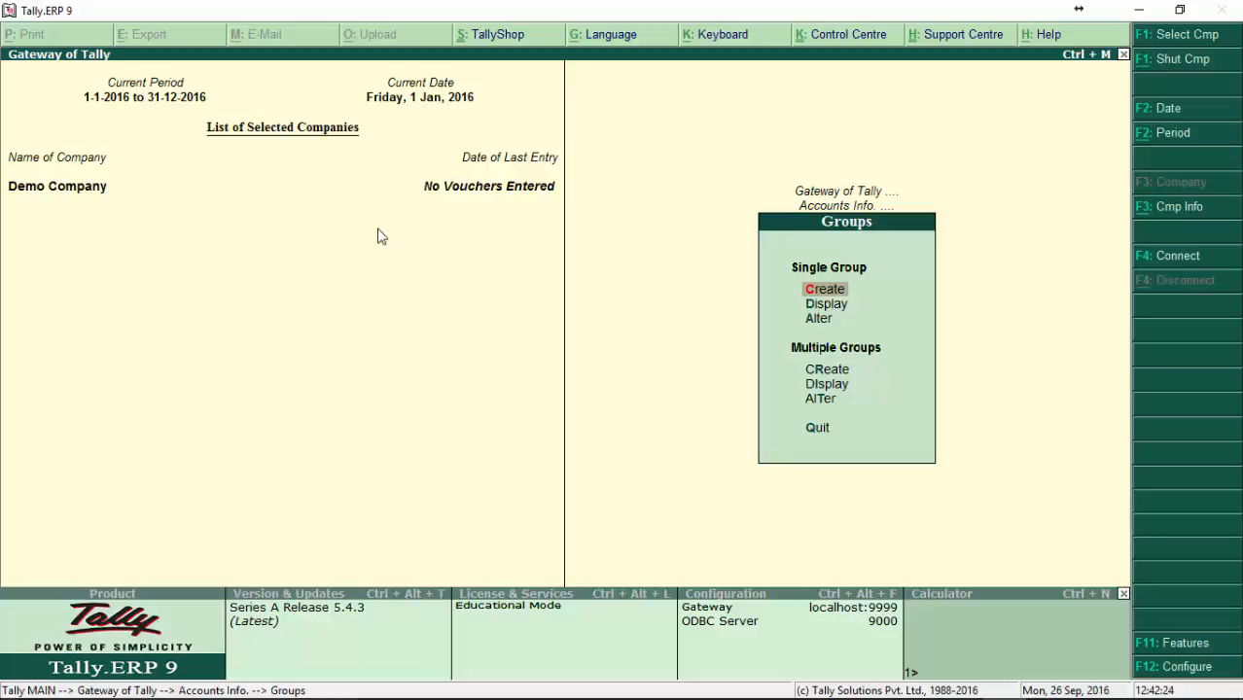
key("Down")
key("Return")
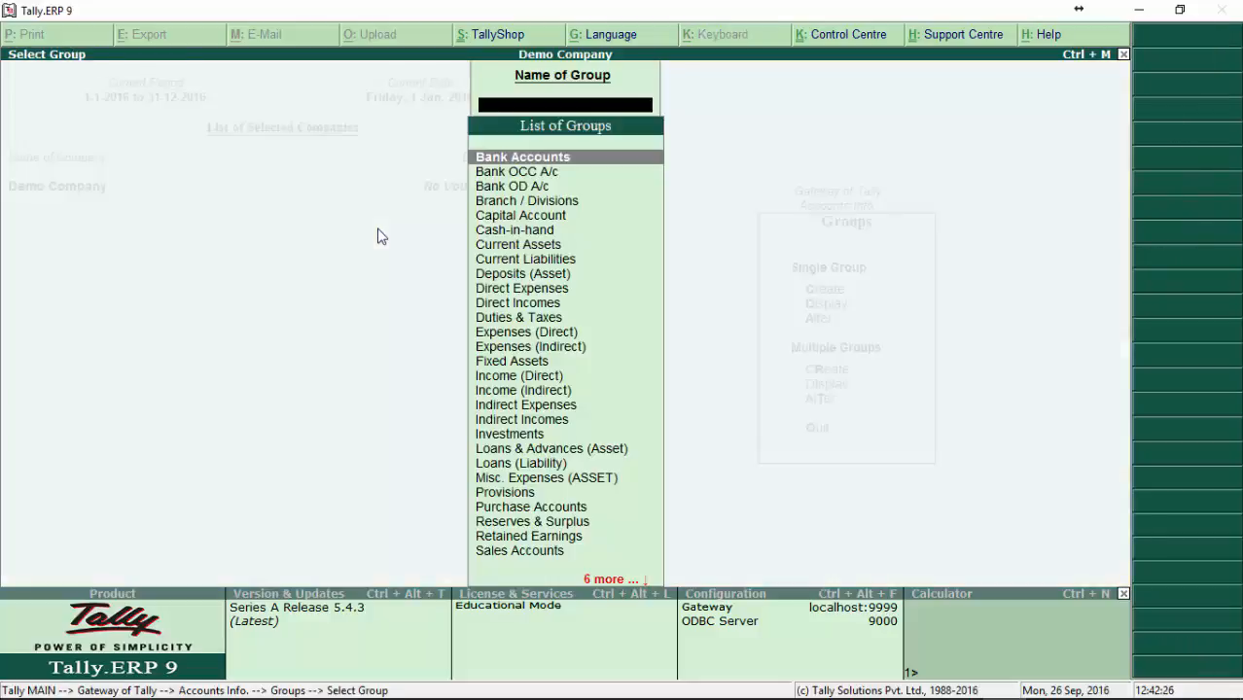
type("Sun")
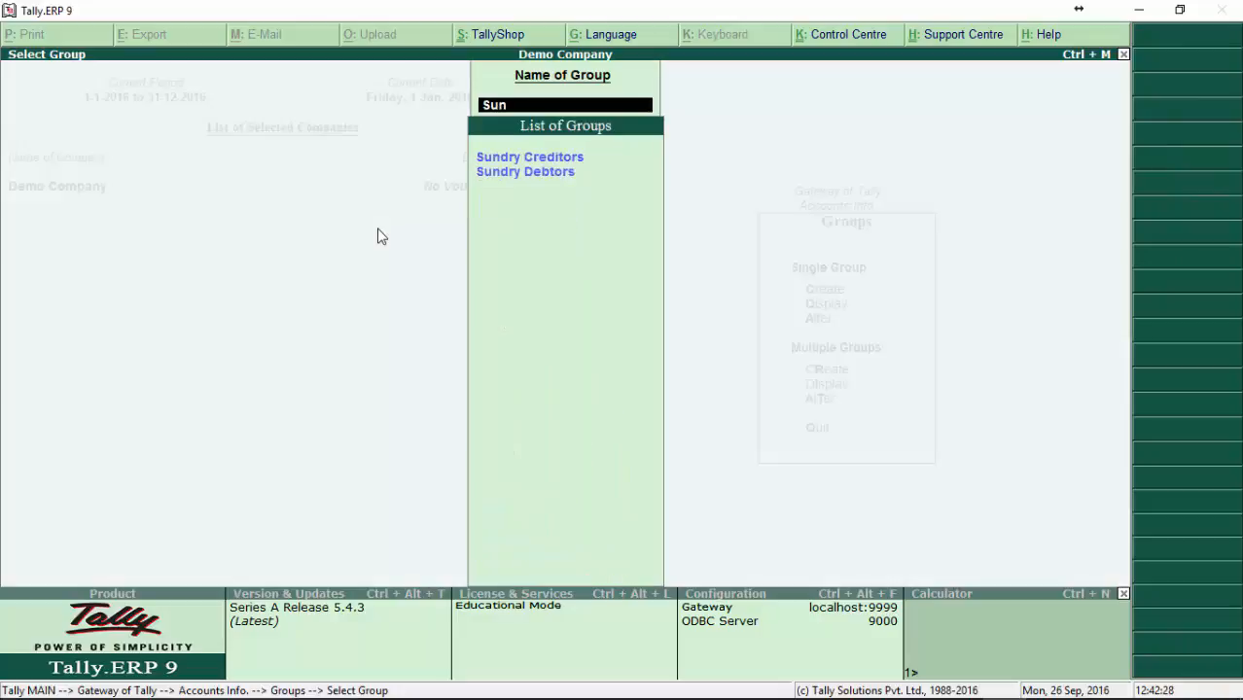
key("Down")
key("Return")
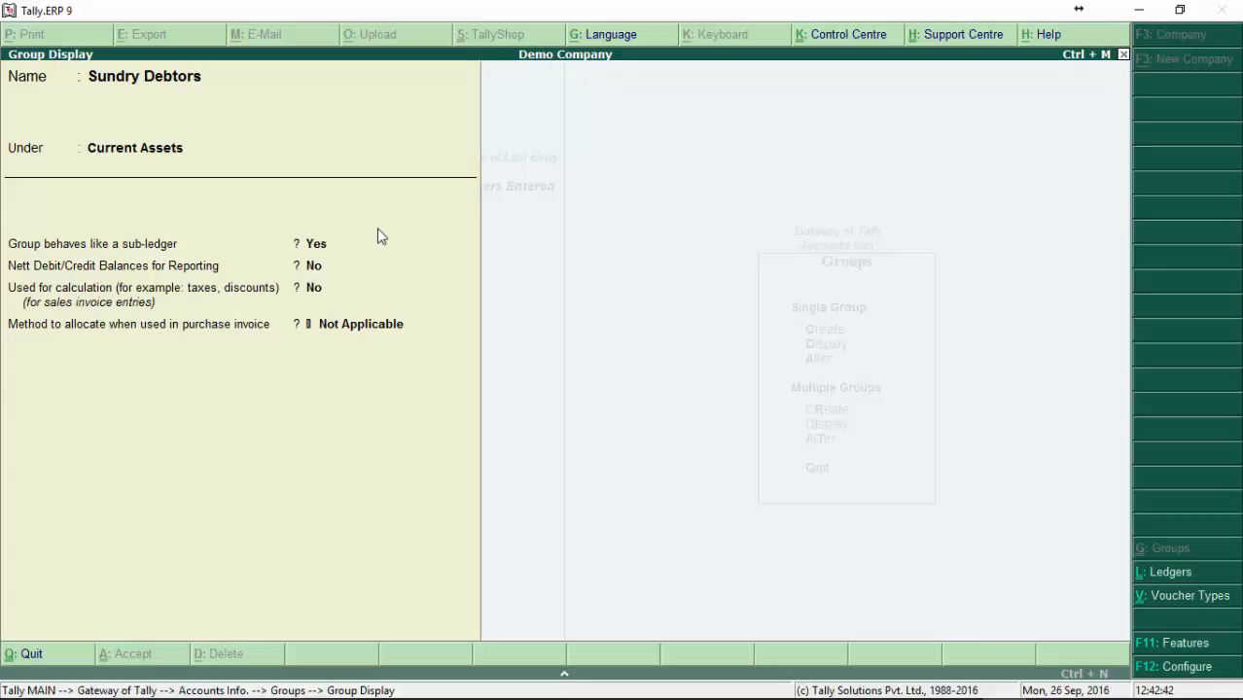
key("Escape")
key("Escape")
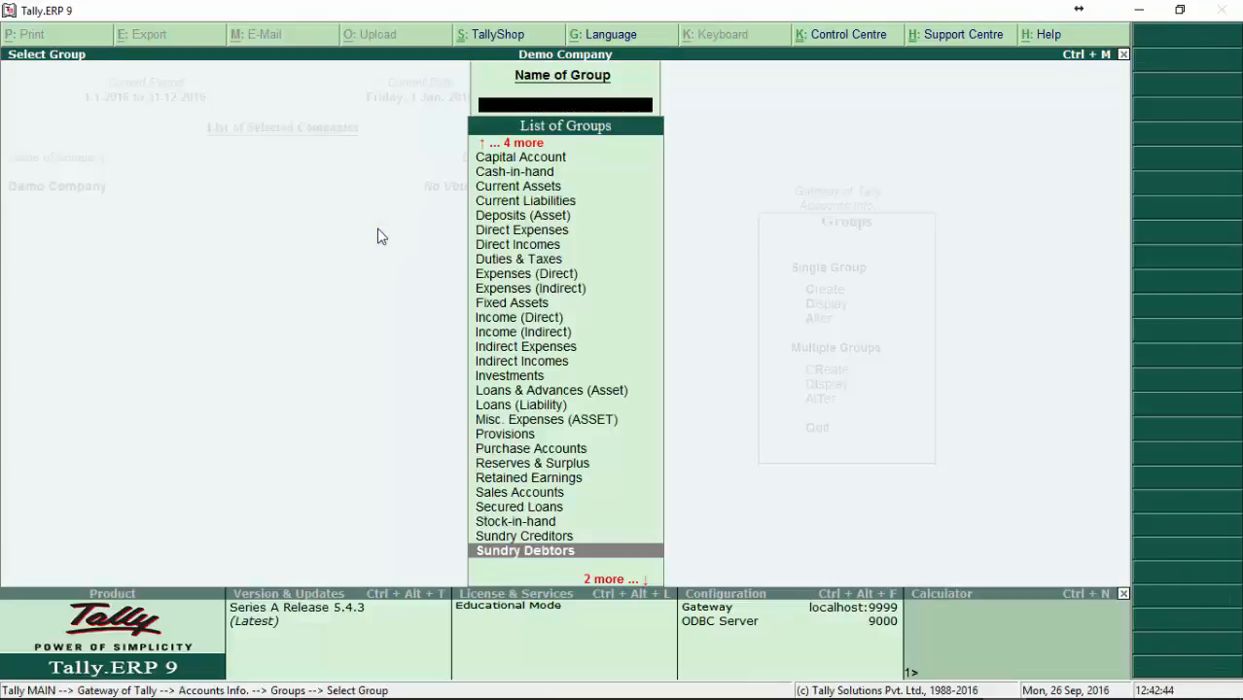
key("Escape")
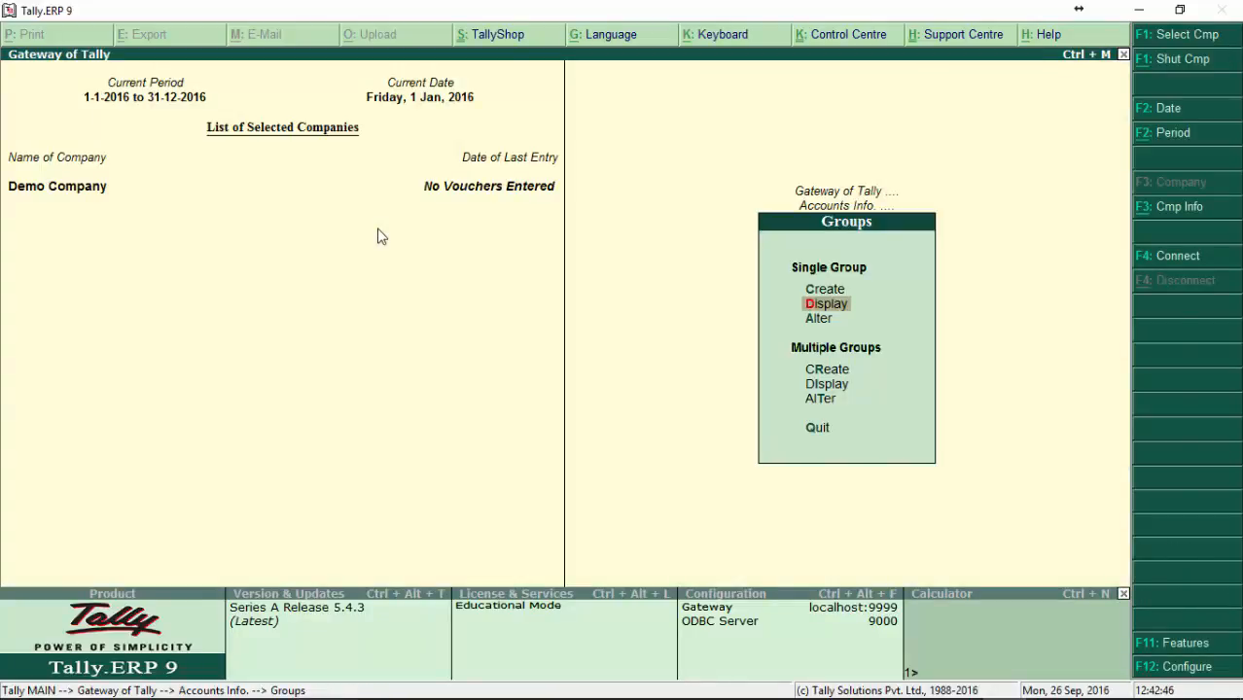
Step: Start creating a single group named Ghana Debtors, leaving its alias blank
key("Up")
key("Return")
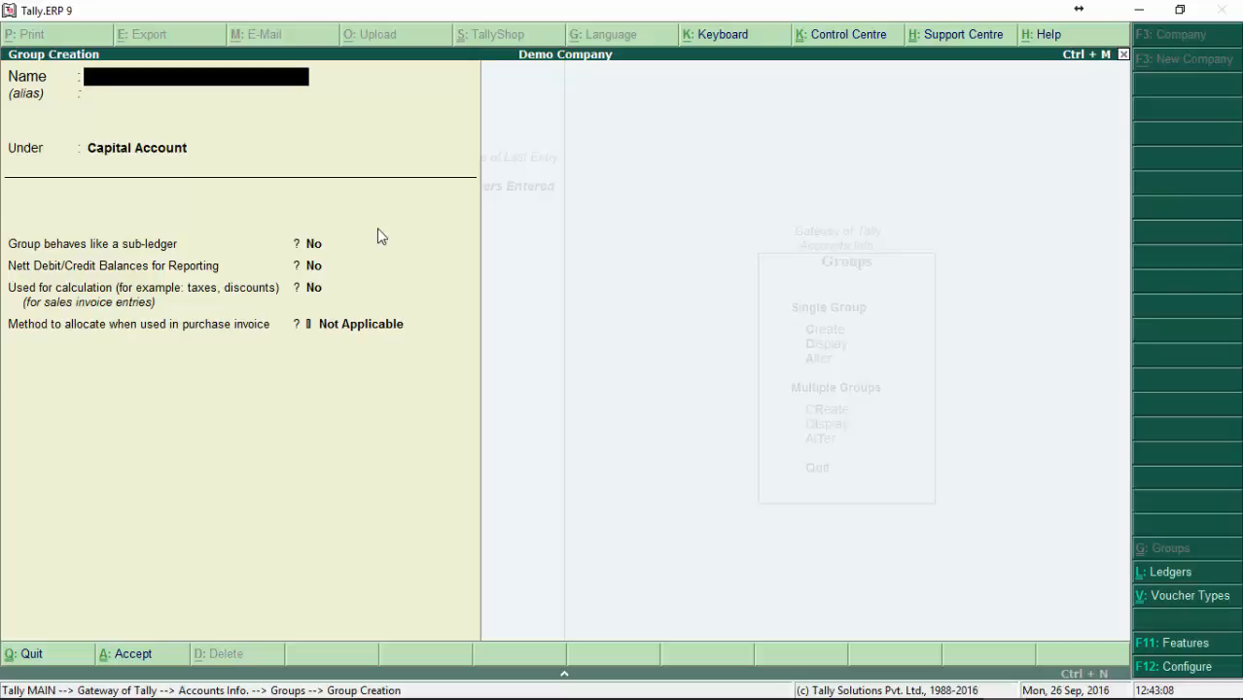
type("Ghana Deb")
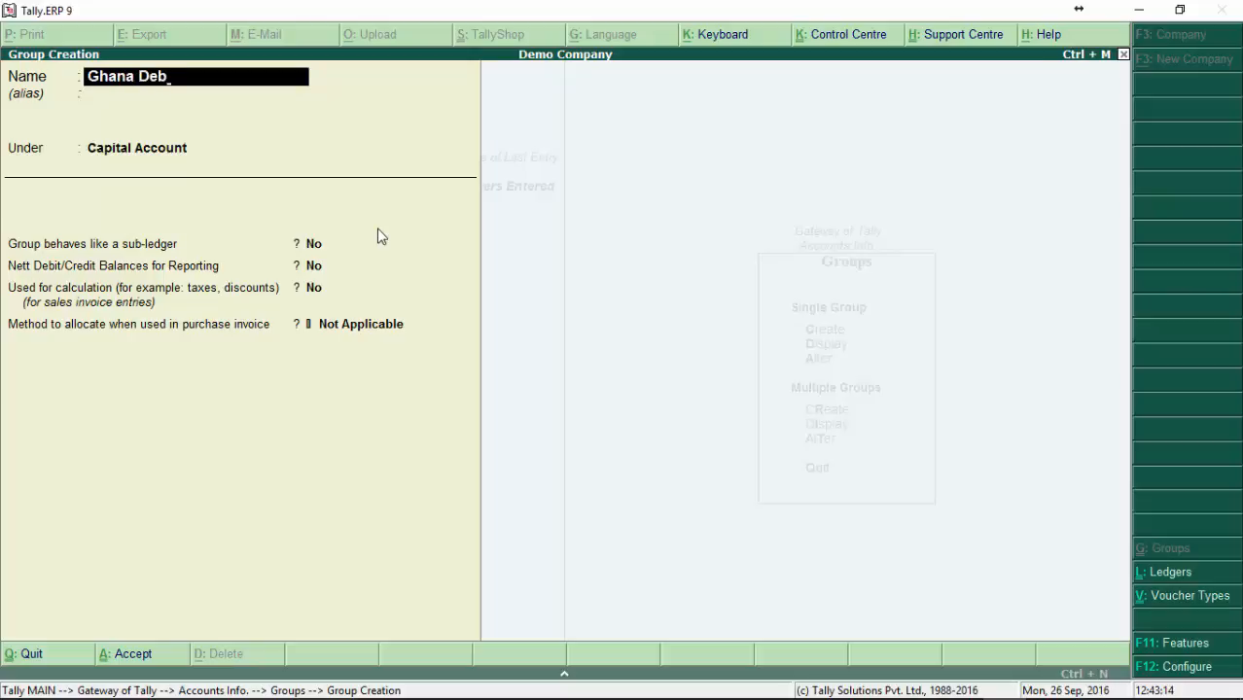
type("tors")
key("Return")
key("Return")
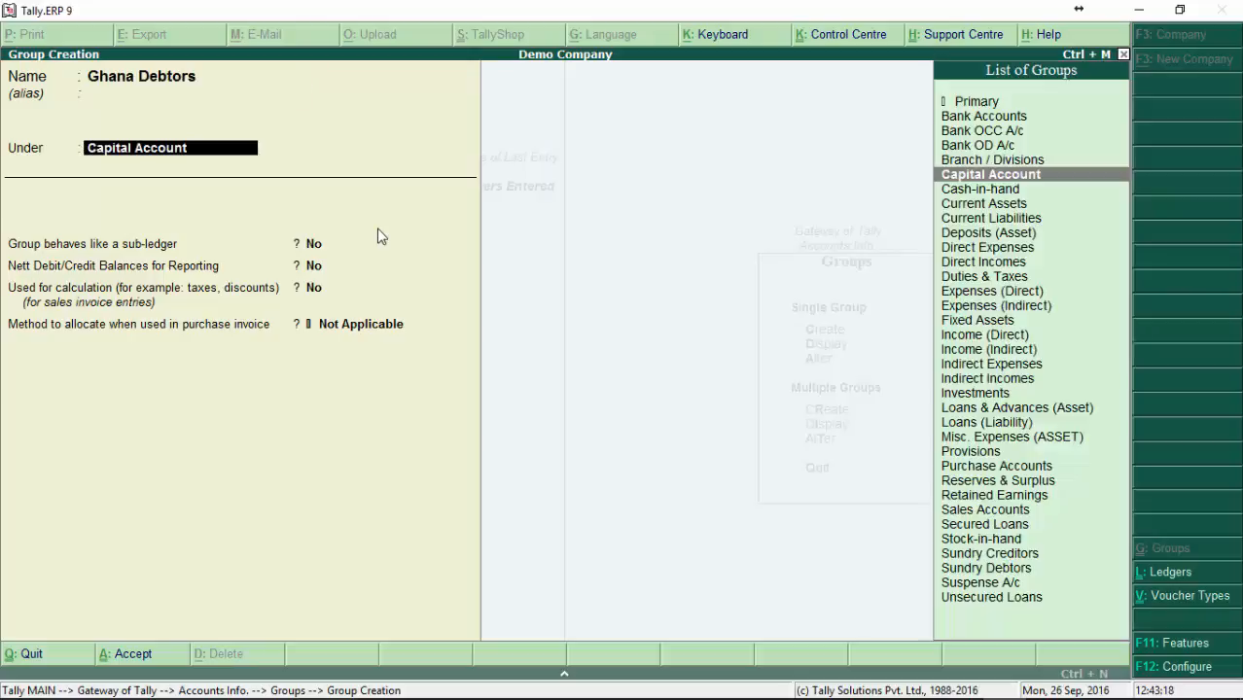
Step: Place the new group under Sundry Debtors, keeping its three Yes/No options at No and the purchase allocation method at Not Applicable
type("Sund")
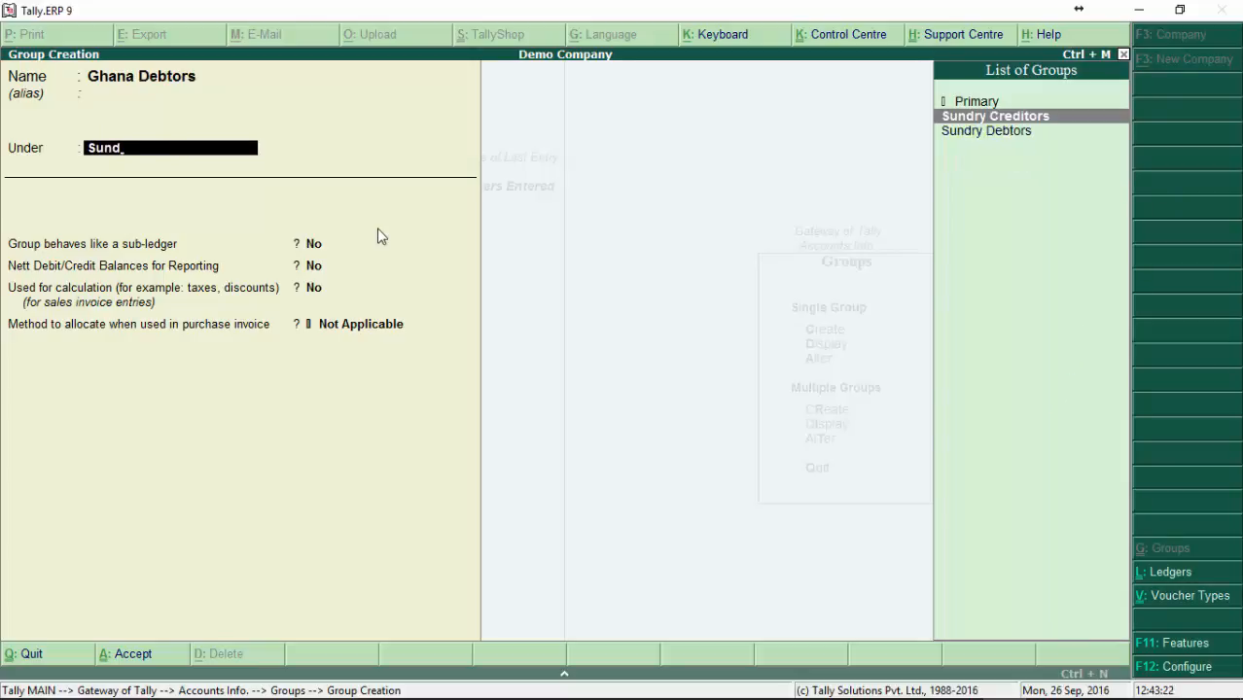
key("Down")
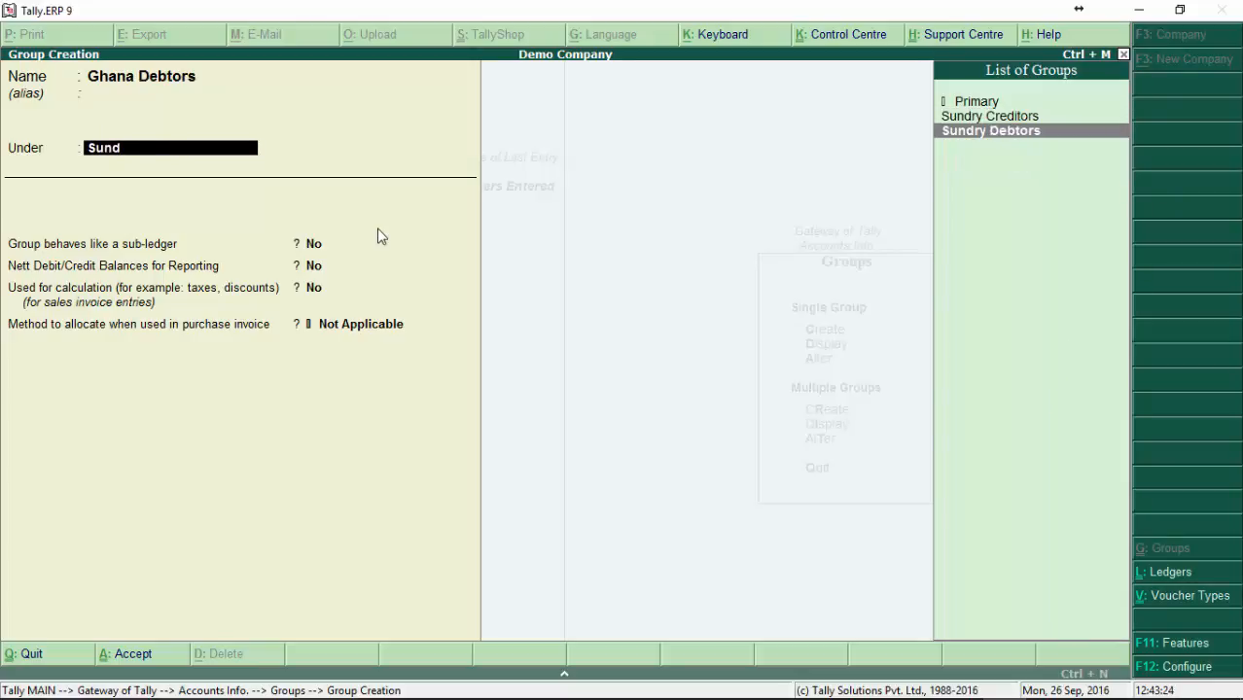
key("Return")
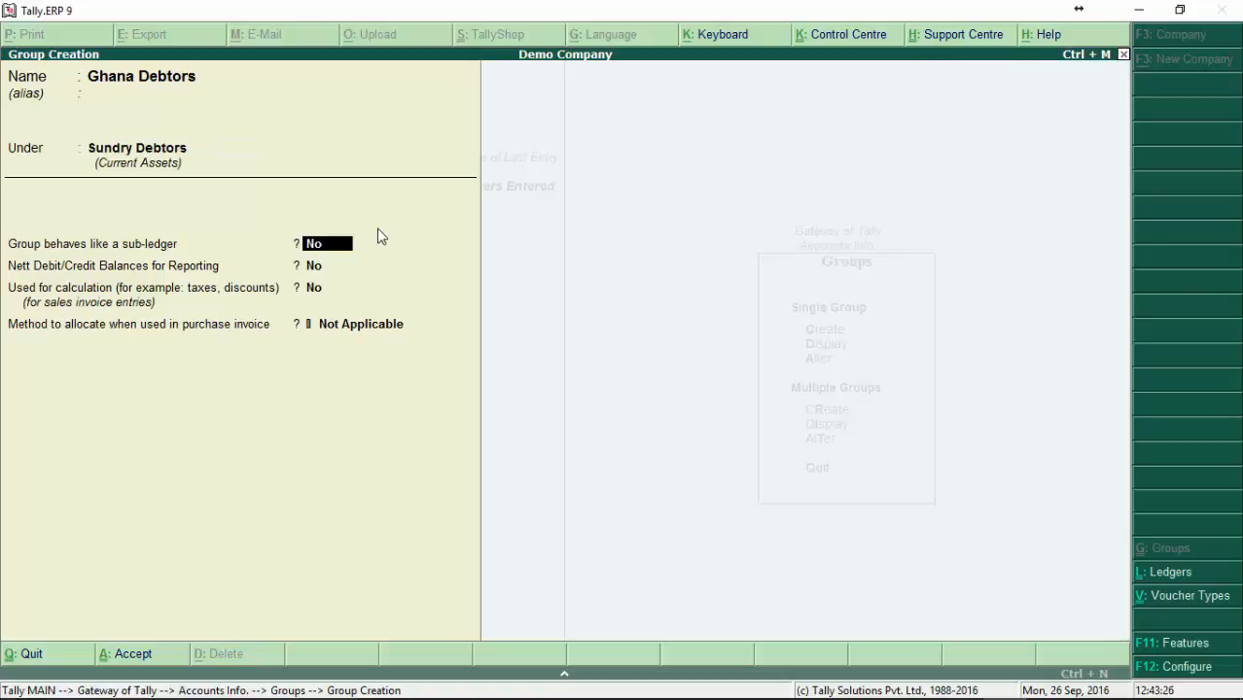
key("Return")
key("Return")
key("Return")
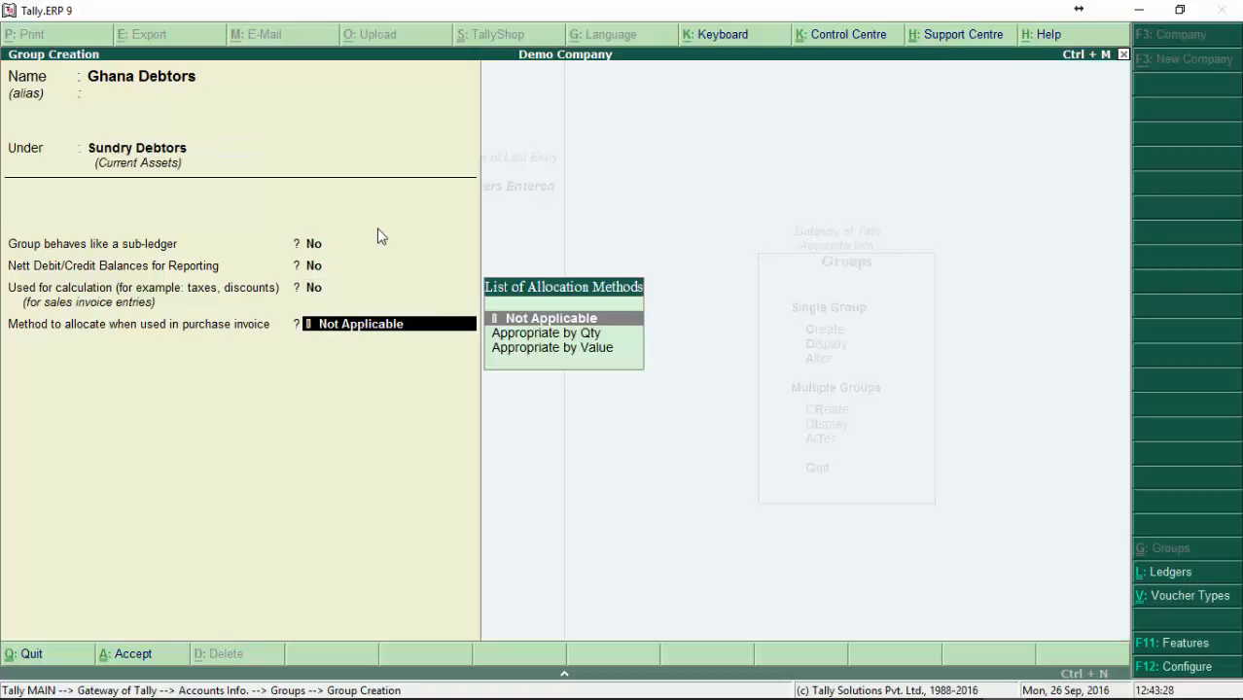
key("Return")
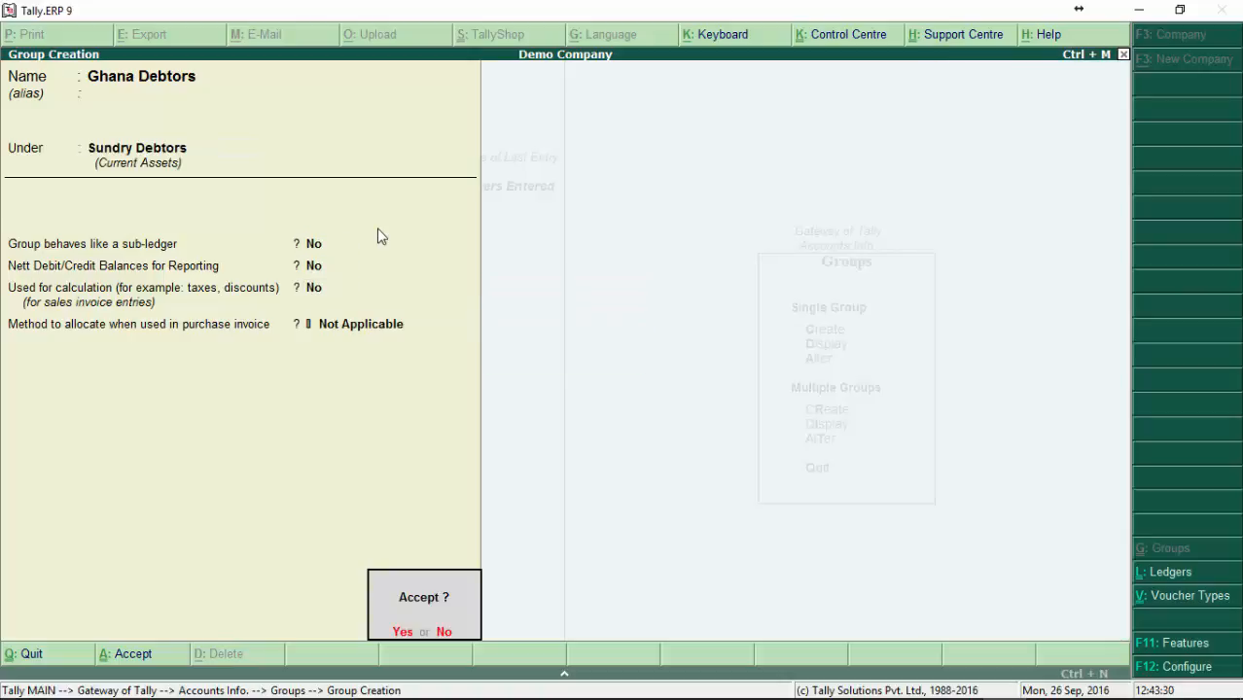
key("Escape")
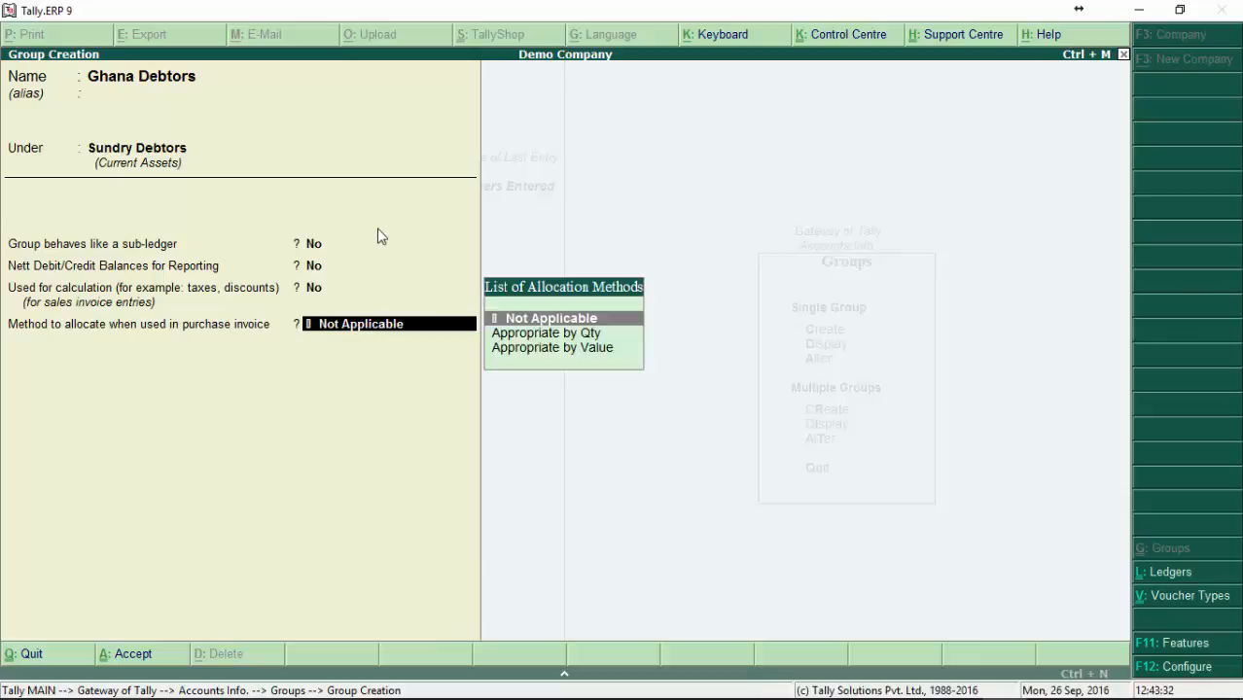
key("Return")
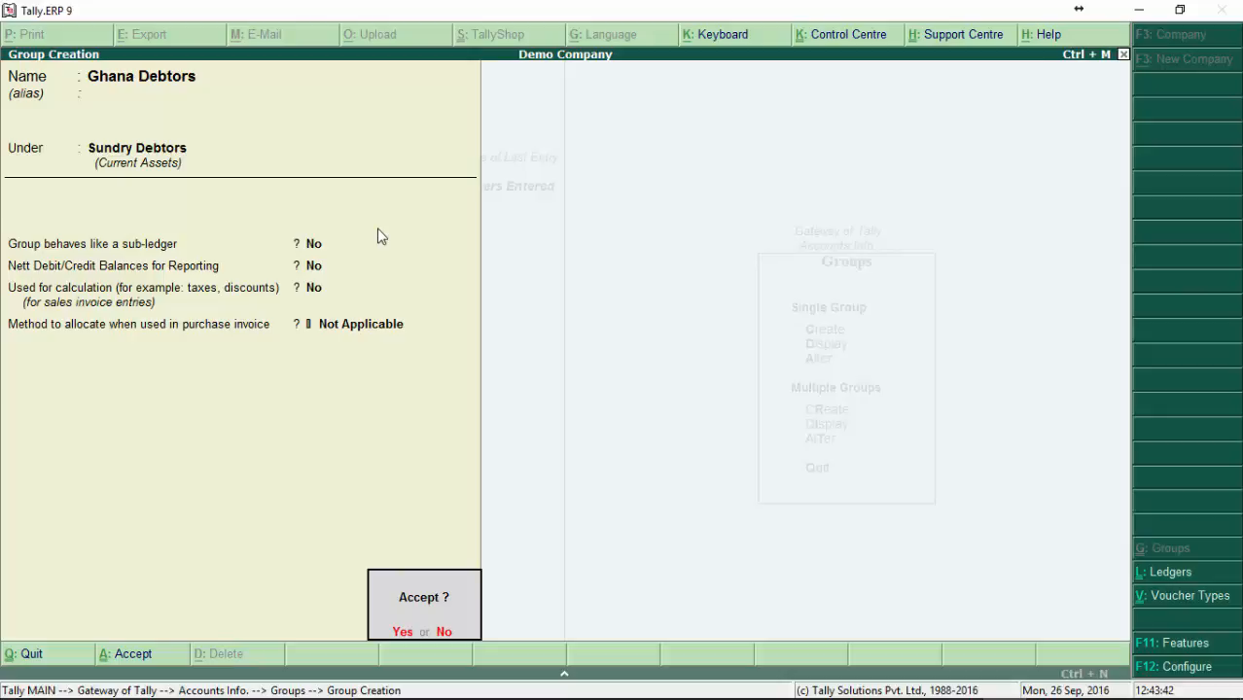
Step: Recheck the fields of the Ghana Debtors group and save it, ending back at the Groups options
key("n")
key("Return")
key("Return")
key("Return")
key("Return")
key("Return")
key("Return")
key("n")
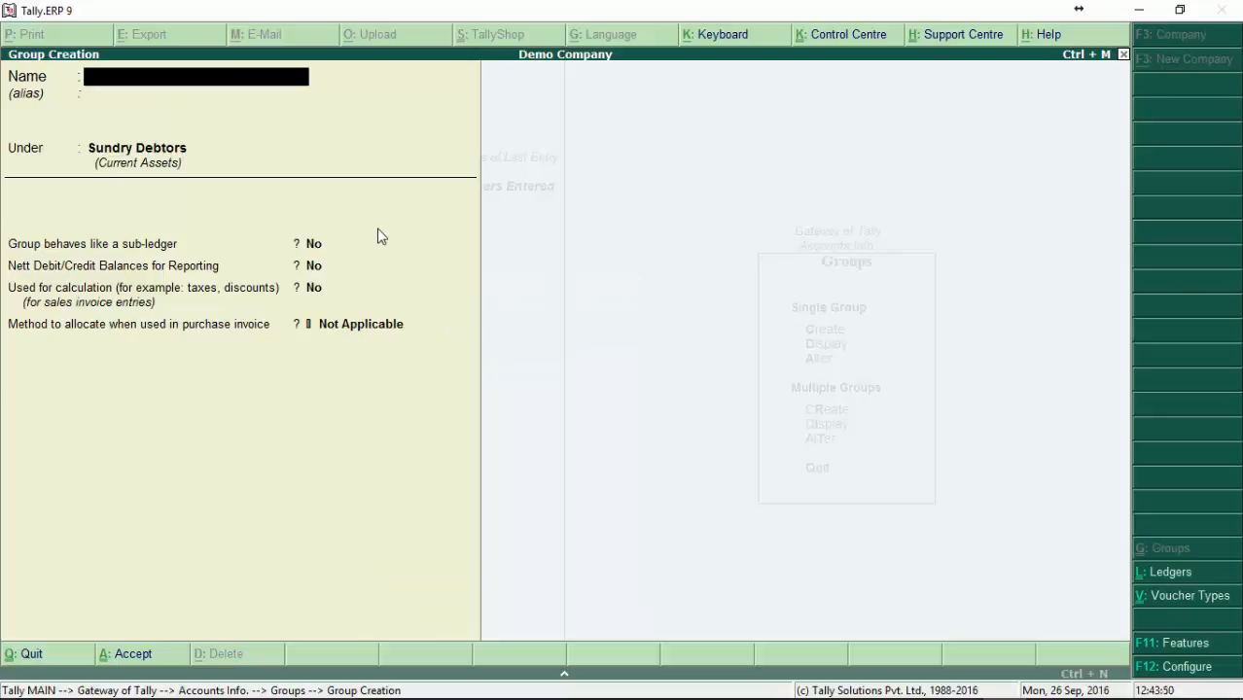
key("Escape")
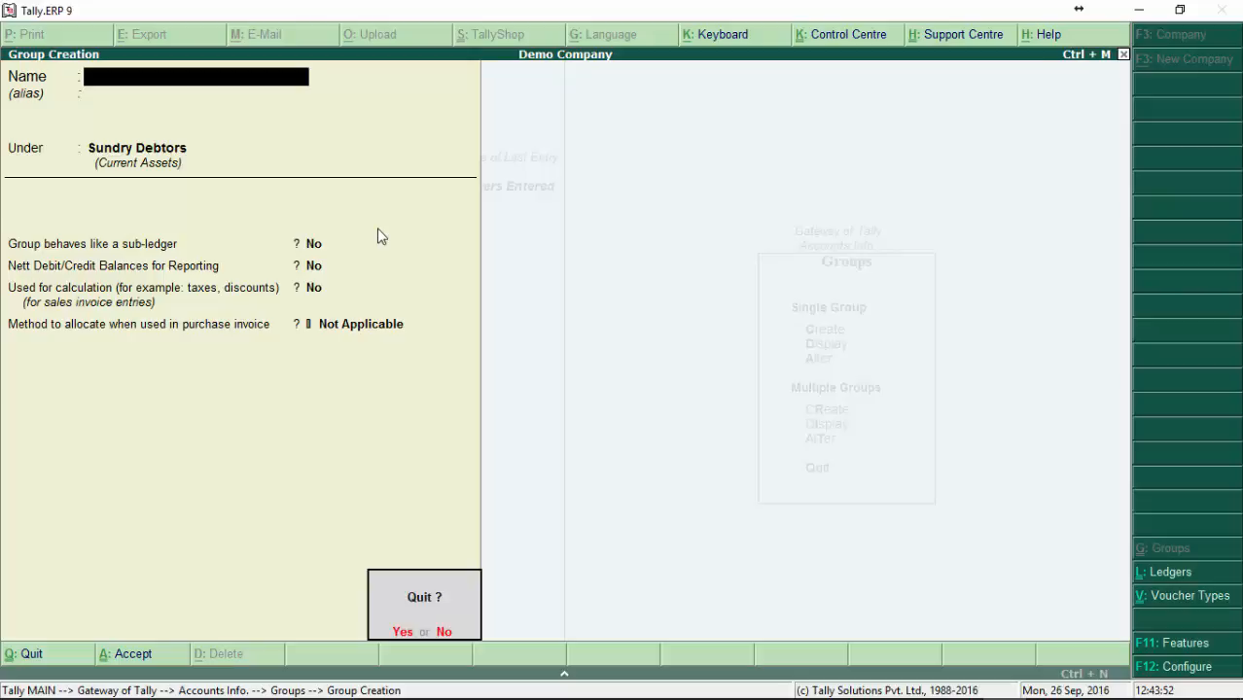
key("y")
Step: Find the Ghana Debtors group by Gh and display its details, ending back at the Groups options
key("Down")
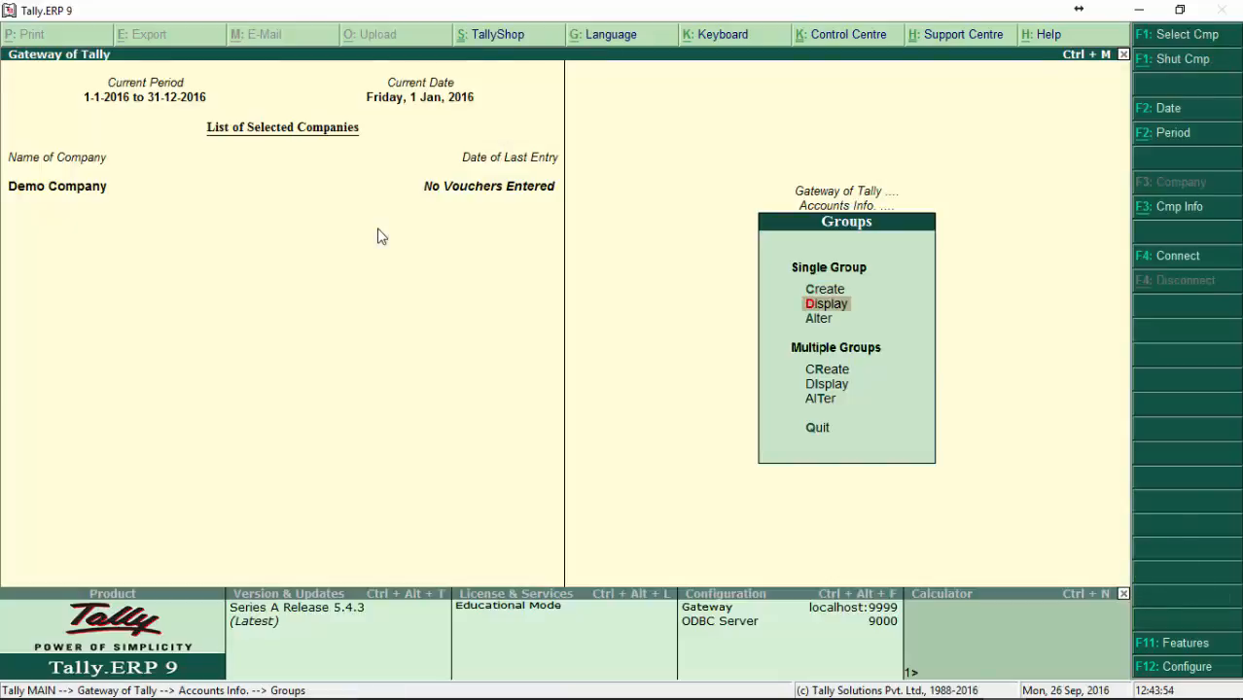
key("Return")
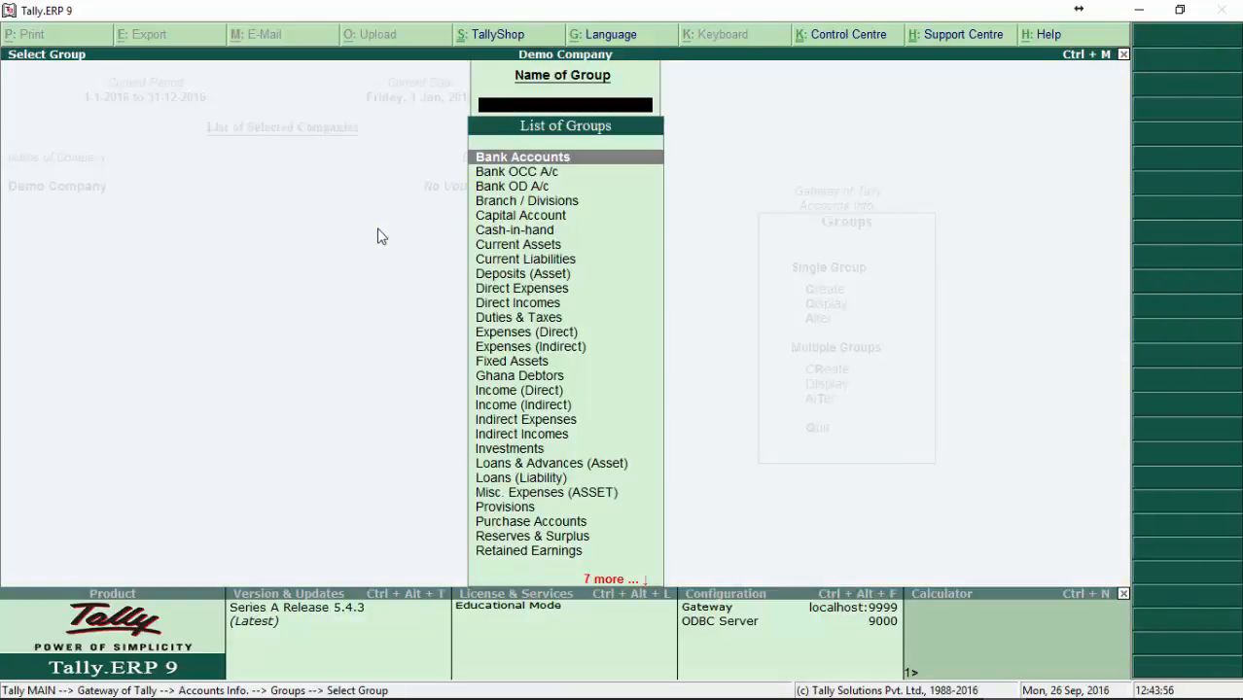
type("Gh")
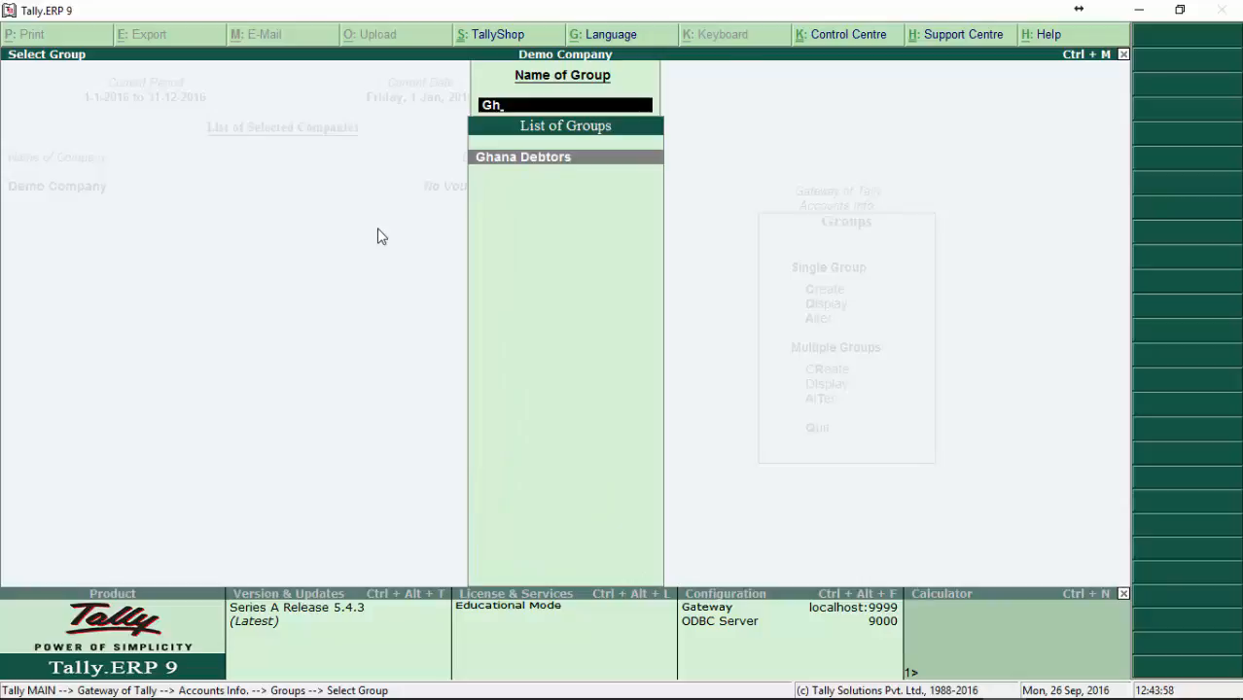
key("Return")
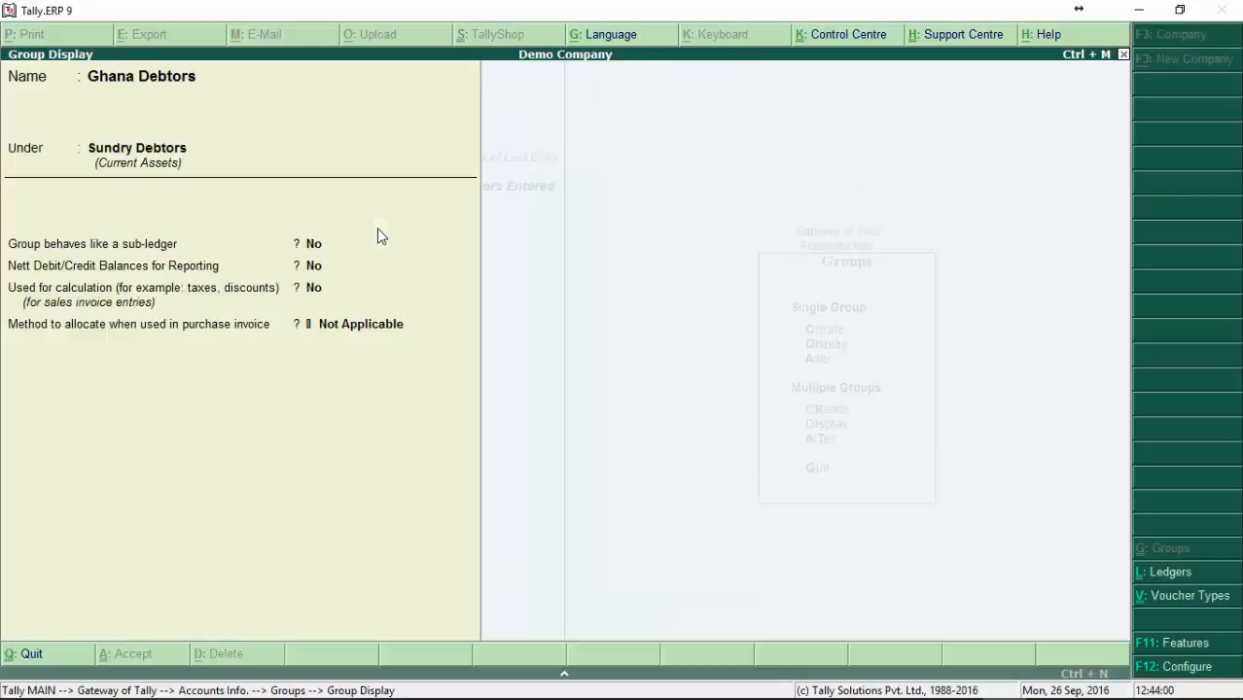
key("Escape")
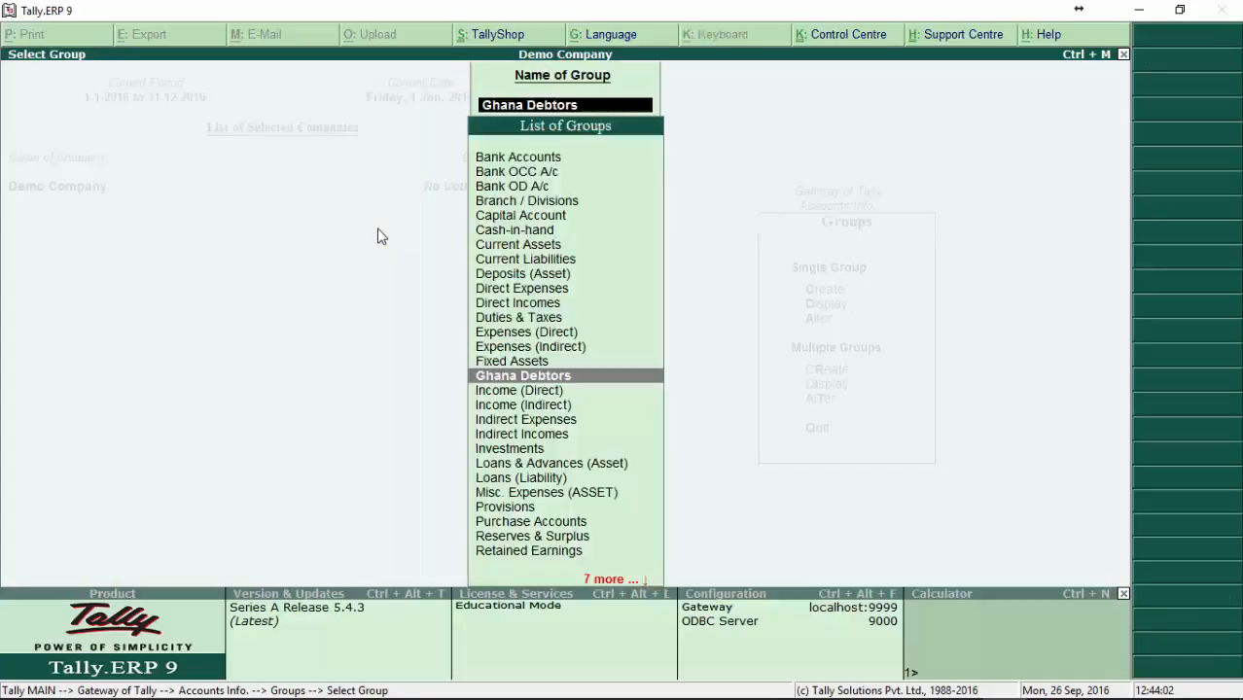
key("Escape")
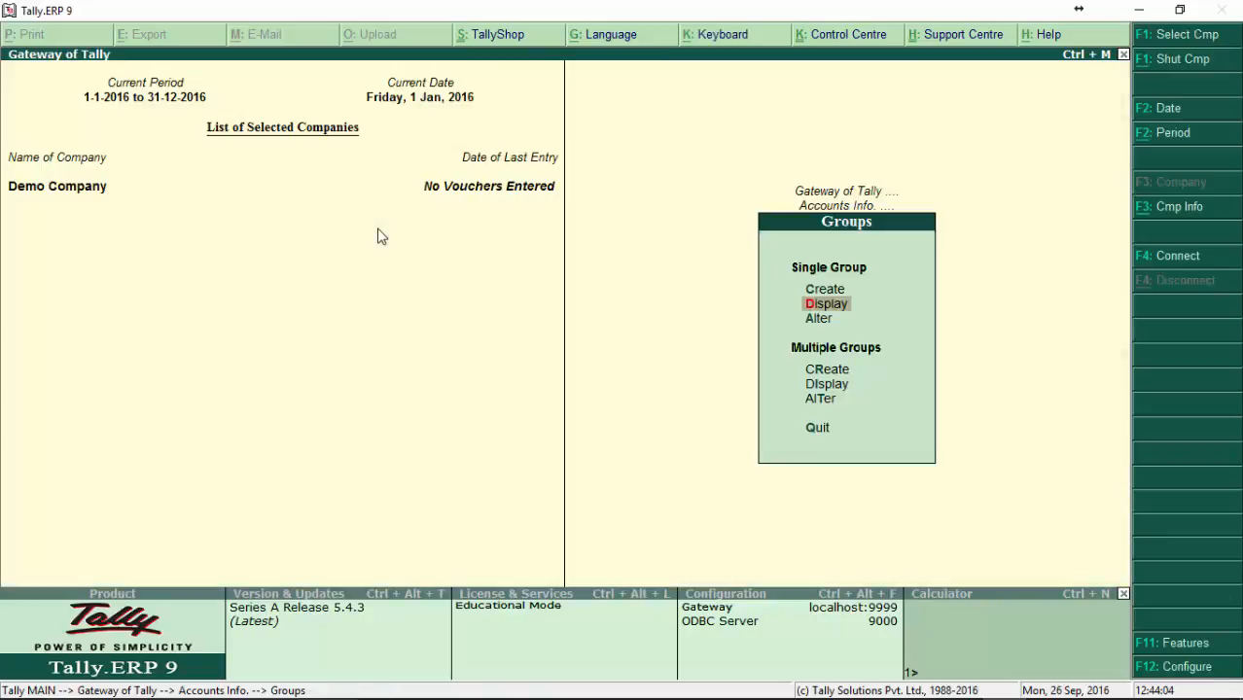
Step: Find the Ghana Debtors group by Gh and open it for alteration
key("Down")
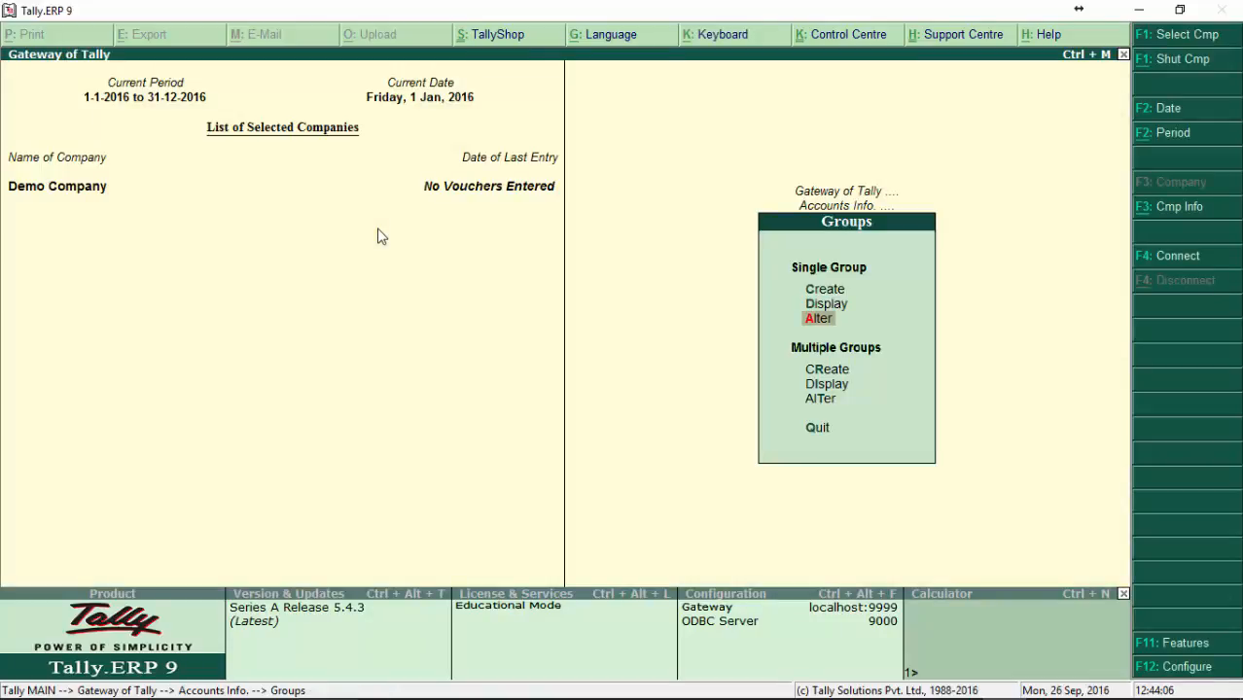
key("Return")
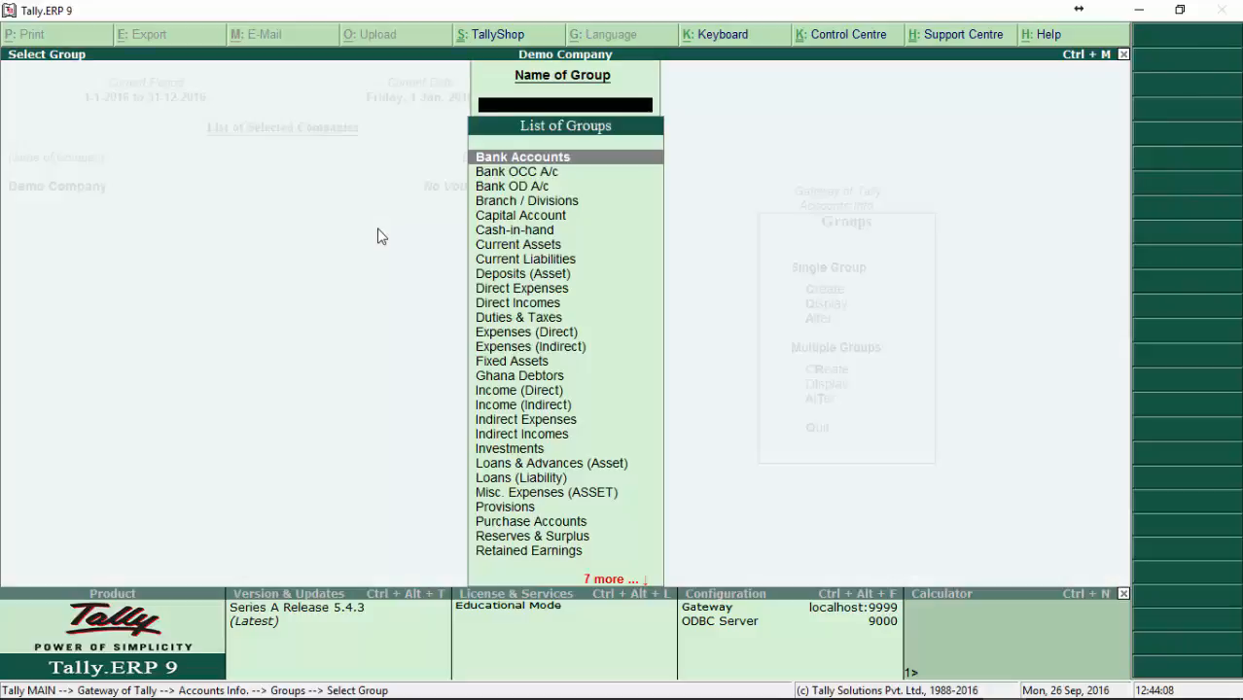
type("Gh")
key("Return")
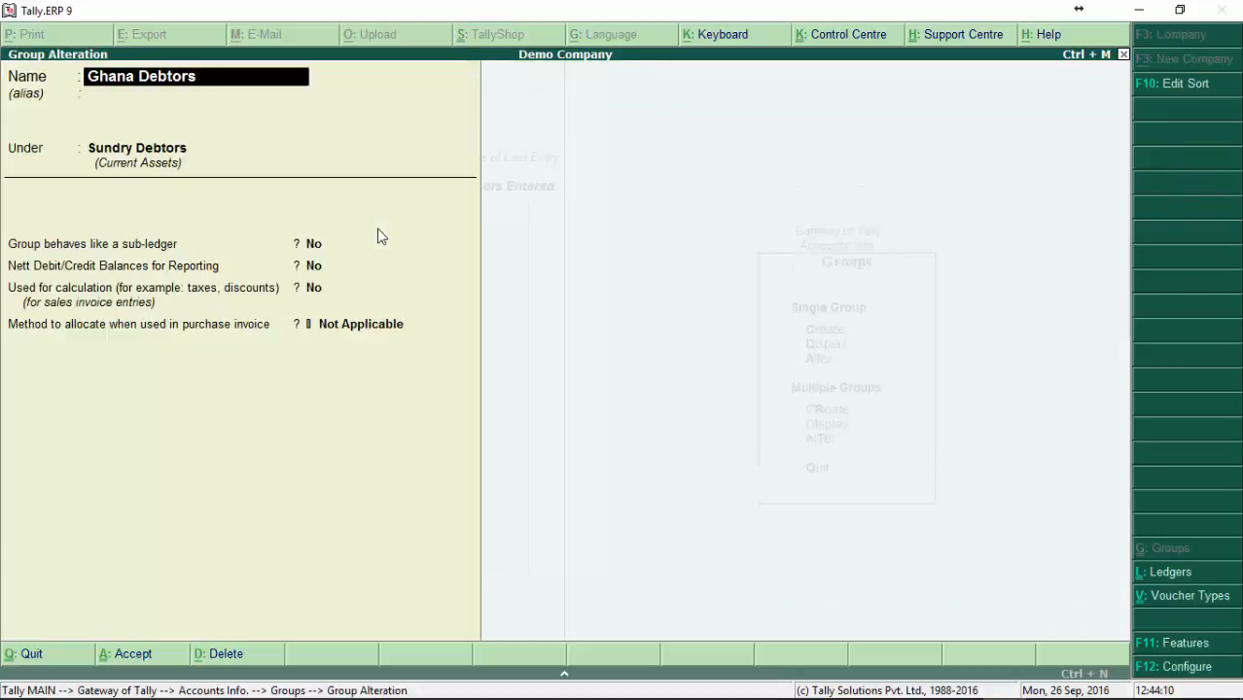
Step: Check the neighbouring parent group choices for Ghana Debtors, keep Sundry Debtors and return to the name field
key("Return")
key("Return")
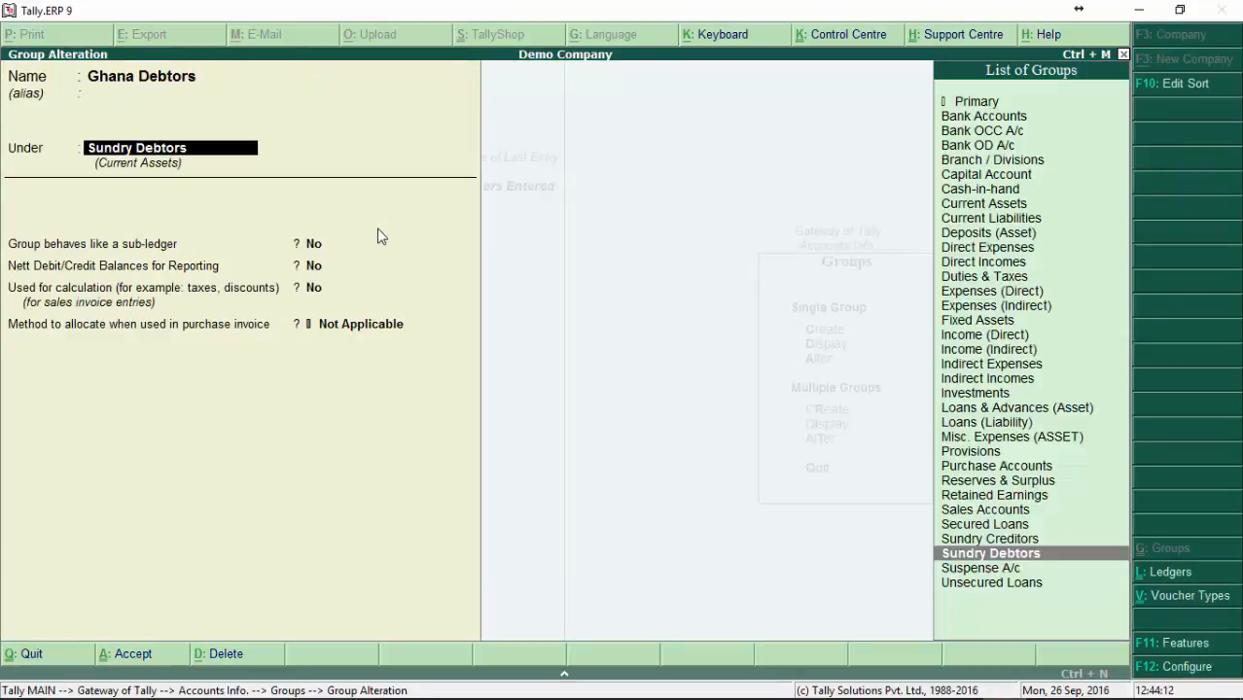
key("Down")
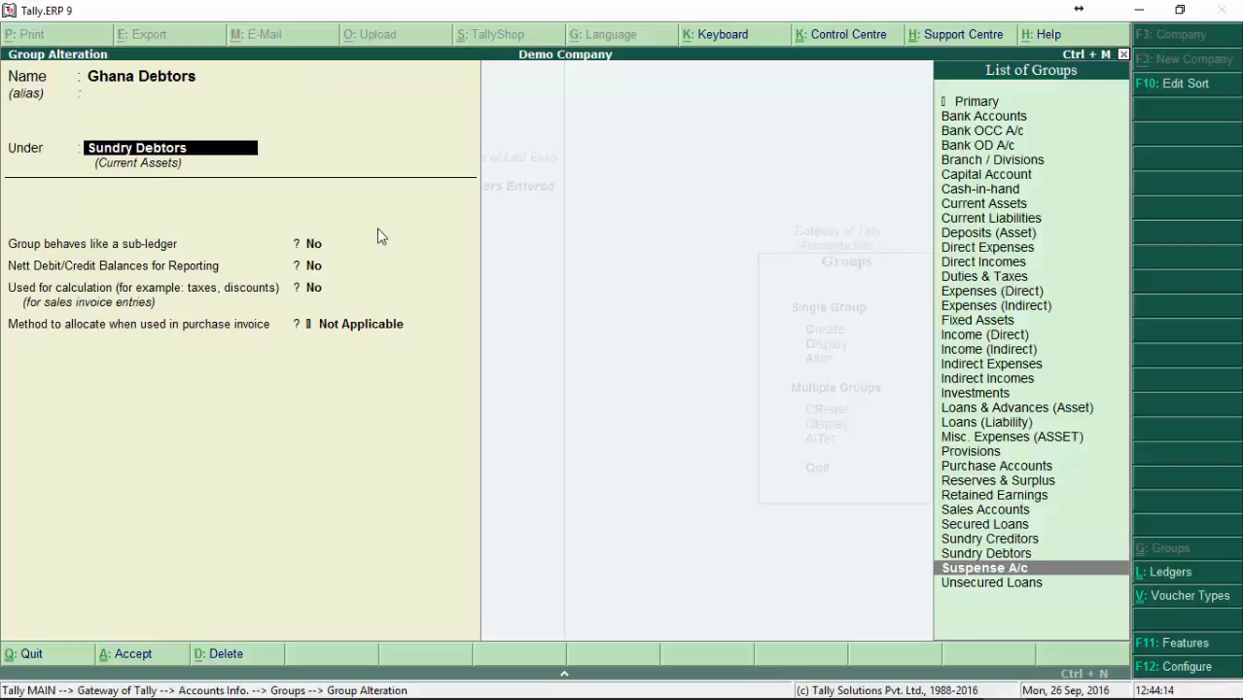
key("Up")
key("Up")
key("Down")
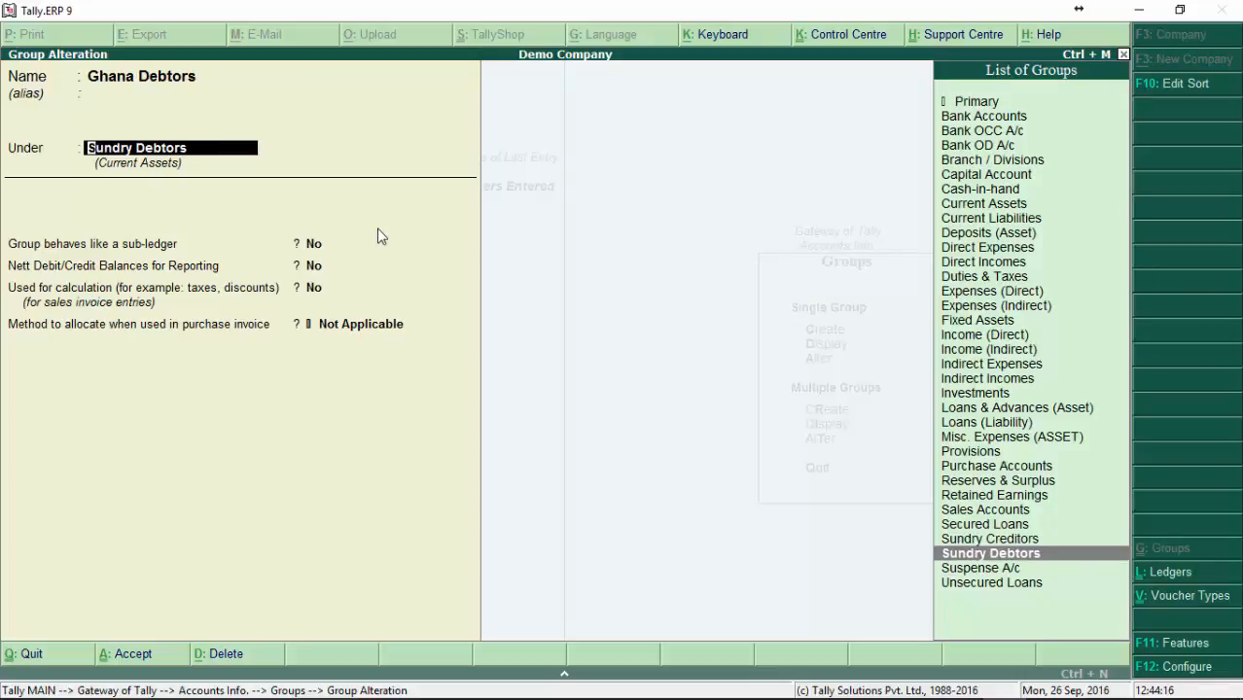
key("BackSpace")
key("BackSpace")
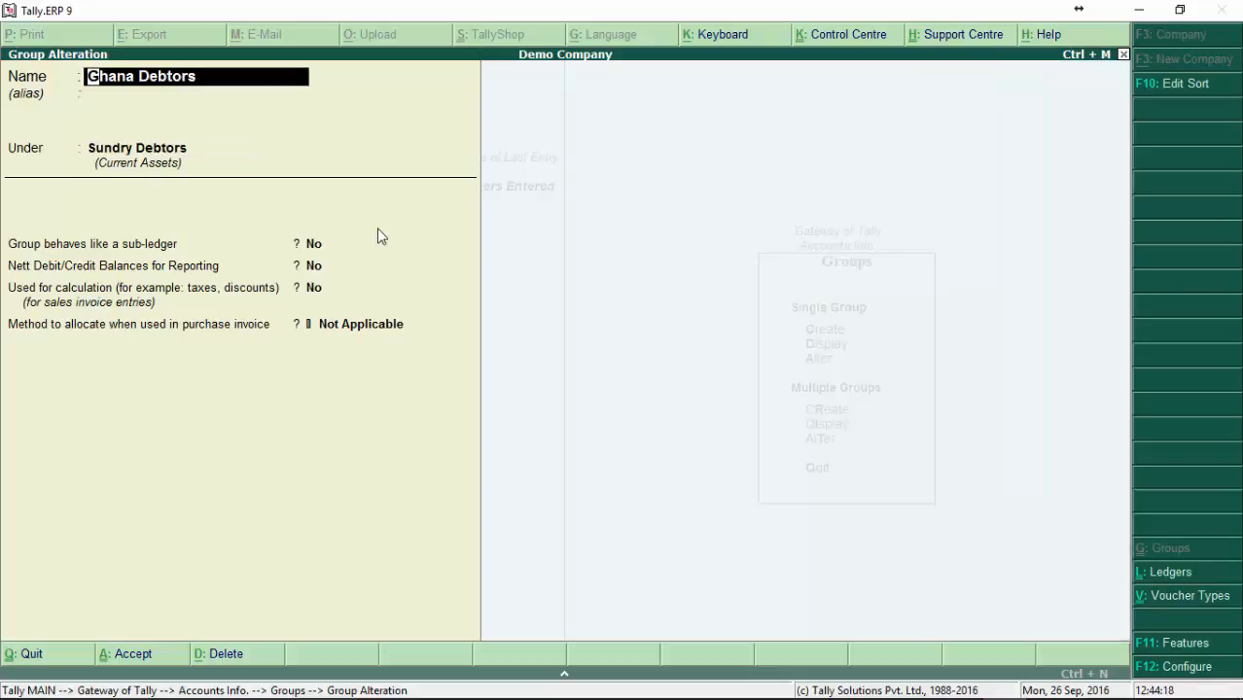
Step: Give the Ghana Debtors group the alias Trade Debtors In Ghana
key("Return")
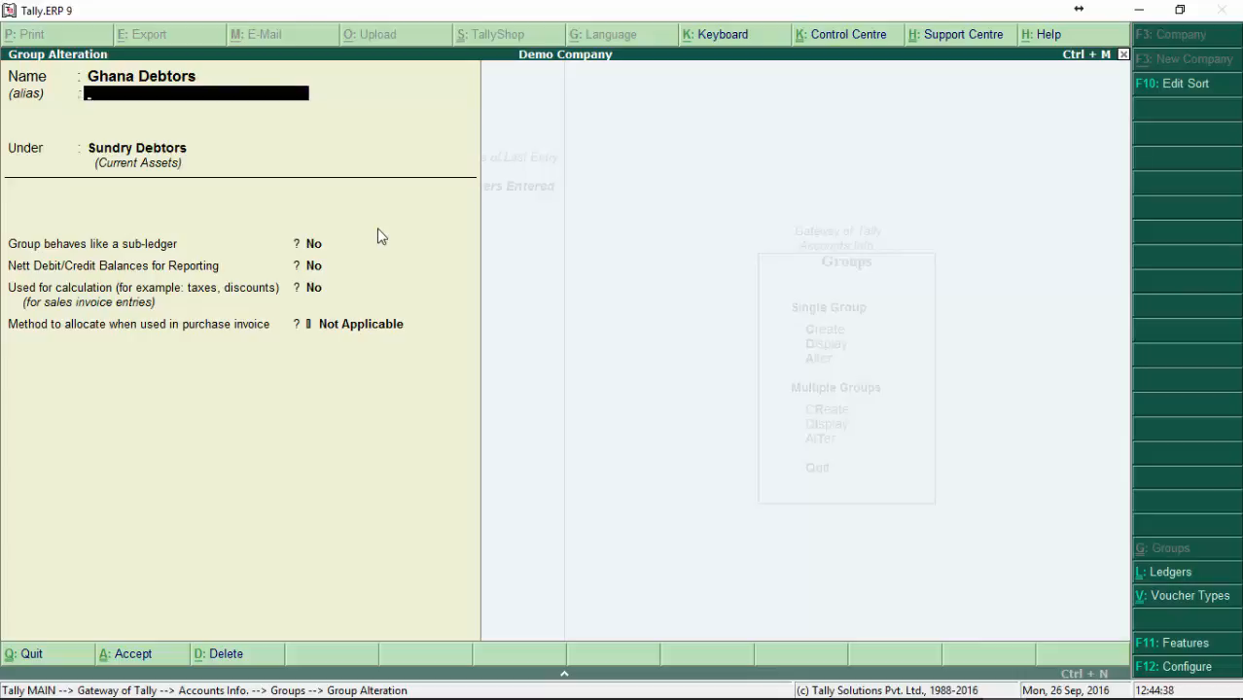
type("Trade Debtors In Ghan")
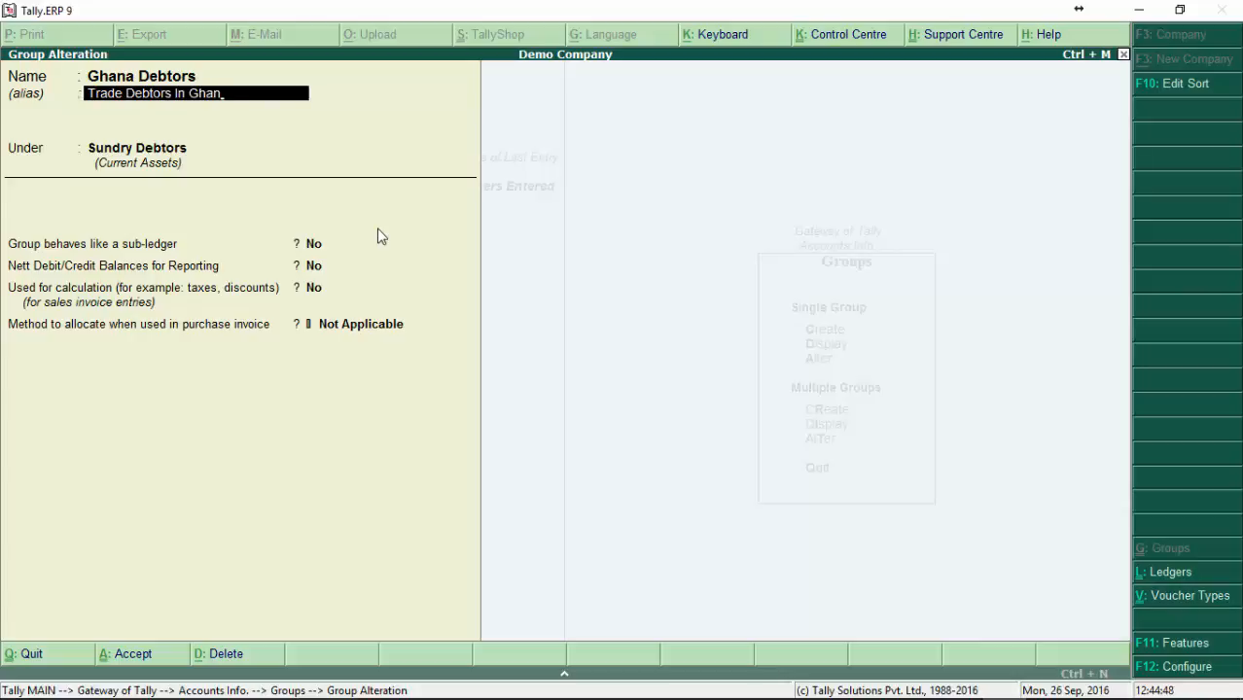
key("Return")
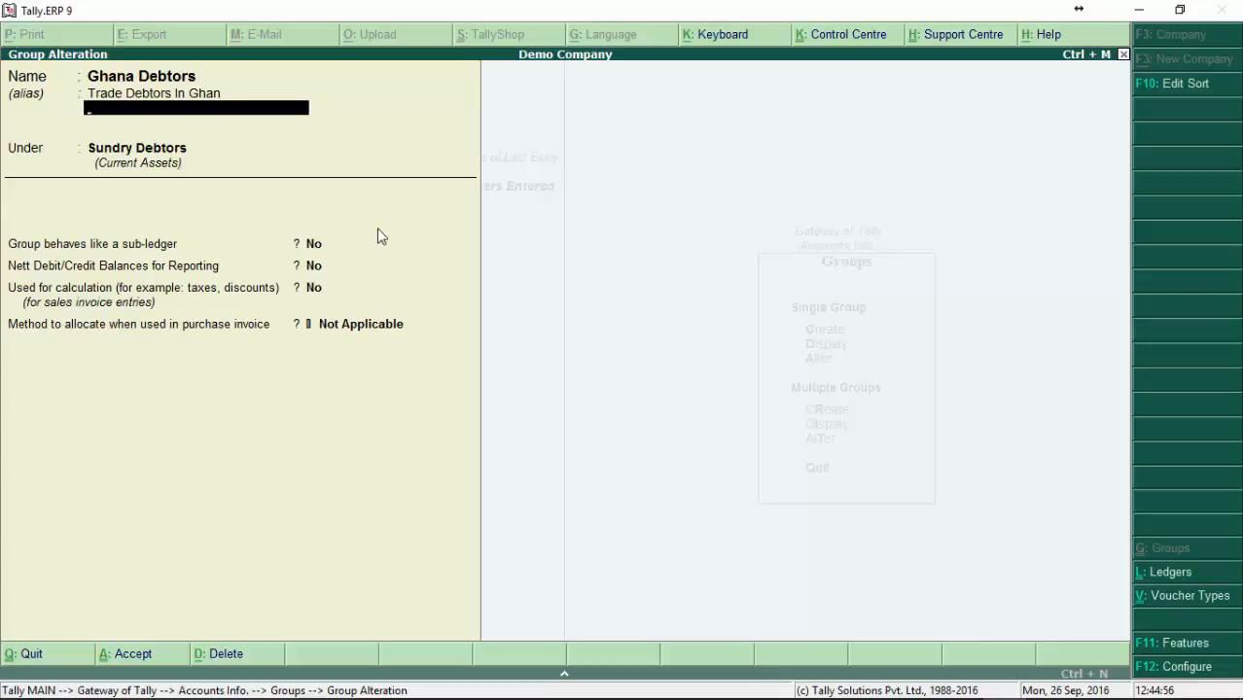
key("BackSpace")
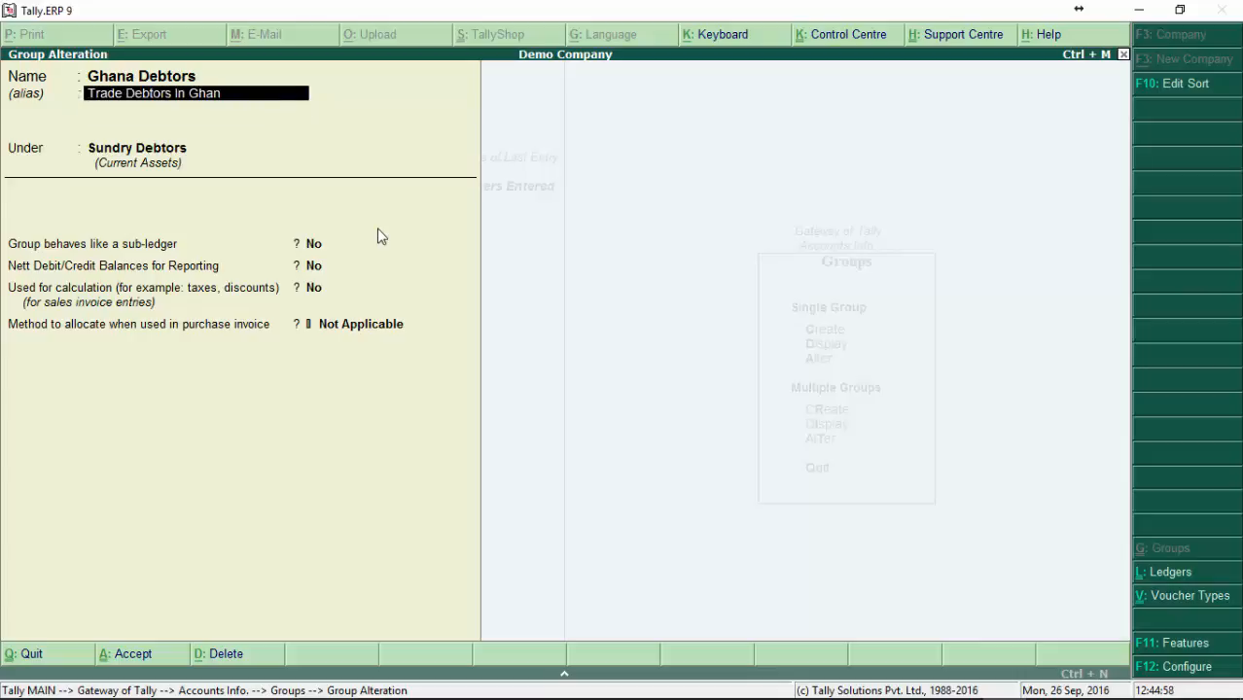
type("a")
key("Return")
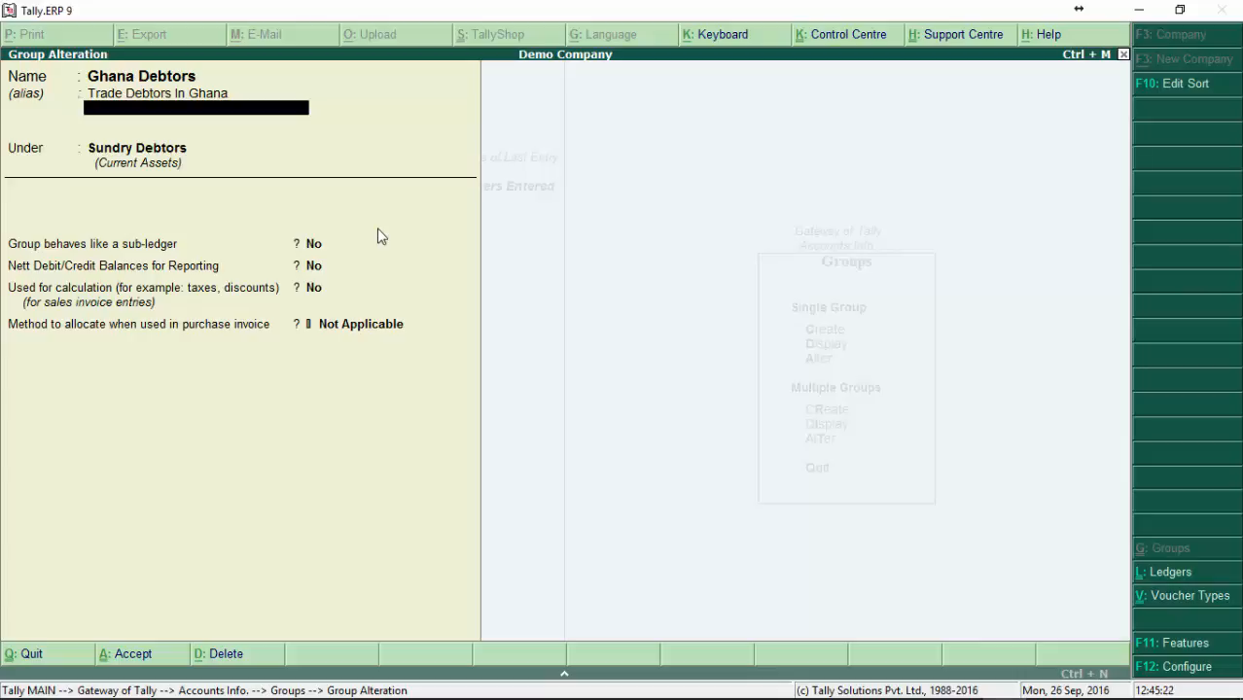
Step: Accept the alterations to the Ghana Debtors group and return to the Groups options
key("Return")
key("Return")
key("Return")
key("Return")
key("Return")
key("Return")
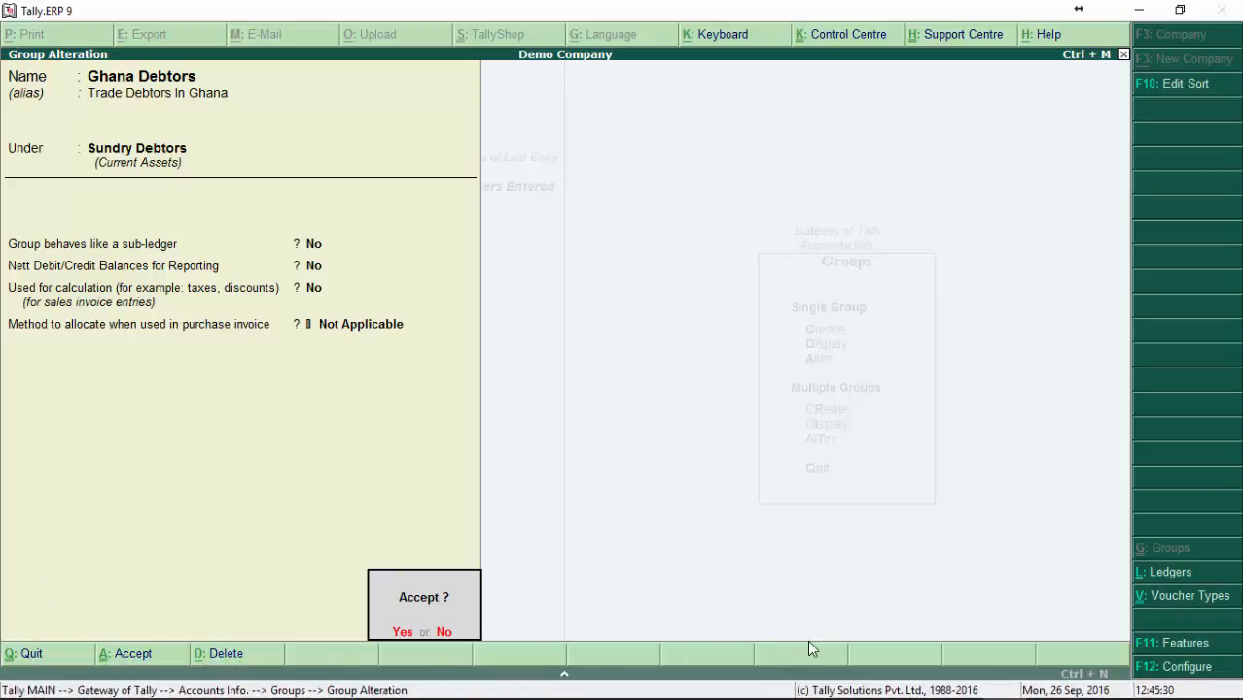
key("n")
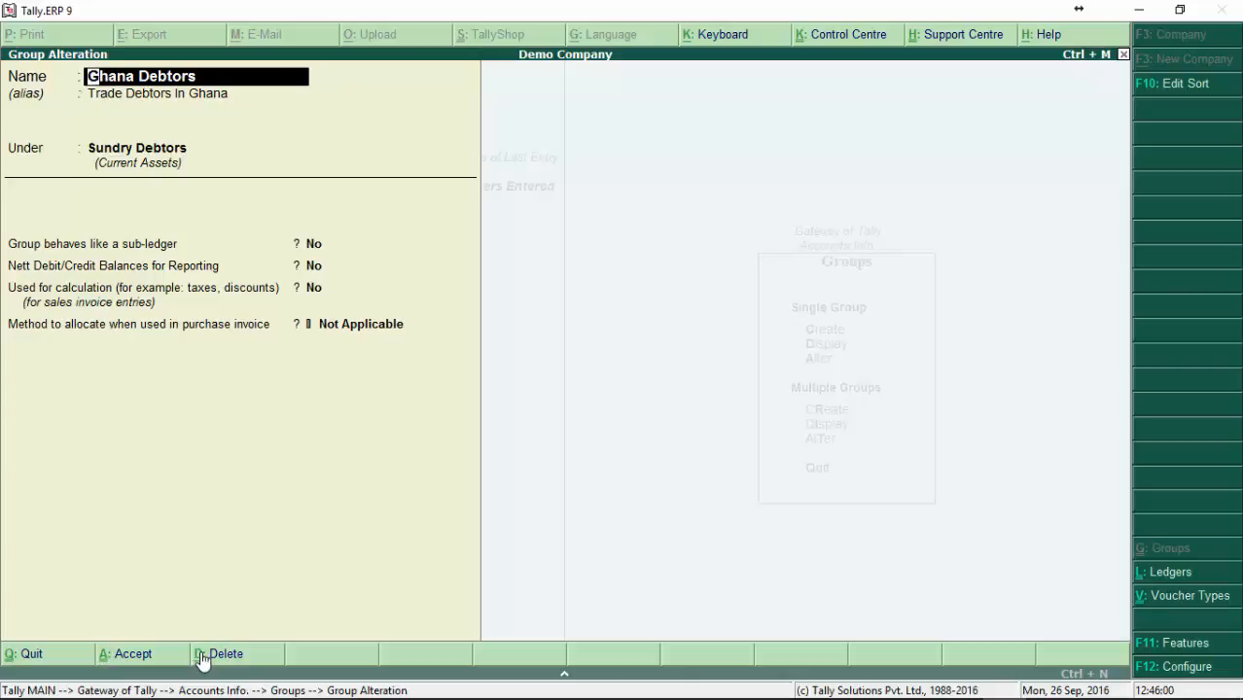
left_click(133, 661)
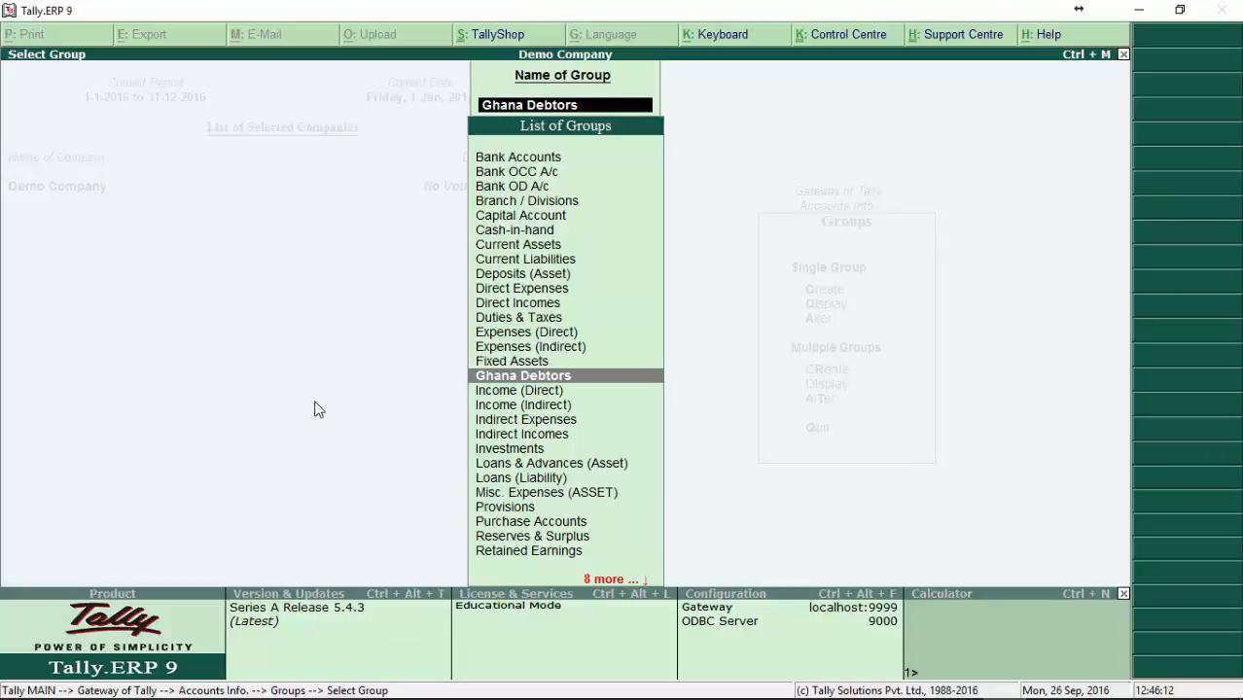
key("Escape")
key("Escape")
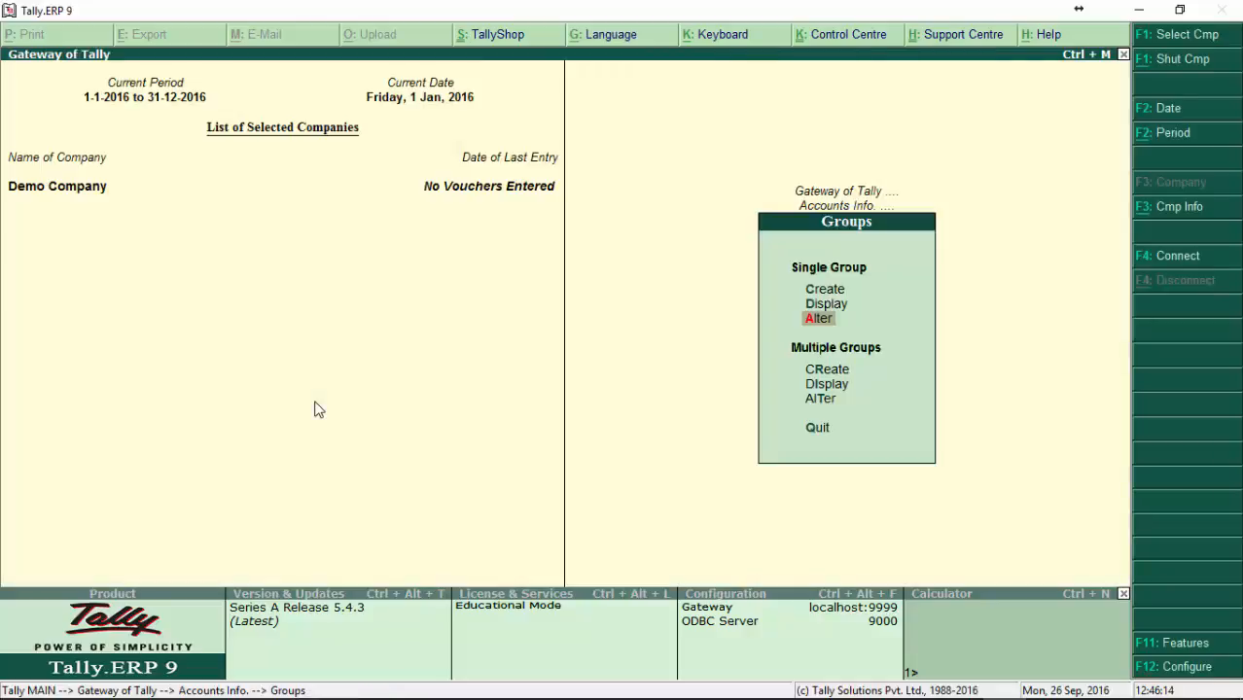
Step: Find the Ghana Debtors group through its alias by Tr, view it in alteration and quit without changes
key("Return")
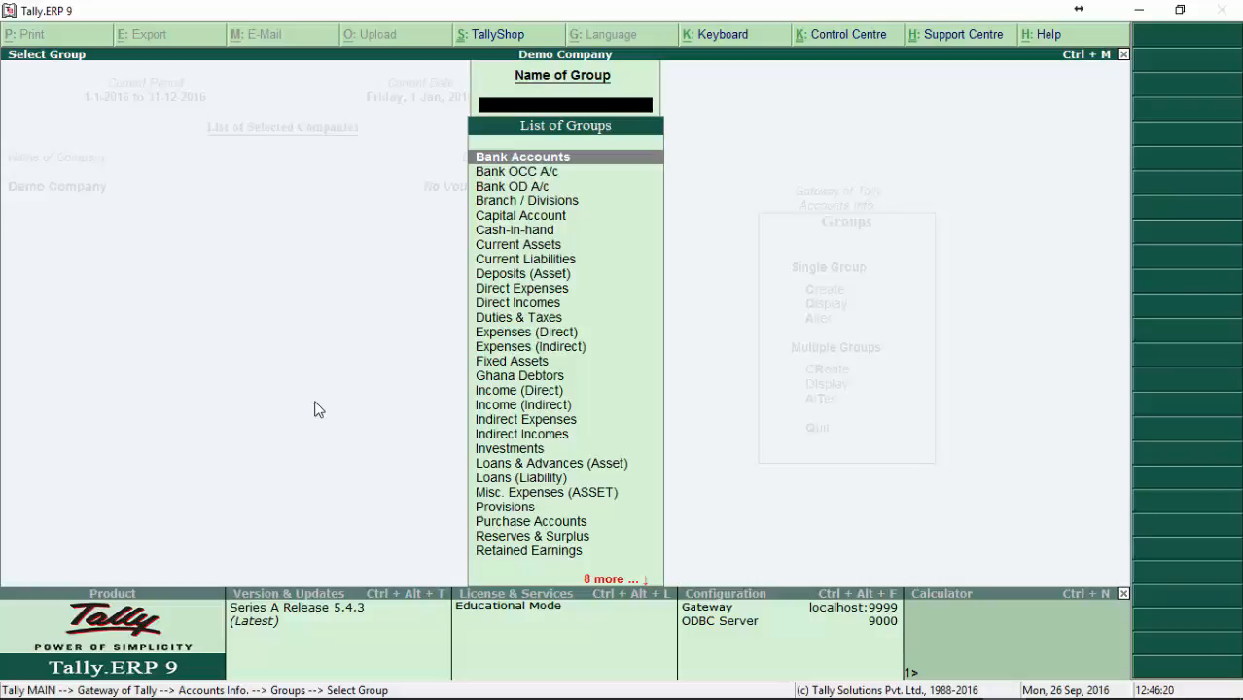
type("Tr")
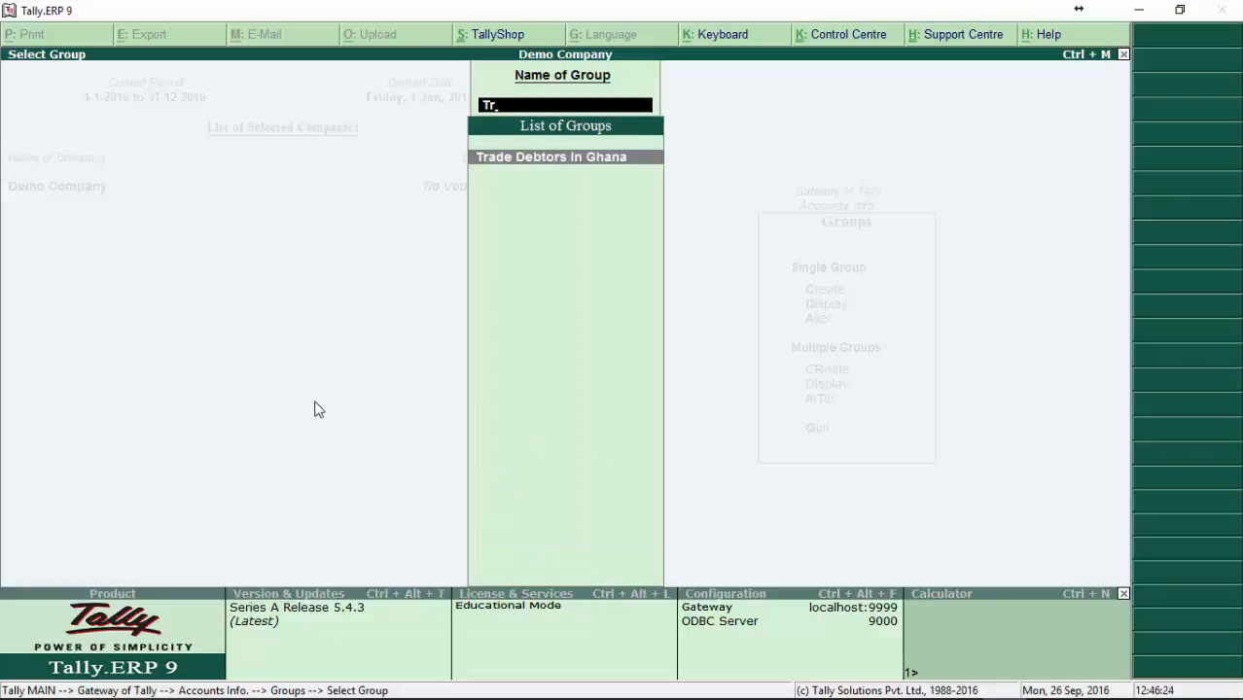
key("Return")
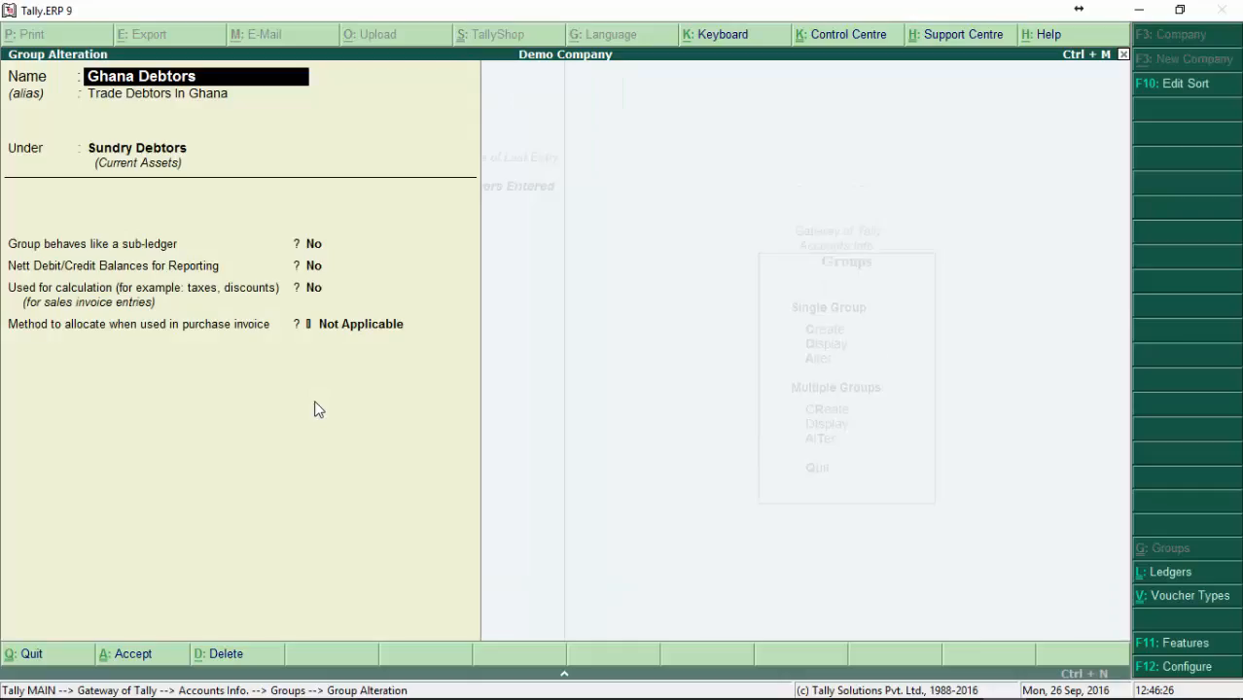
key("Escape")
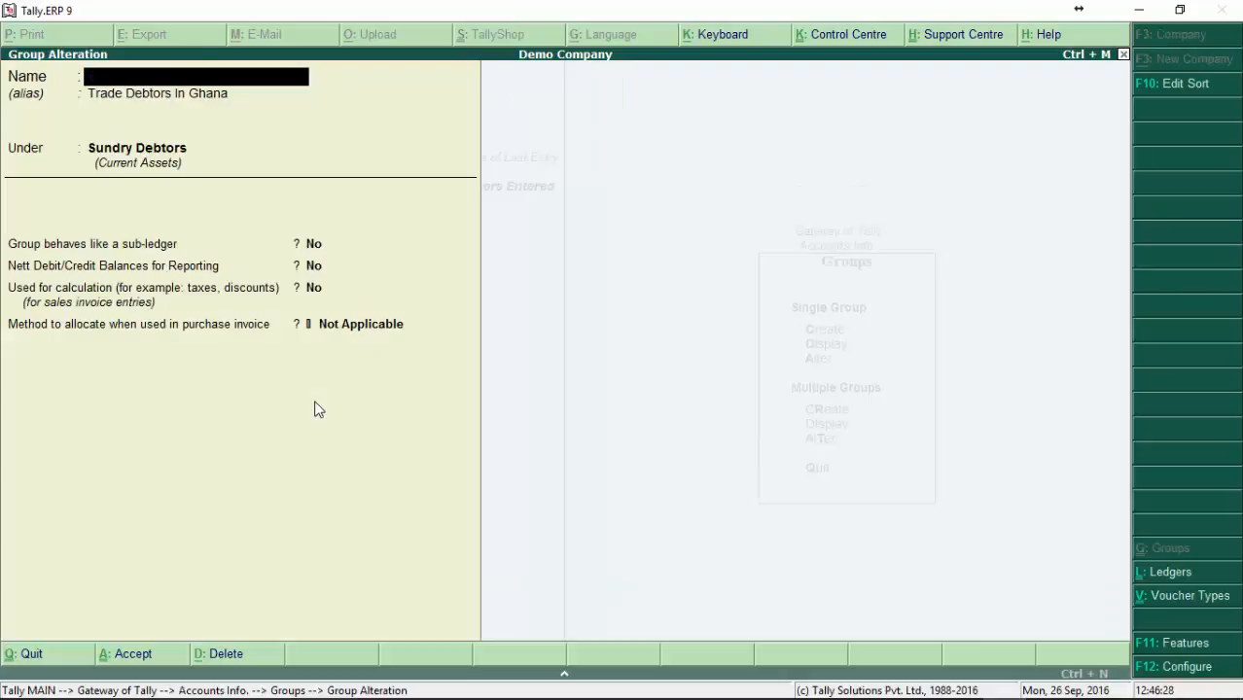
key("Return")
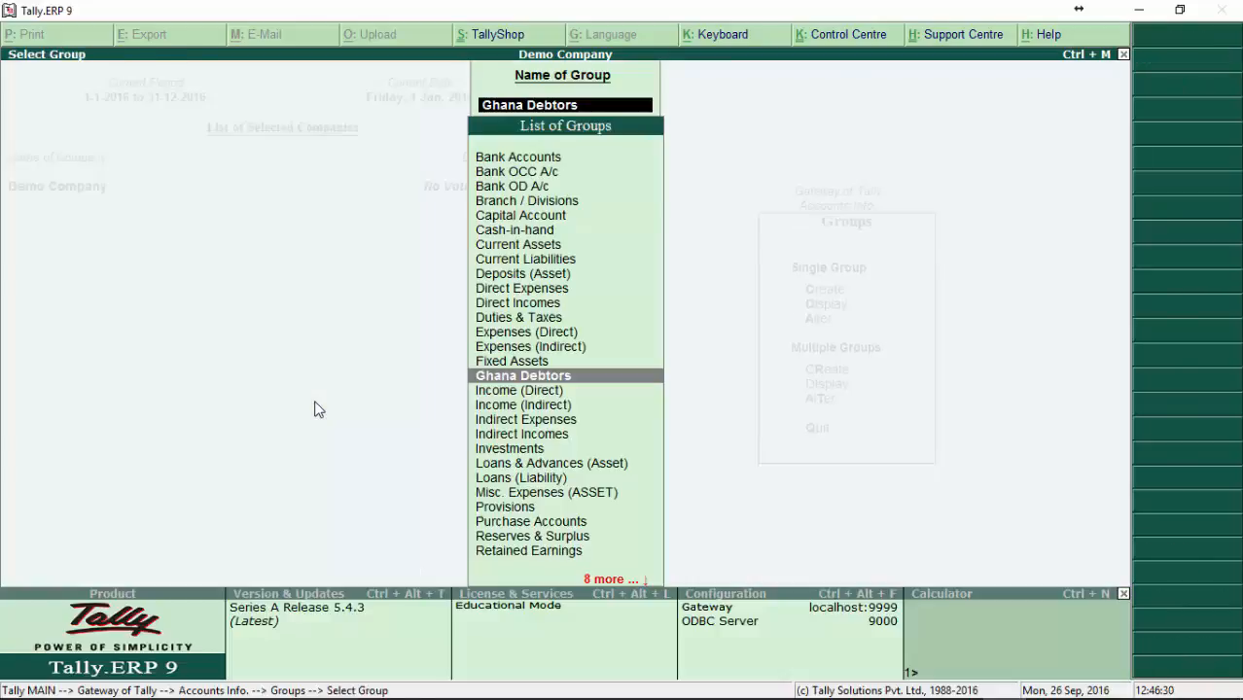
Step: Find the Ghana Debtors group by G, view it in alteration and return to the Groups options
type("G")
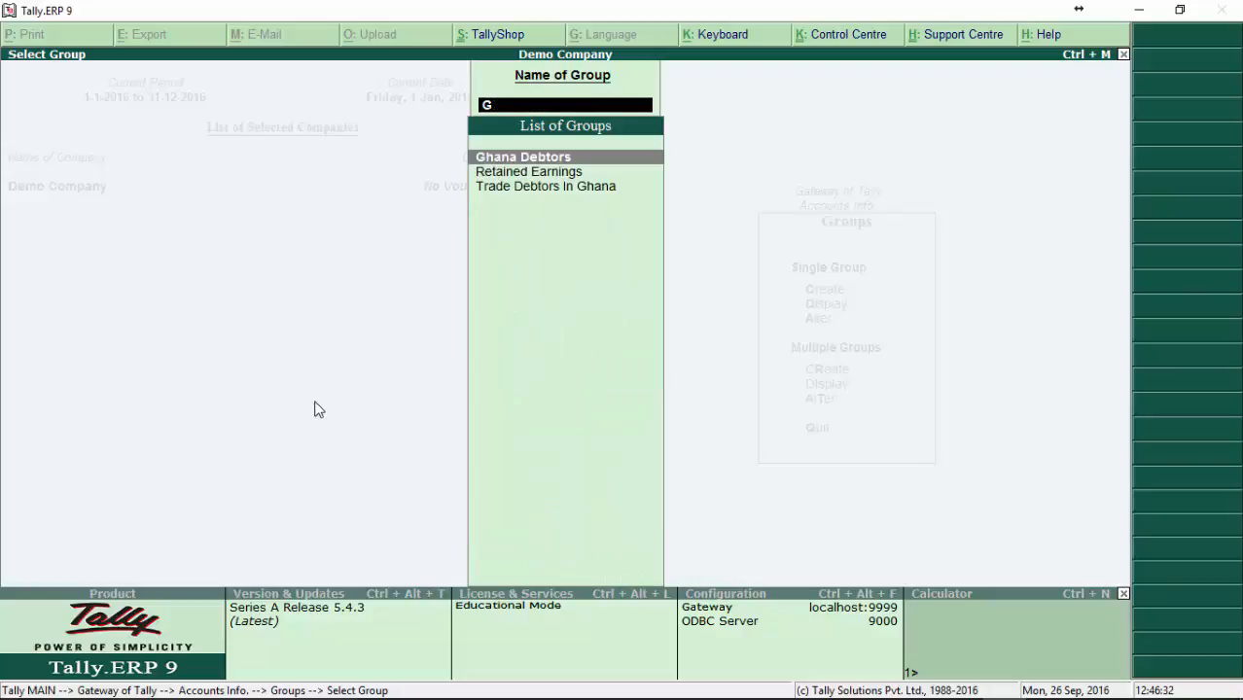
key("Return")
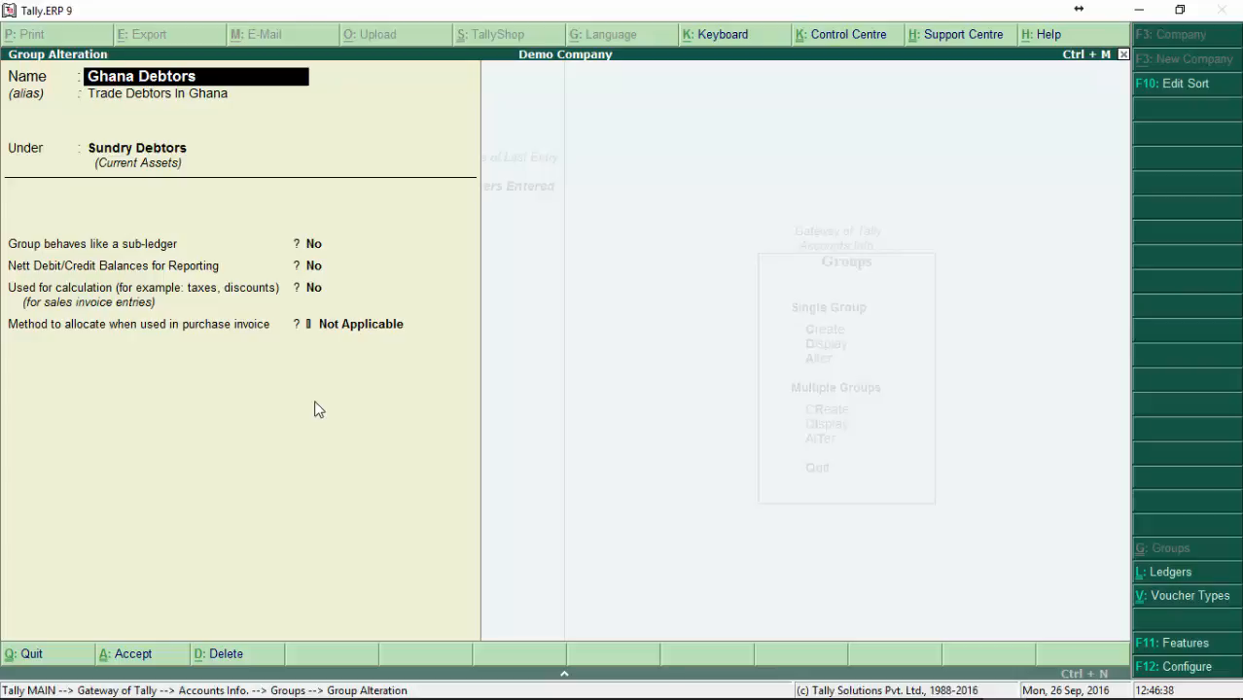
key("Escape")
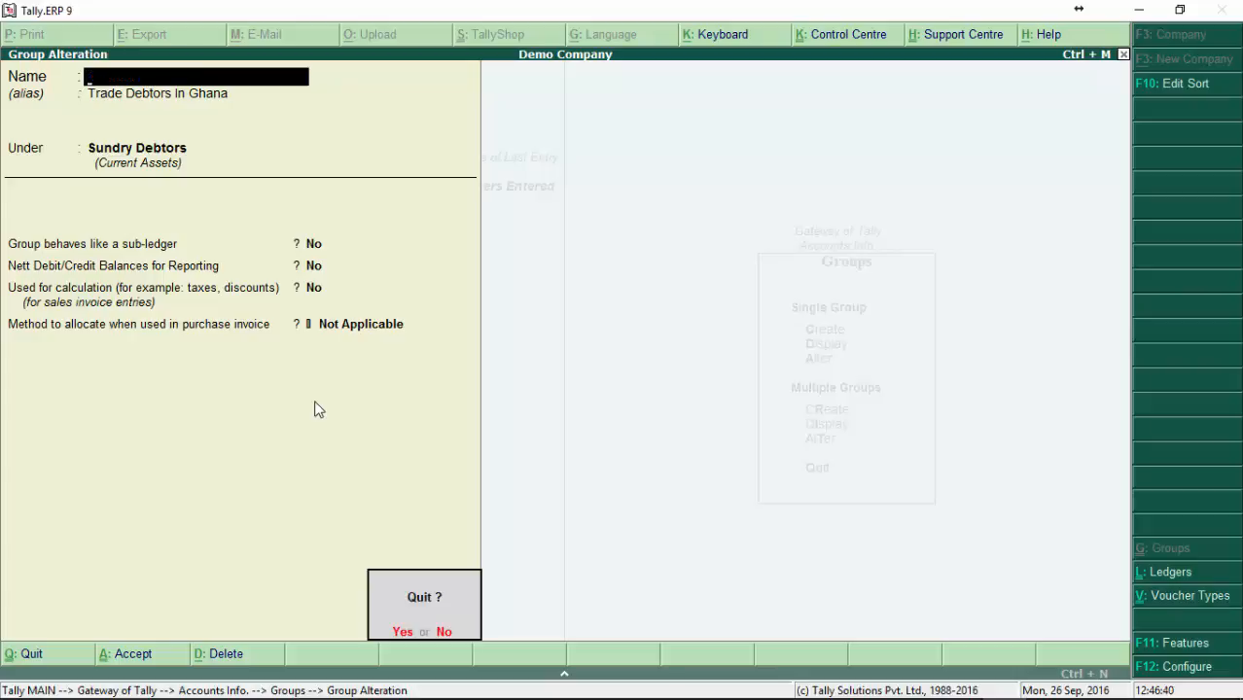
key("y")
key("Escape")
key("Escape")
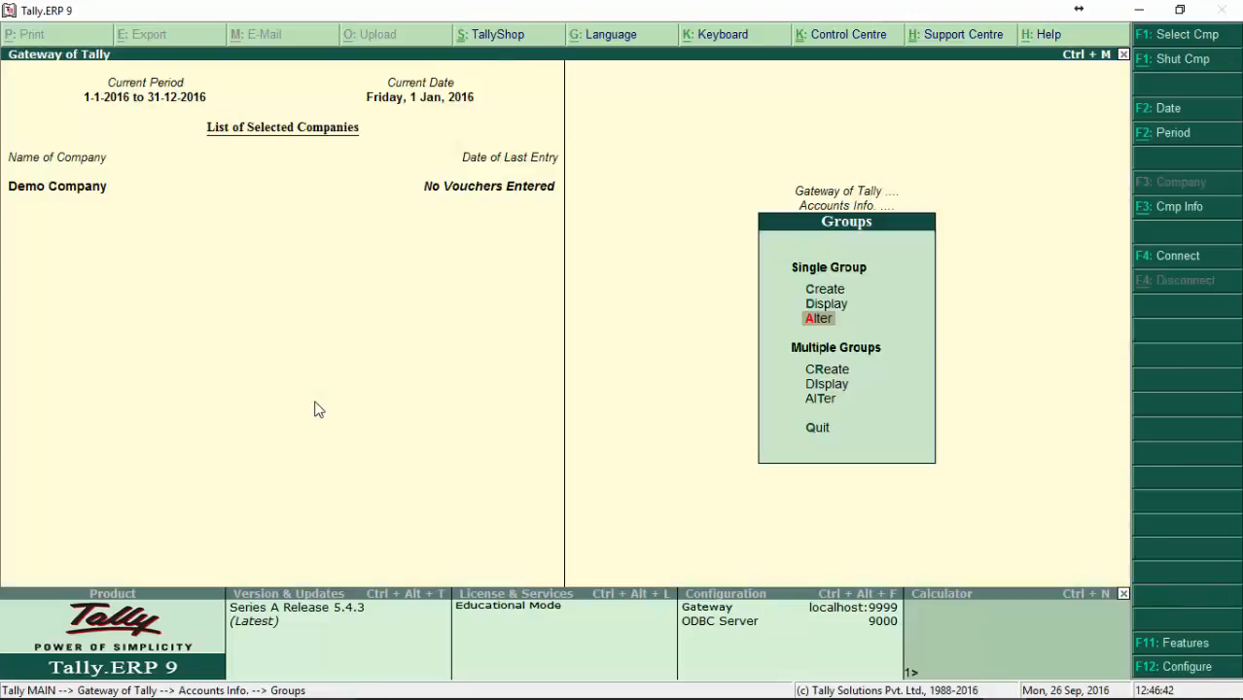
Step: Display the multiple groups under Sundry Debtors, finding the parent by Sun, and return to the Groups options
key("Up")
key("Up")
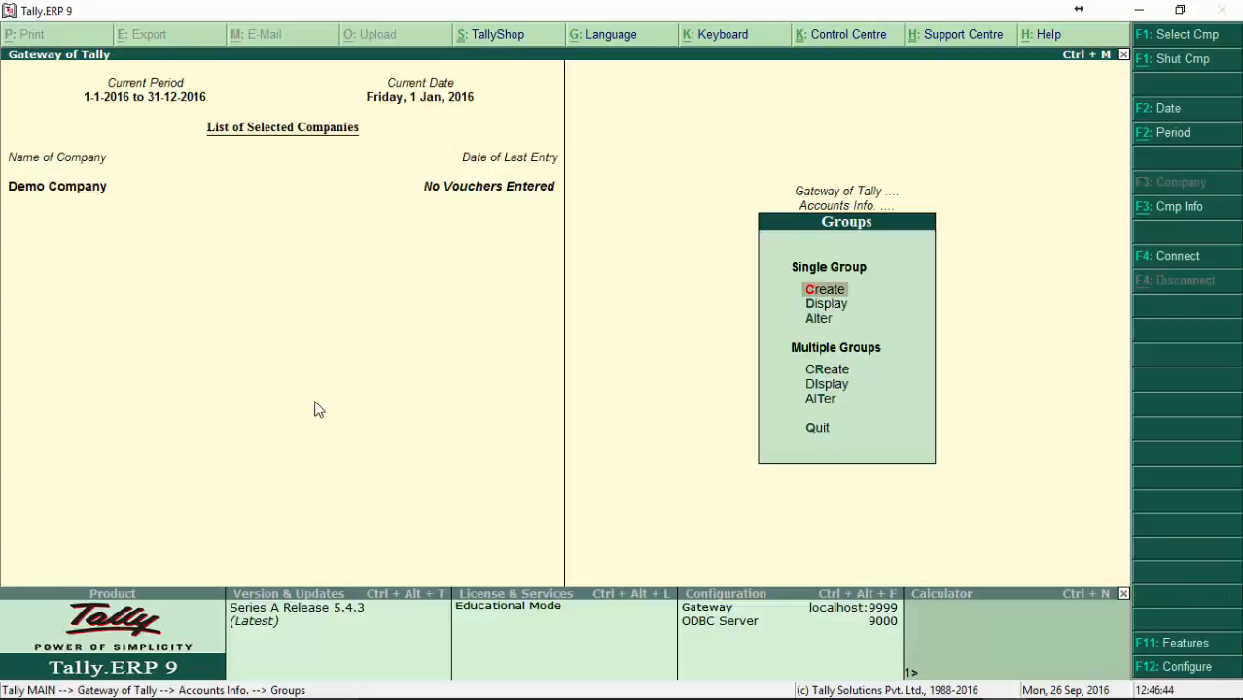
key("Down")
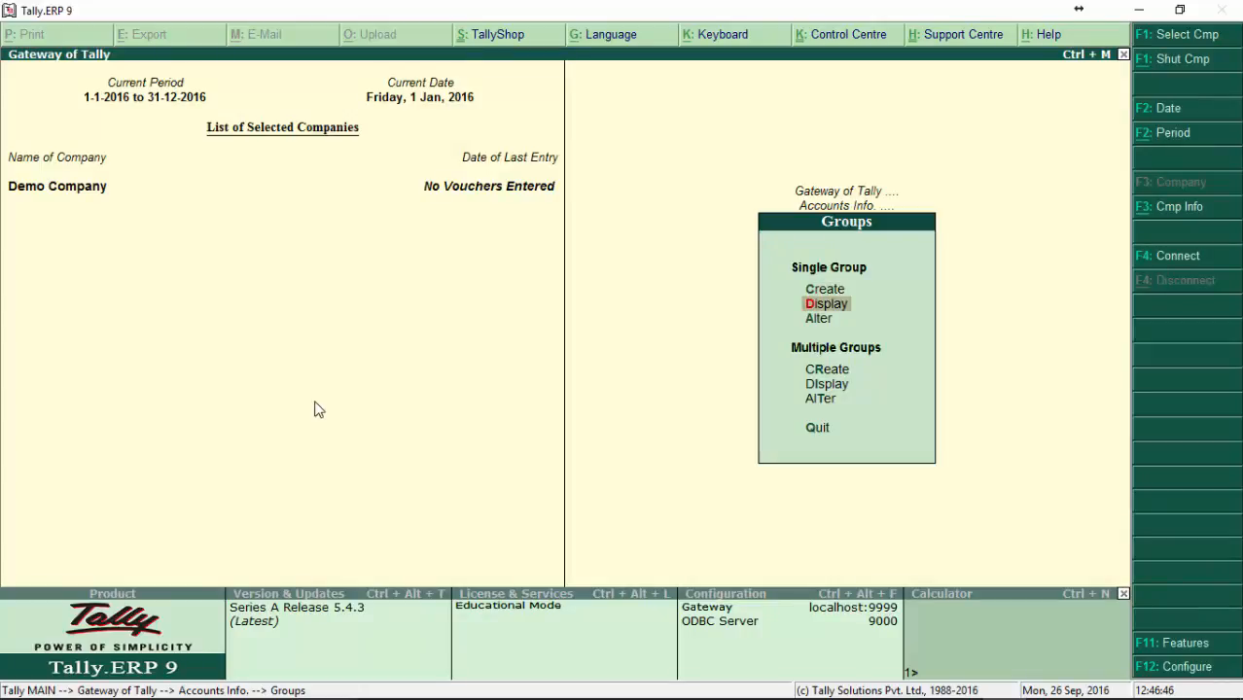
key("Down")
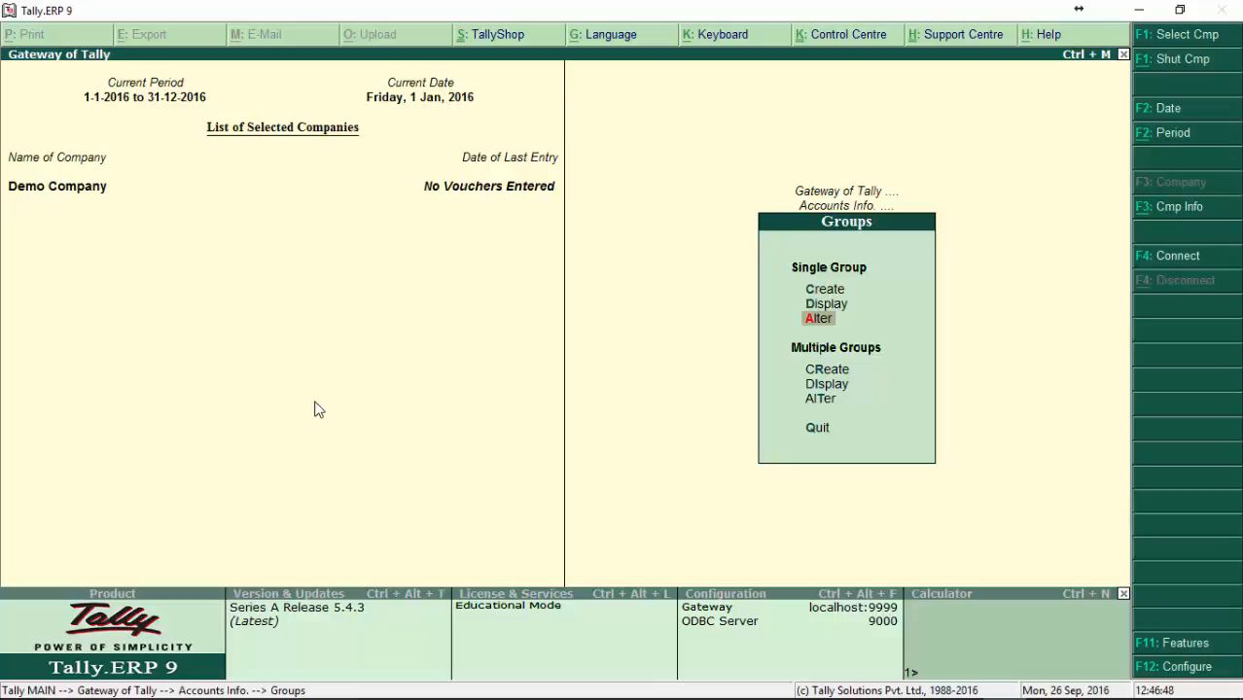
key("Down")
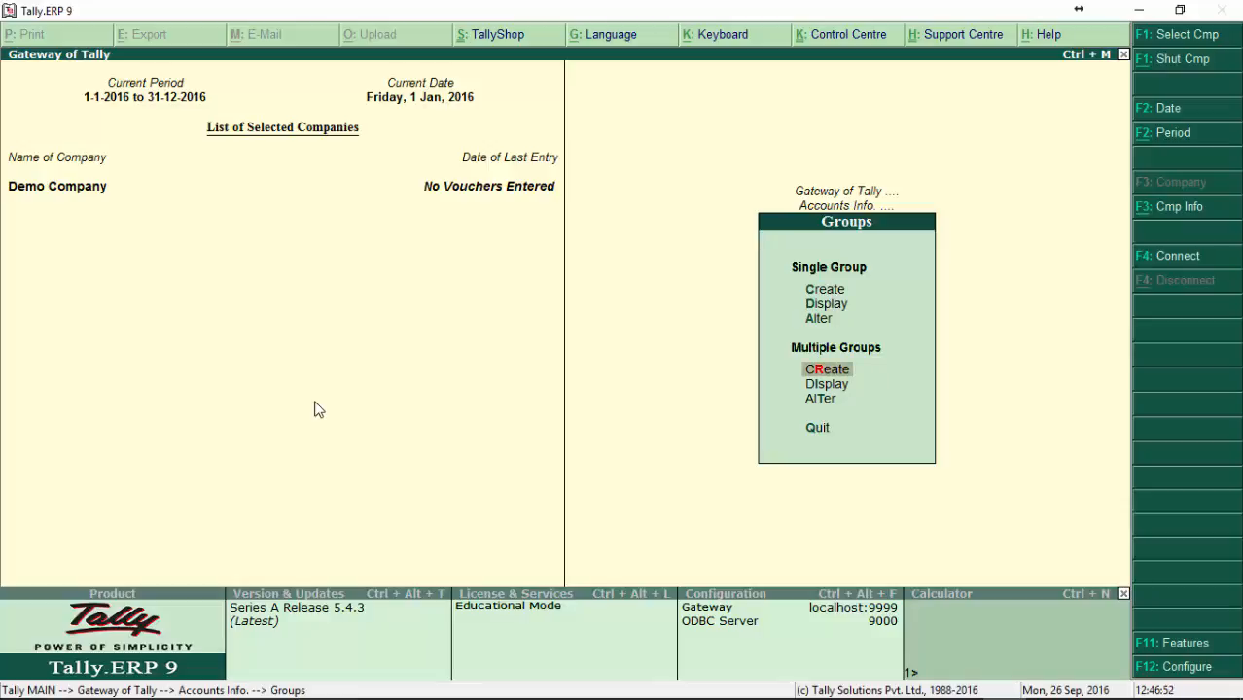
key("Down")
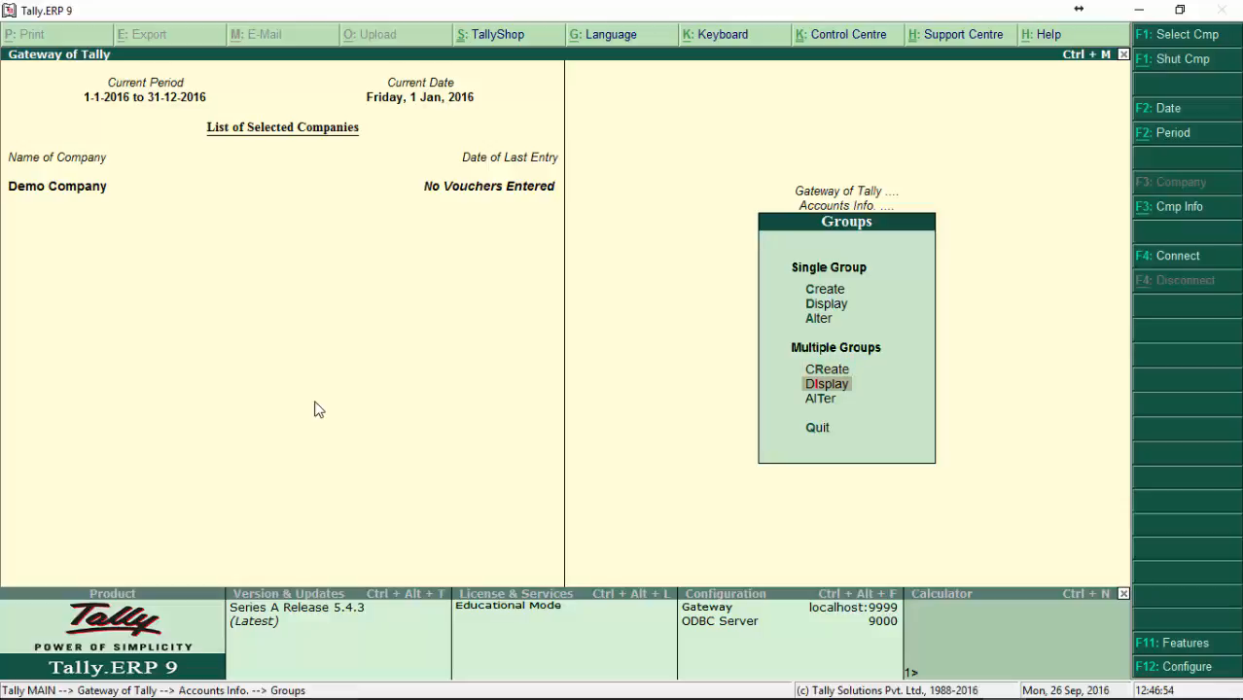
key("Return")
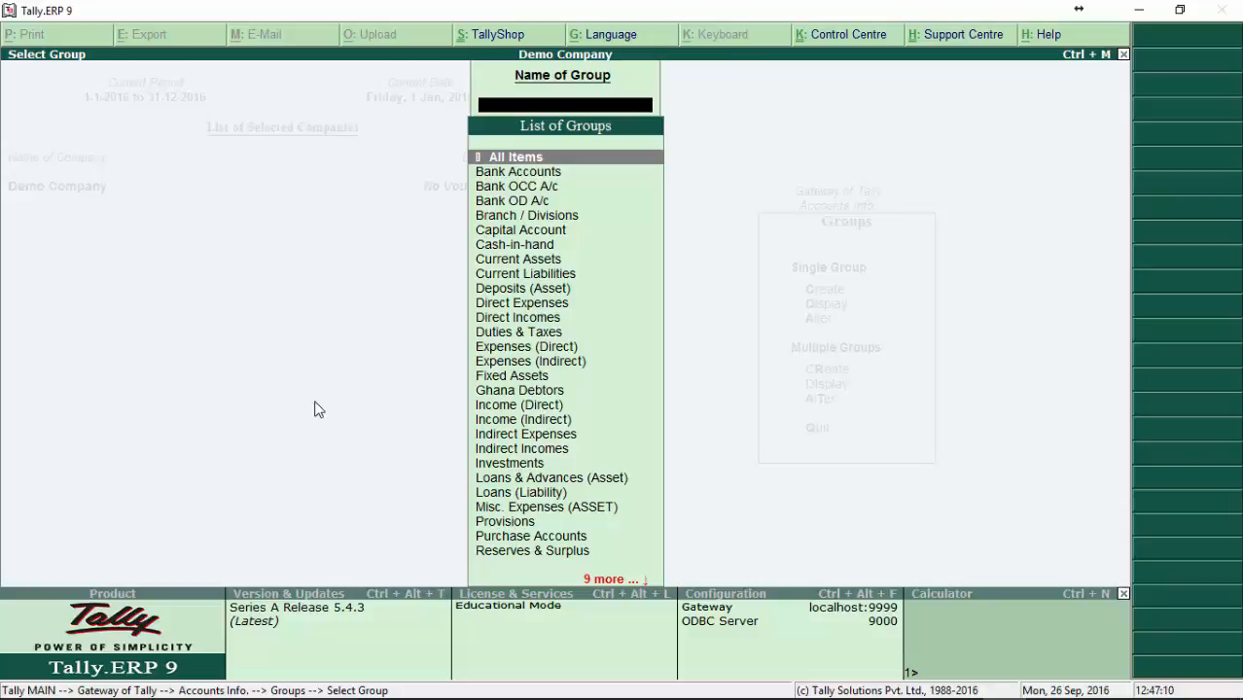
type("Sun")
key("Down")
key("Down")
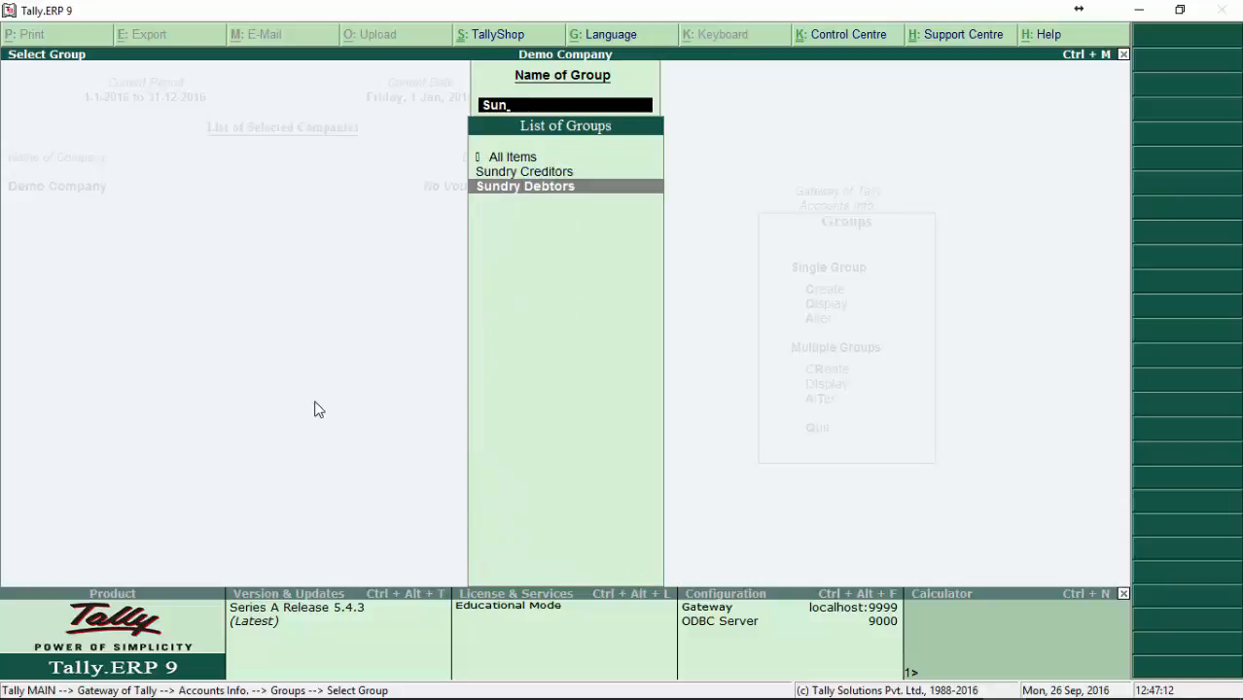
key("Return")
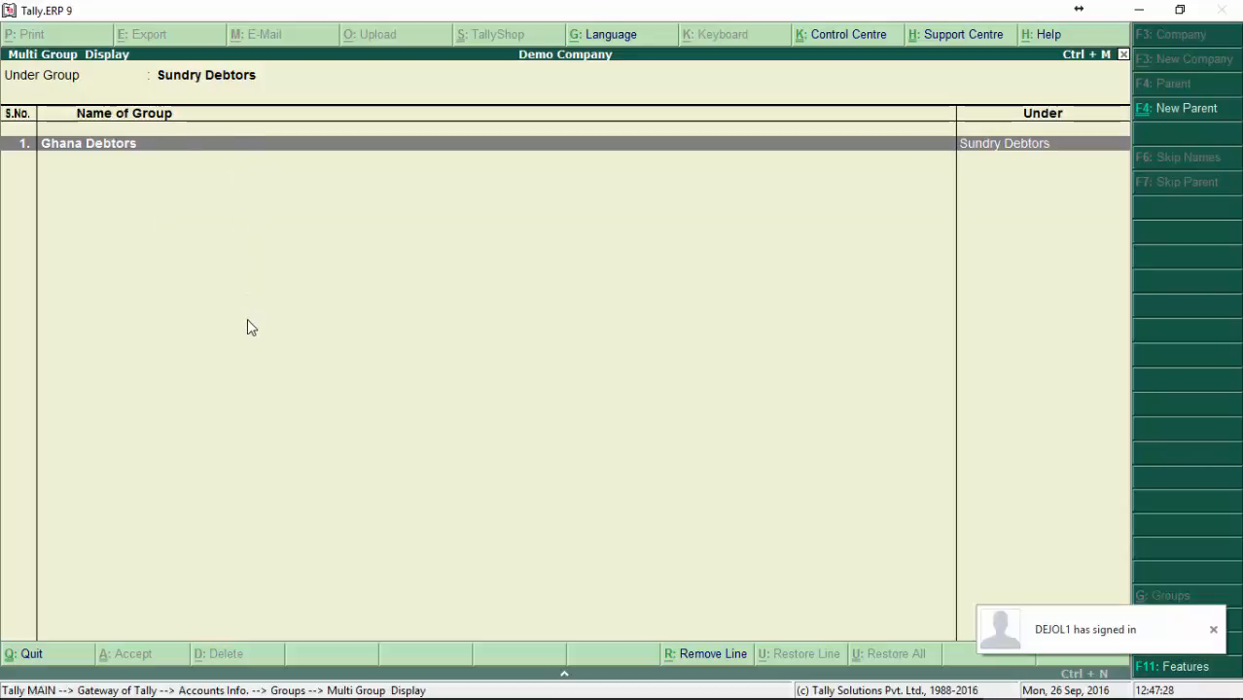
key("Escape")
key("Escape")
key("Escape")
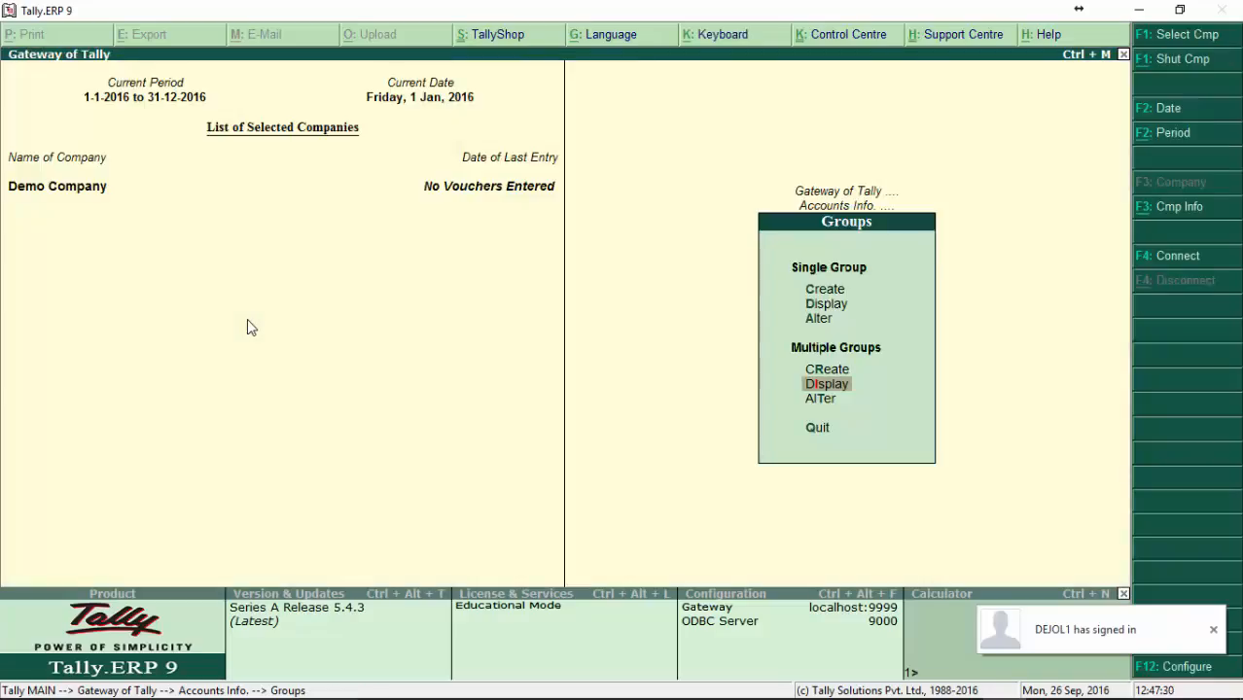
Step: Start creating multiple groups with Sundry Debtors as the parent group
key("Up")
key("Return")
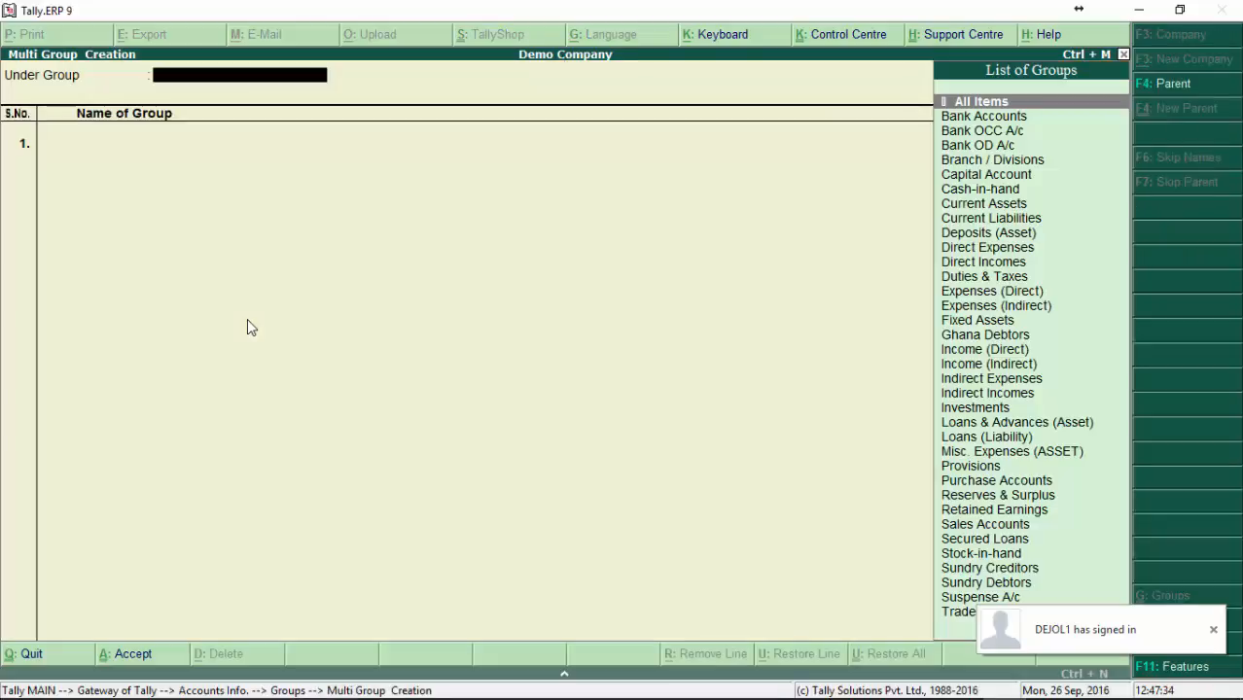
type("Sun")
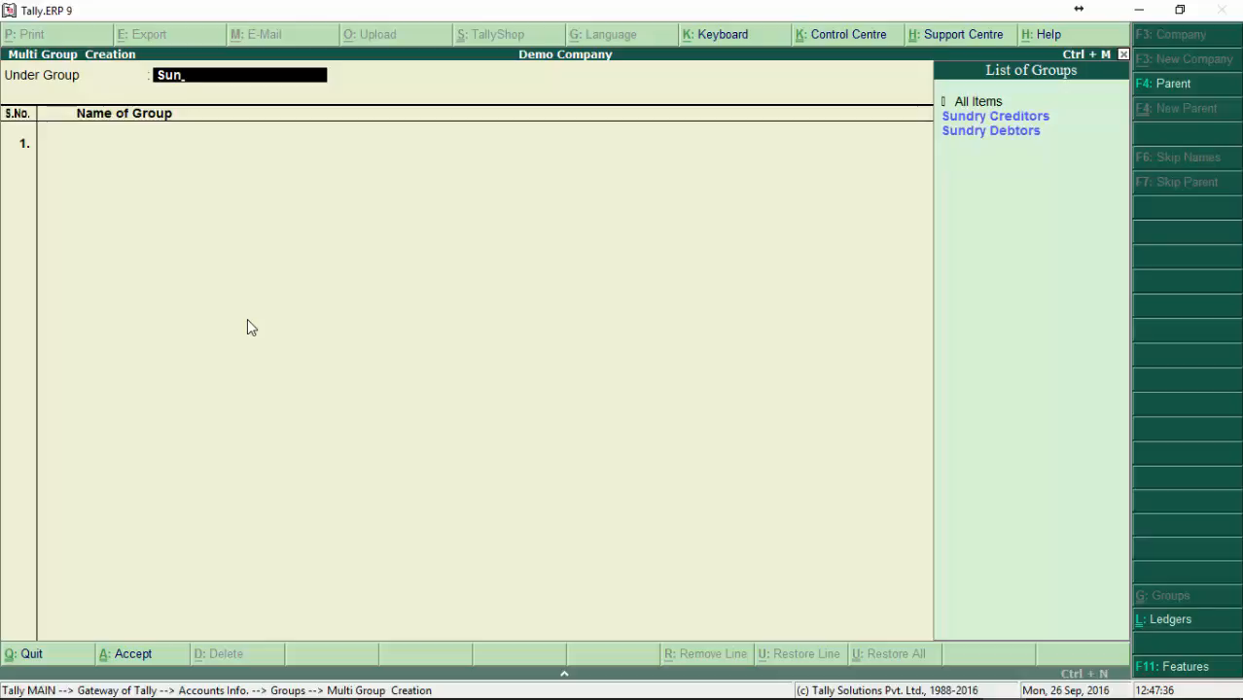
key("Down")
key("Down")
key("Return")
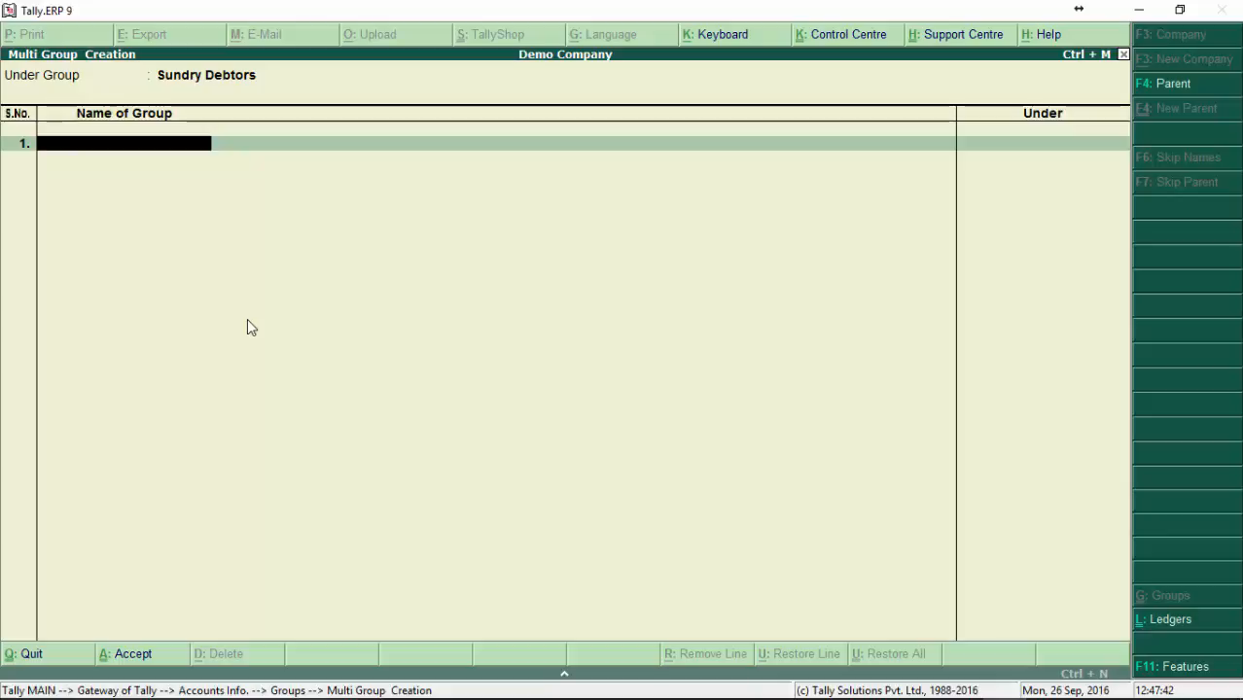
Step: Enter Nigeria Debtors as the first new group under Sundry Debtors
type("Nigeria Debtors")
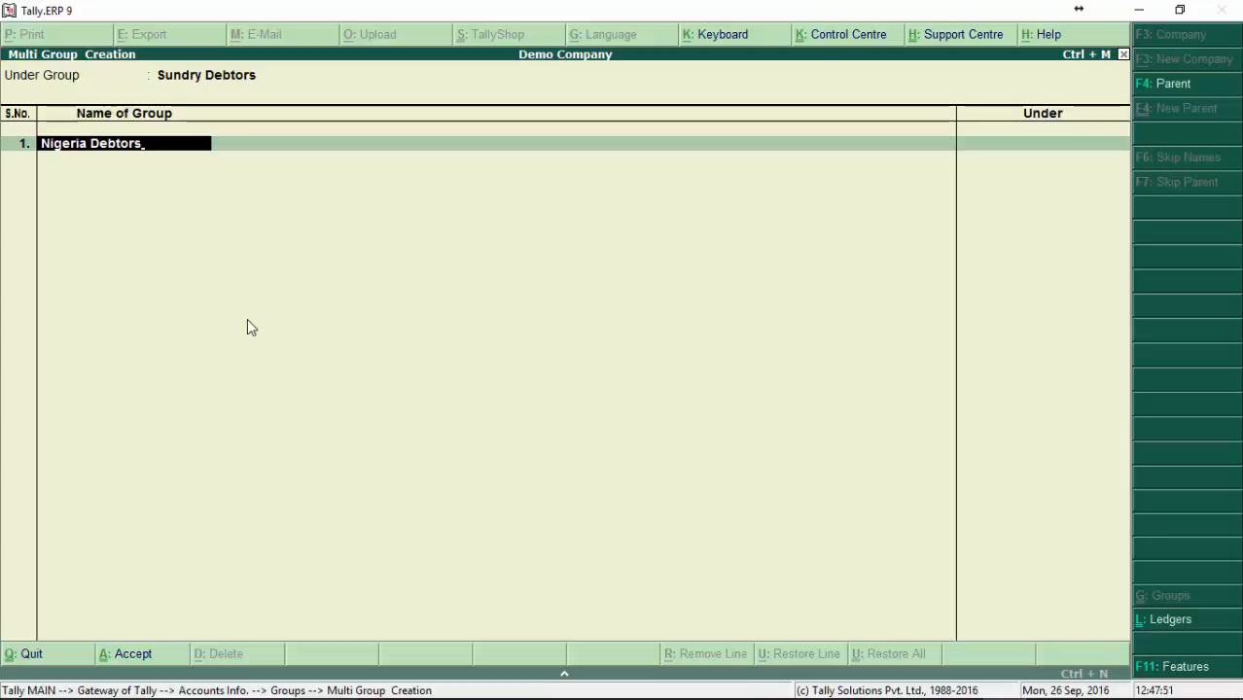
key("Return")
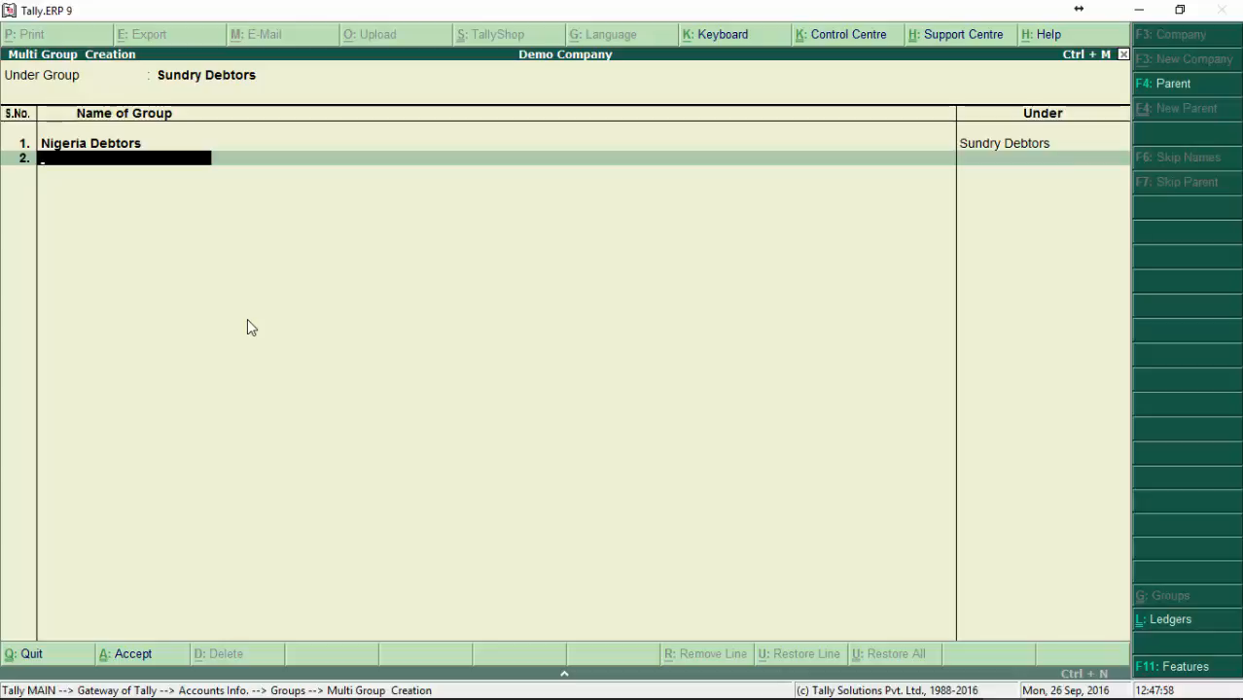
Step: Enter Accra Debtor as the second new group under Sundry Debtors and accept the multiple group creation
type("Accra Debtor")
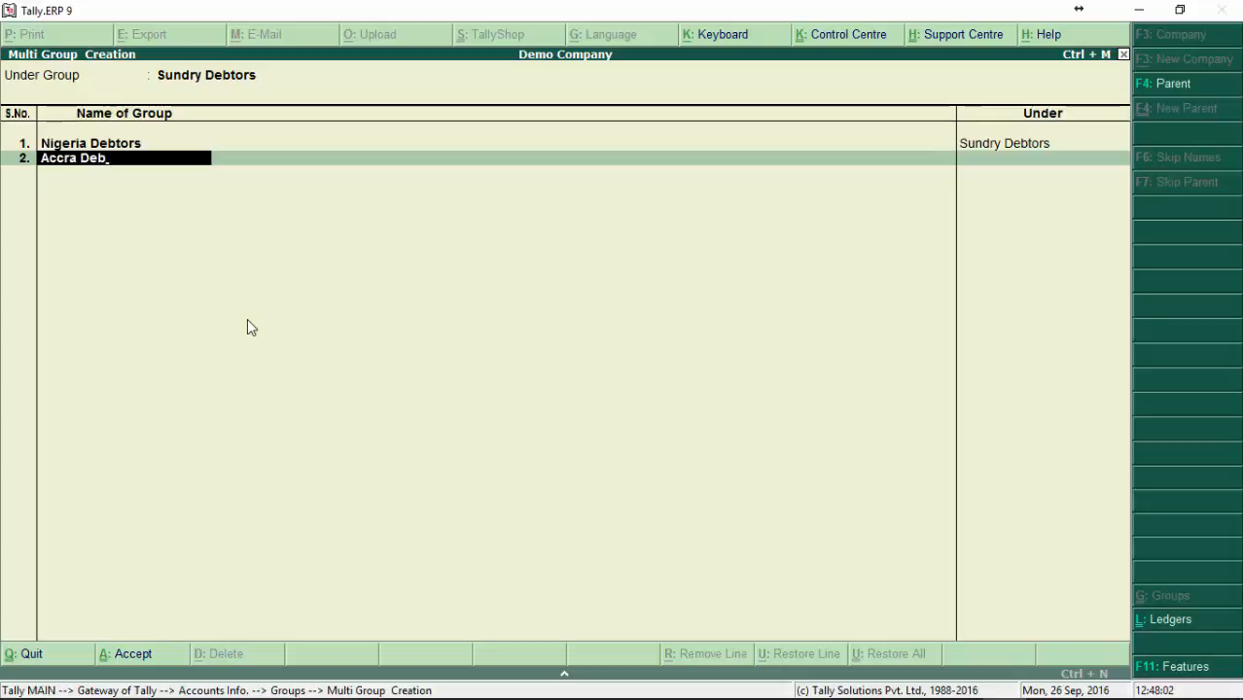
key("Return")
key("Return")
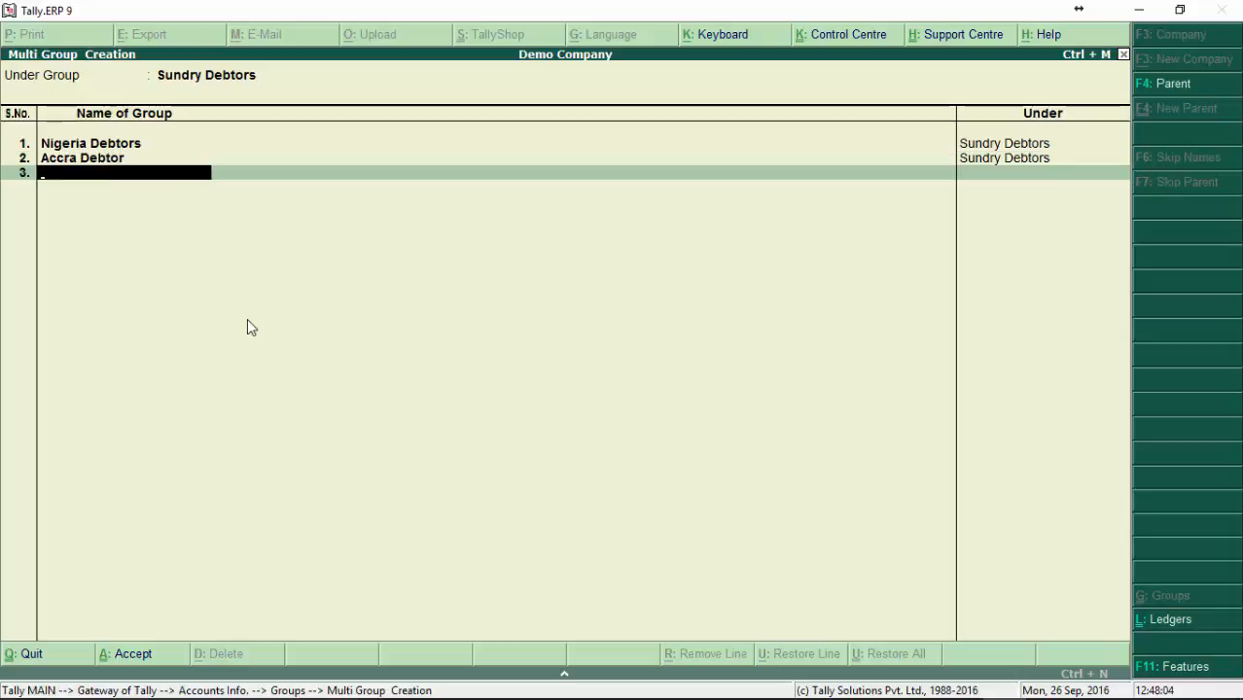
key("Return")
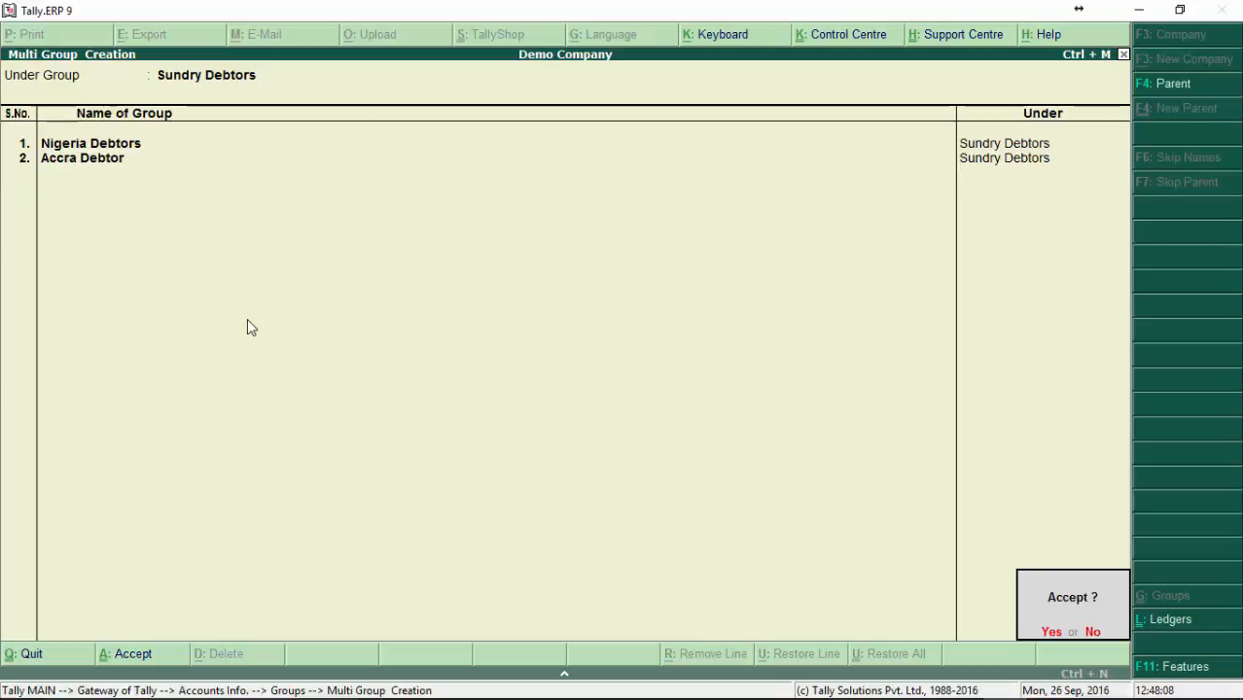
key("Return")
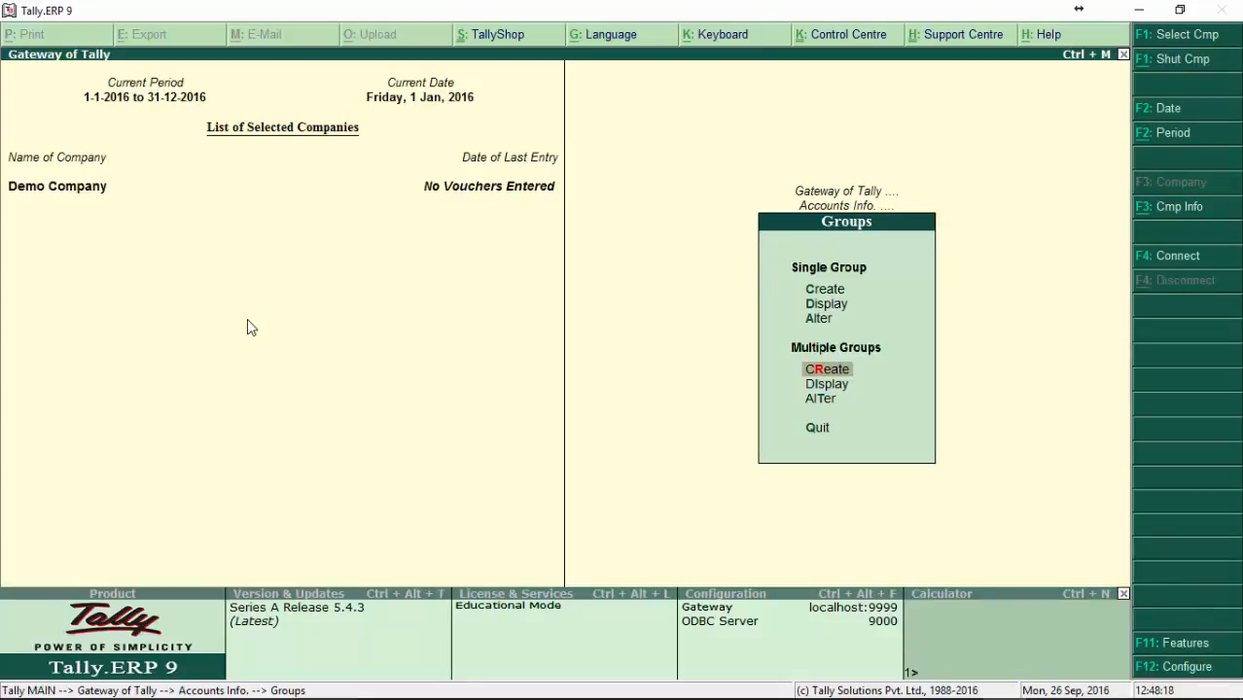
Step: Start another multiple group creation under Sundry Debtors and enter Kumasi Debtors as the first group
key("Return")
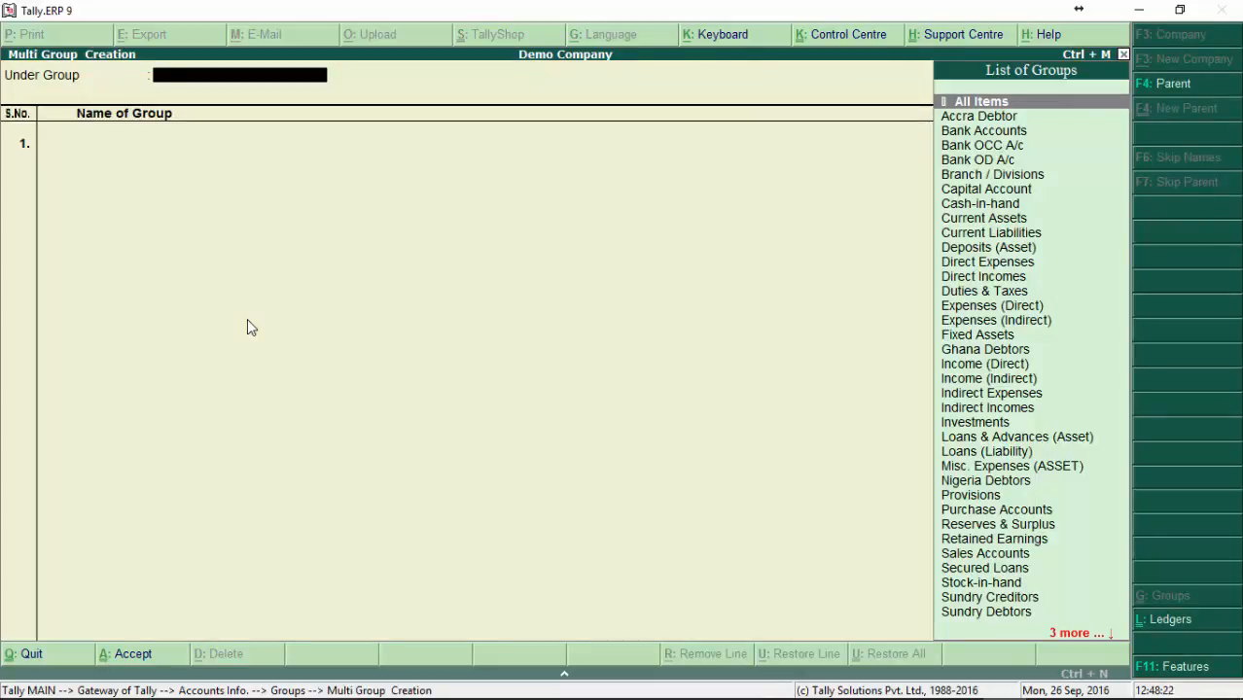
type("Sun")
key("Down")
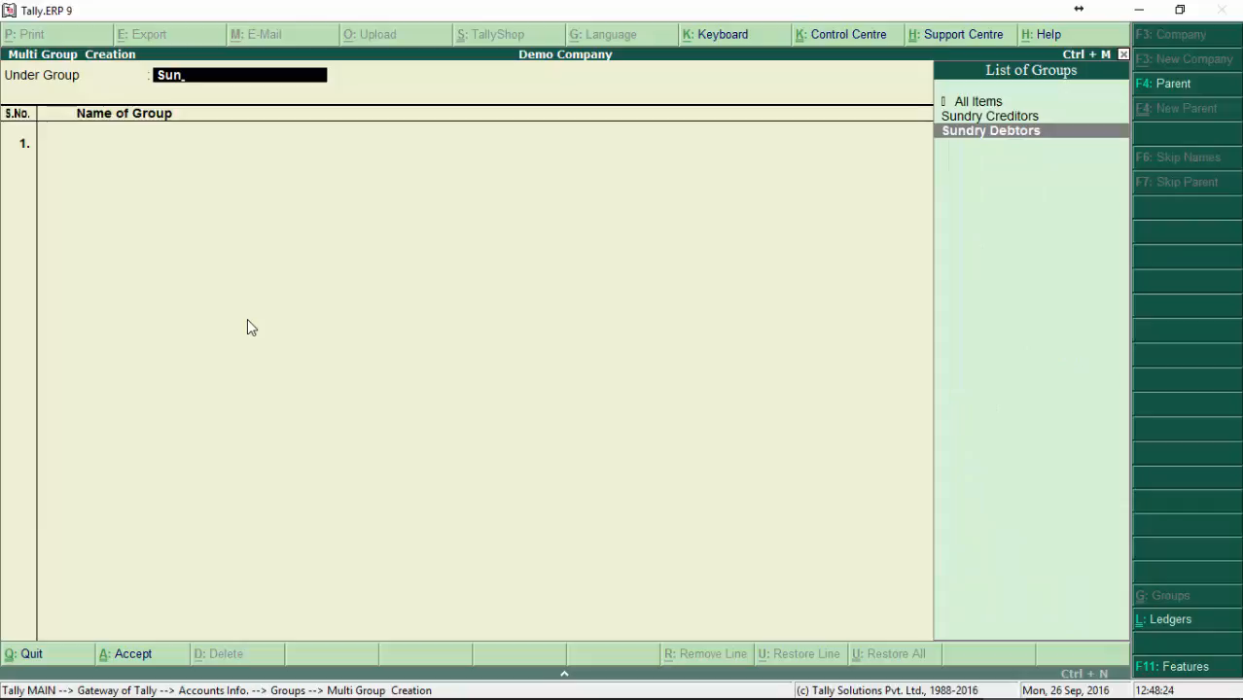
key("Return")
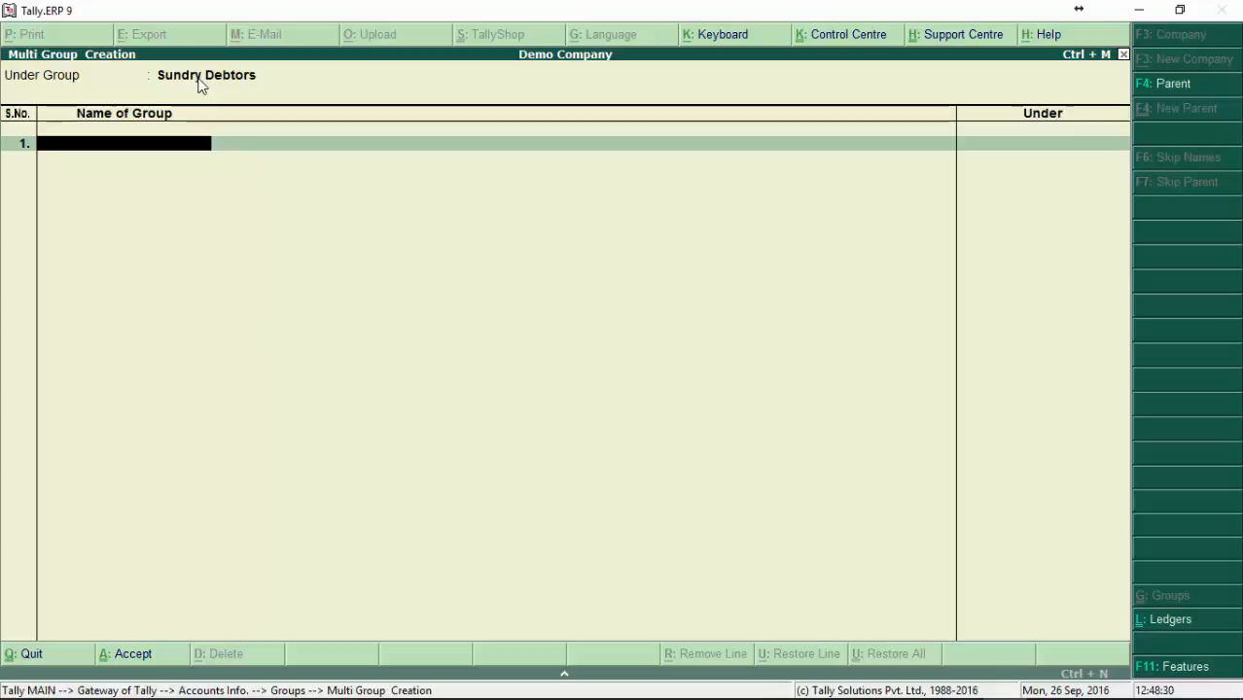
type("Kumasi Debtors")
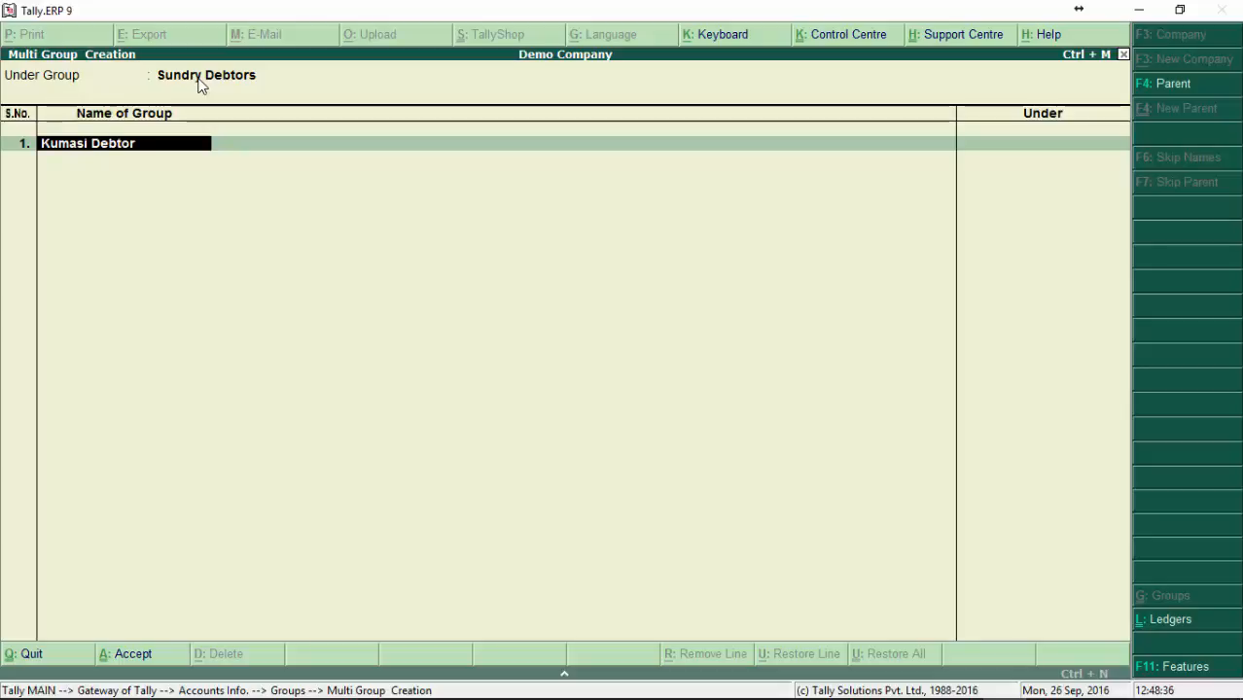
key("Return")
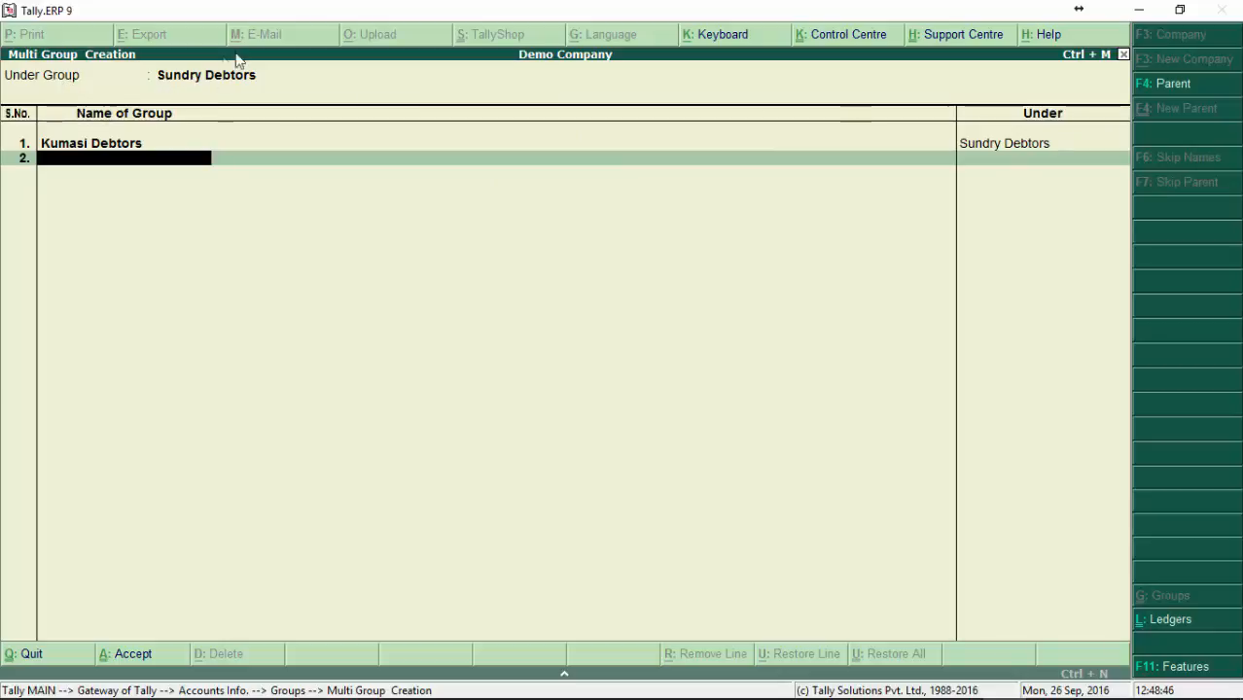
Step: Change the parent group of the multiple group creation from Sundry Debtors to All Items
key("BackSpace")
key("BackSpace")
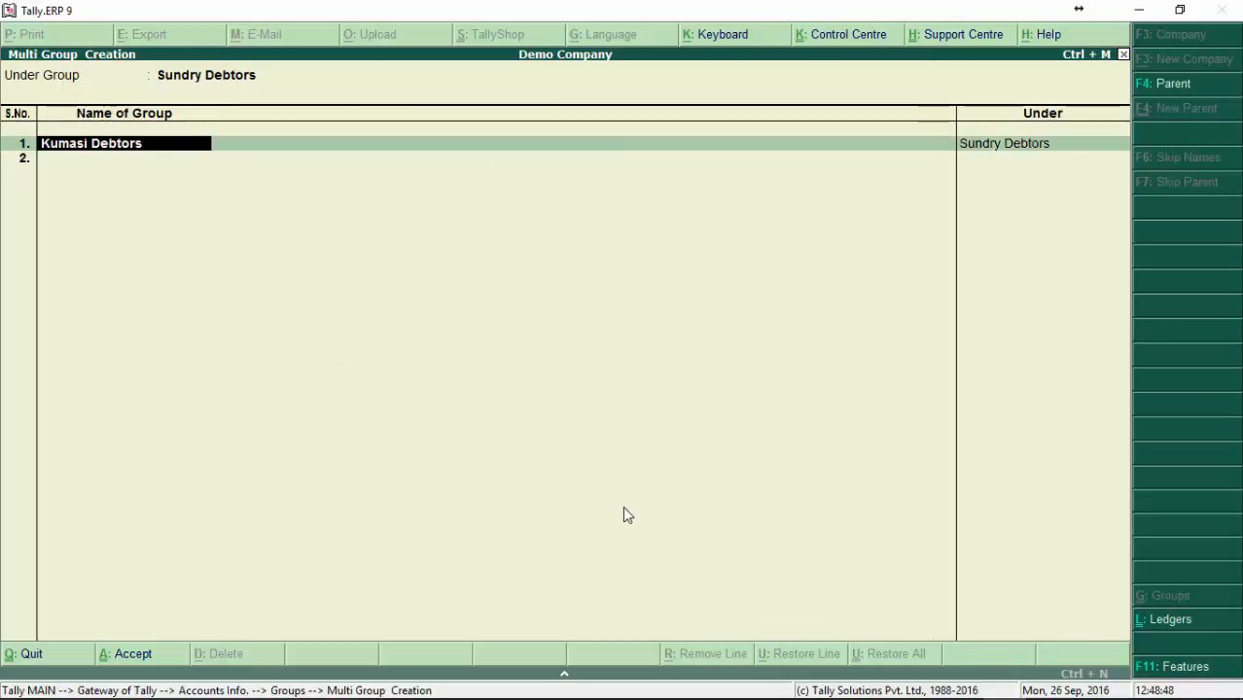
key("Down")
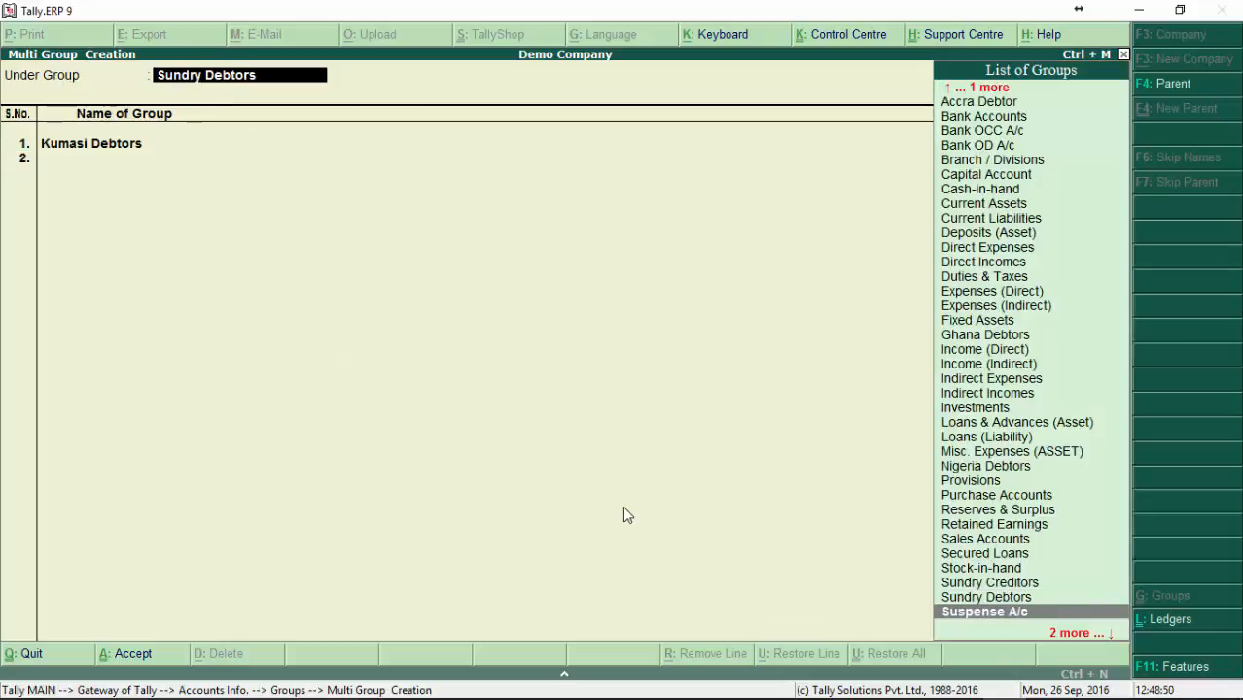
key("End")
key("BackSpace")
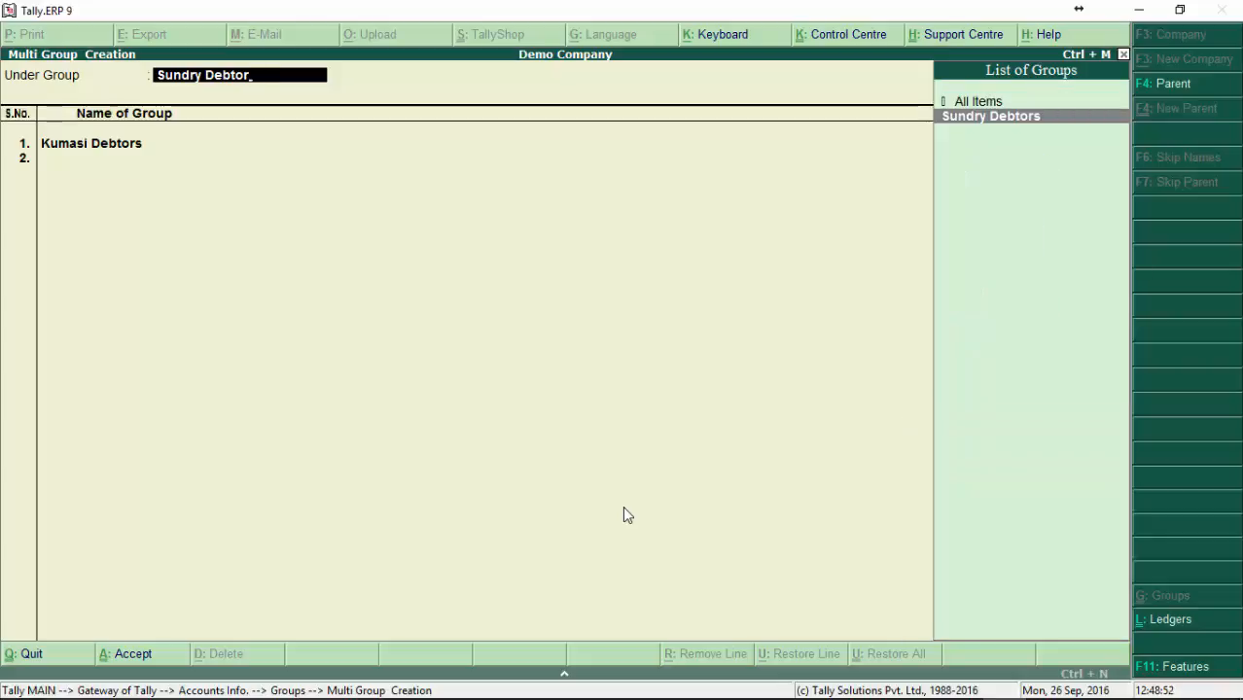
key("Up")
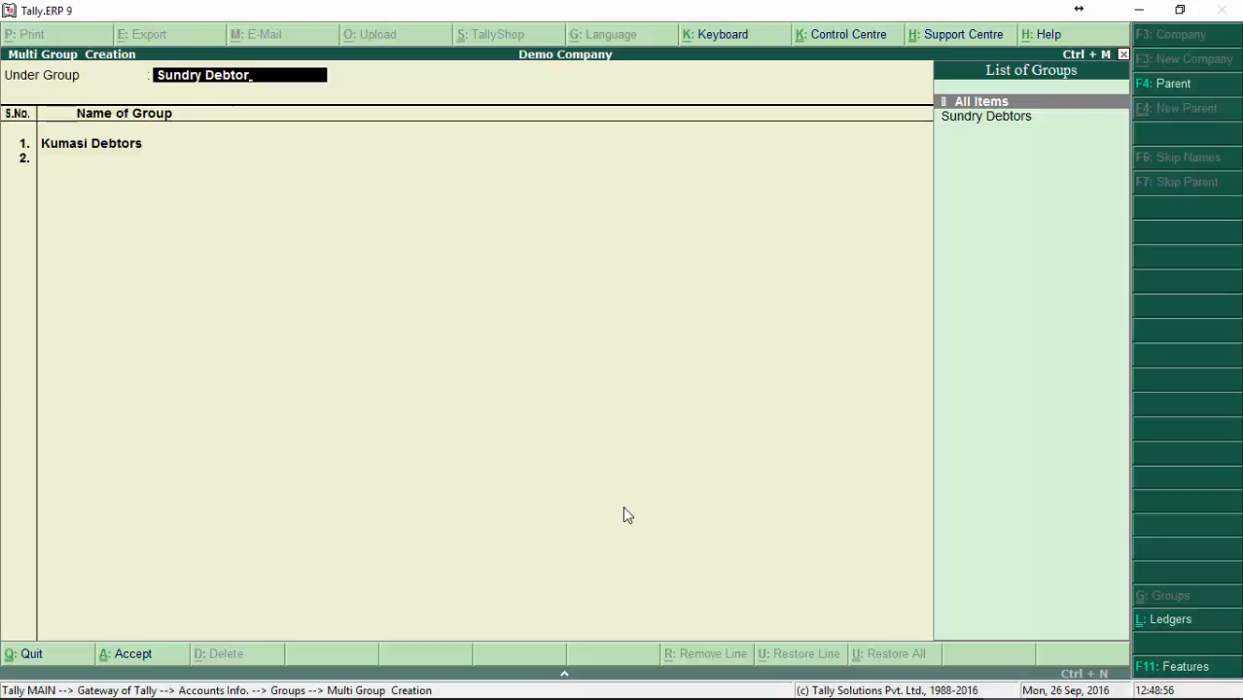
key("Return")
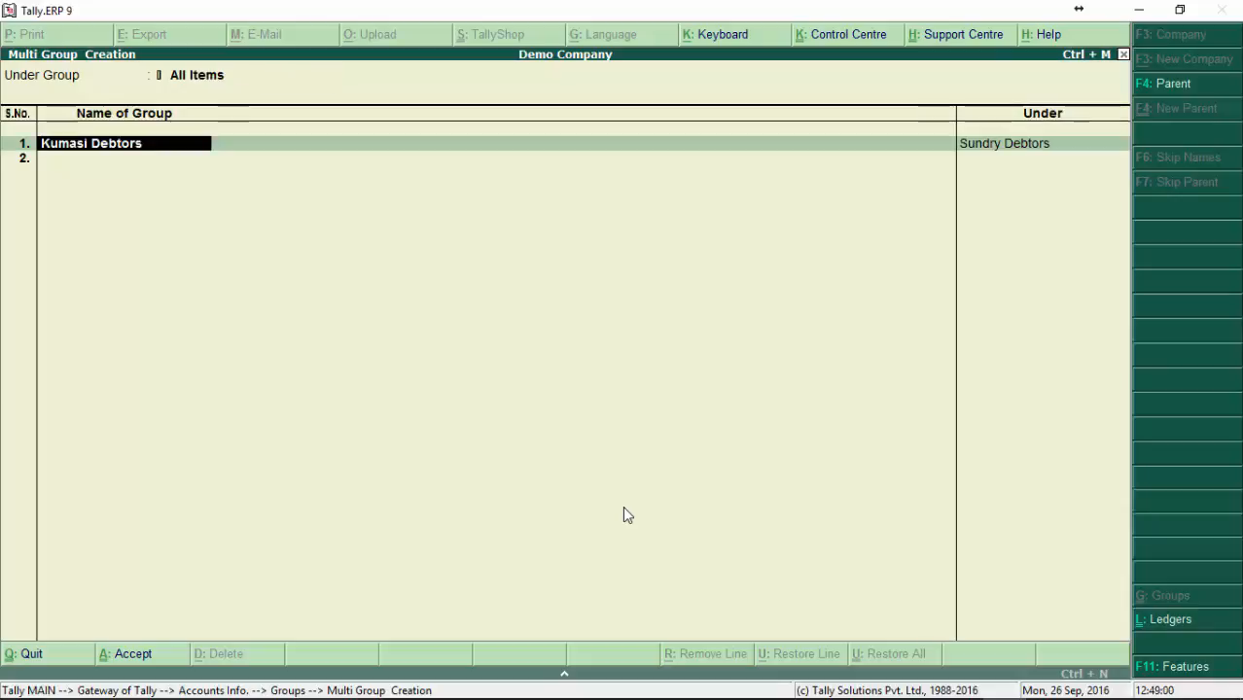
Step: Place Kumasi Debtors under Ghana Debtors and accept the multiple group creation
key("Return")
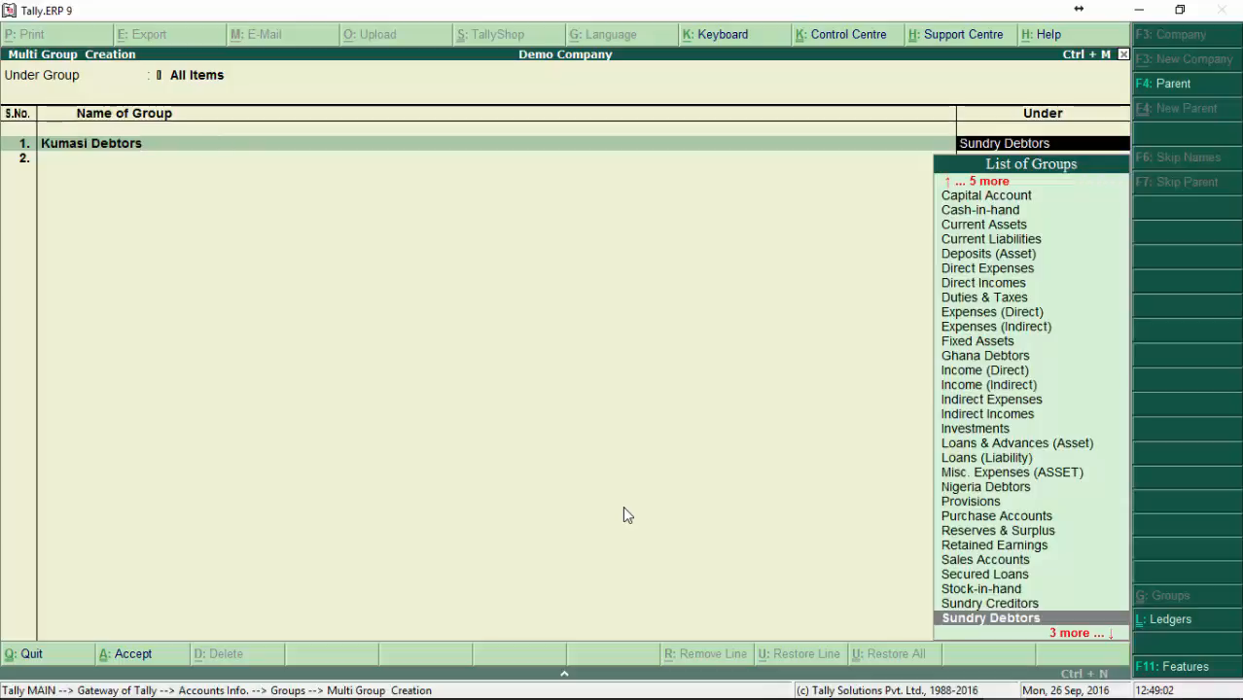
key("Up")
key("Up")
key("Up")
key("Up")
key("Up")
key("Up")
key("Up")
key("Up")
key("Up")
key("Up")
key("Up")
key("Up")
key("Up")
key("Down")
key("Down")
key("Down")
key("Down")
key("Down")
key("Down")
key("Down")
key("Down")
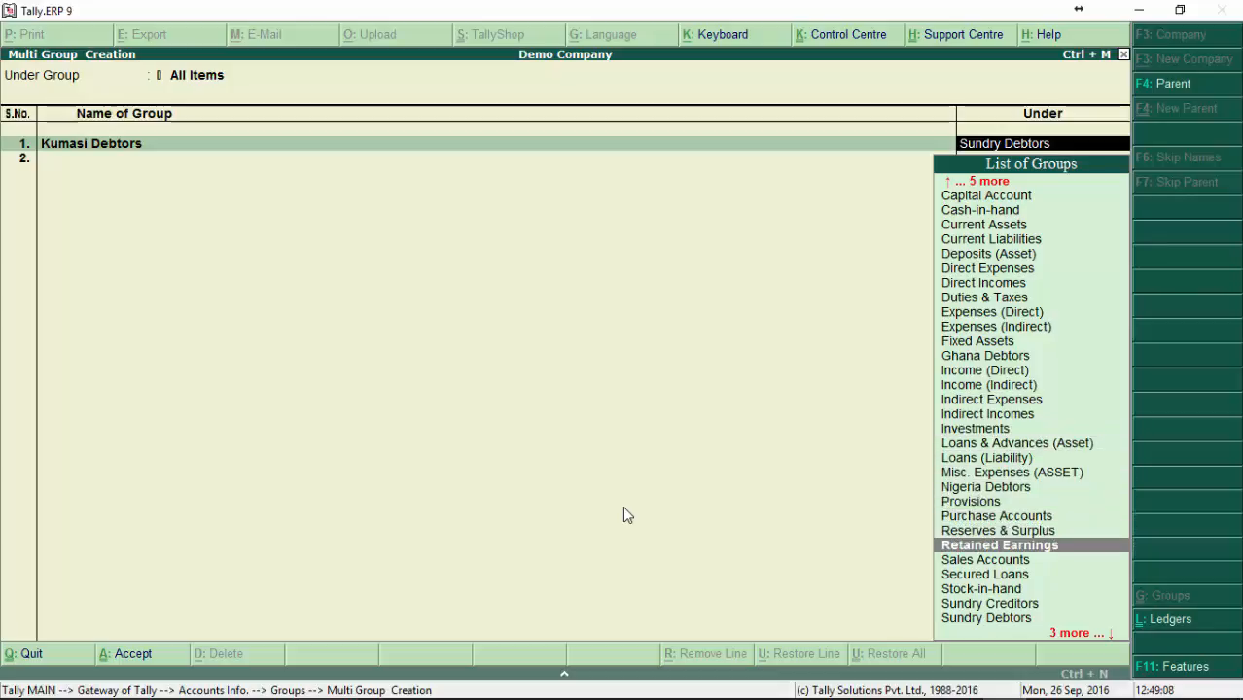
key("Down")
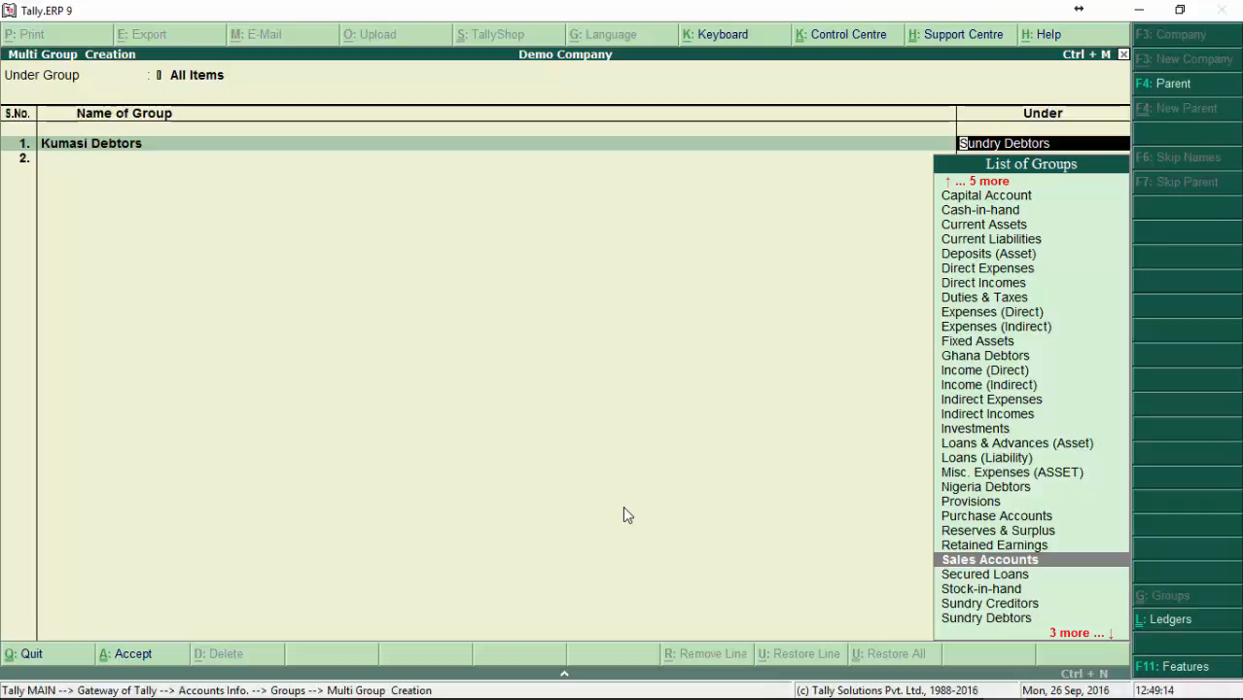
key("End")
key("space")
key("BackSpace")
key("BackSpace")
key("BackSpace")
key("BackSpace")
key("BackSpace")
key("BackSpace")
key("BackSpace")
key("BackSpace")
key("BackSpace")
key("BackSpace")
key("BackSpace")
key("BackSpace")
key("BackSpace")
key("BackSpace")
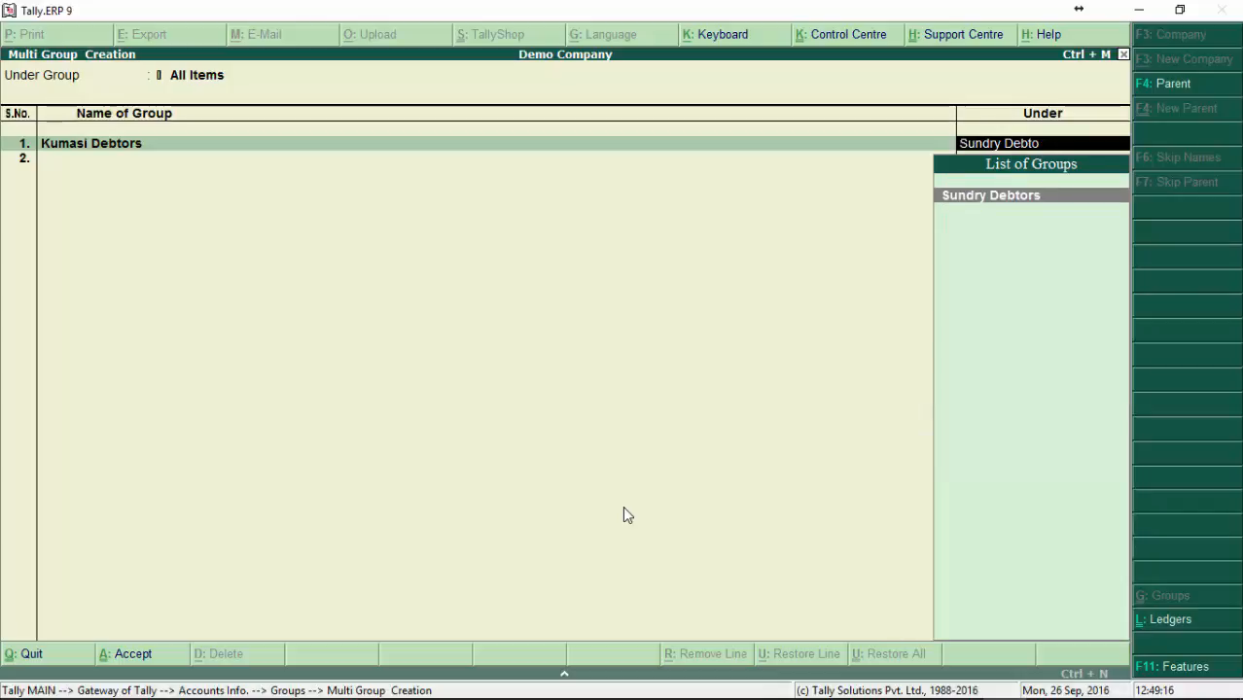
type("Gh")
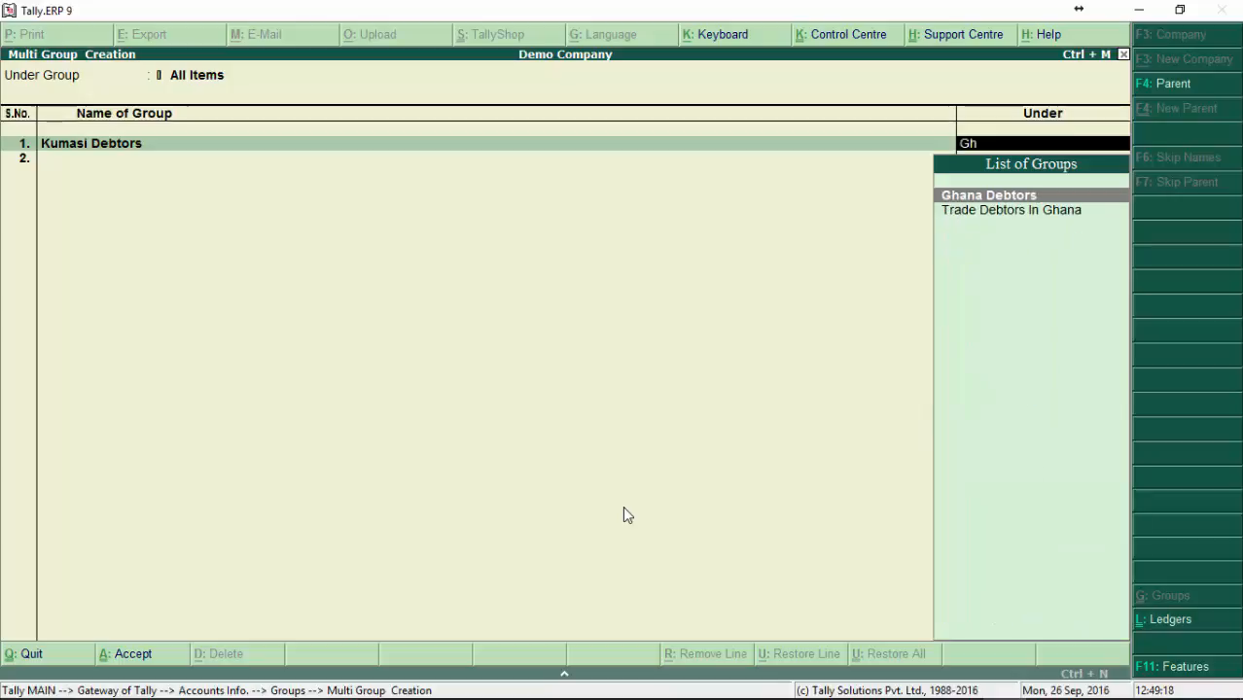
key("Return")
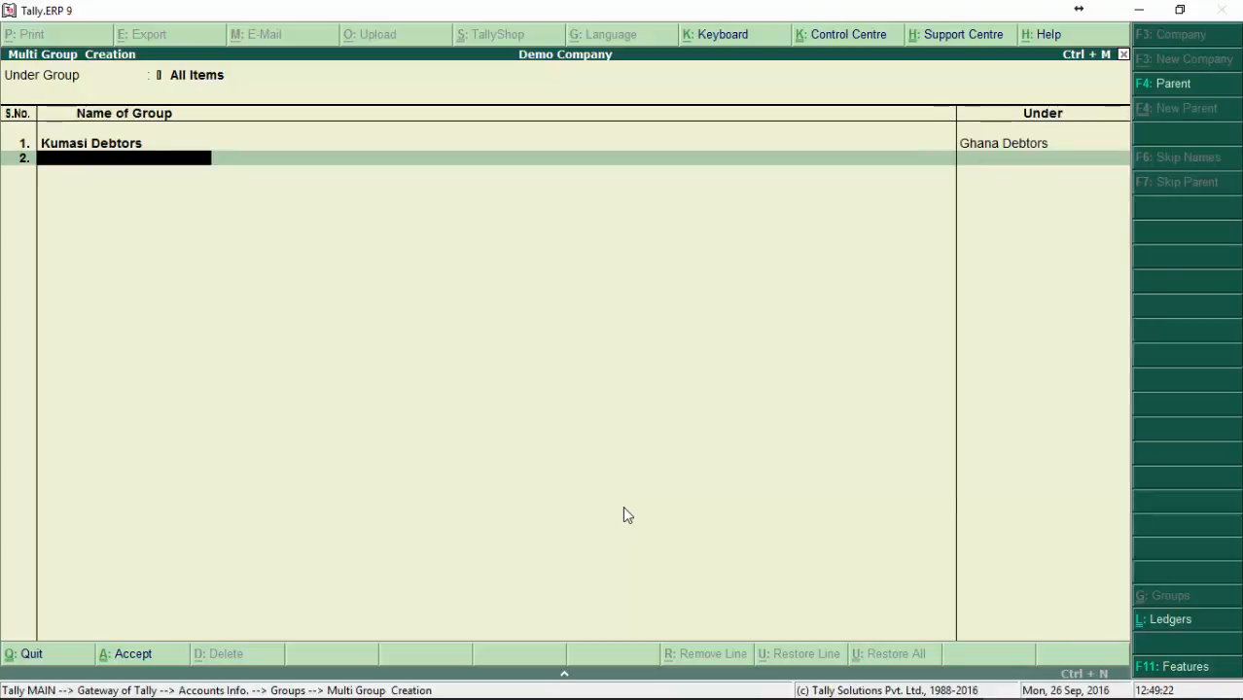
key("Return")
Step: Open the multiple group alteration for the groups under Sundry Debtors
key("Return")
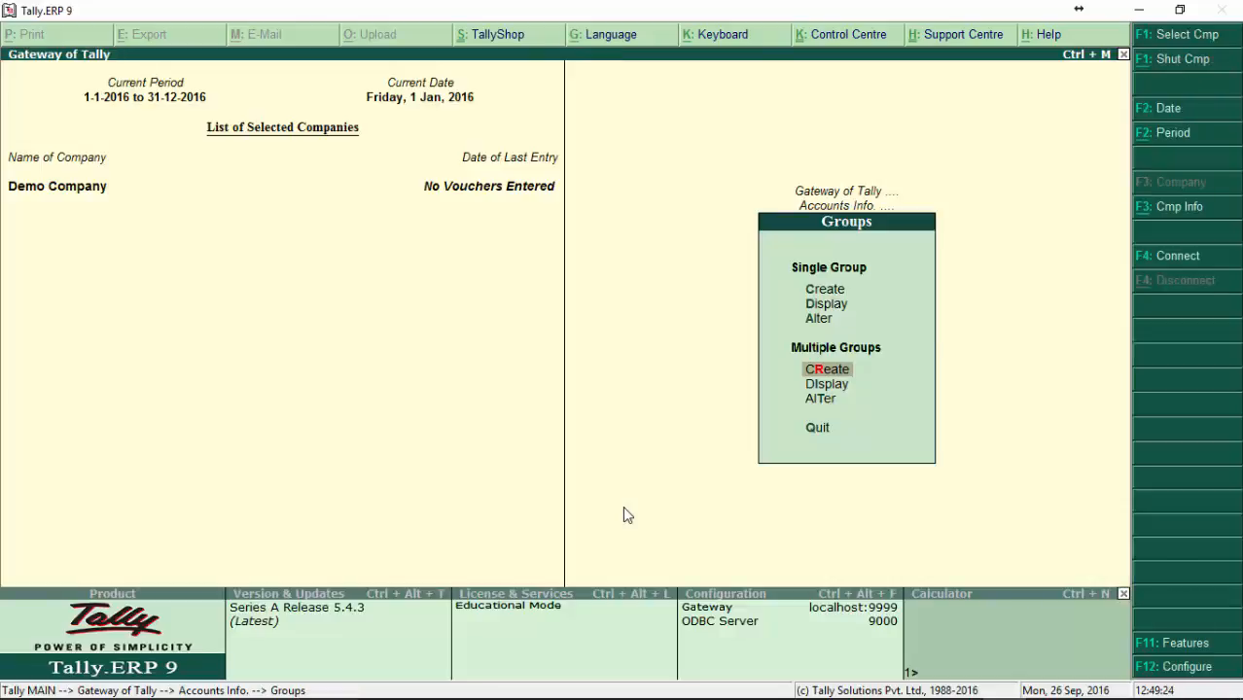
key("Down")
key("Down")
key("Return")
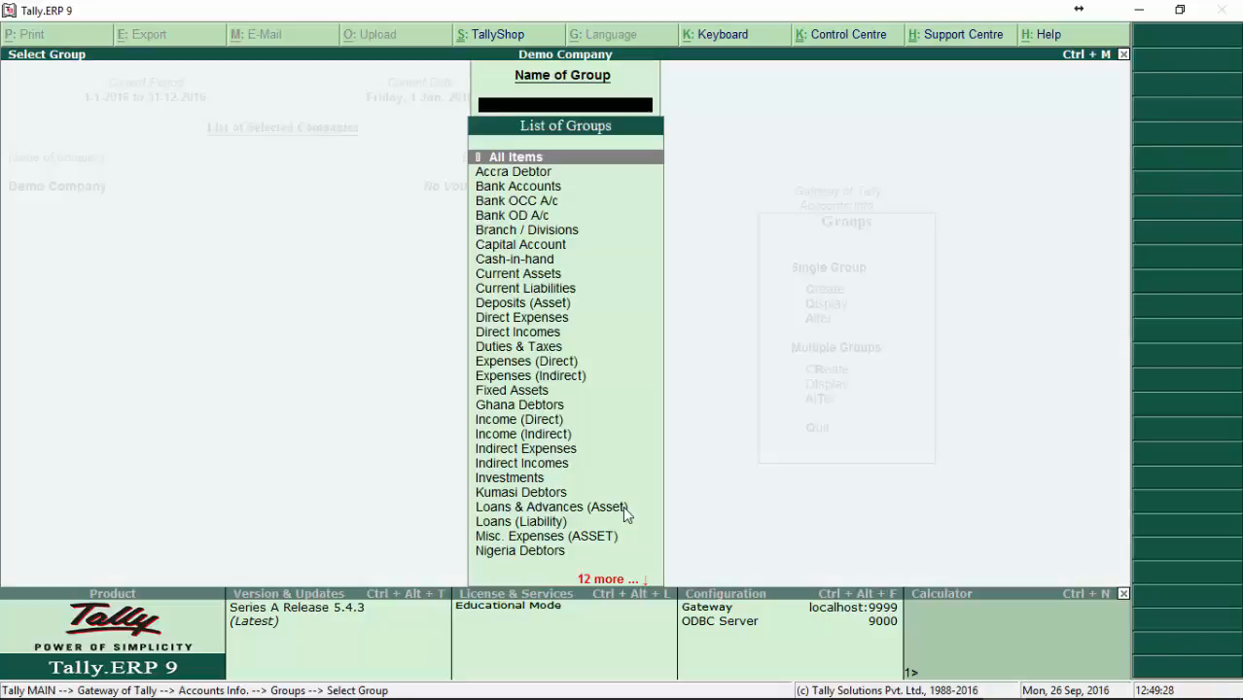
type("Gh")
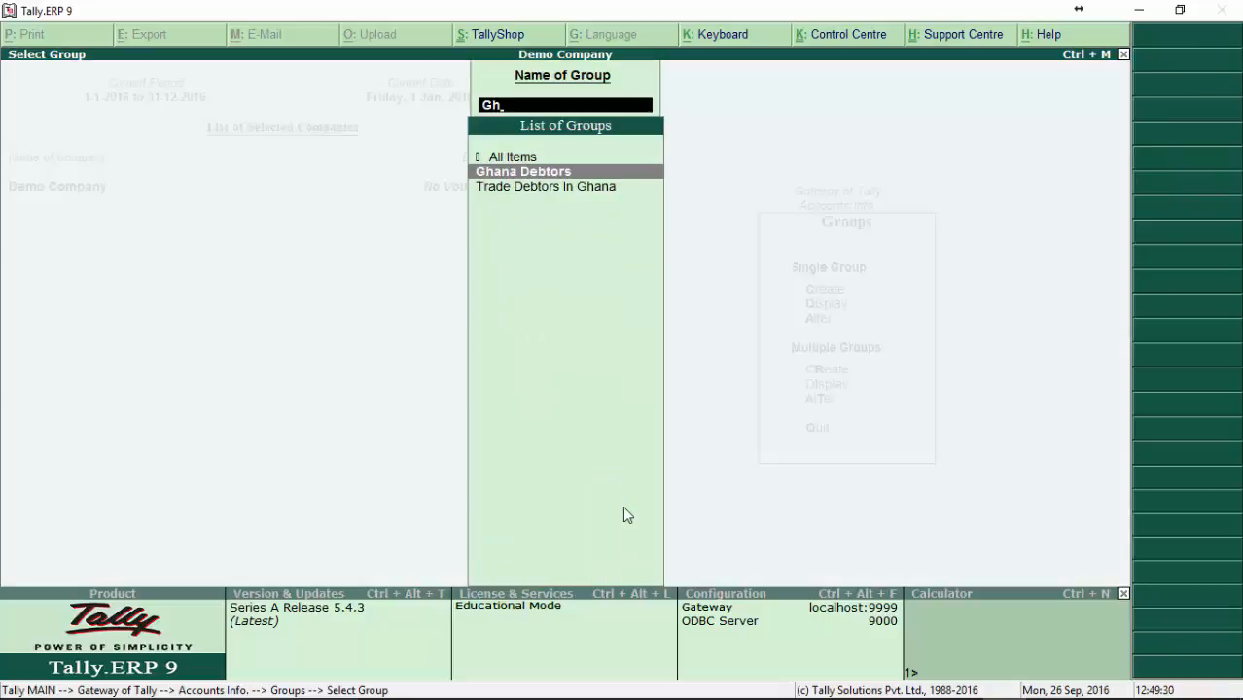
key("BackSpace")
key("BackSpace")
type("Sun")
key("Down")
key("Down")
key("Return")
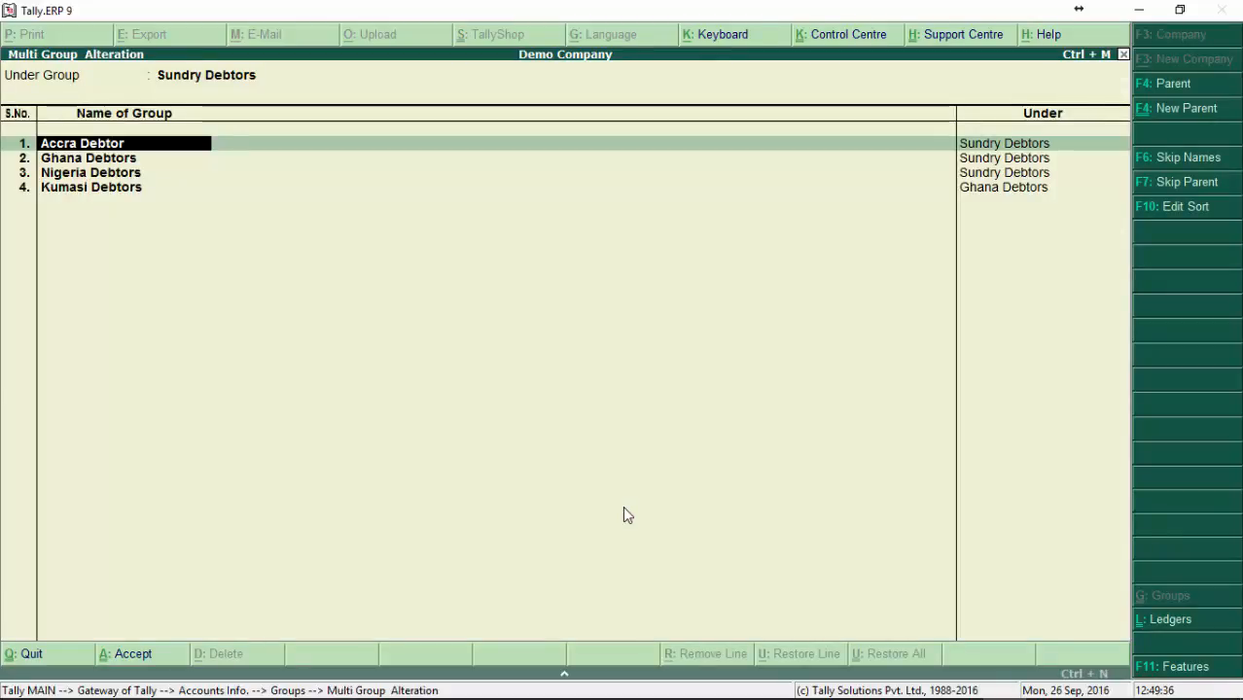
Step: Move Accra Debtor under Ghana Debtors, keep the other groups as they are, and accept the alteration
key("Return")
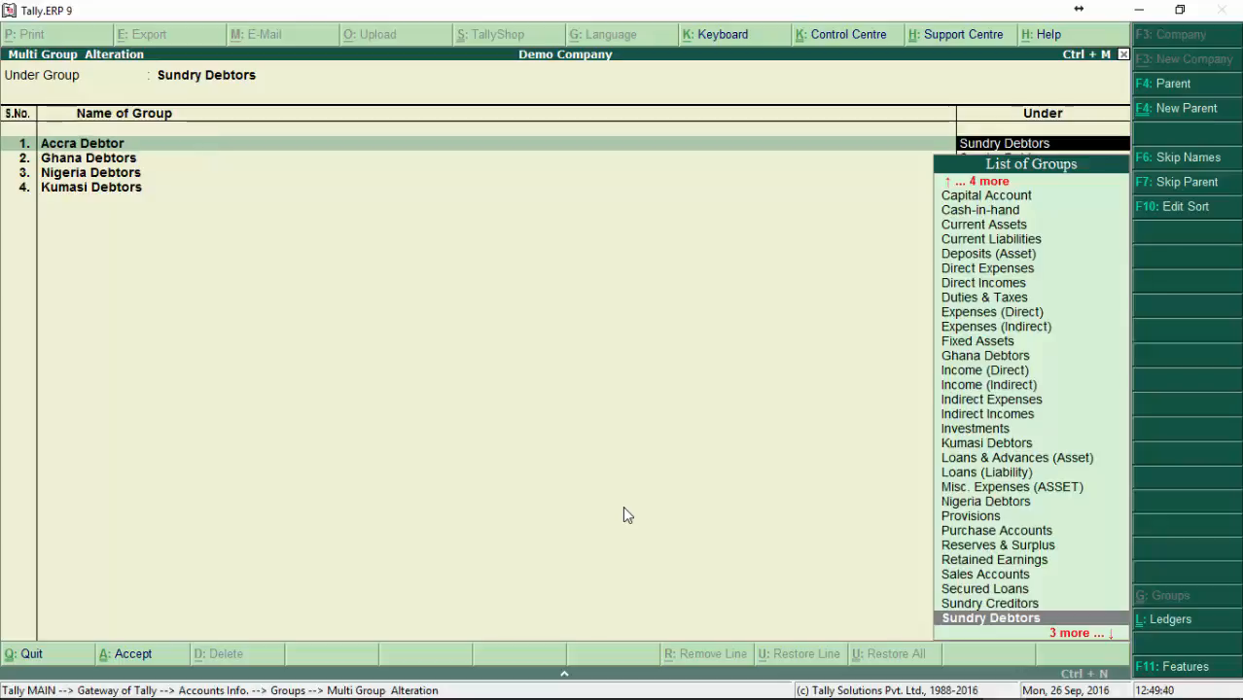
type("gh")
key("Return")
key("Return")
key("Return")
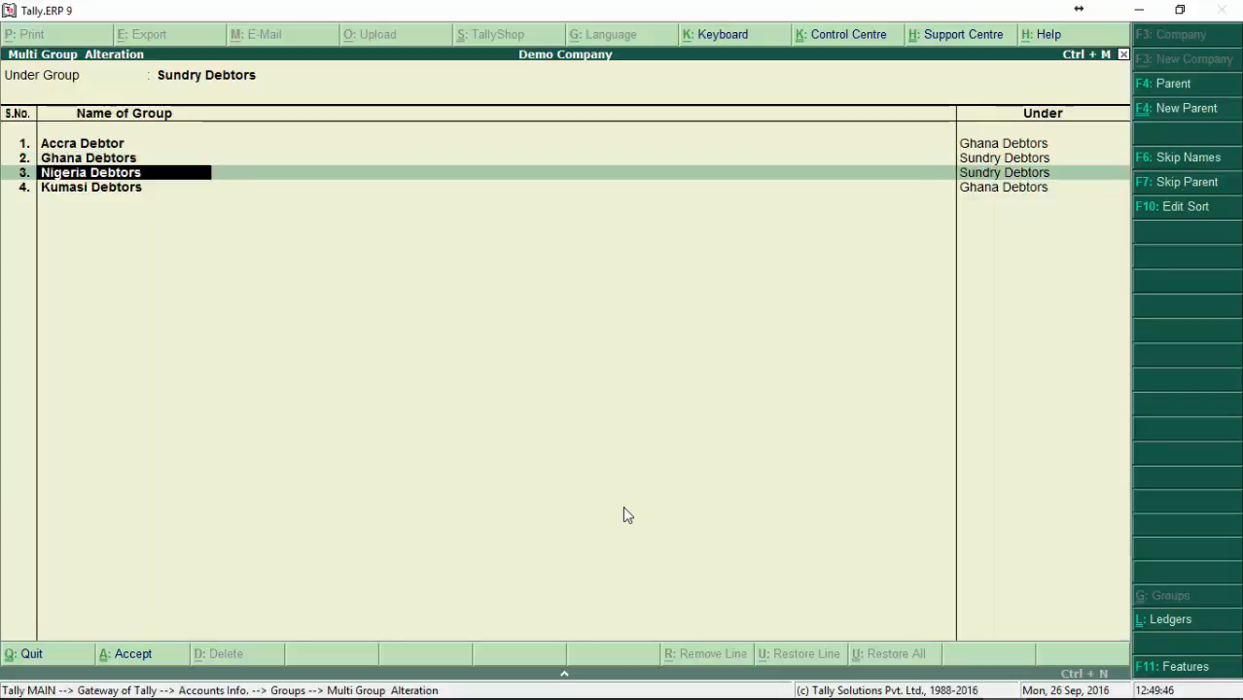
key("Return")
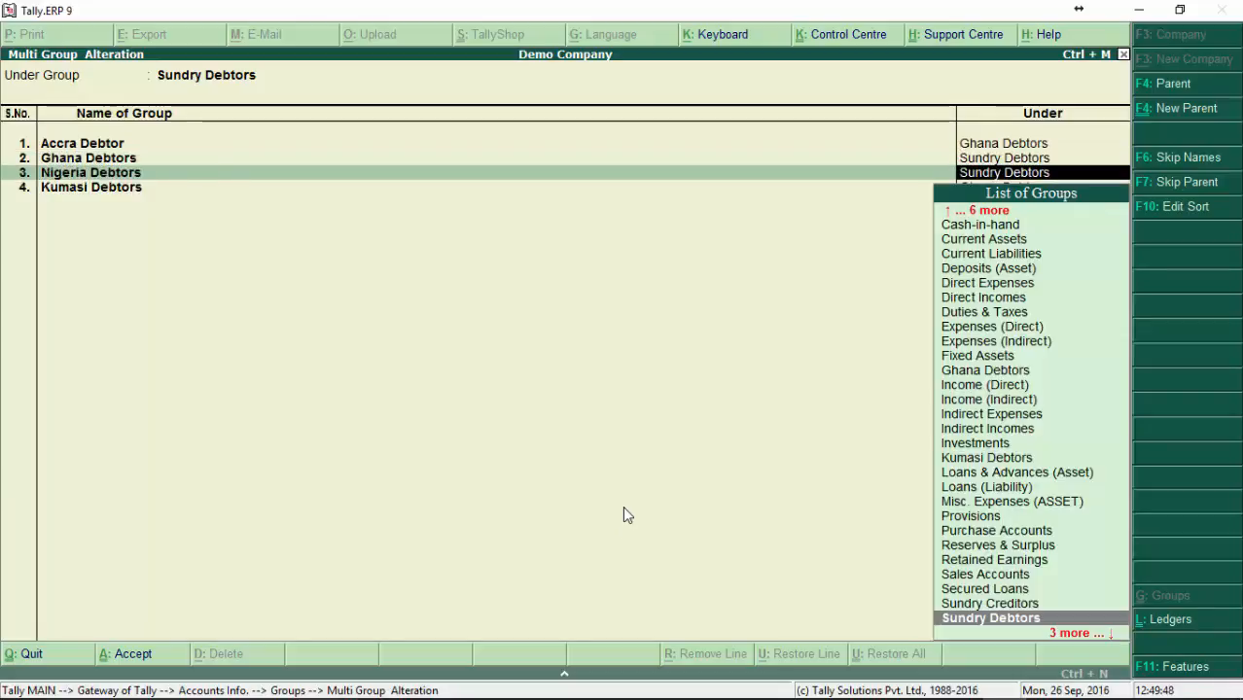
key("Return")
key("Return")
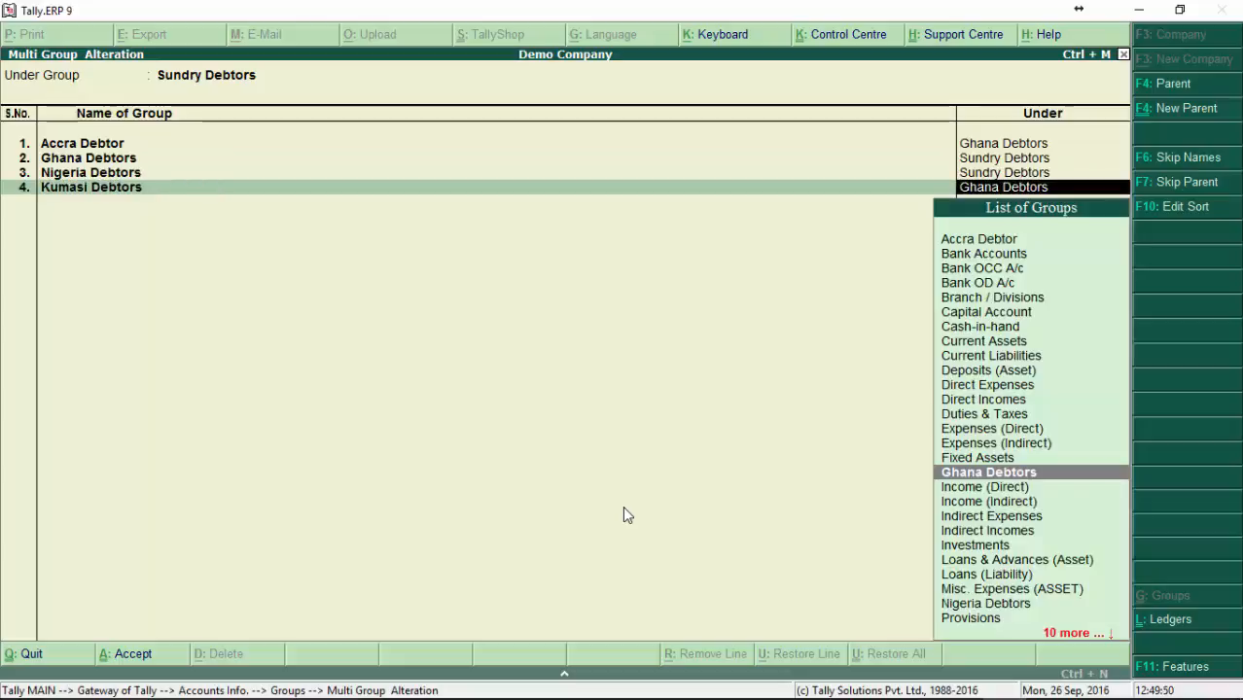
key("Return")
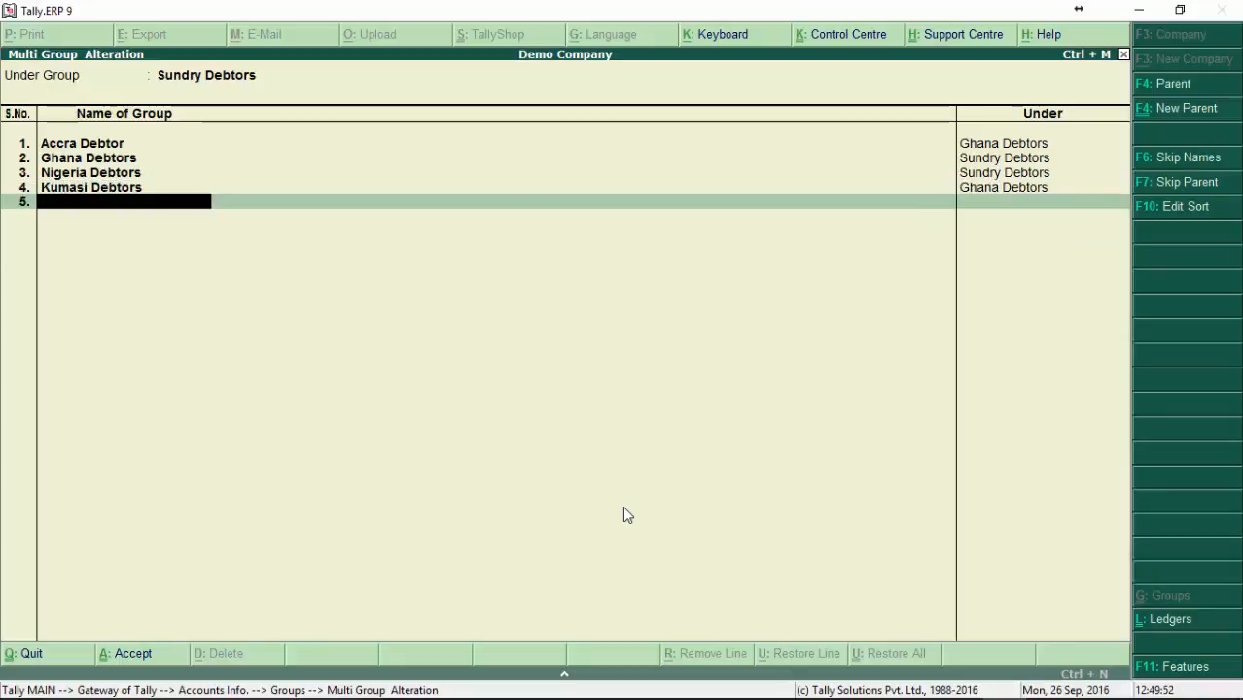
key("Return")
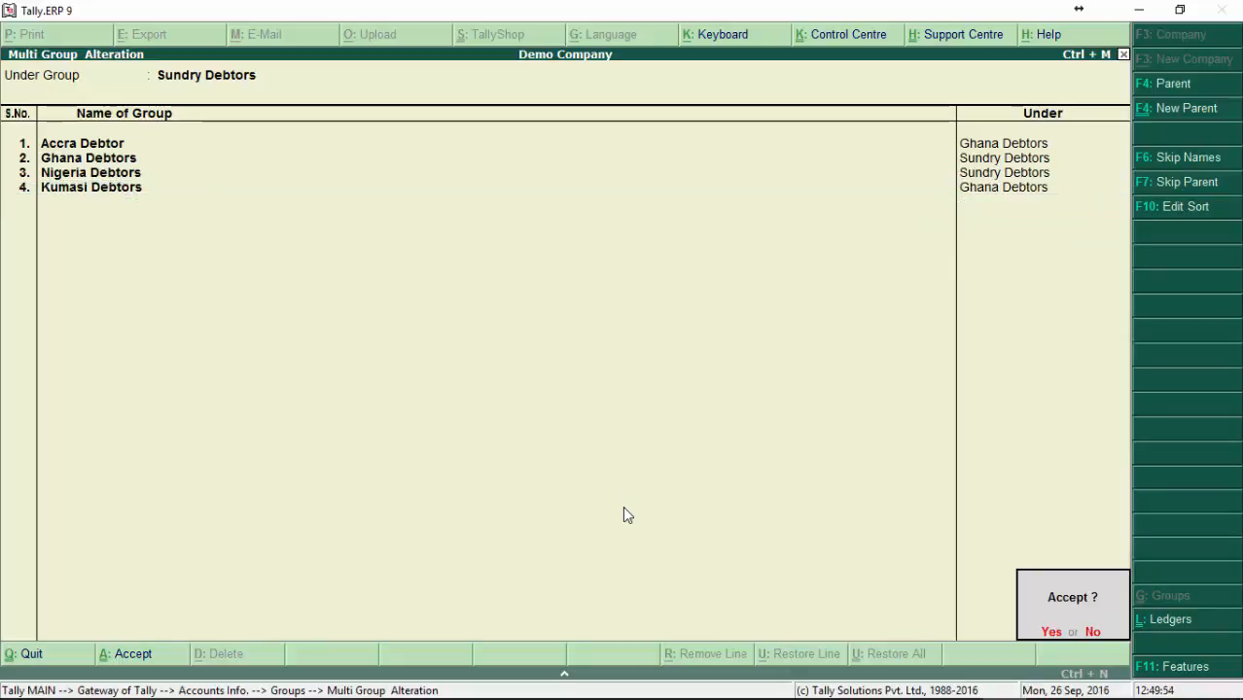
key("Return")
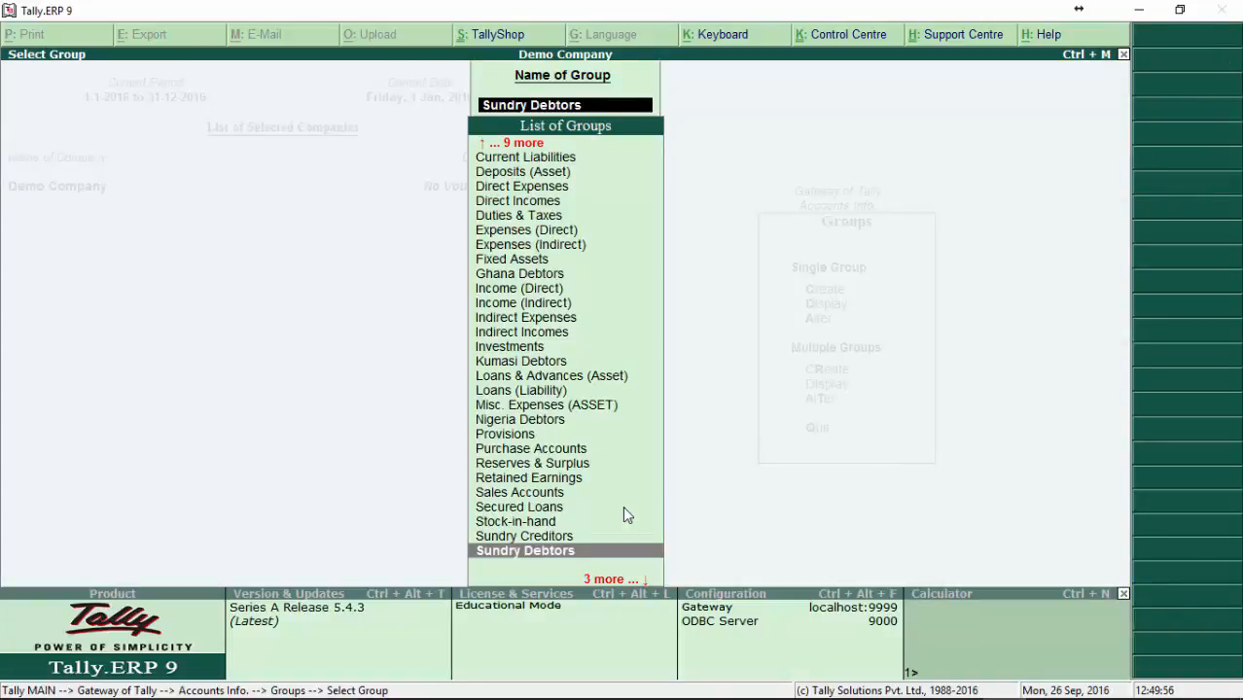
Step: Leave group alteration and go to the Ledgers options under Accounts Info
key("Escape")
key("Escape")
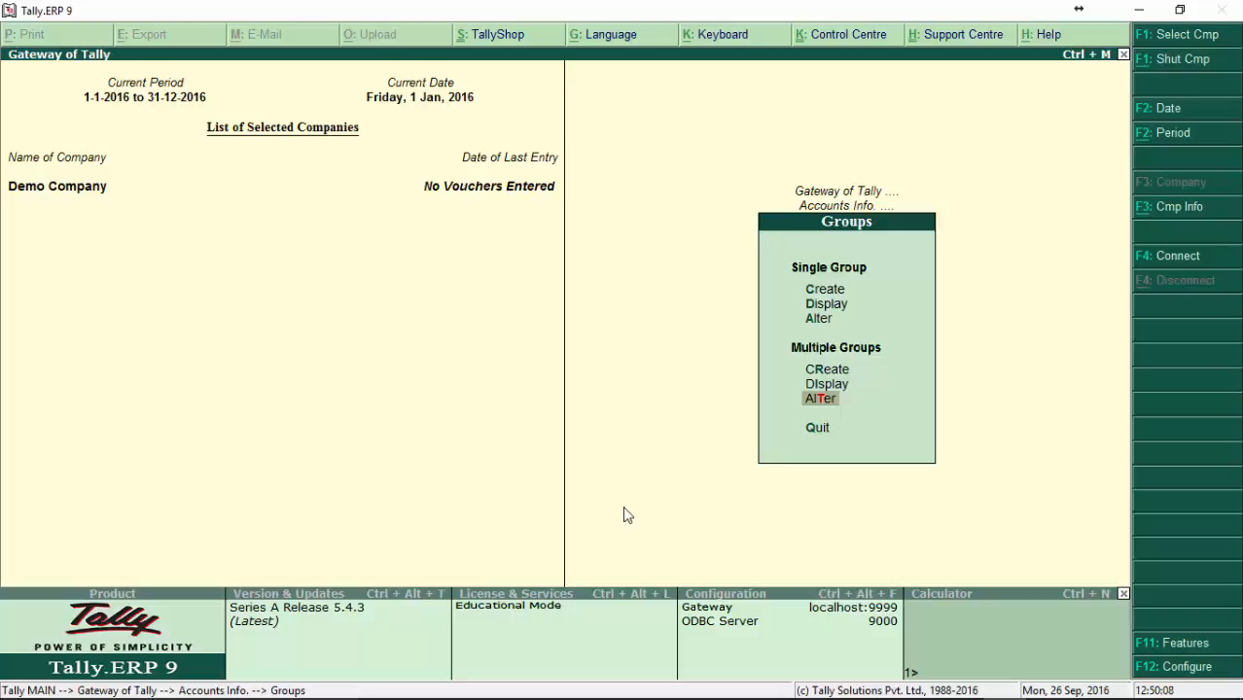
key("Escape")
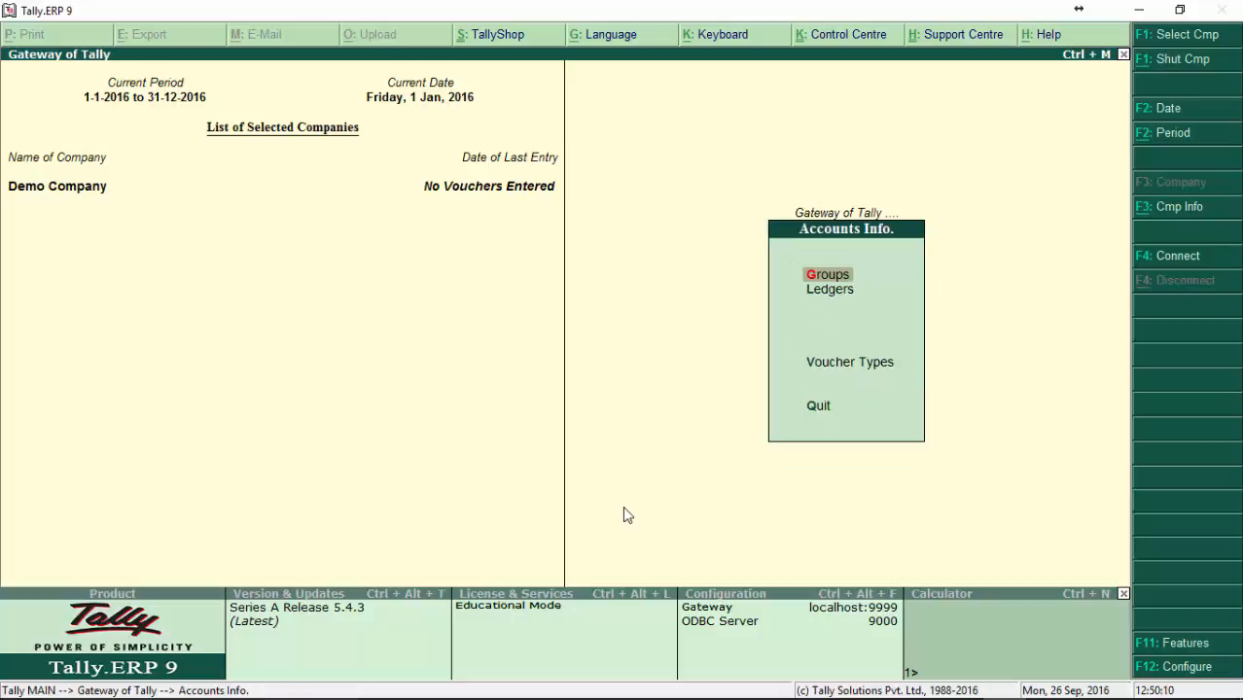
key("Escape")
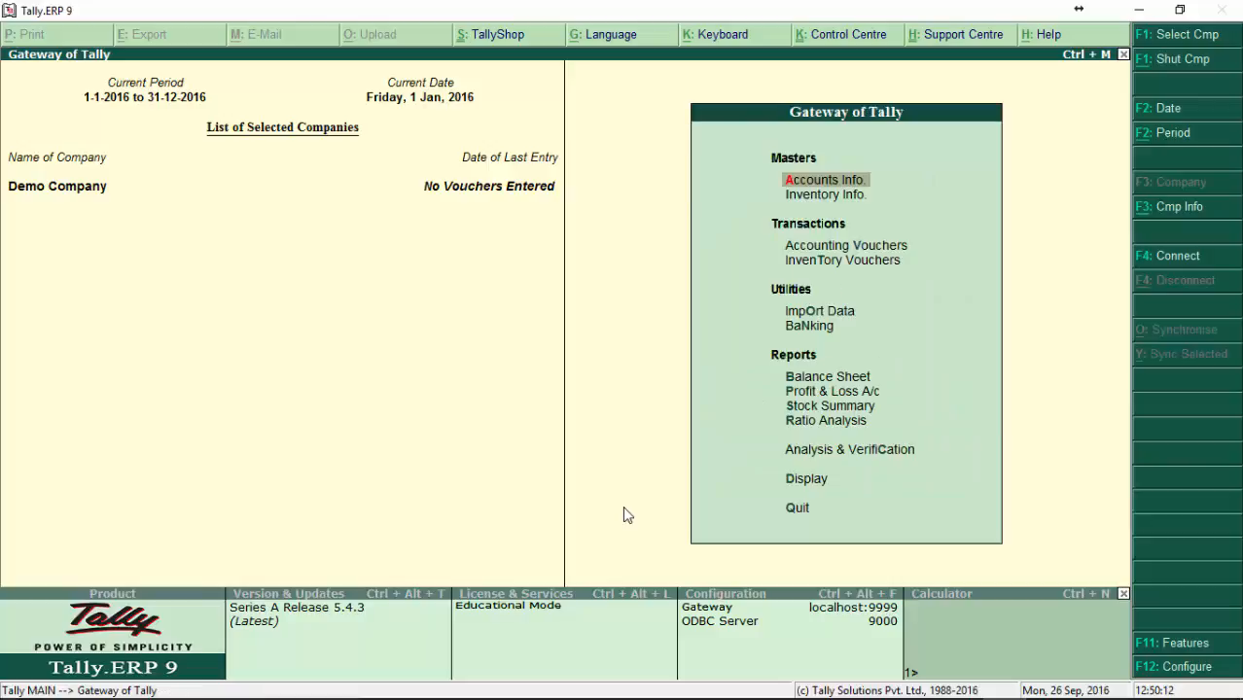
key("Return")
key("Down")
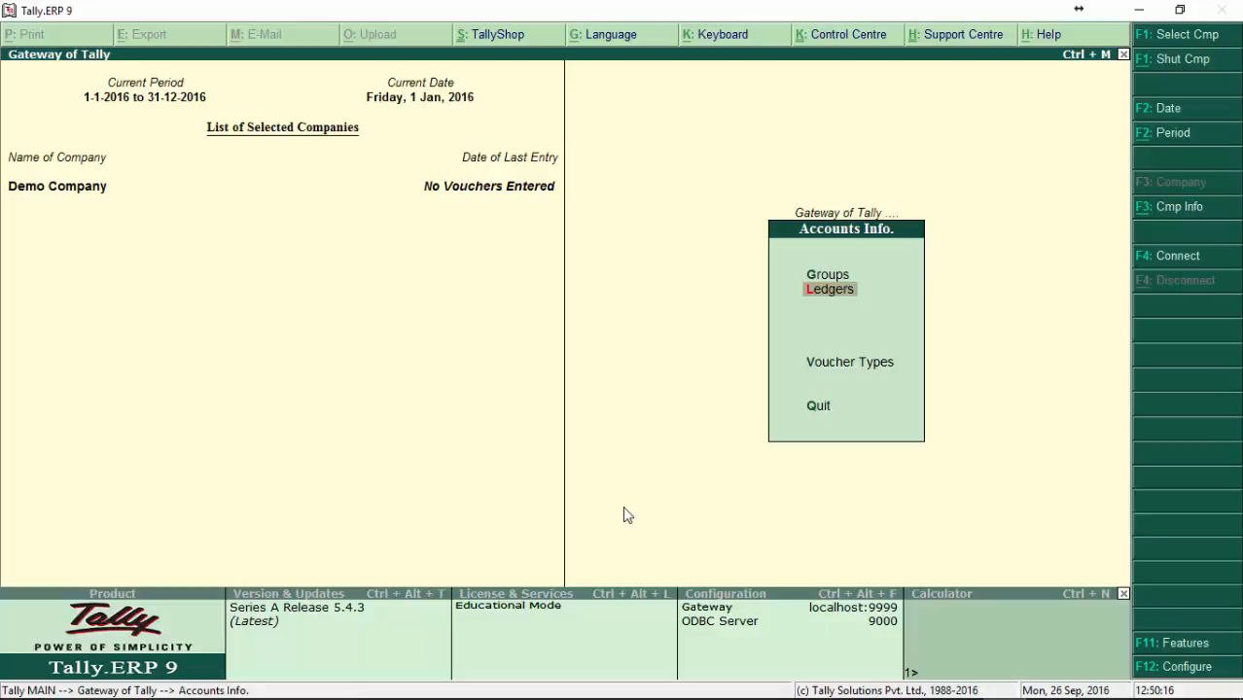
key("Return")
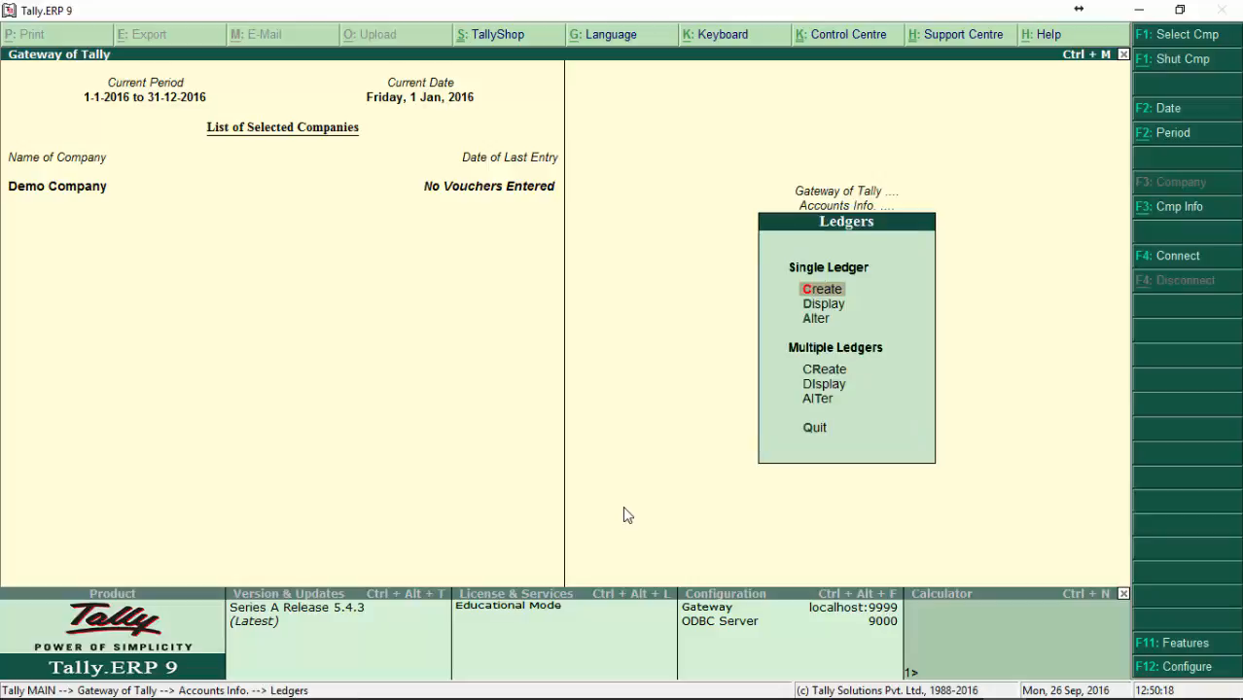
Step: Compare the single and multiple options offered for Groups with those for Ledgers
key("Down")
key("Down")
key("Escape")
key("Up")
key("Return")
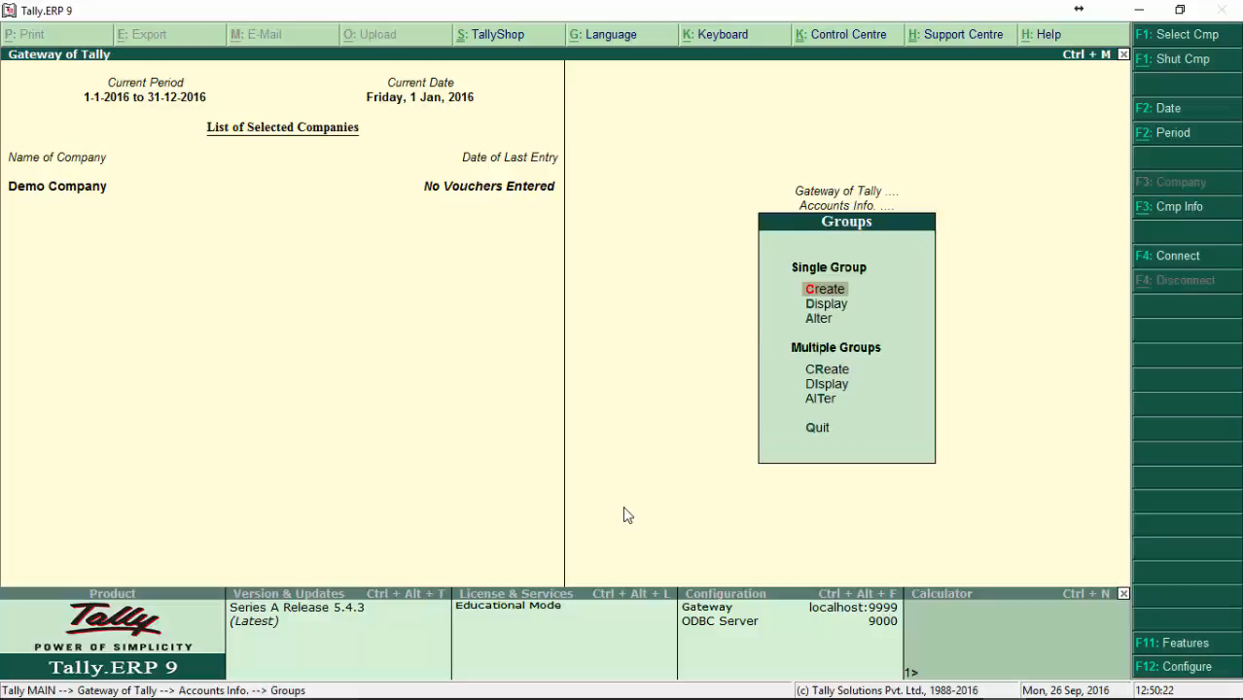
key("Escape")
key("Down")
key("Return")
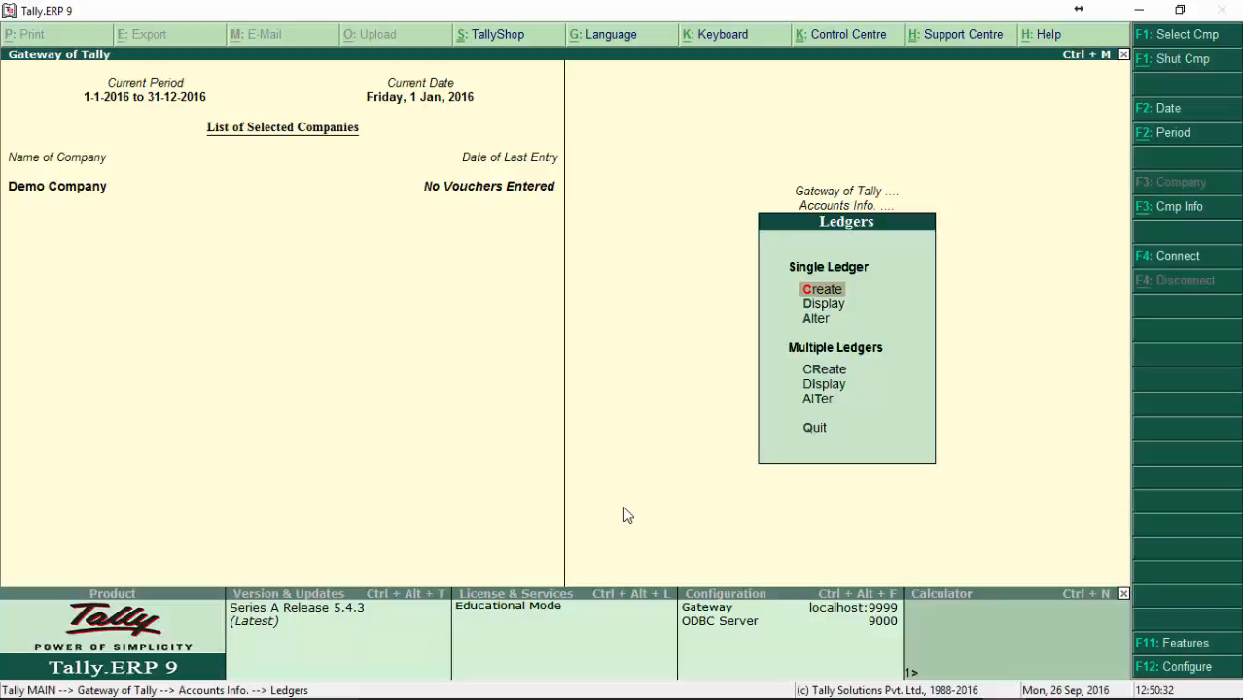
Step: View the blank single ledger creation form and quit it without creating a ledger
key("Return")
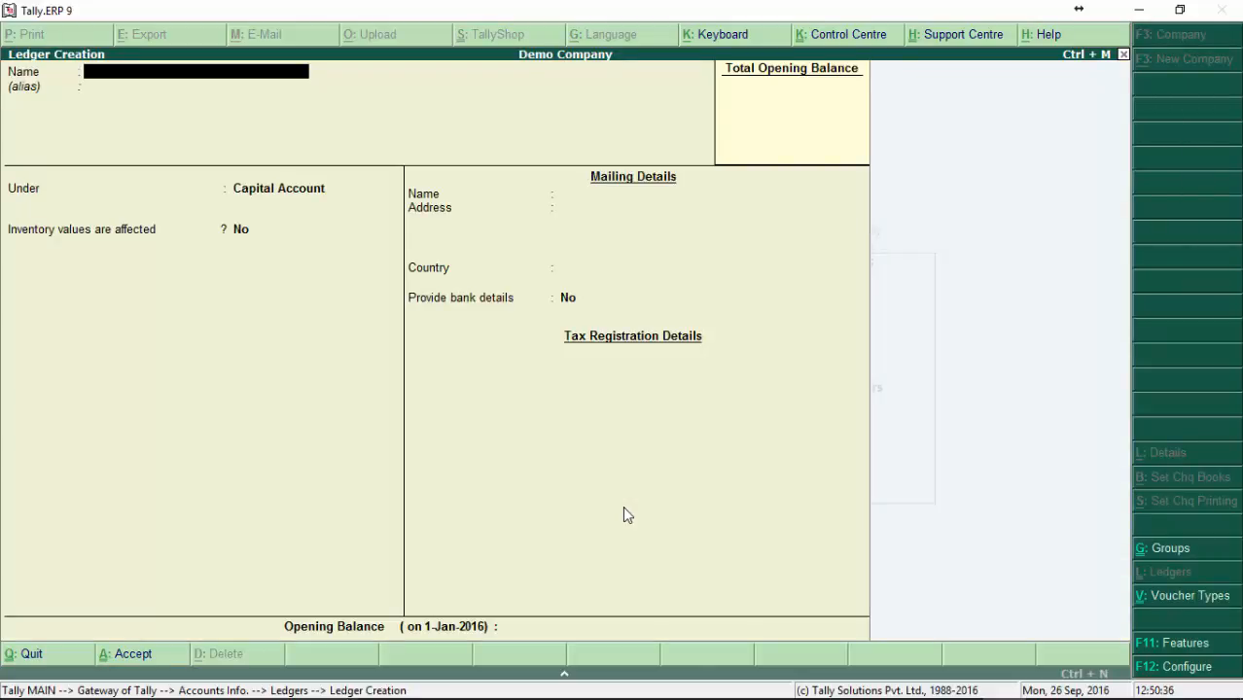
key("Escape")
key("Return")
key("Down")
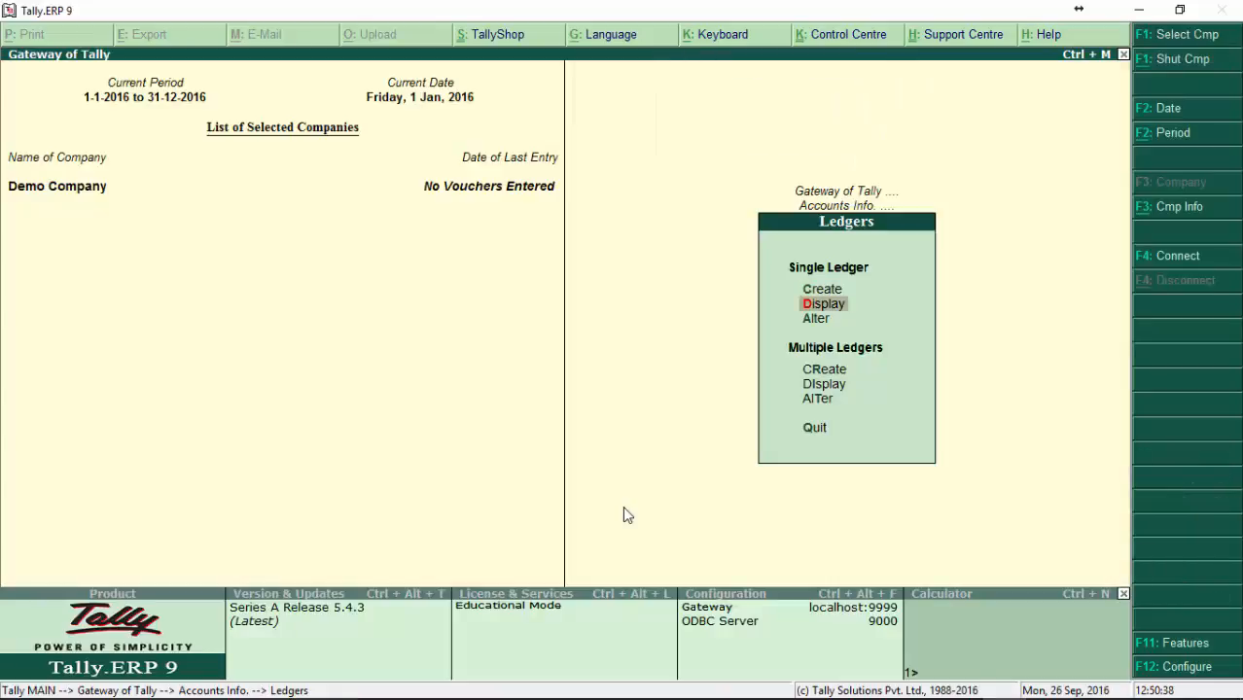
key("Up")
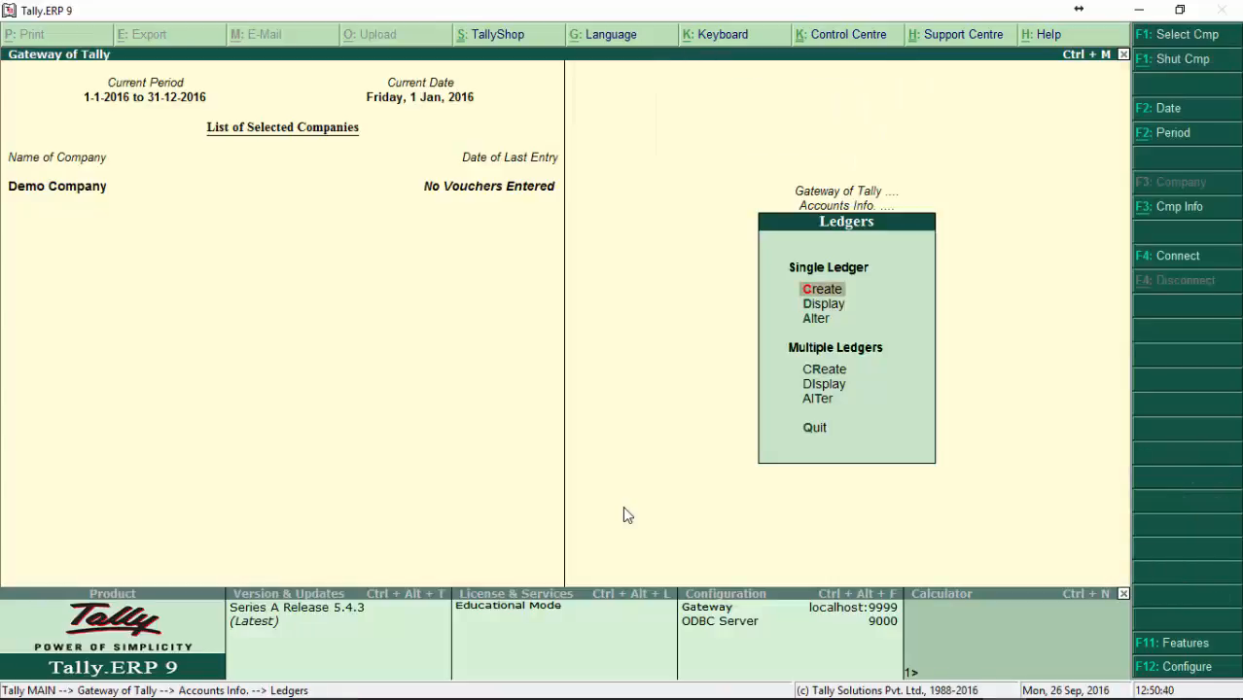
key("Down")
key("Down")
key("Down")
key("Down")
key("Down")
key("Up")
key("Up")
key("Up")
key("Up")
key("Up")
key("Down")
key("Down")
key("Down")
key("Up")
key("Up")
key("Up")
Step: Reopen the single ledger creation form briefly and quit it unsaved
key("Return")
key("Escape")
key("Return")
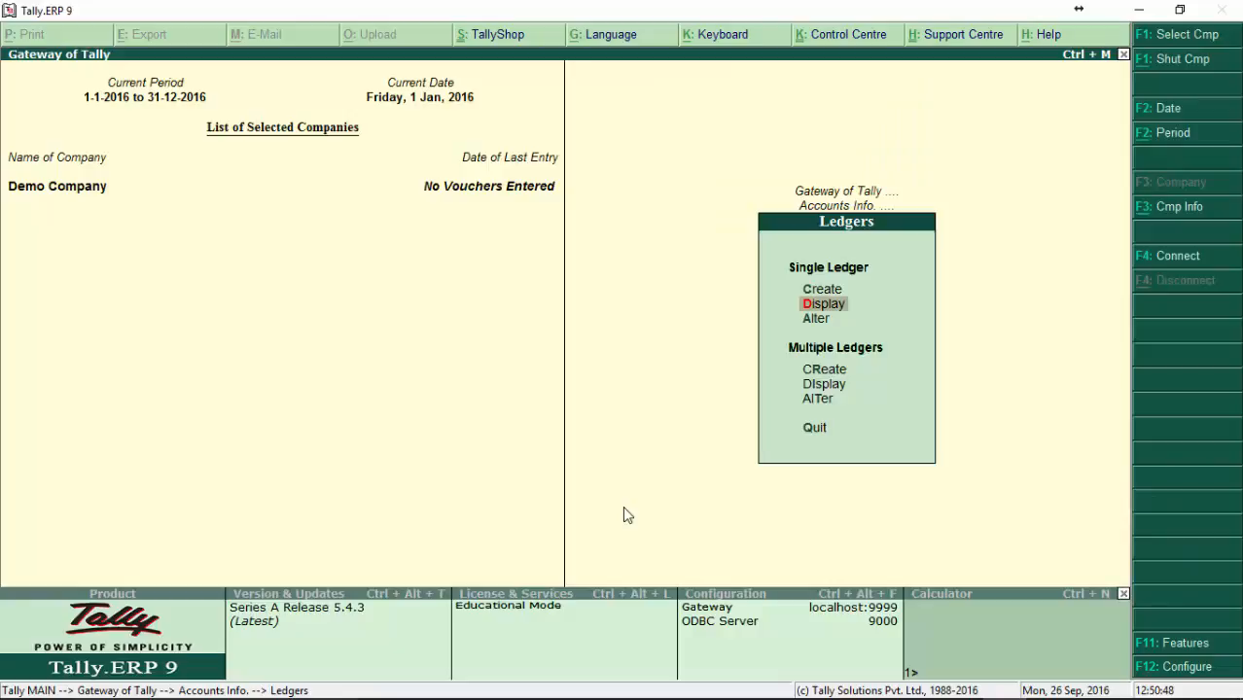
Step: View the ledger selection lists for displaying and for altering a single ledger
key("Return")
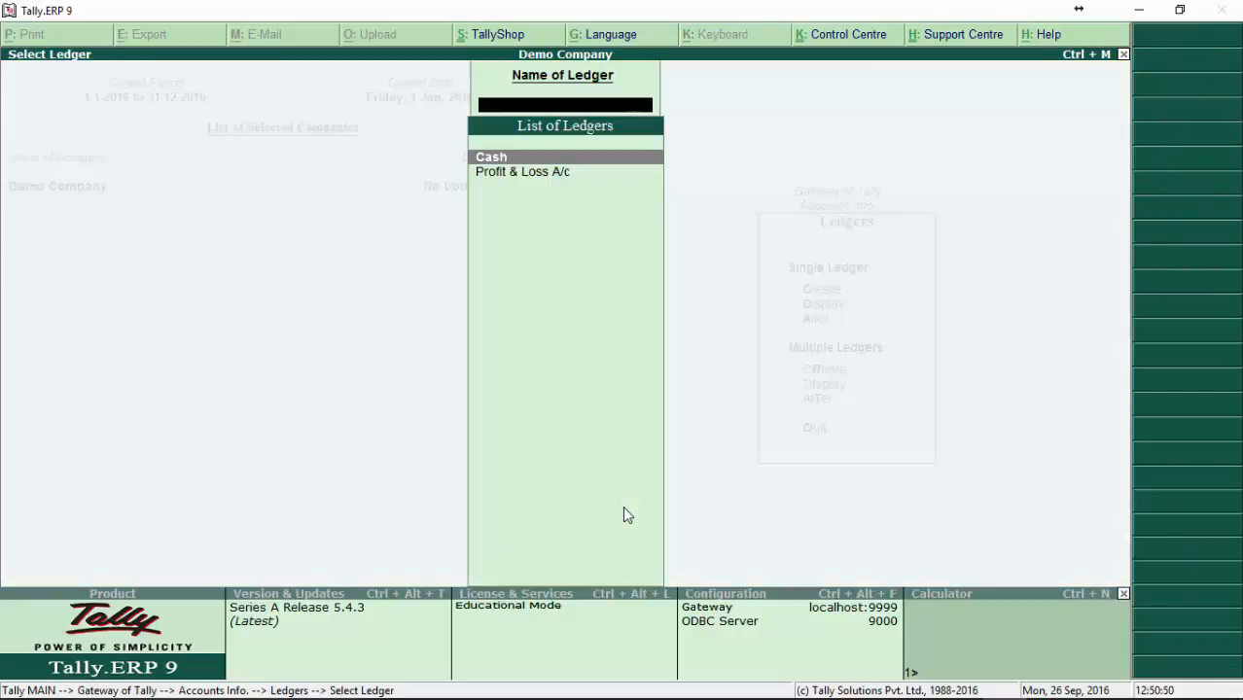
key("Escape")
key("Down")
key("Return")
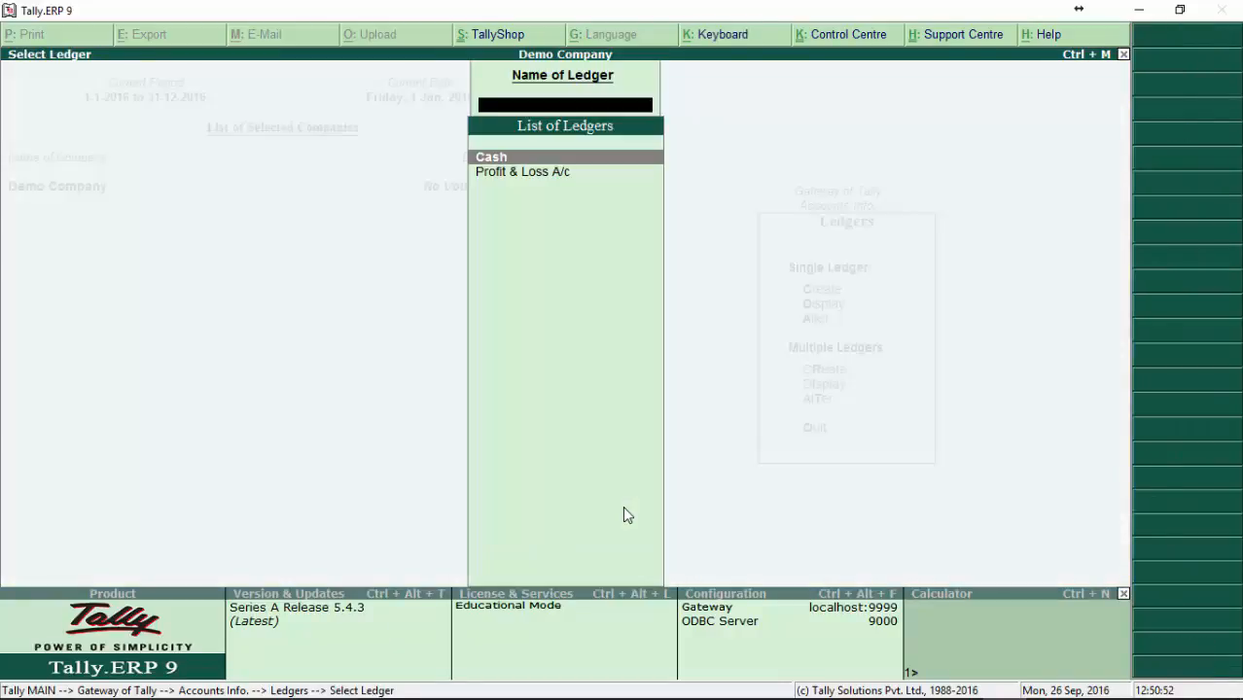
Step: Review the ledgers offered in the list for displaying a single ledger, then leave the list
key("Escape")
key("Up")
key("Return")
key("Down")
key("Up")
key("Down")
key("Up")
key("Down")
key("Up")
key("Down")
key("Up")
key("Down")
key("Up")
key("Down")
key("Up")
key("Down")
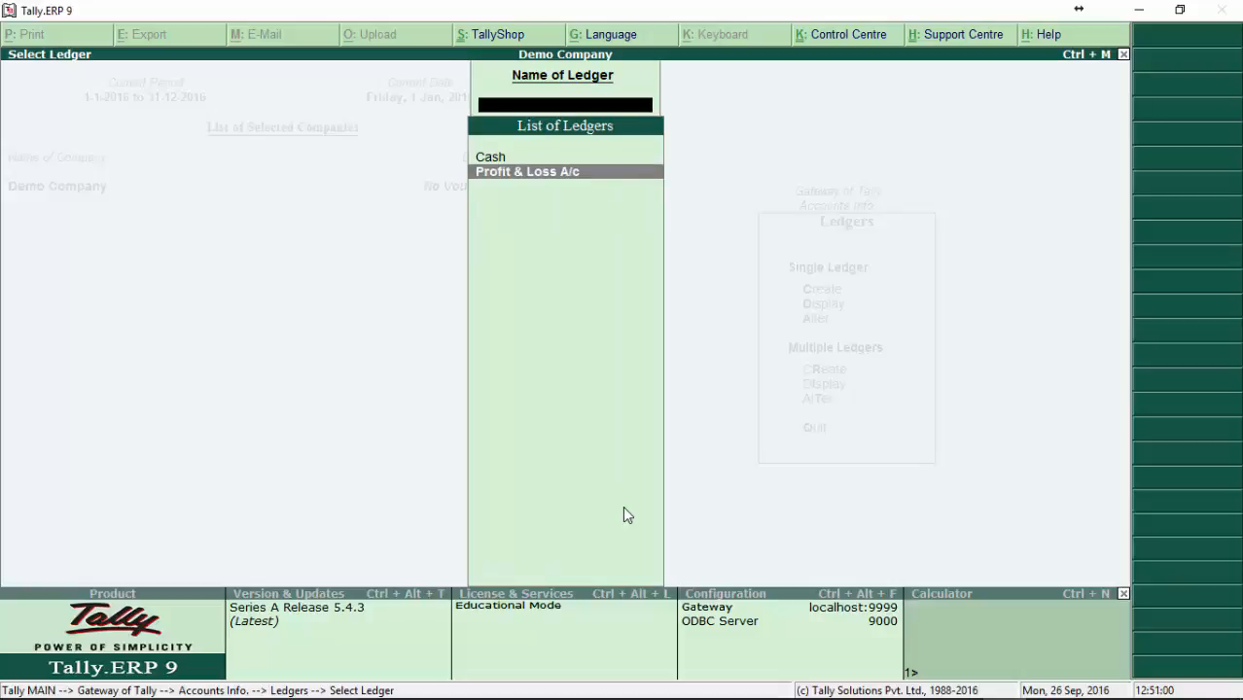
key("Up")
key("Down")
key("Up")
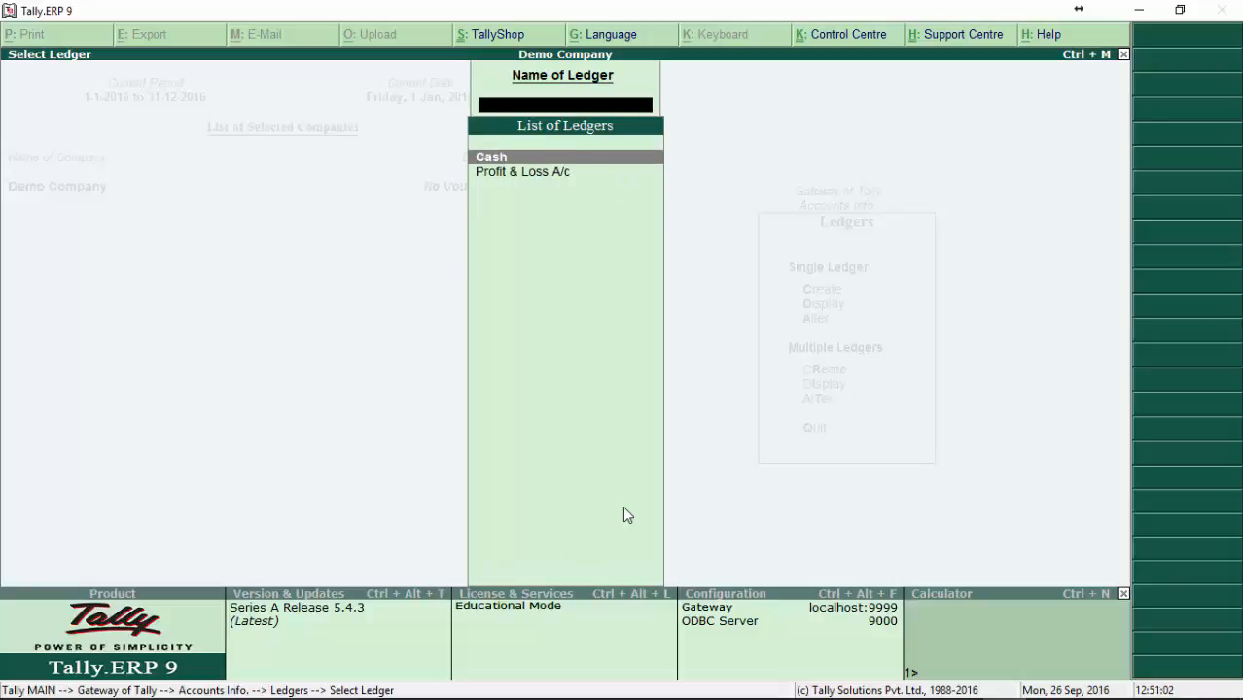
key("Down")
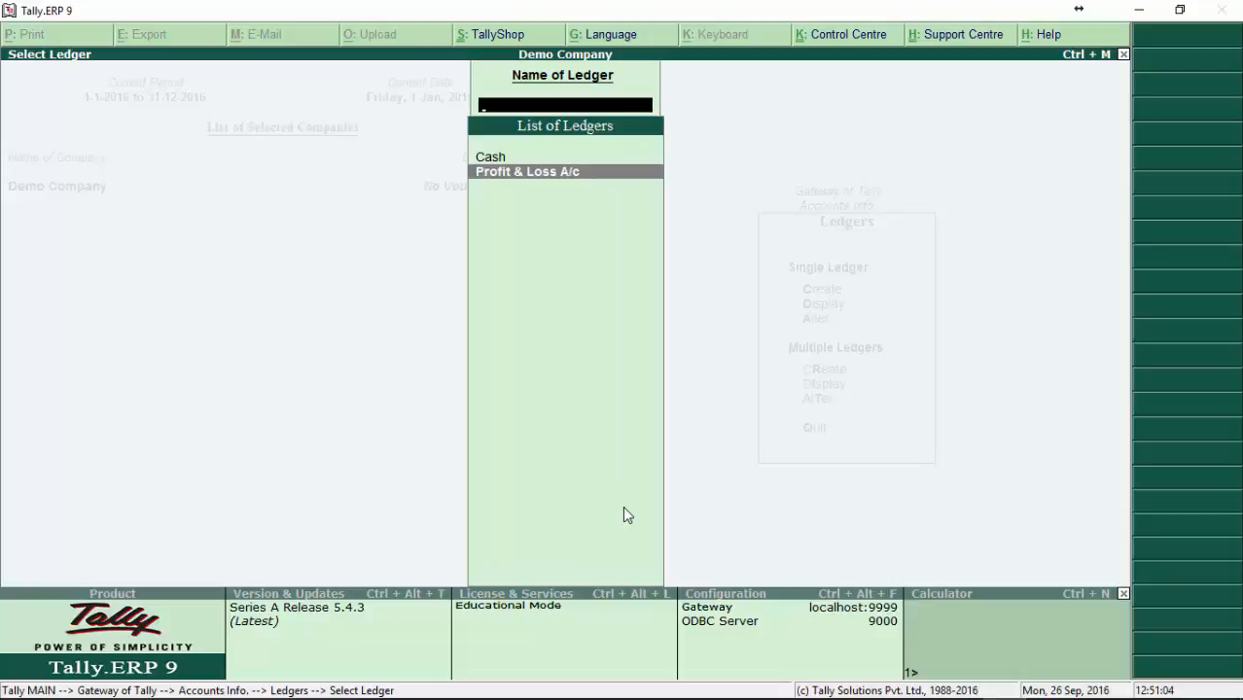
key("Escape")
Step: Start a new single ledger named Ghana Commercial Bank with the alias GCB
key("Up")
key("Return")
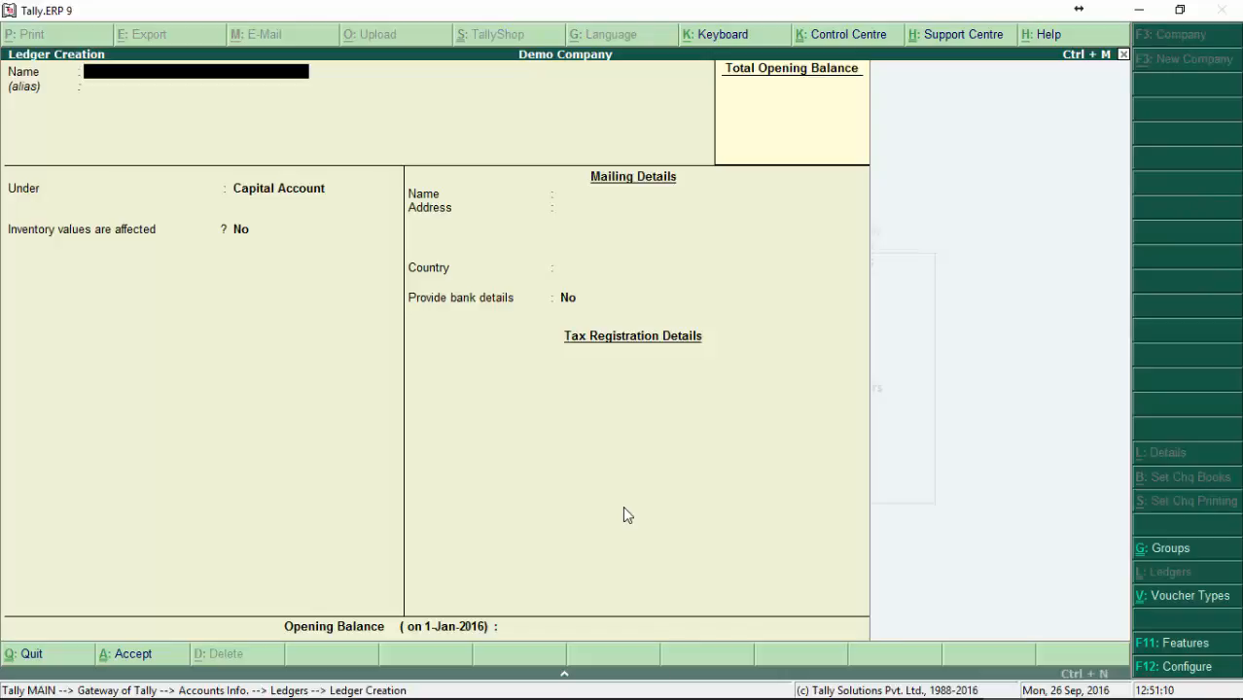
type("Ghana Commercial Bank")
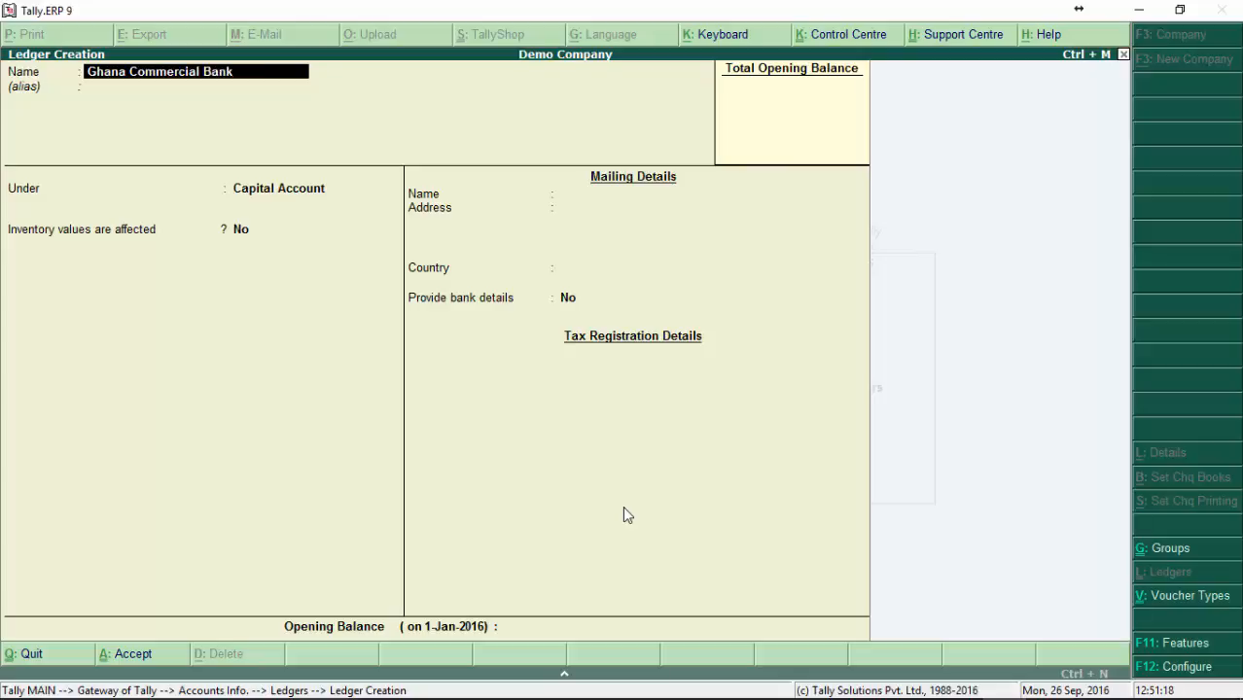
key("Return")
type("GCB")
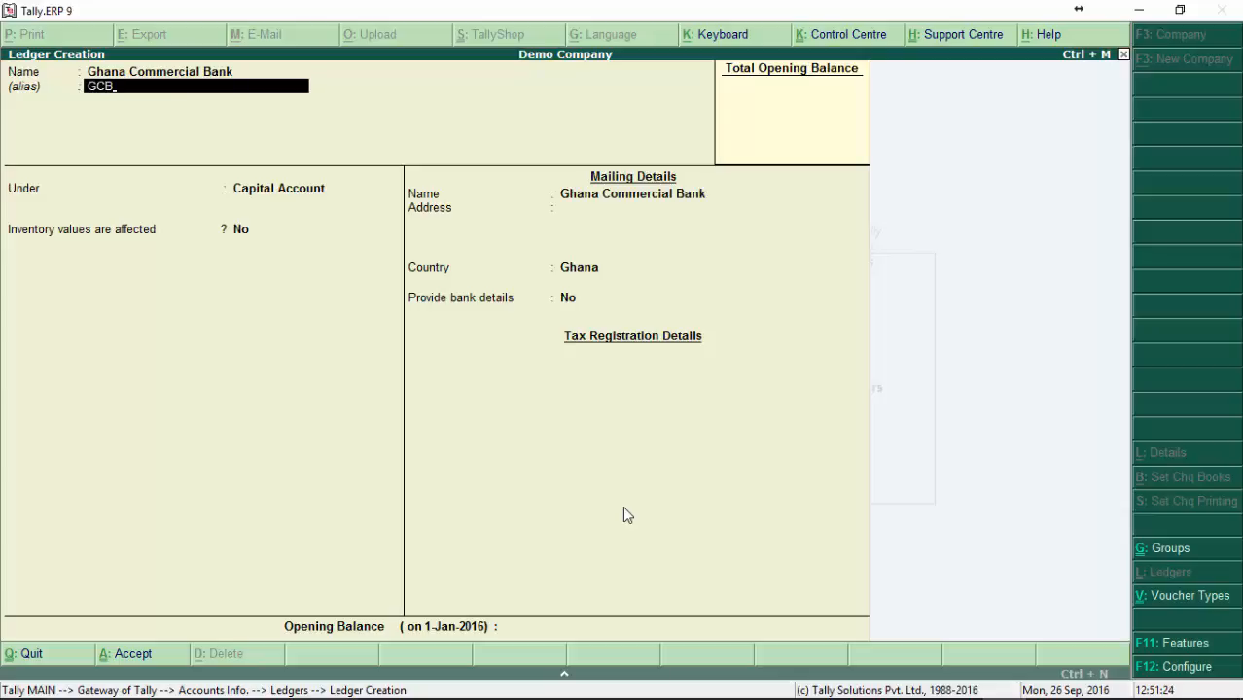
key("Return")
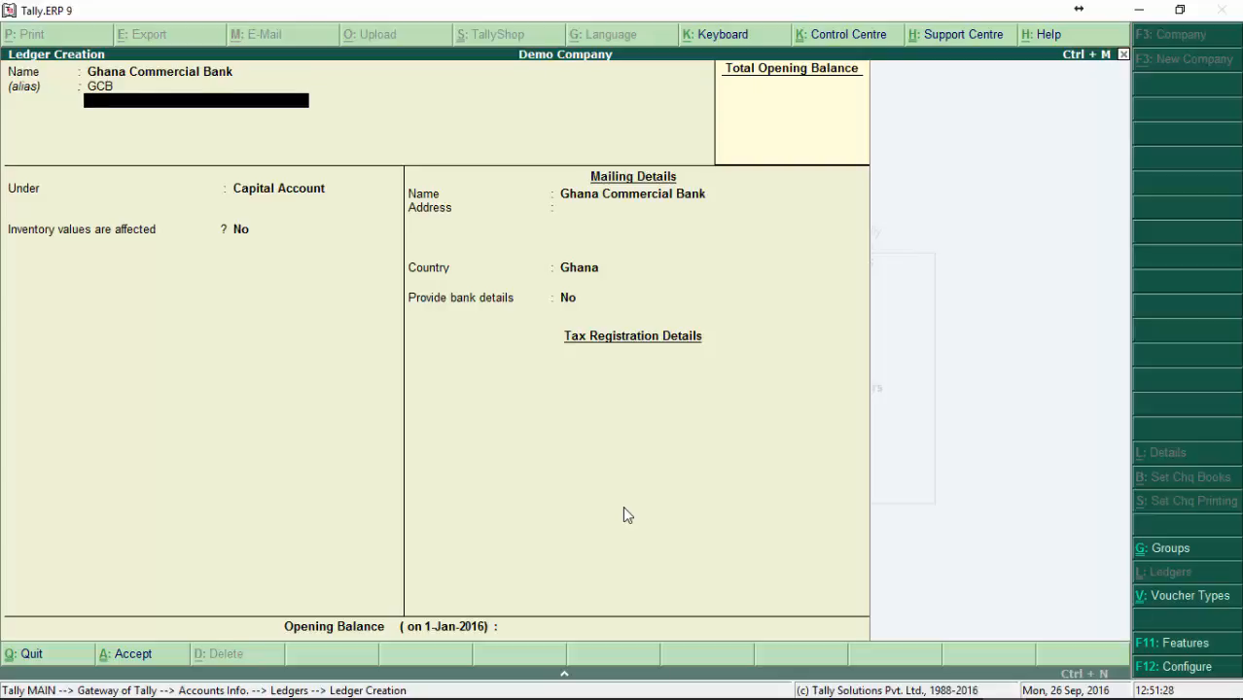
key("Return")
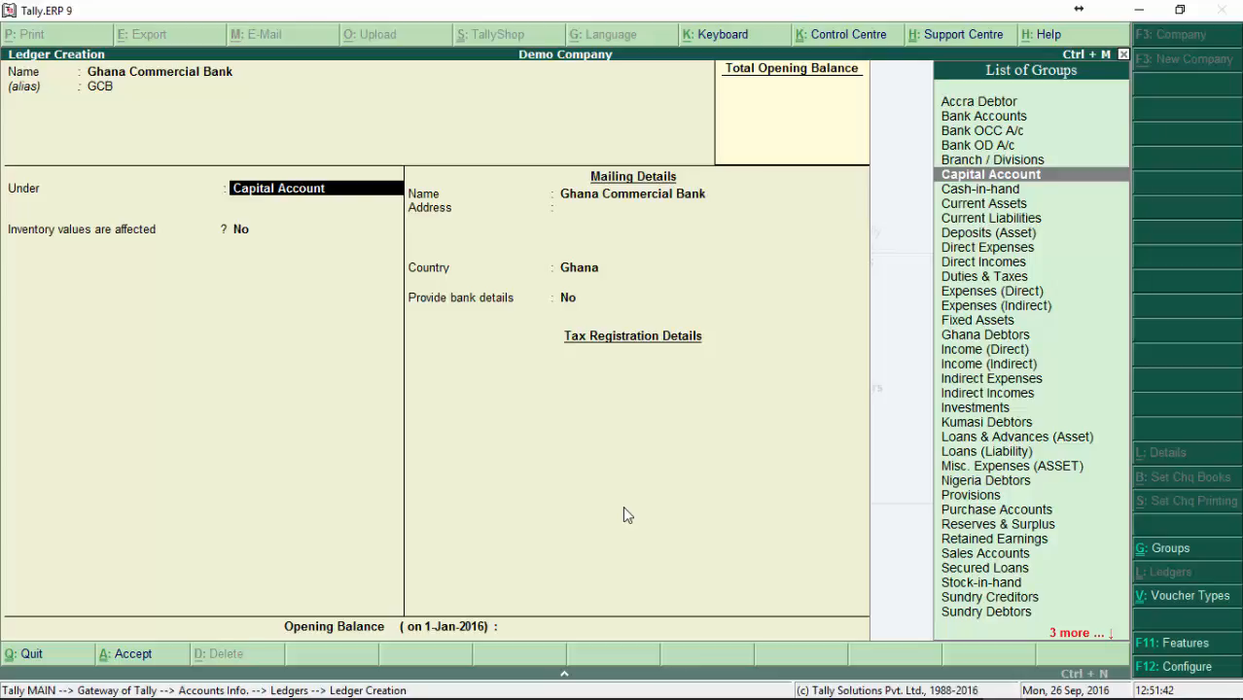
Step: Place the Ghana Commercial Bank ledger under Bank Accounts and keep 1-Jan-2016 as the effective date for reconciliation
type("Ban")
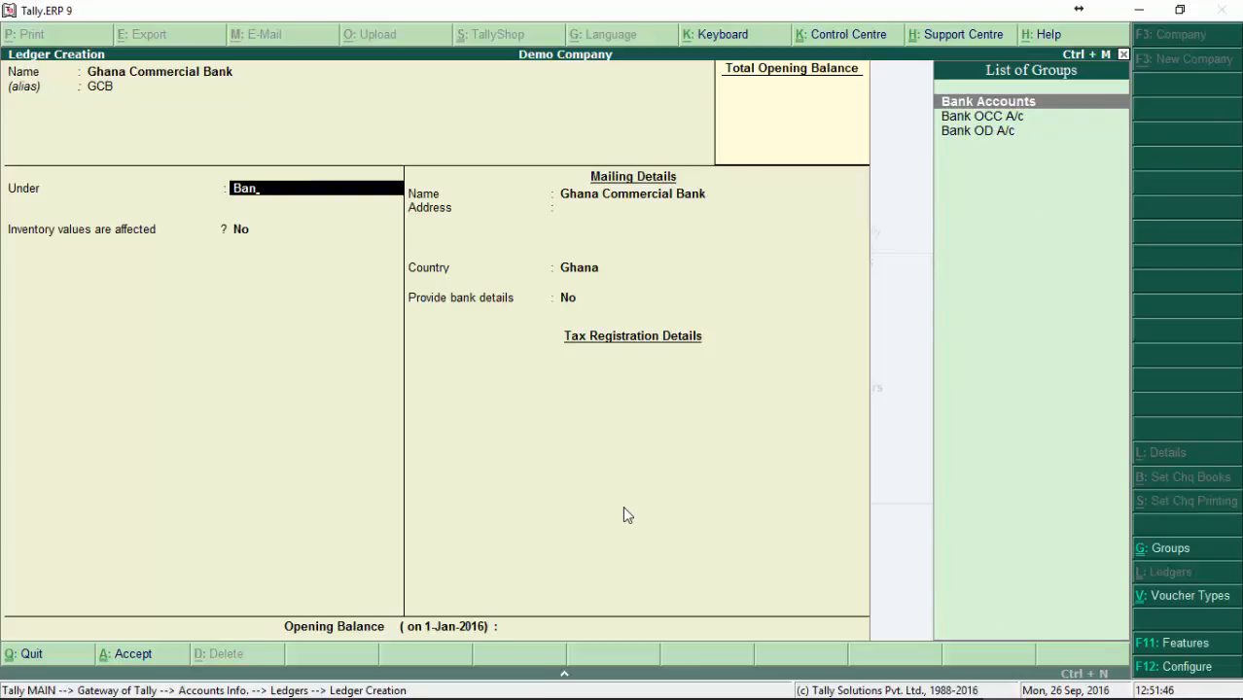
key("Return")
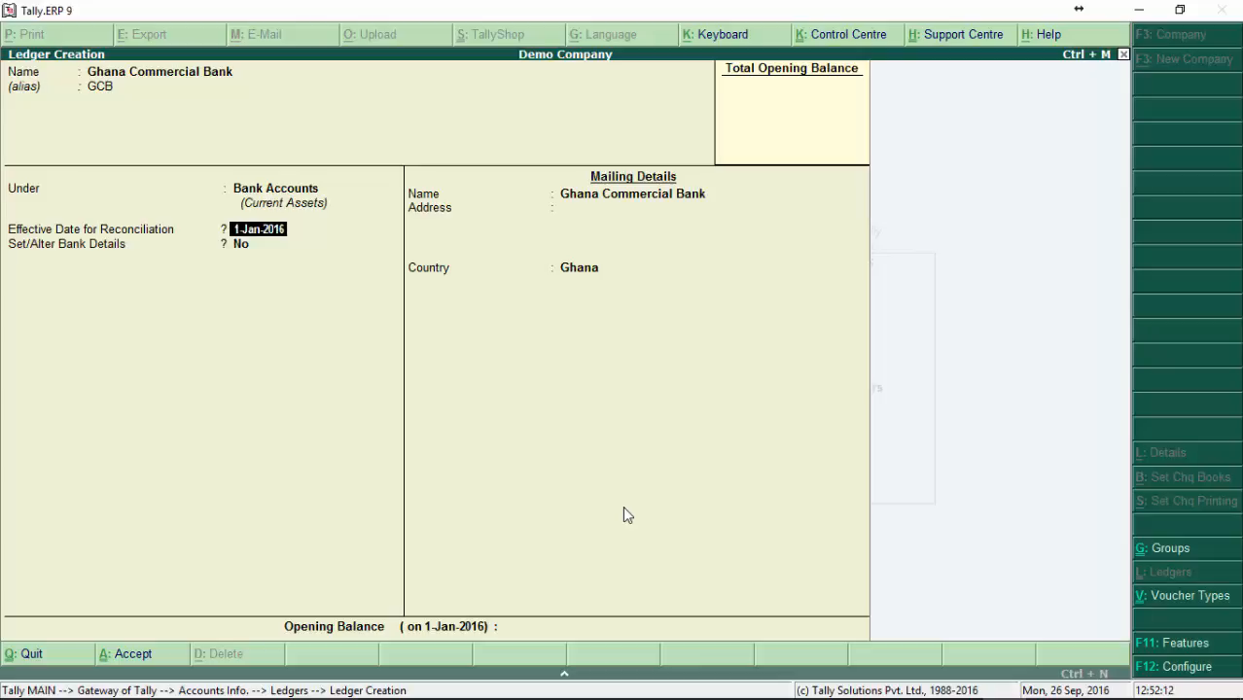
key("Return")
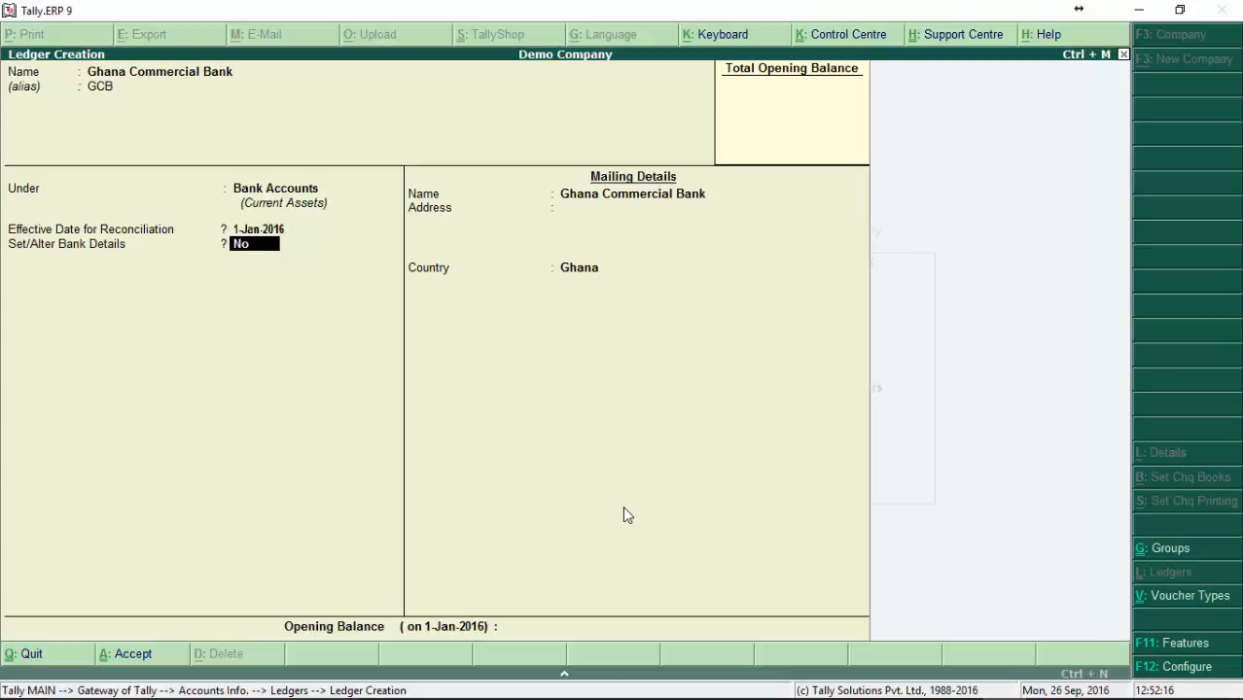
Step: Enable Set/Alter Bank Details for Ghana Commercial Bank, view the bank details form and quit it without entries
type("y")
key("BackSpace")
type("y")
type("n")
key("BackSpace")
type("y")
key("Return")
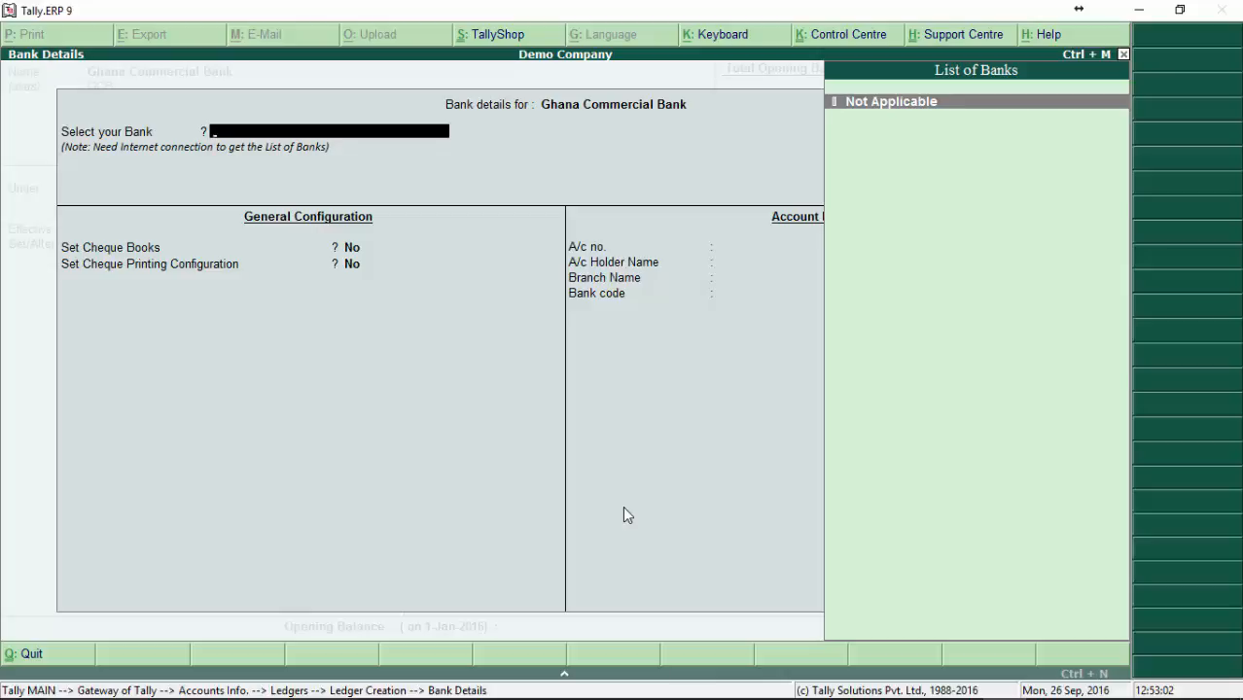
key("Escape")
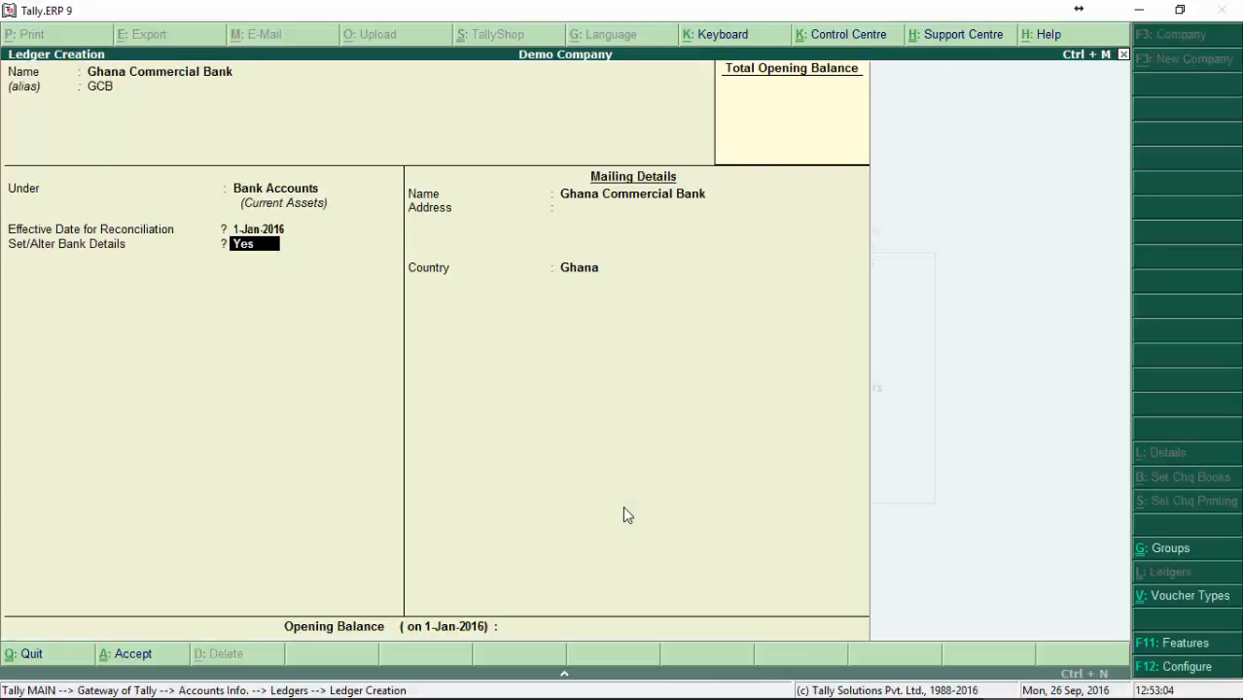
Step: Set Set/Alter Bank Details to No and accept the mailing name, blank address and country Ghana
key("n")
key("Return")
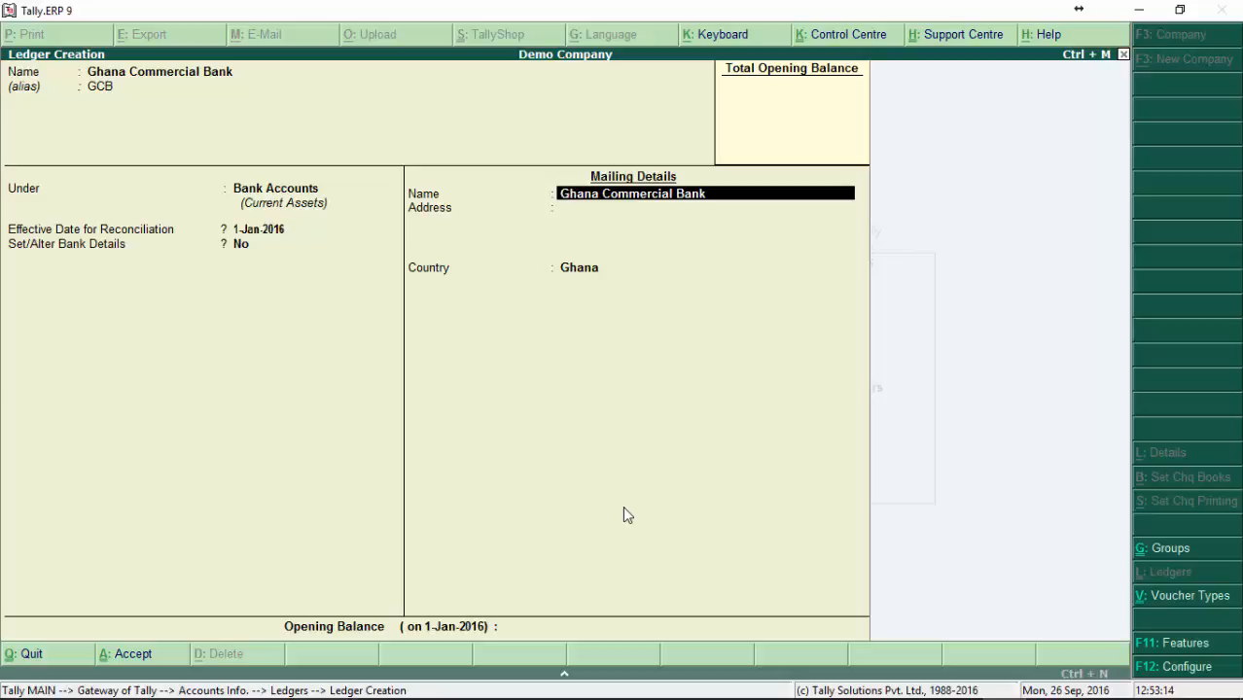
key("Return")
key("Return")
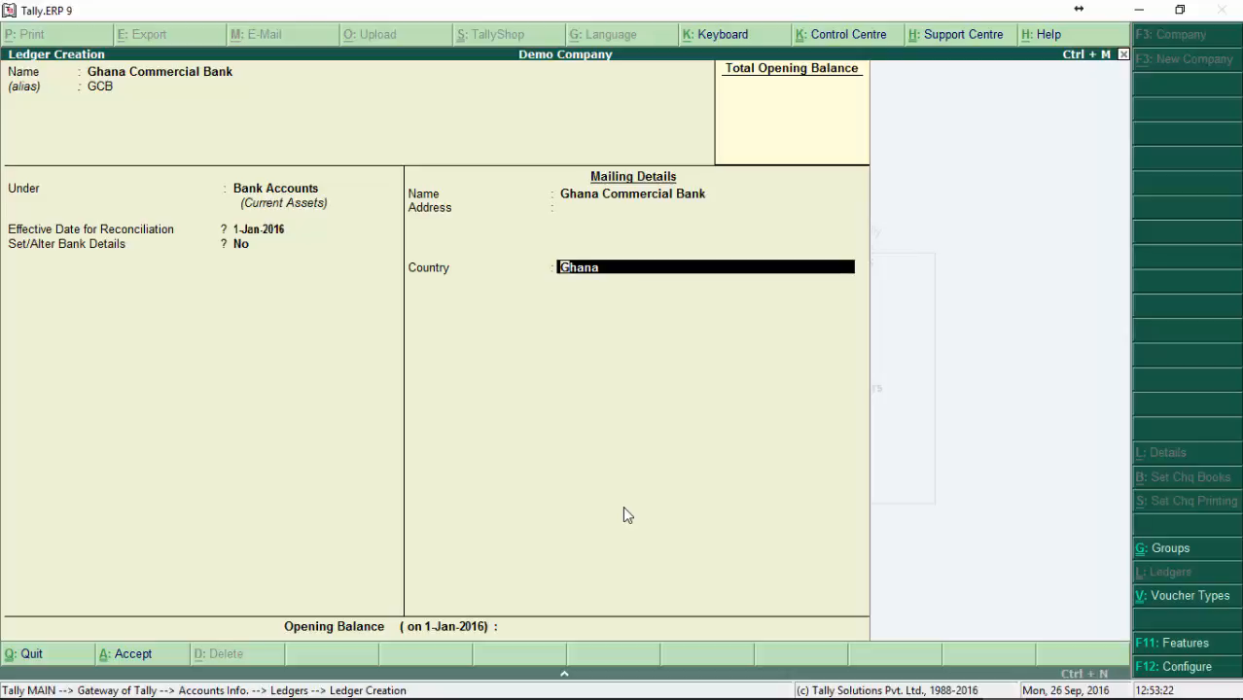
key("Return")
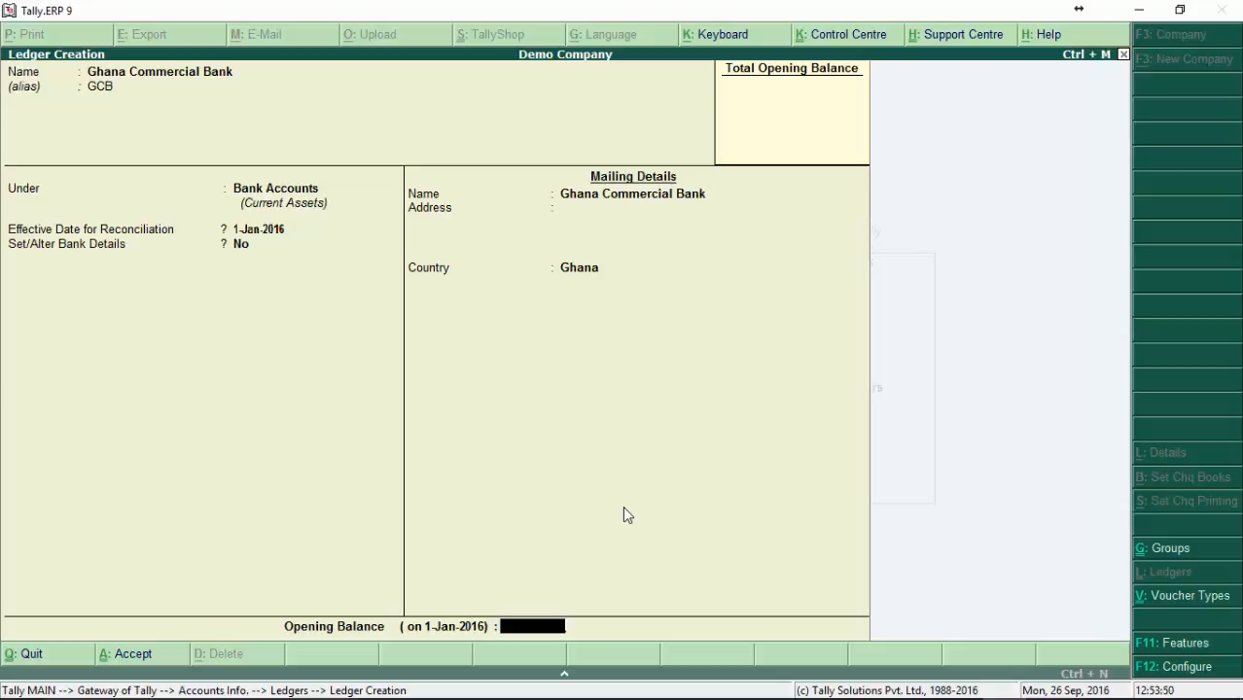
Step: Enter a debit opening balance of 2000 for Ghana Commercial Bank and save the ledger
type("2000")
key("Return")
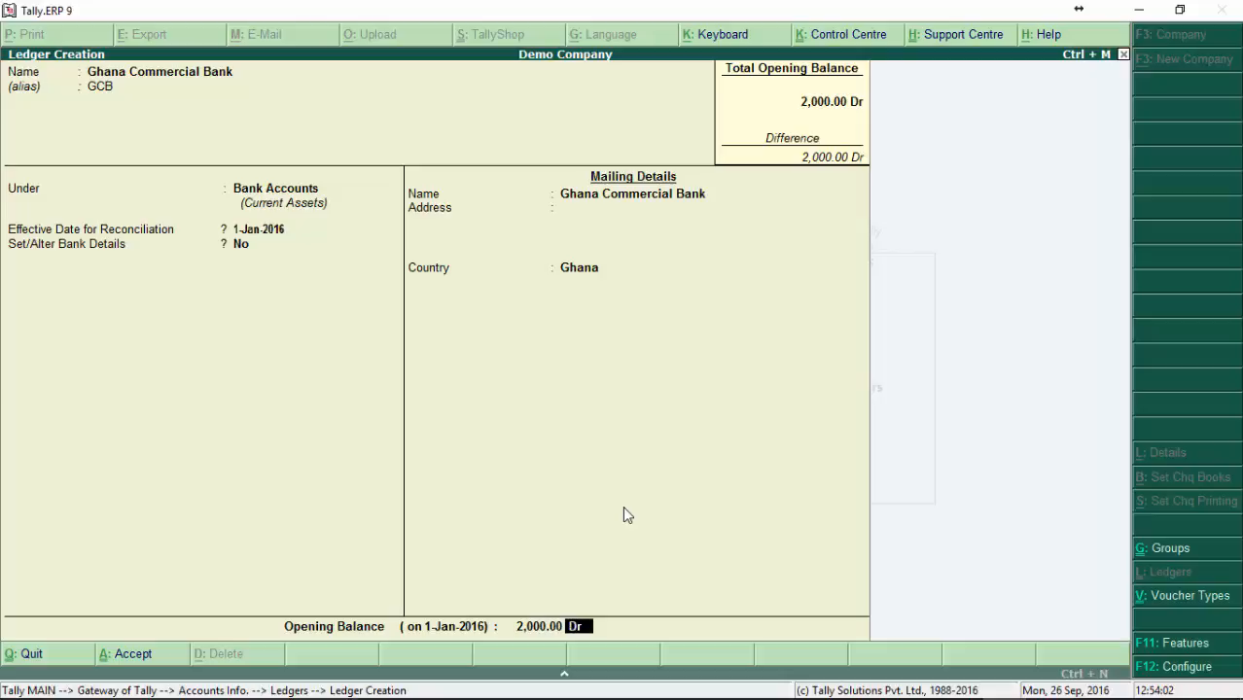
key("Return")
key("Return")
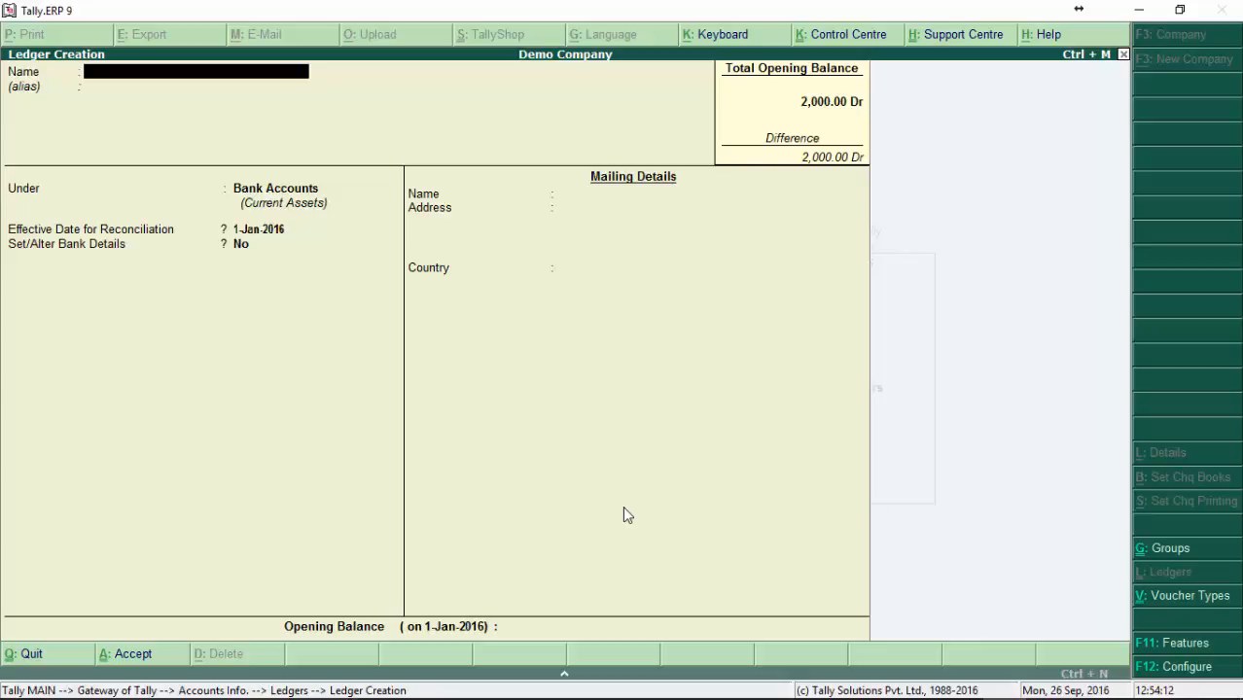
Step: Start another ledger named Mr AAAA without an alias and place it under the Accra Debtor group
type("Mr AAAA")
key("Return")
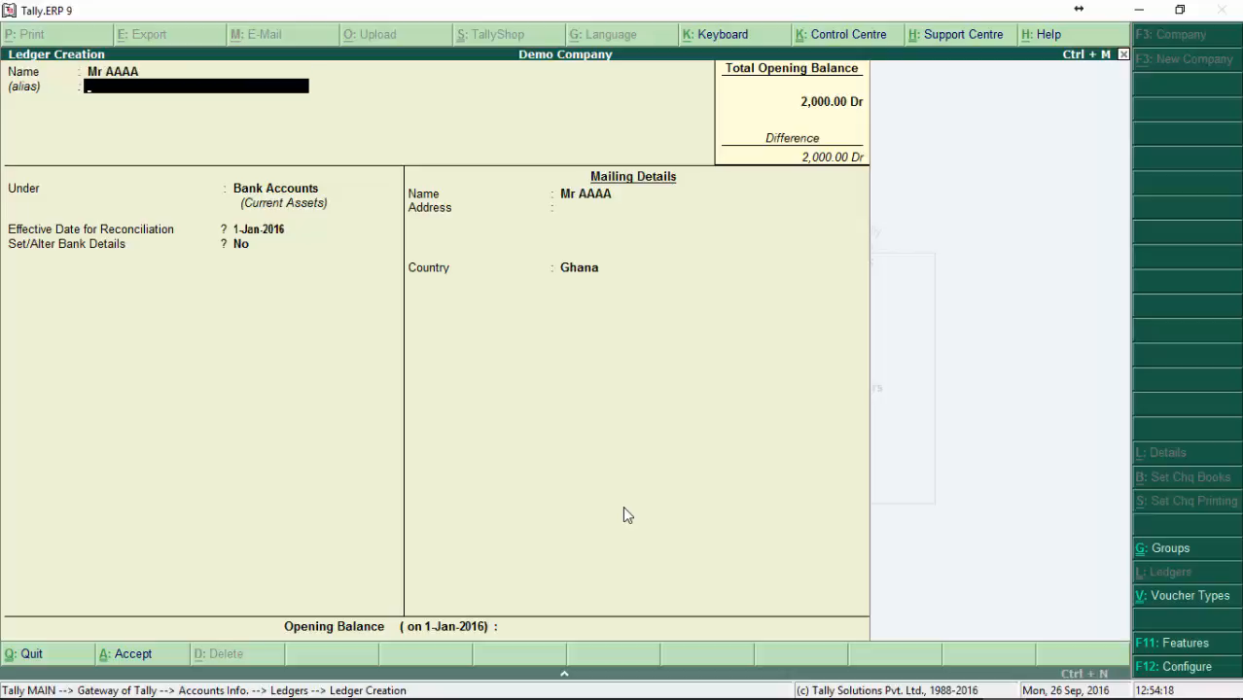
key("Return")
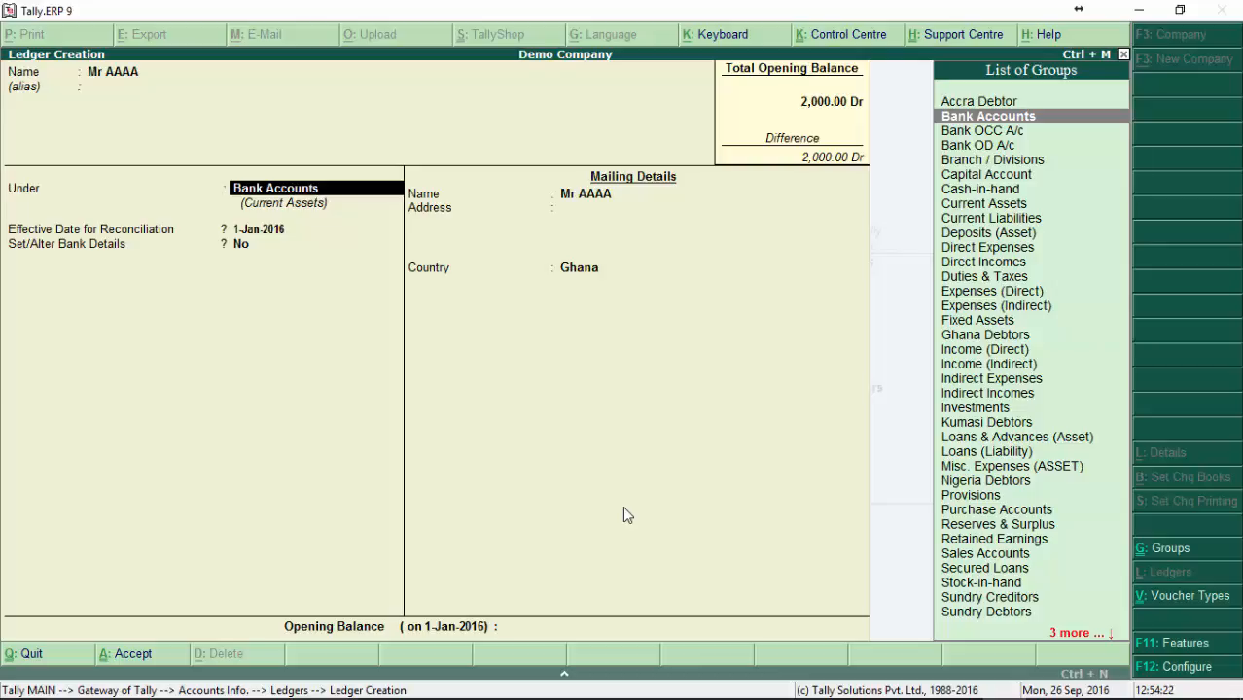
type("Acc")
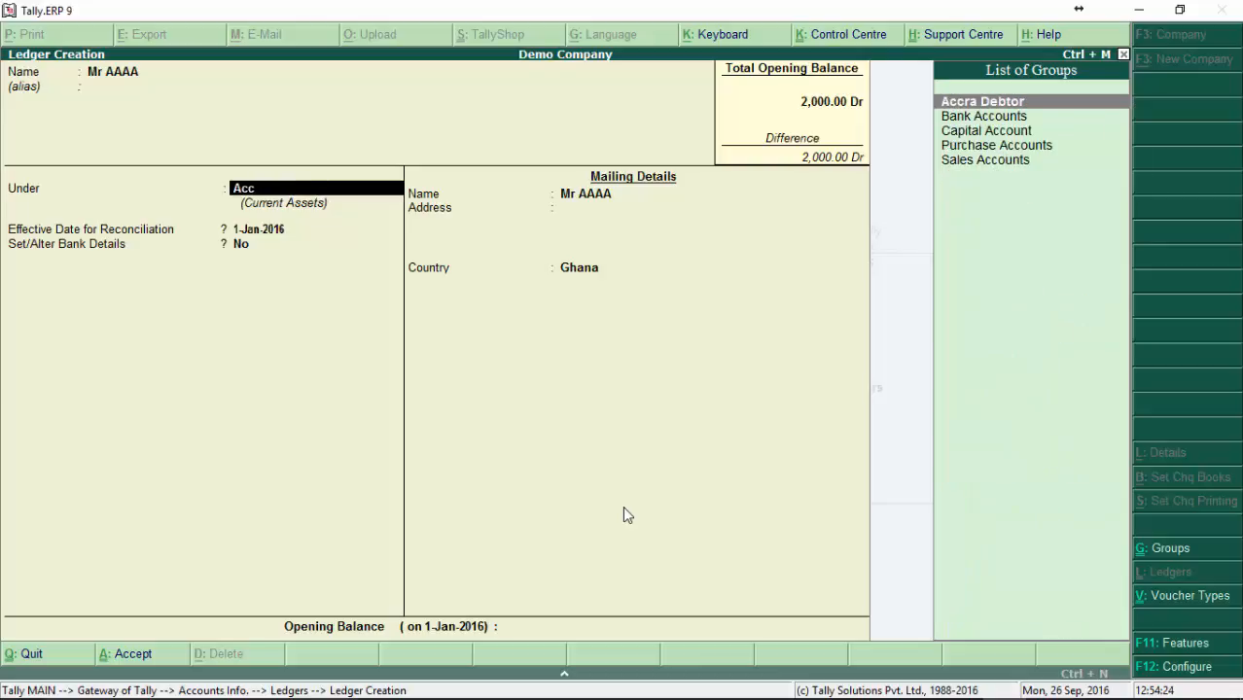
key("Return")
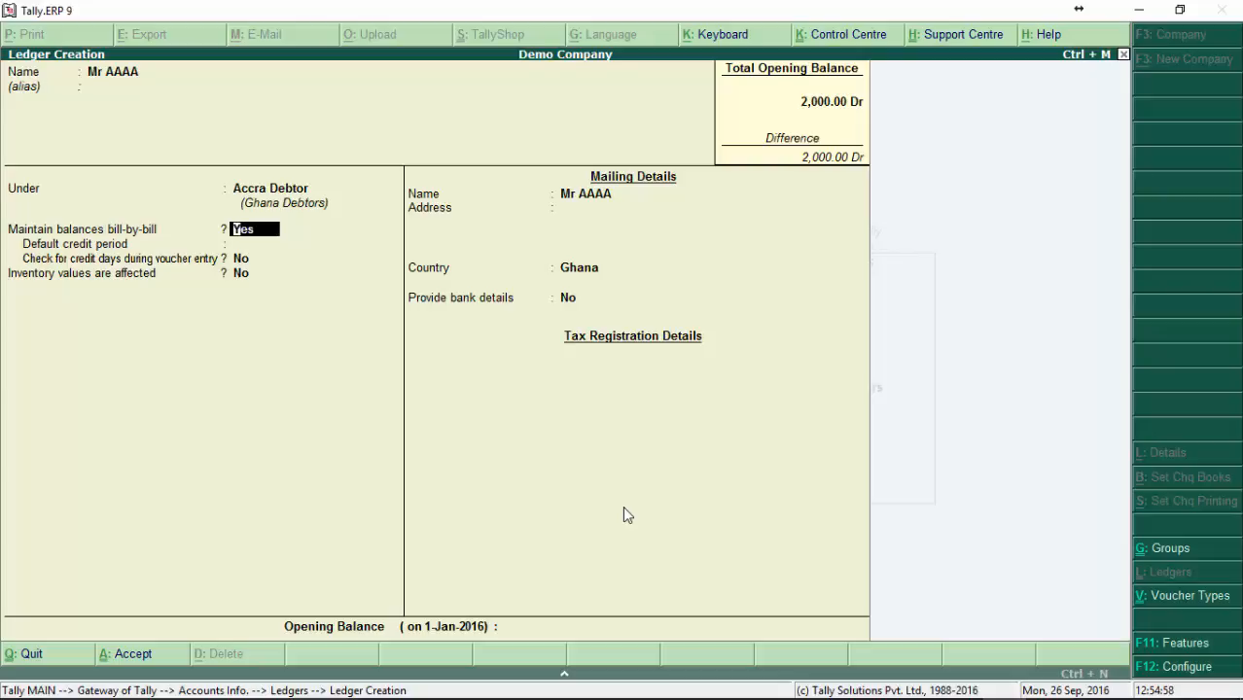
Step: Keep bill-by-bill balances at Yes, leave the default credit period blank and keep the credit days check at No
key("Return")
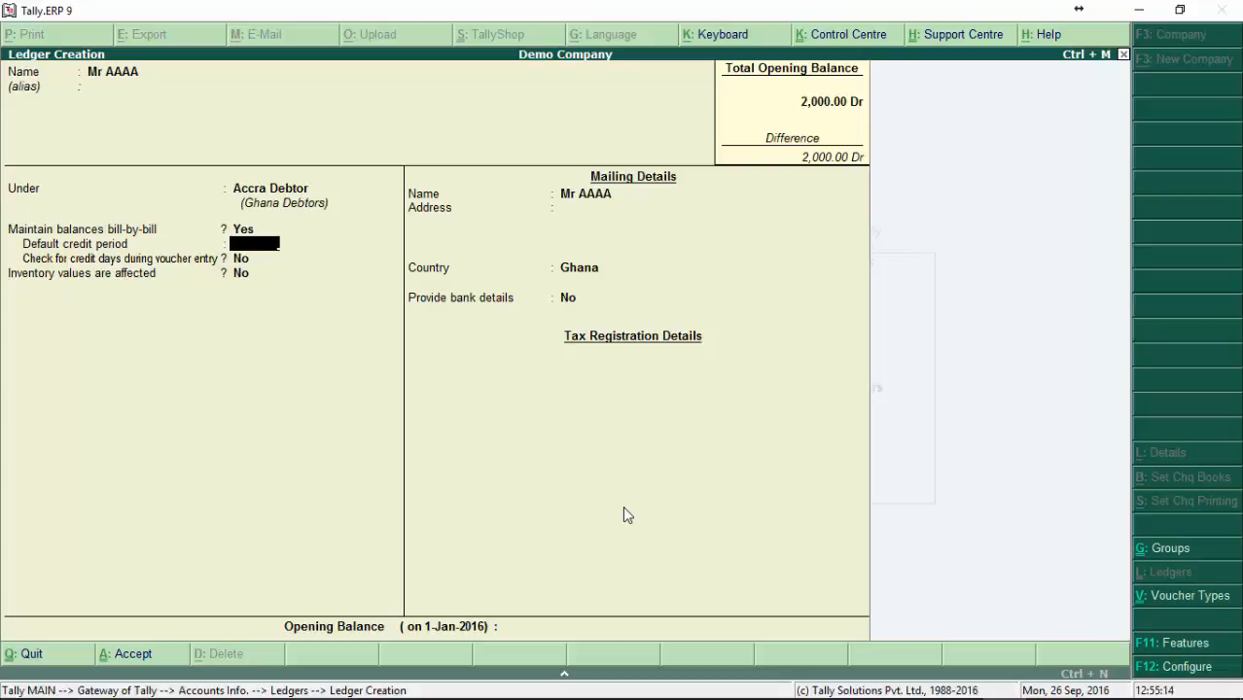
key("Return")
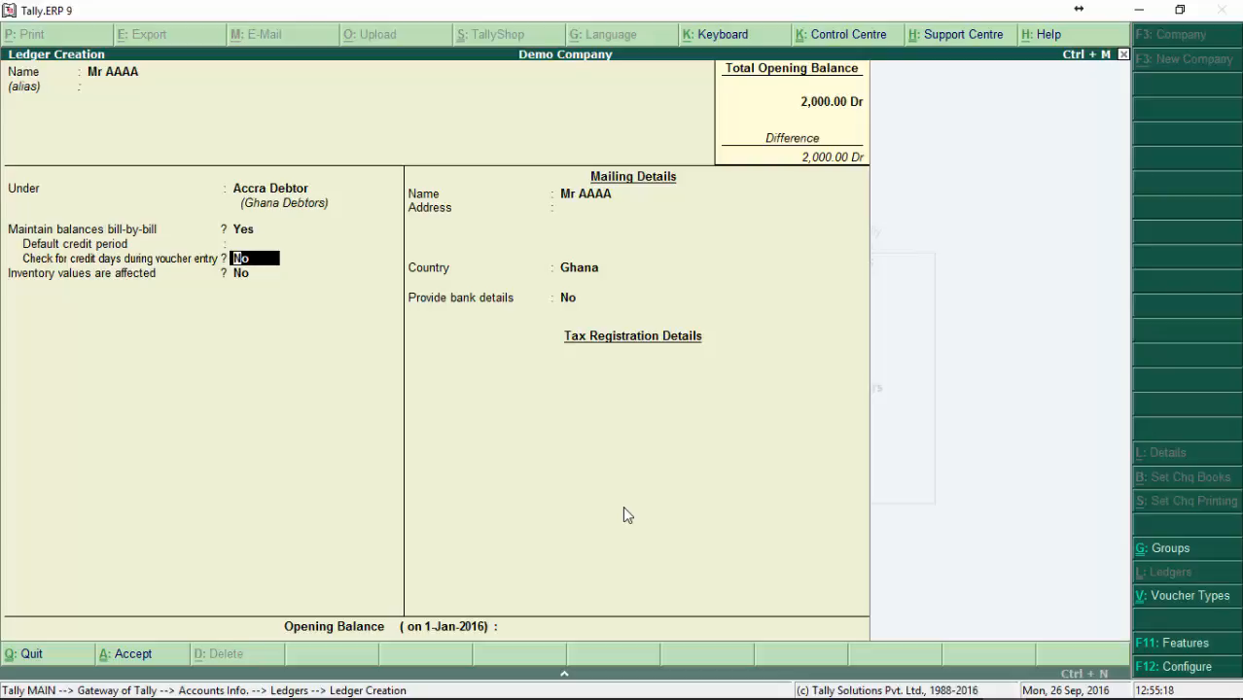
key("Return")
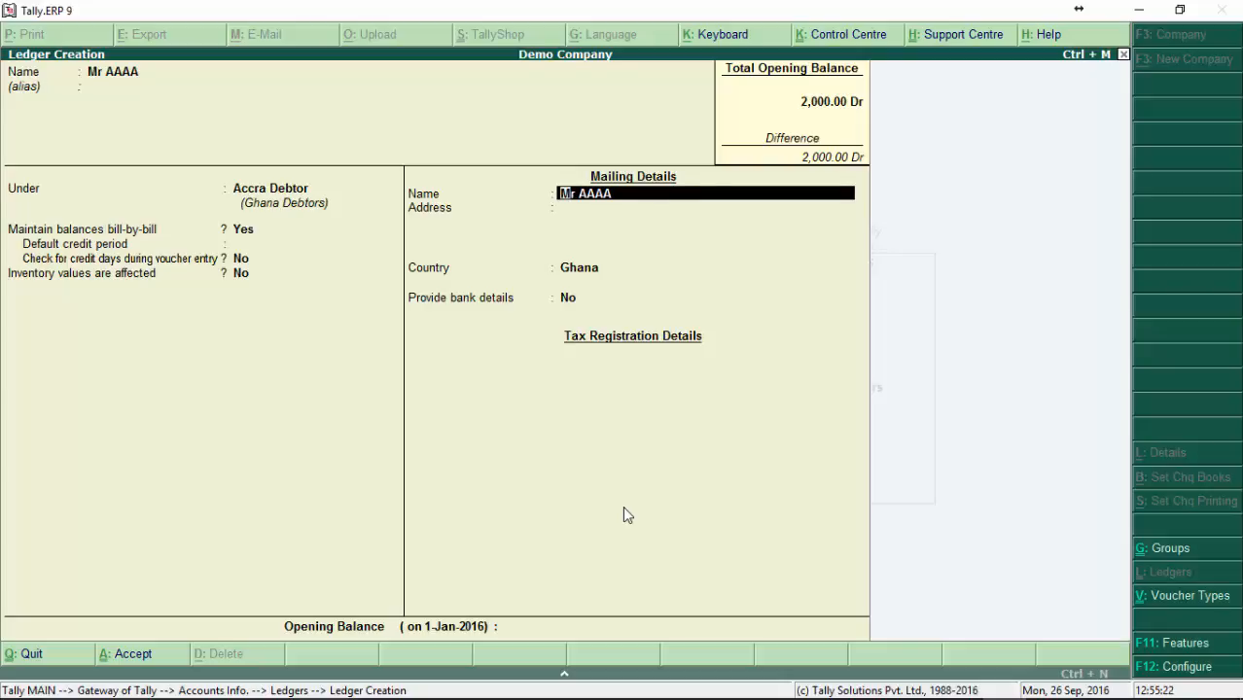
Step: Accept the default mailing and bank details, save the Mr AAAA ledger without an opening balance and quit ledger creation
key("Return")
key("Return")
key("Return")
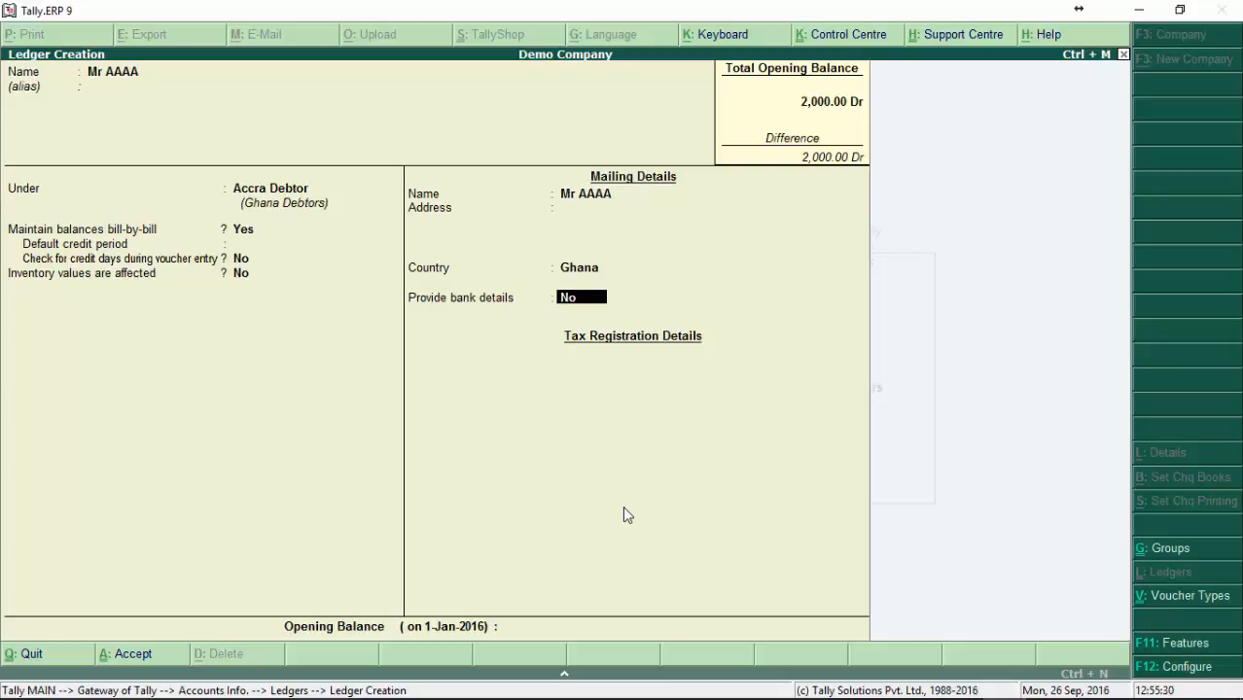
key("Return")
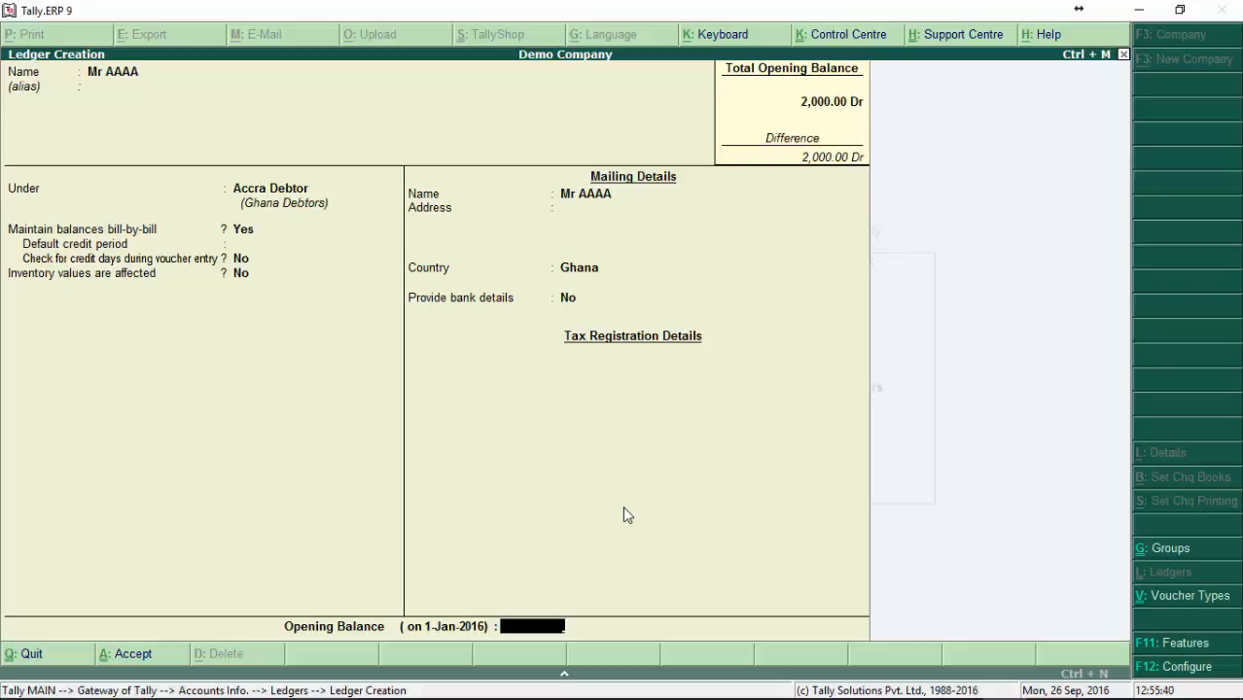
key("Return")
key("y")
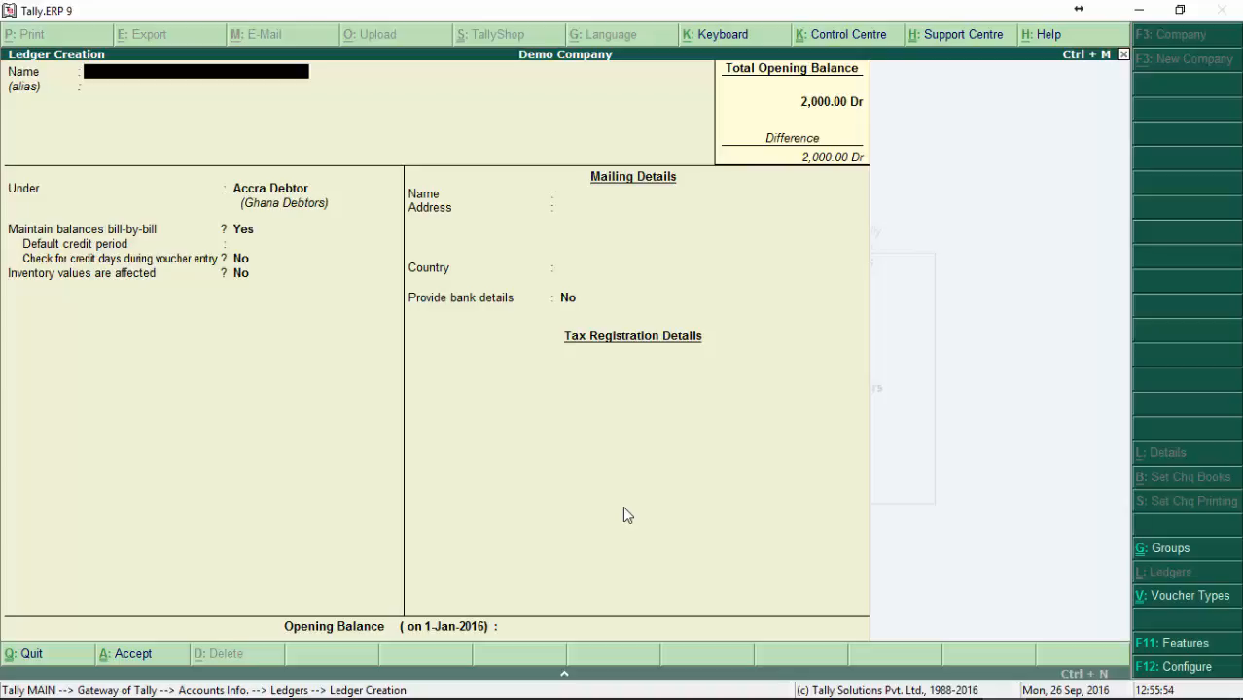
key("Escape")
key("y")
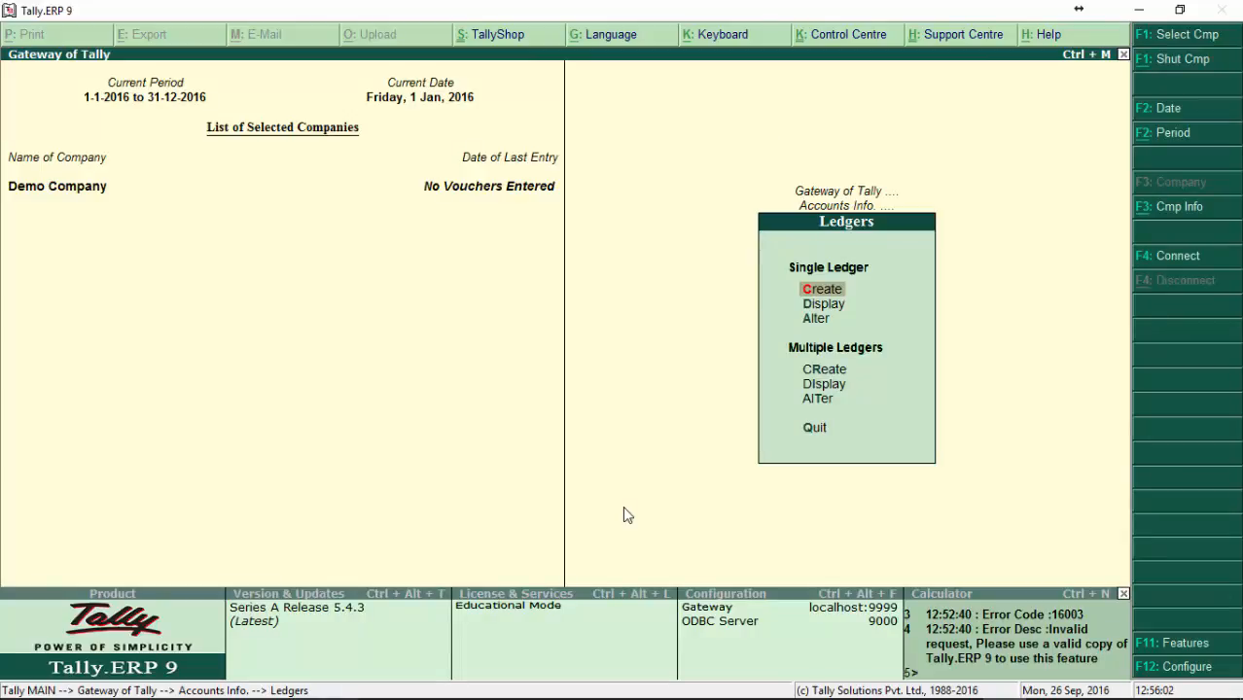
Step: Check the list for displaying a single ledger for the newly created GCB, Ghana Commercial Bank and Mr AAAA entries
key("Down")
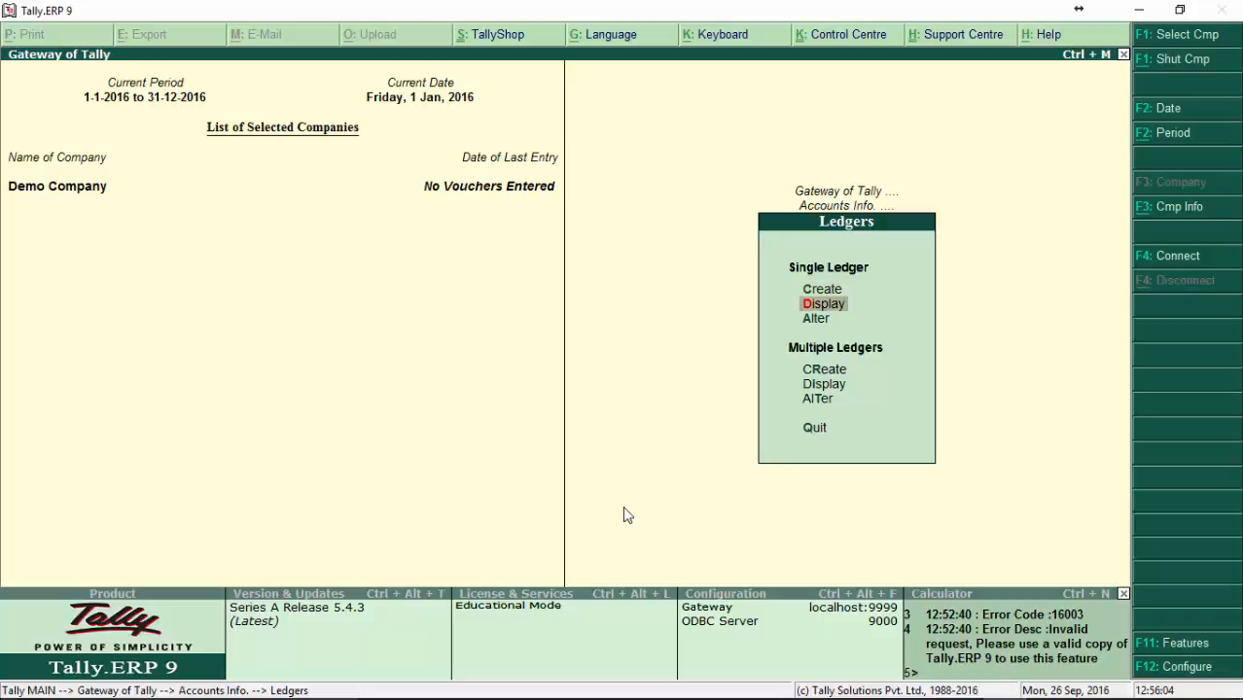
key("Down")
key("Up")
key("Return")
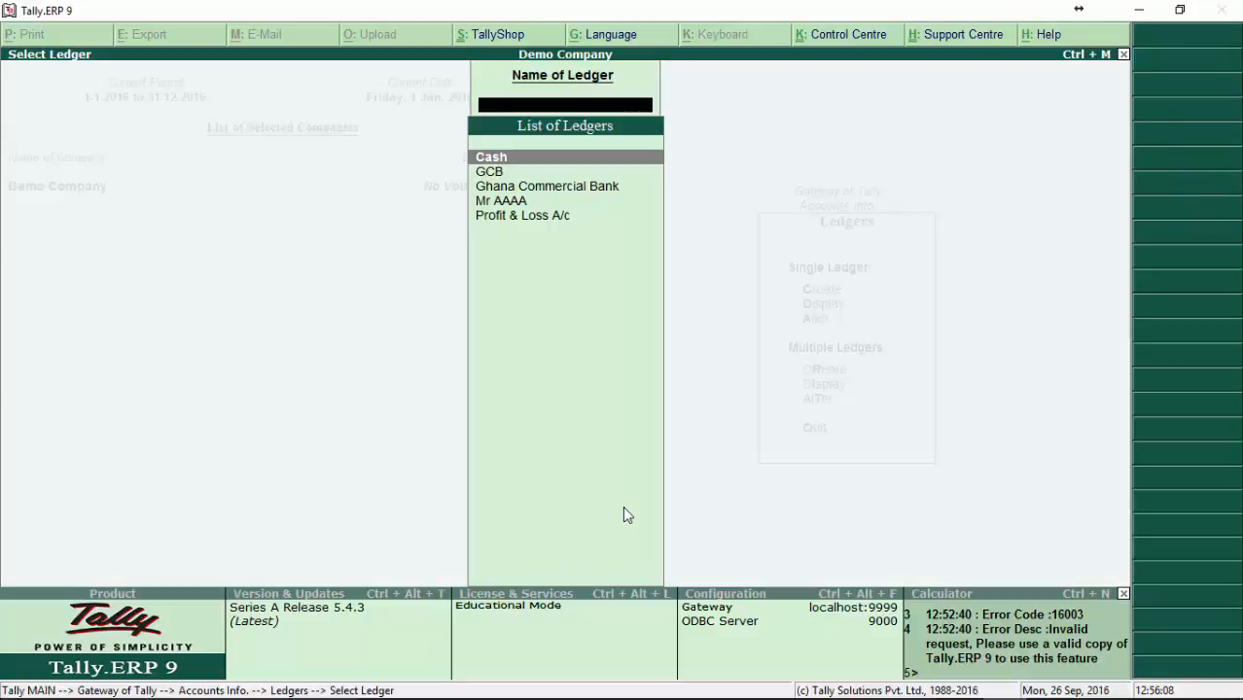
key("Down")
key("Down")
key("Down")
key("Up")
key("Up")
key("Up")
key("Down")
key("Down")
key("Down")
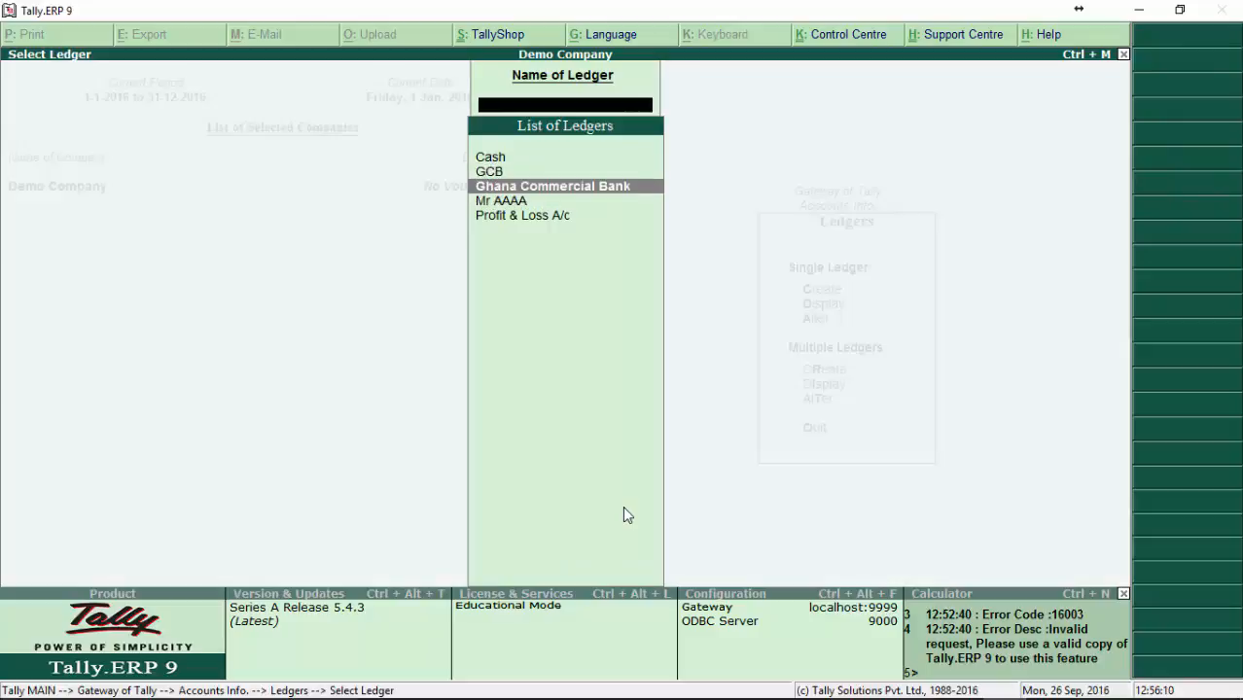
key("Up")
key("Down")
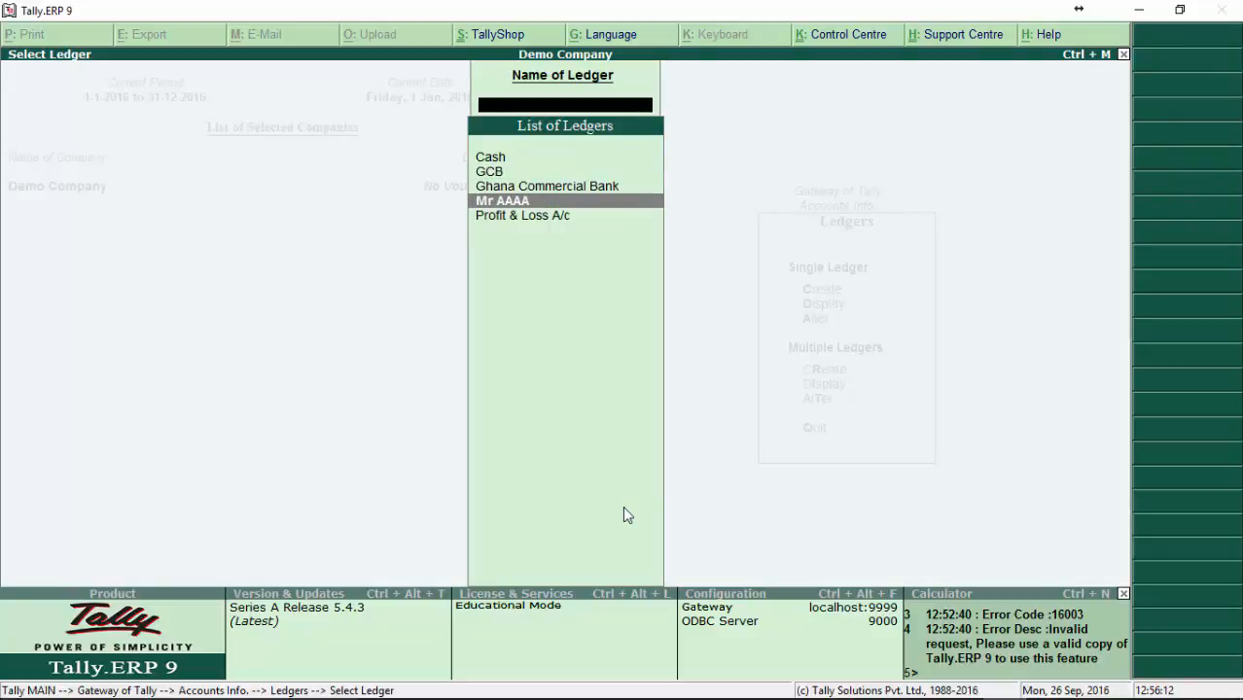
key("Up")
key("Down")
key("Up")
key("Down")
key("Up")
Step: View the ledger selection list for altering a single ledger and leave it
key("Down")
key("Escape")
key("Down")
key("Return")
key("Escape")
Step: View the GCB and neighbouring ledgers' details in single ledger display, and leave the display
key("Up")
key("Return")
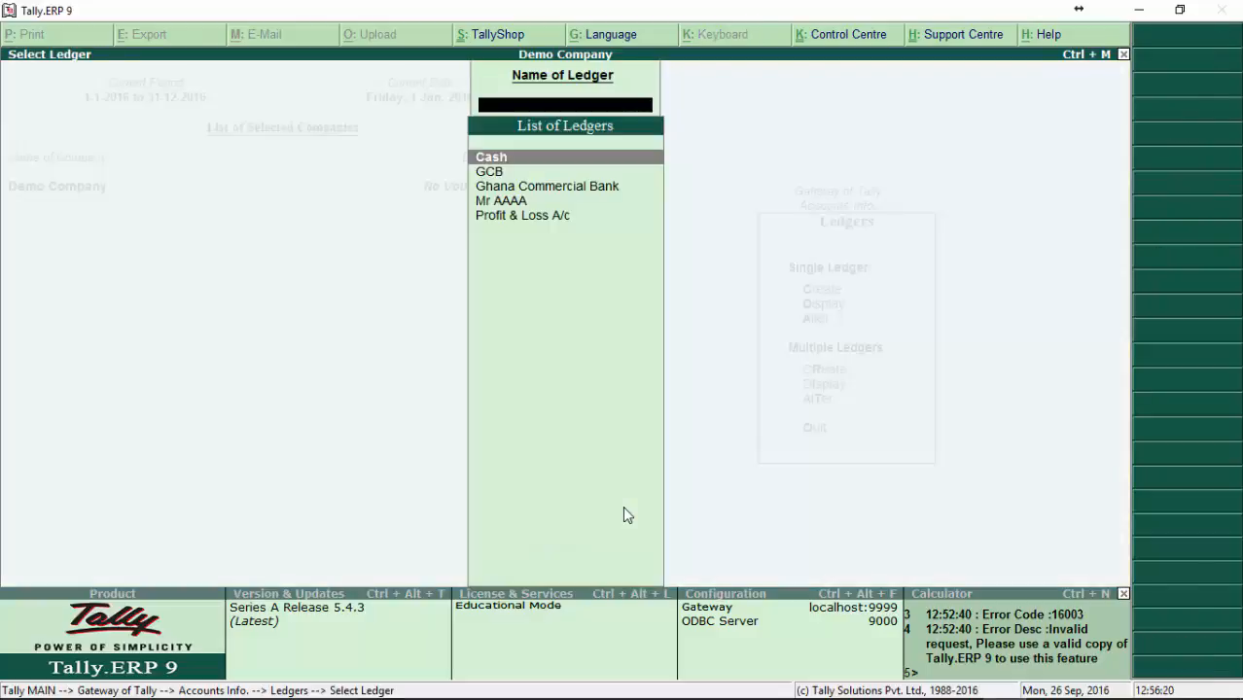
key("Down")
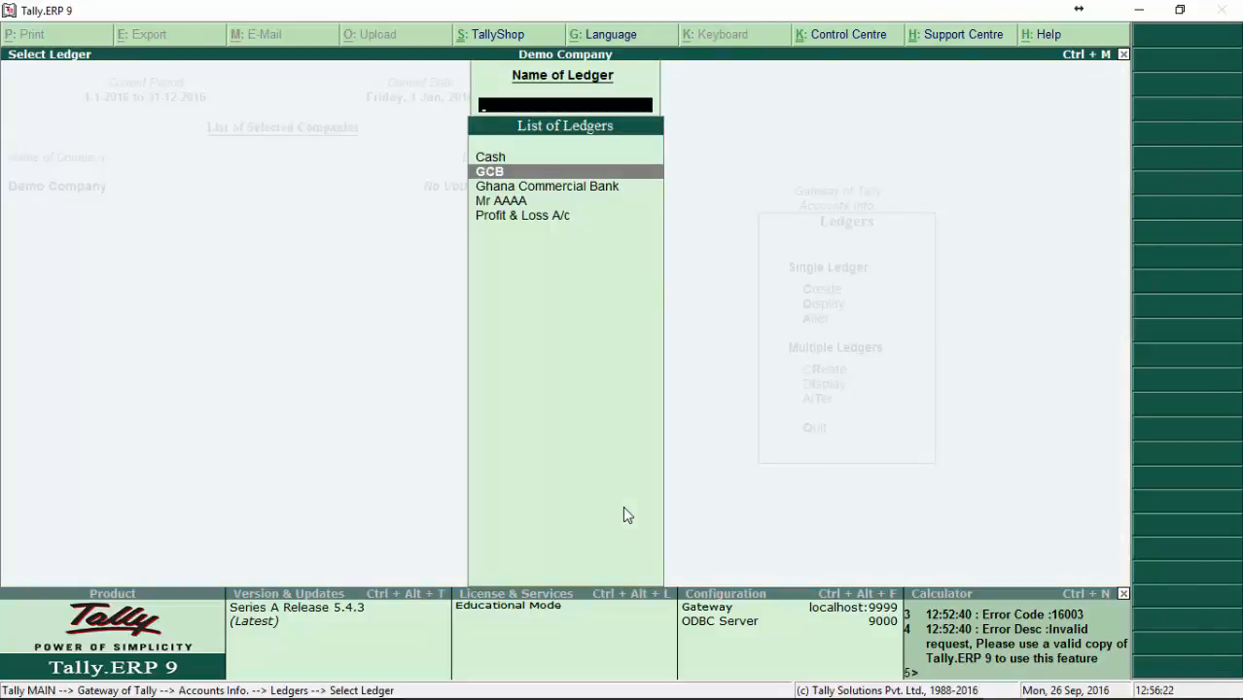
key("Return")
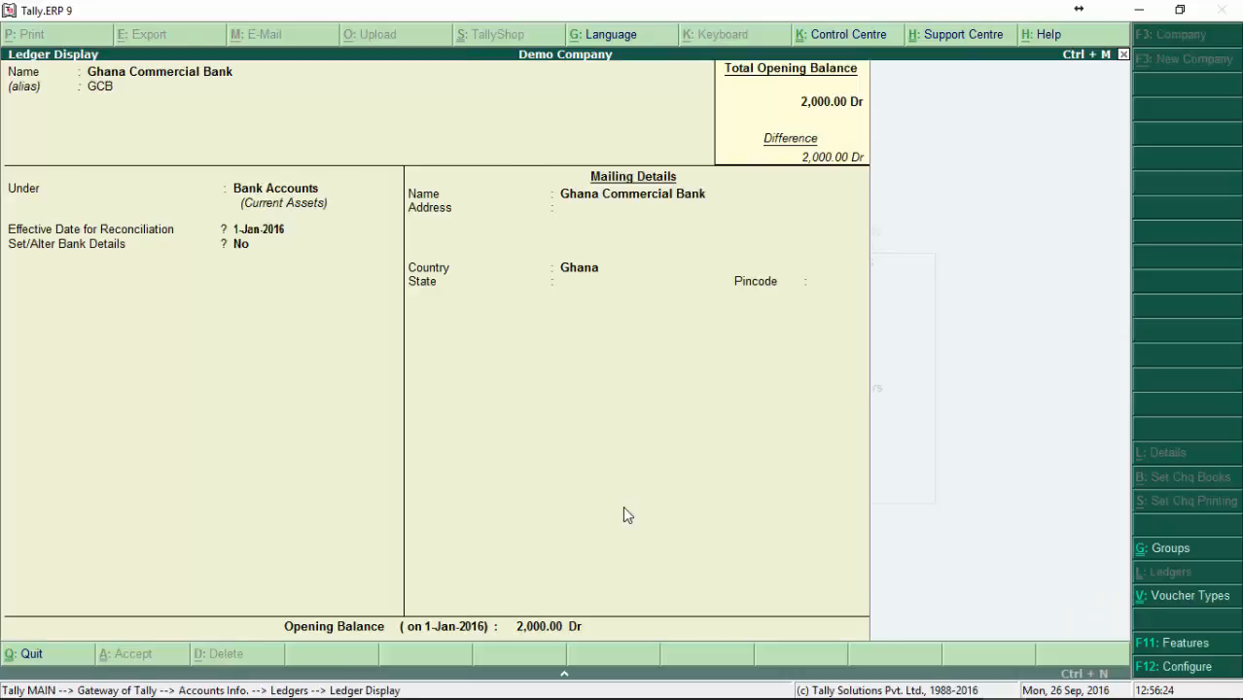
key("Escape")
key("Return")
key("Escape")
key("Down")
key("Return")
key("Escape")
key("Escape")
key("Escape")
Step: Open the Mr AAAA ledger for alteration, go through to its group selection and quit without changing anything
key("Down")
key("Return")
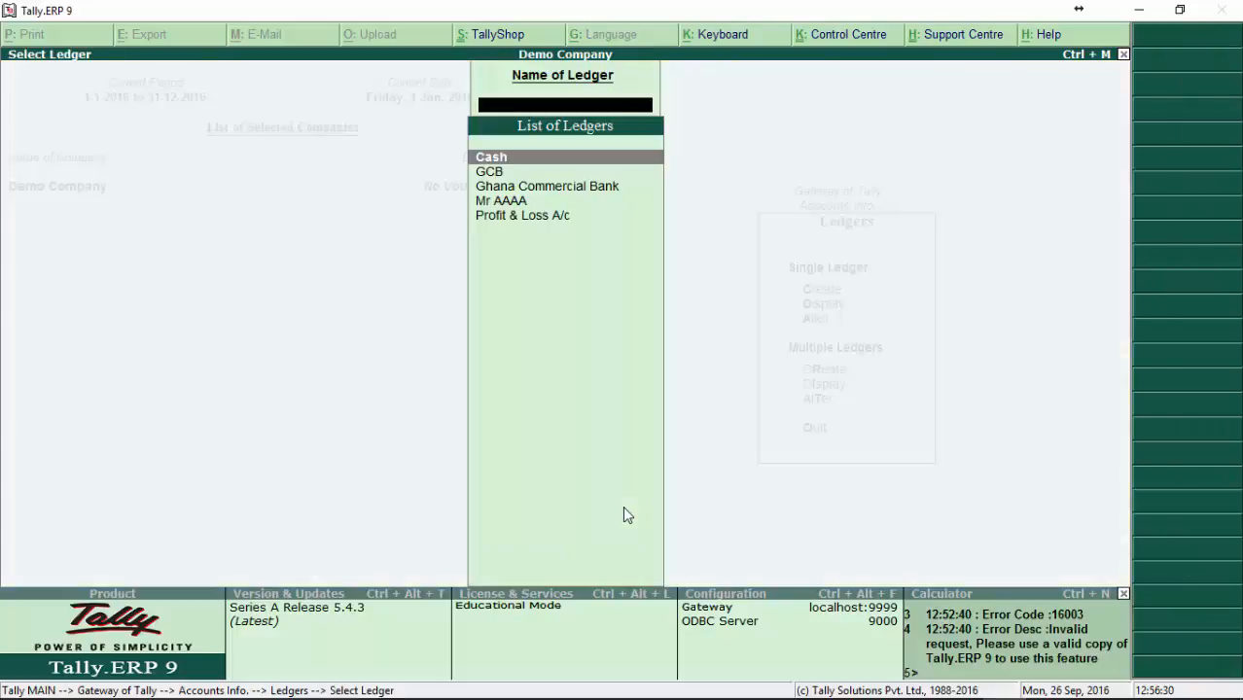
key("Down")
key("Down")
key("Down")
key("Return")
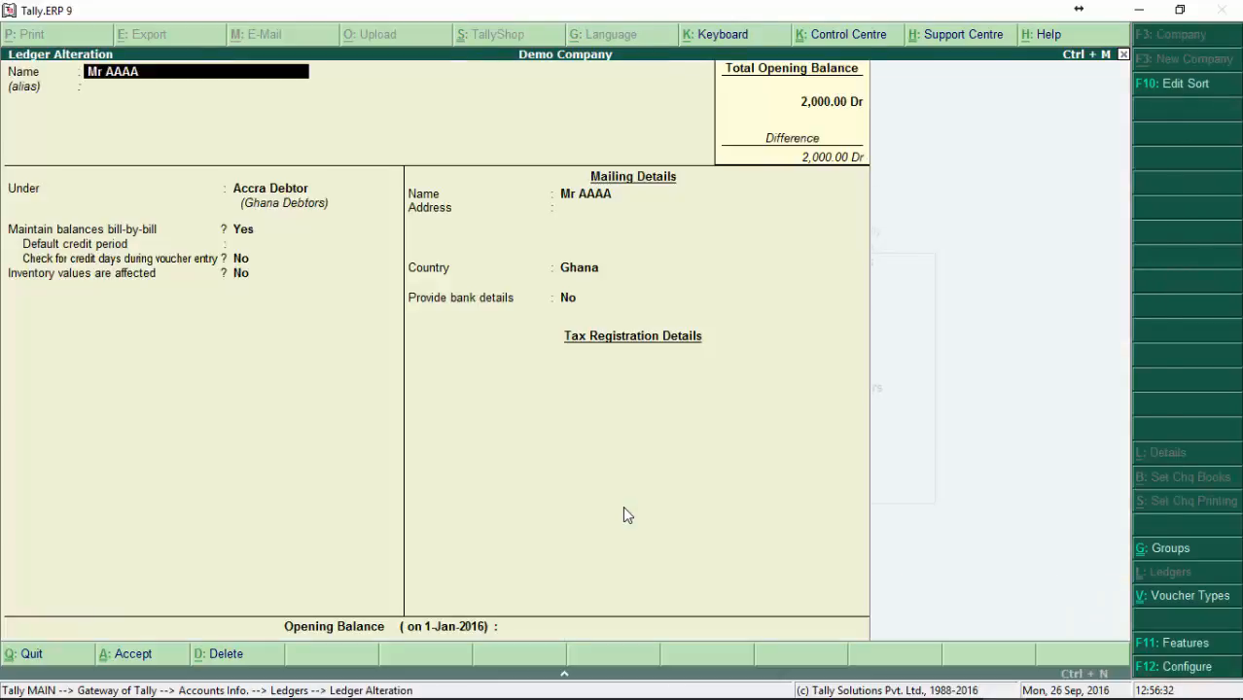
key("Return")
key("Return")
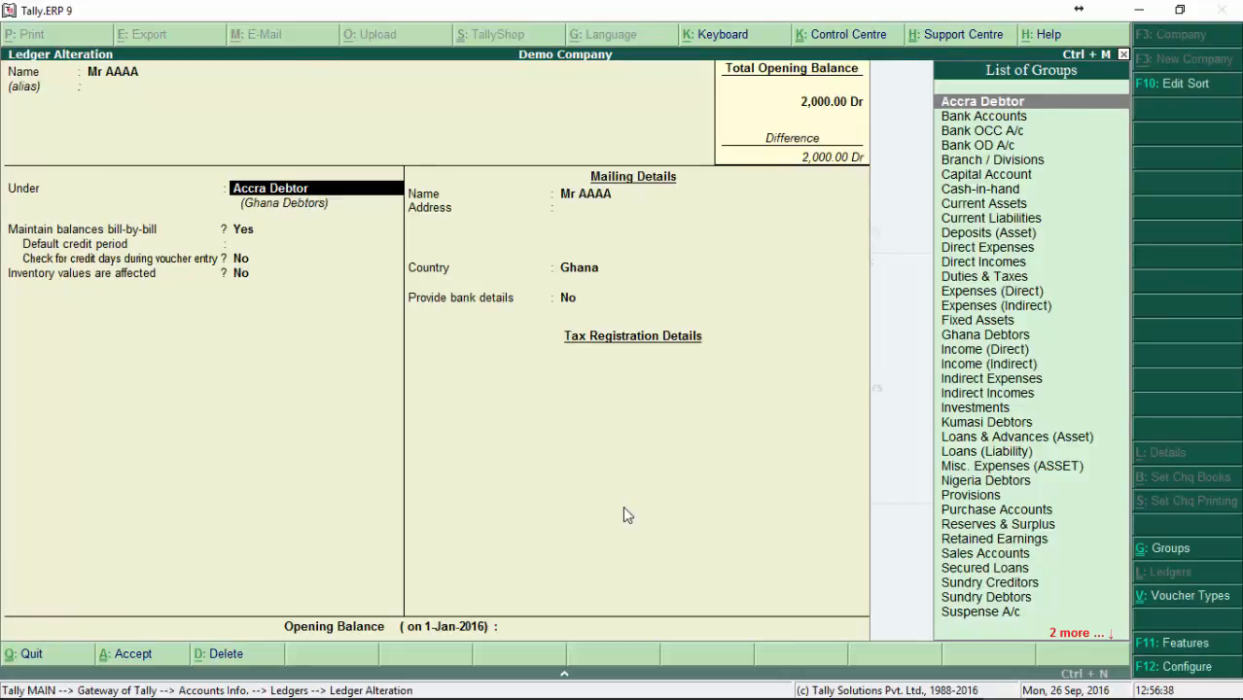
key("Escape")
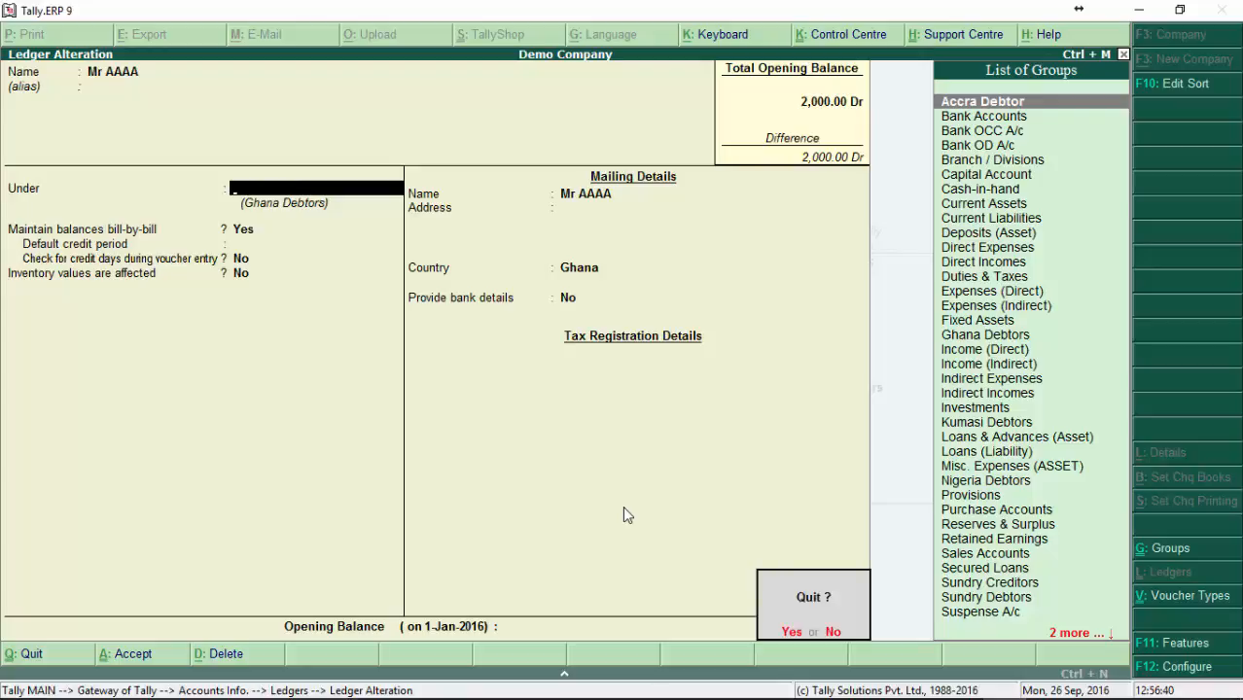
key("Return")
key("Escape")
key("Escape")
Step: Start creating multiple ledgers under the Accra Debtor group and enter Mr BBBB as the first ledger
key("Down")
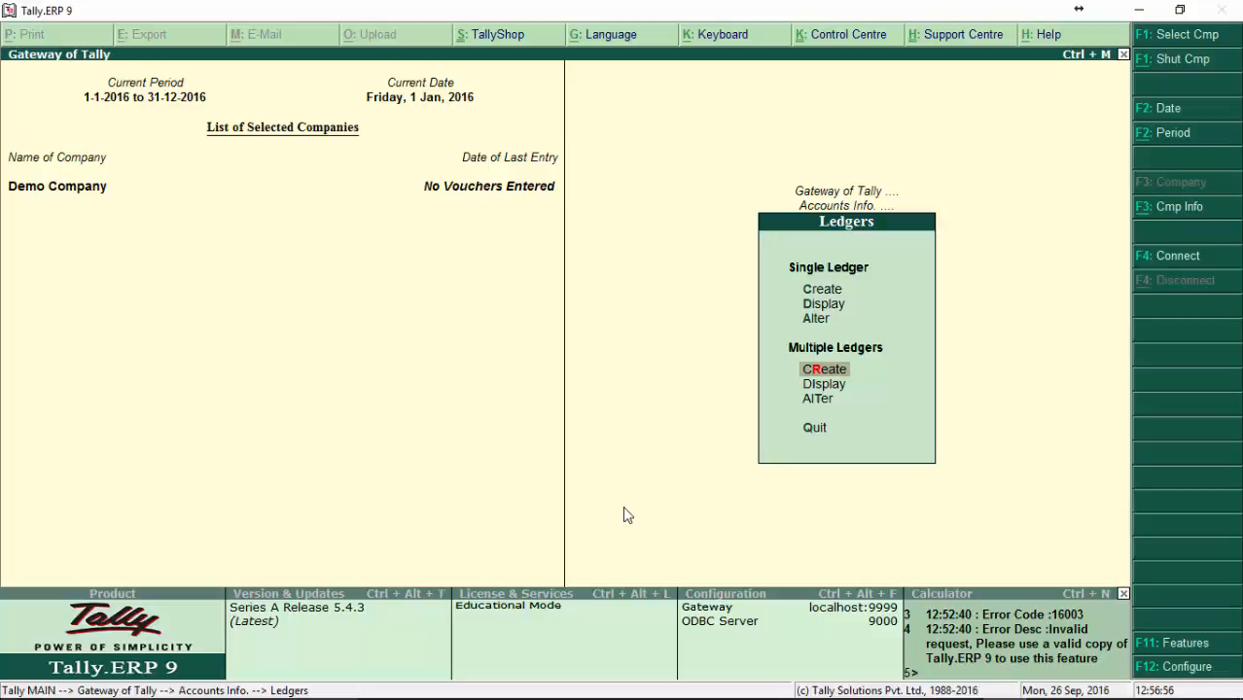
key("Return")
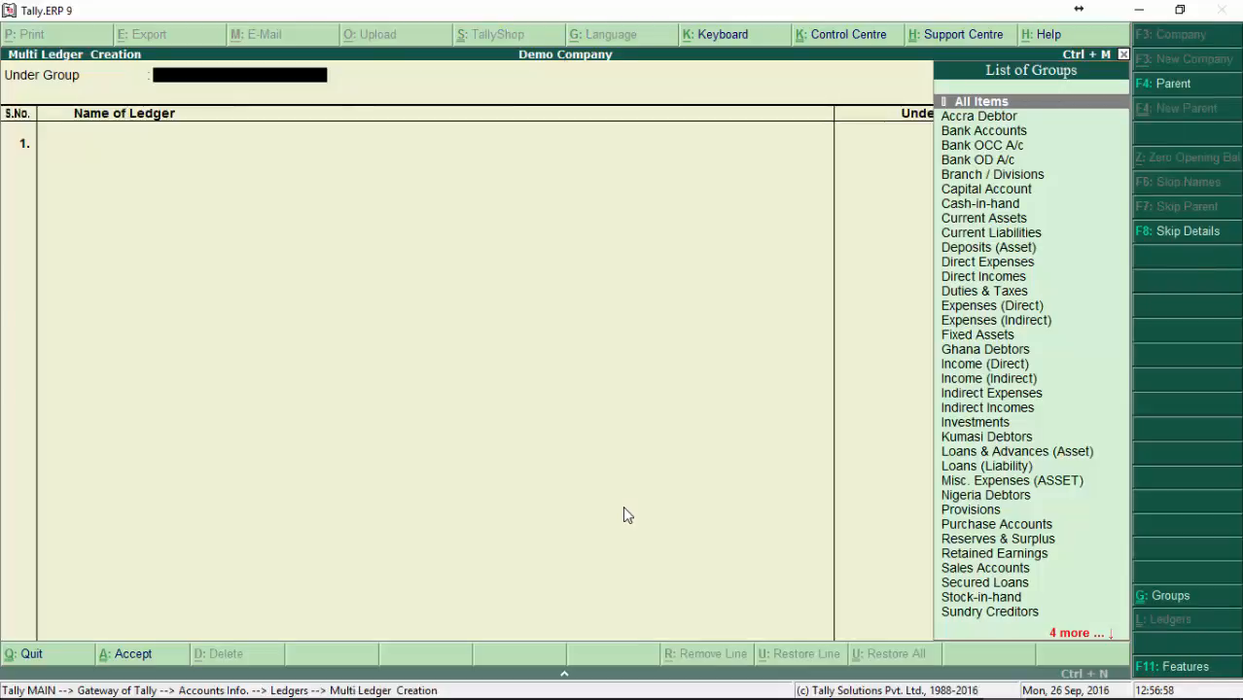
type("Acc")
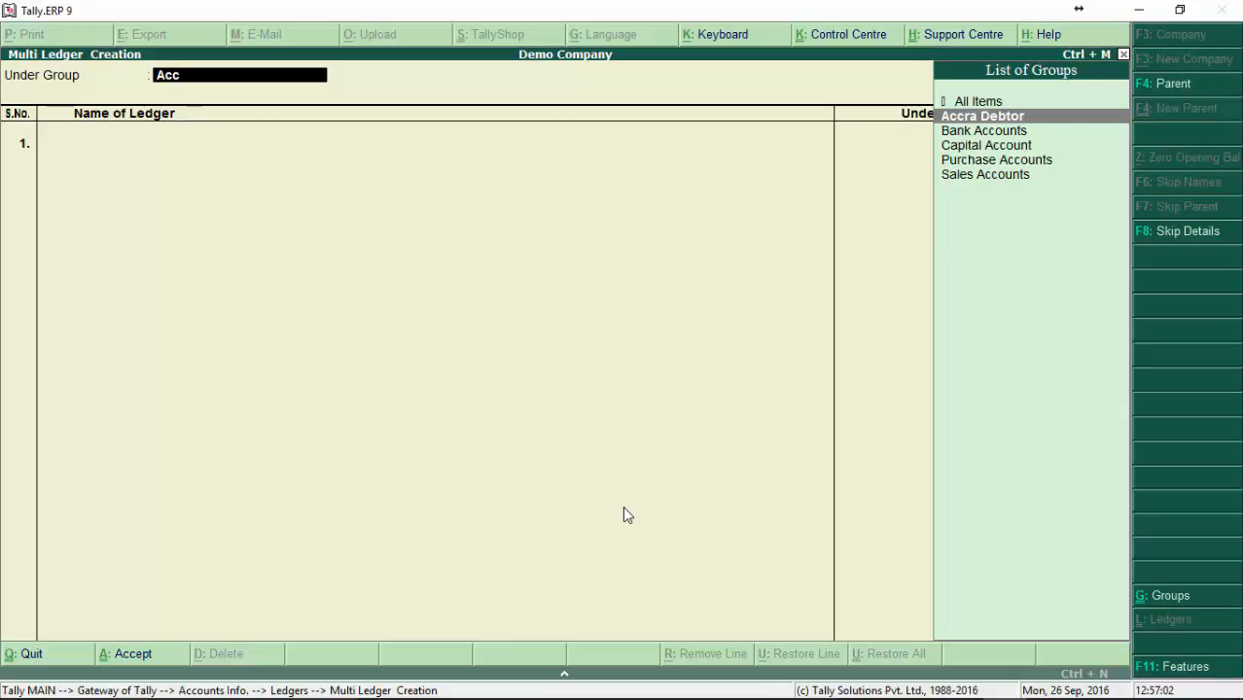
key("Return")
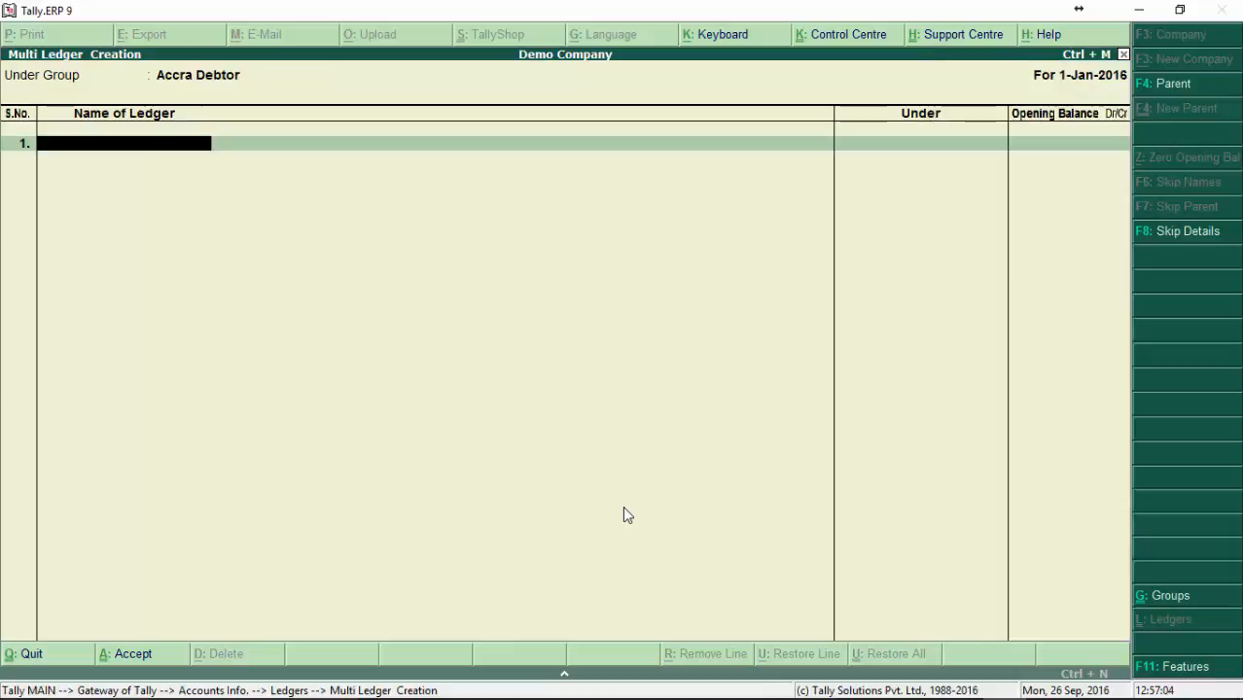
type("Mr BBBB")
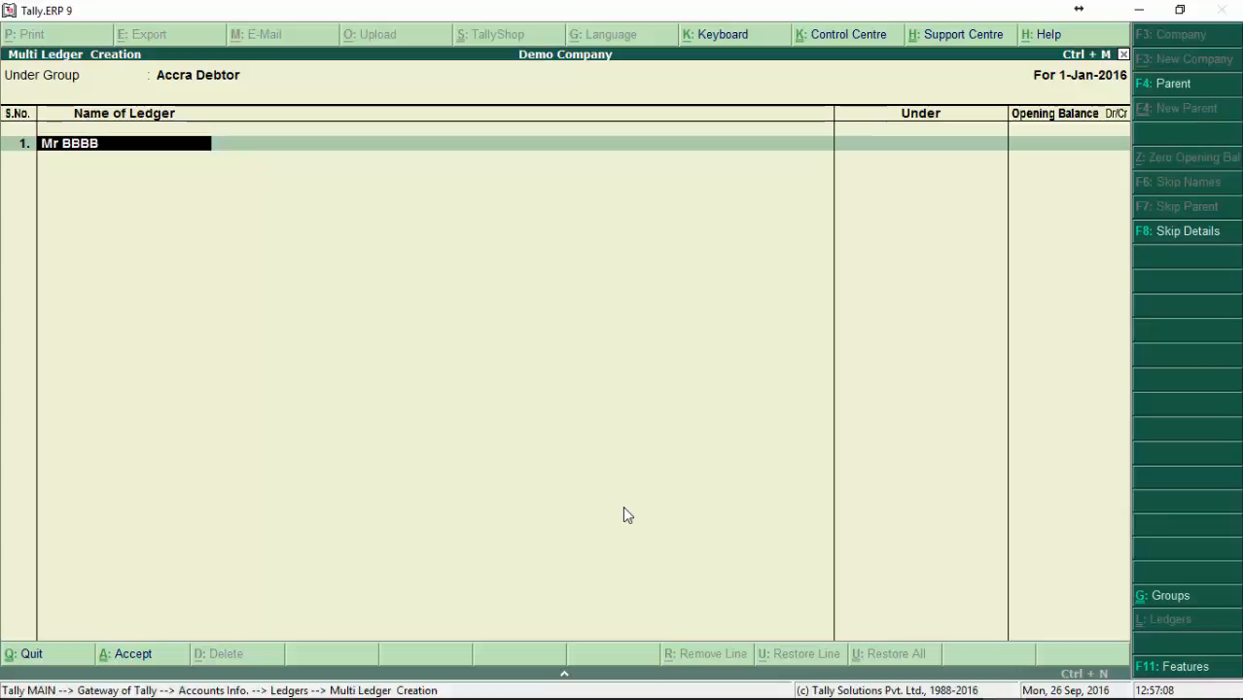
key("Return")
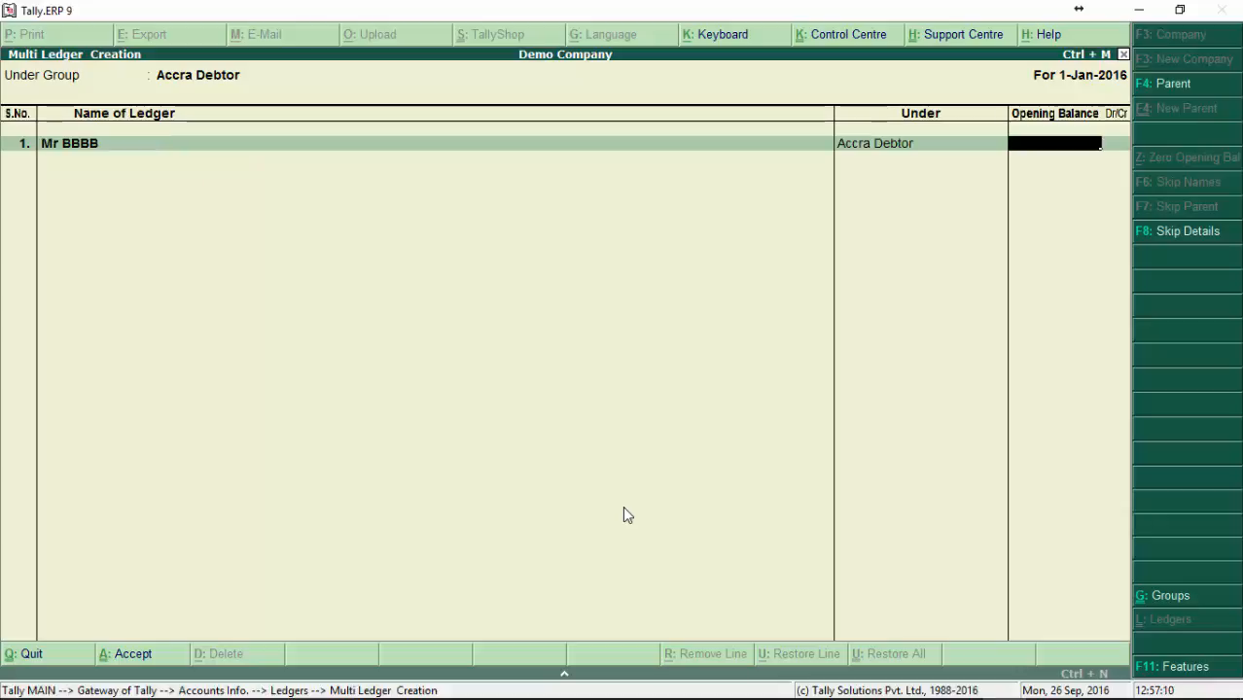
Step: Try to give Mr BBBB a 1000 Dr opening balance with a bill-wise breakup, and quit the breakup
type("1000")
key("Return")
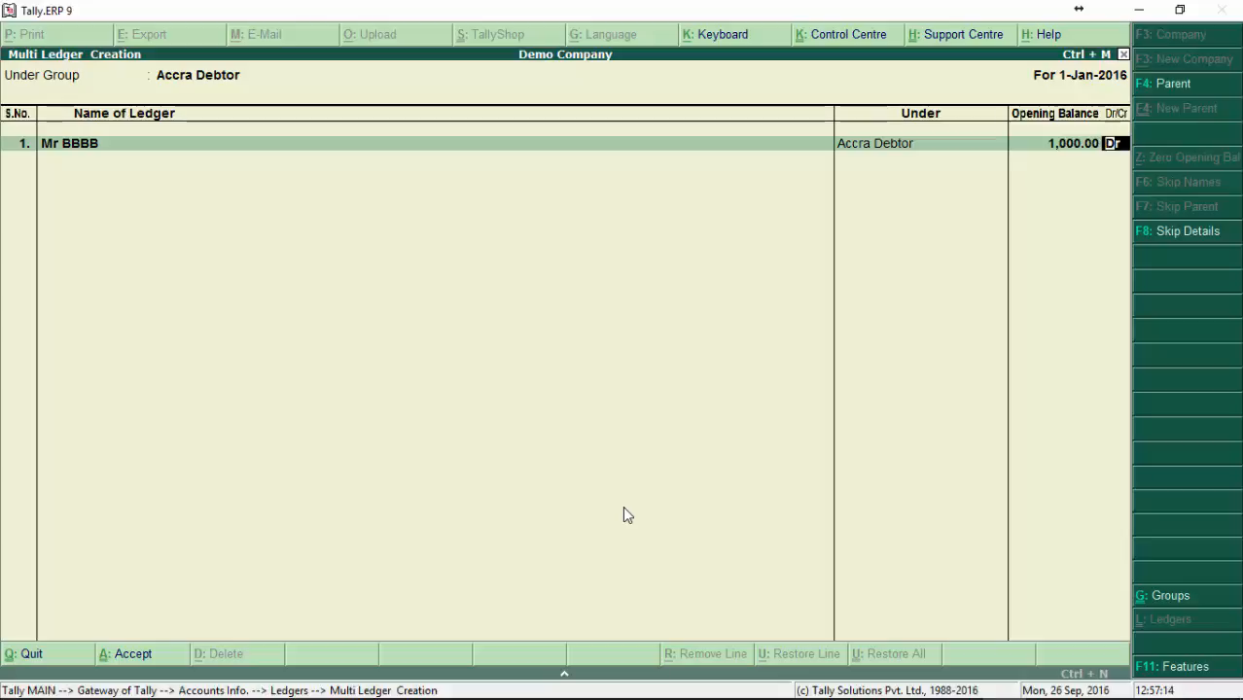
key("Return")
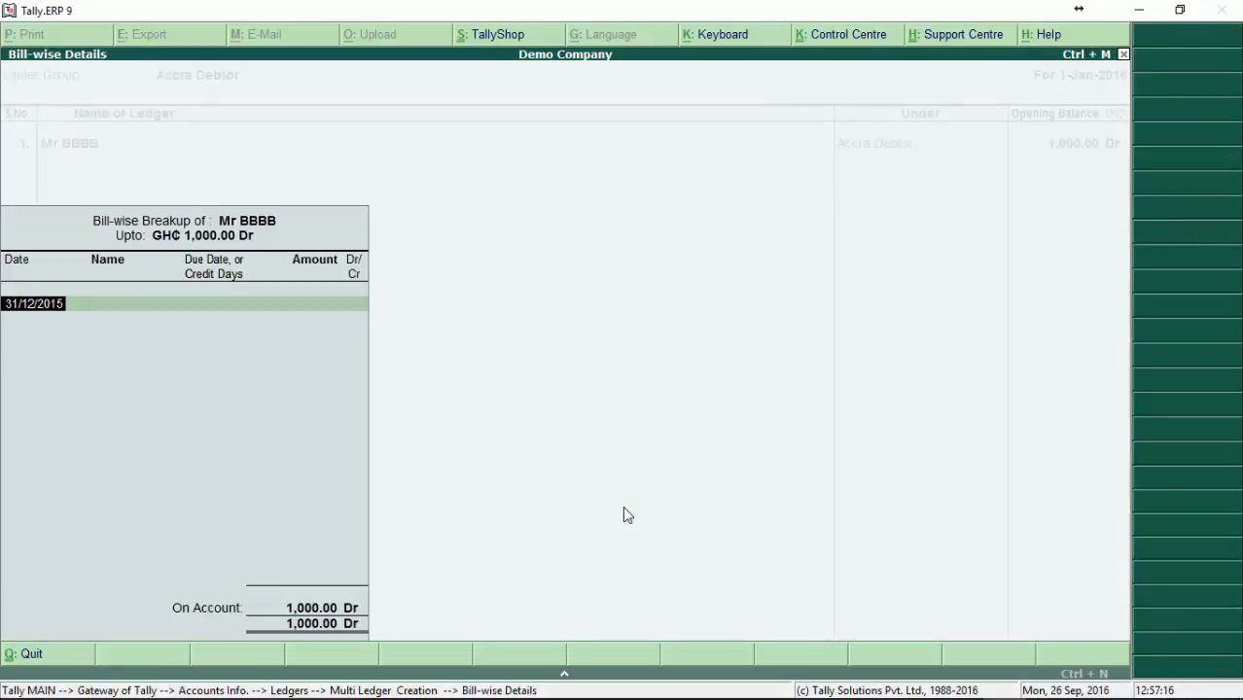
key("Return")
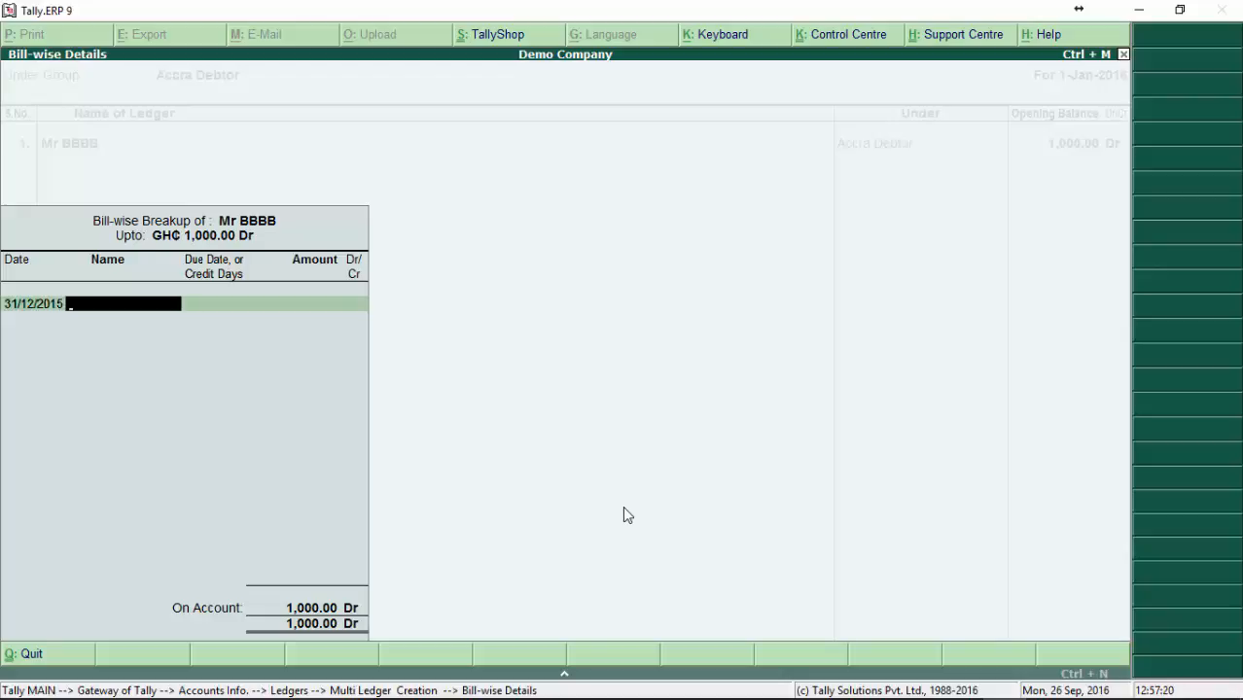
type("Ope")
key("BackSpace")
key("BackSpace")
key("BackSpace")
key("BackSpace")
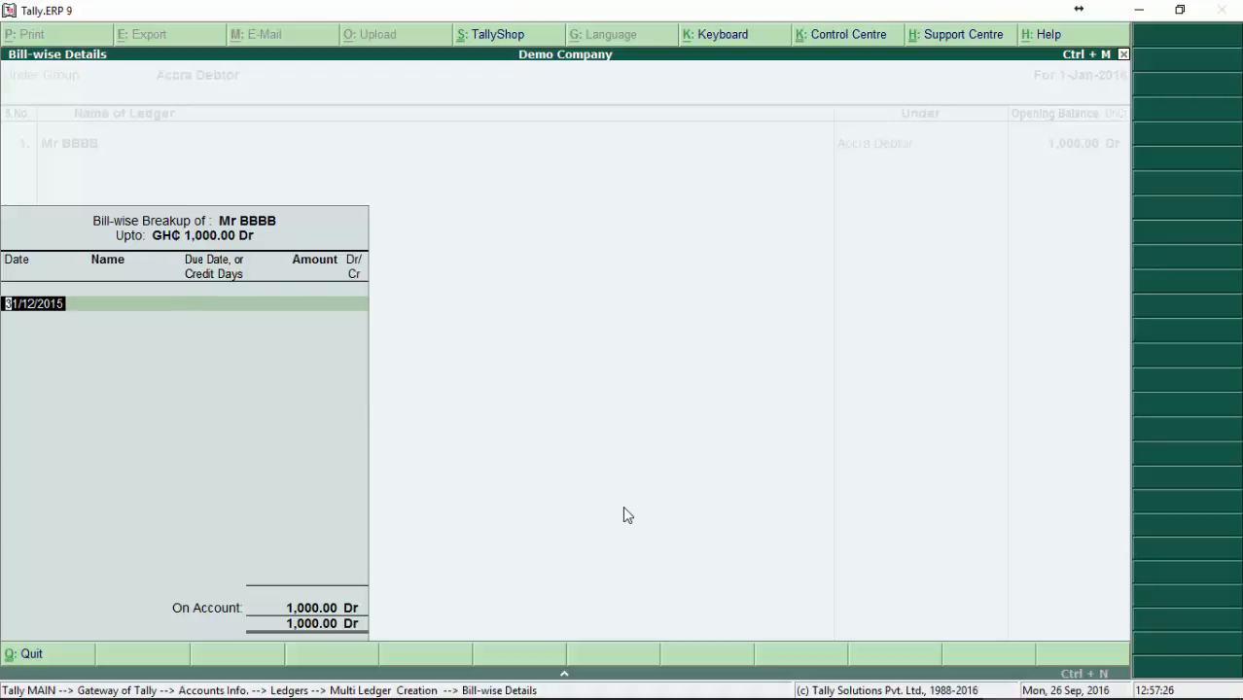
key("BackSpace")
key("Escape")
key("y")
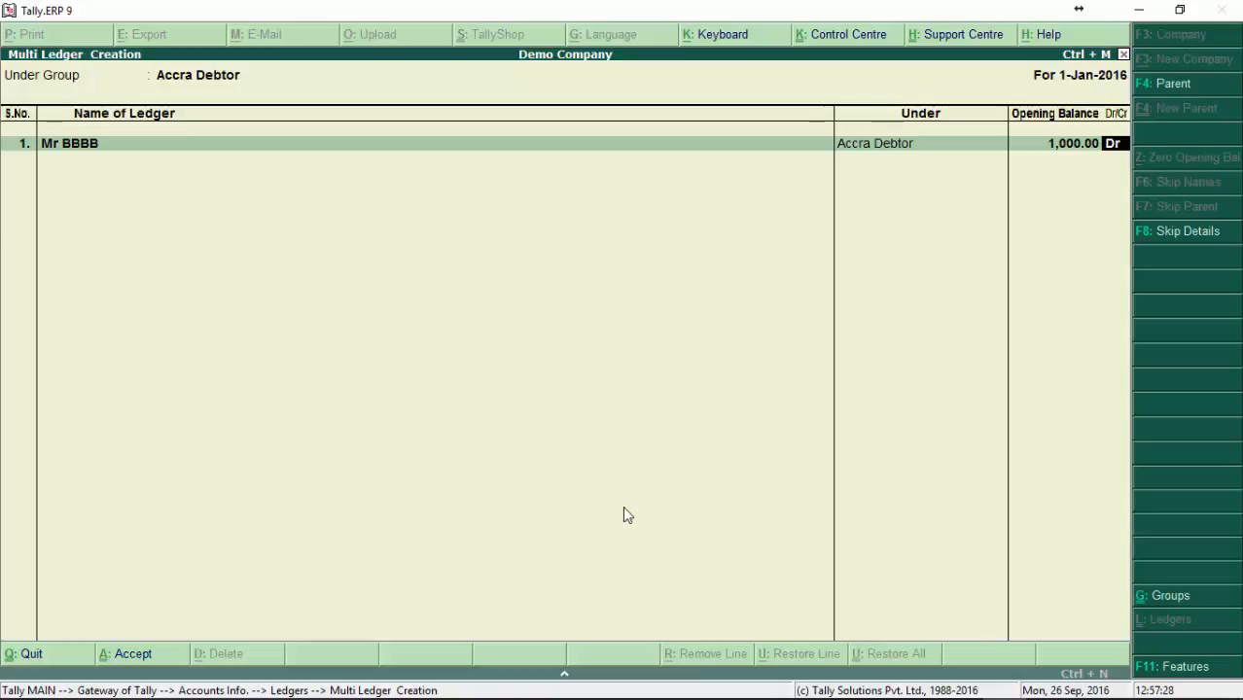
Step: Zero out Mr BBBB's opening balance and go back to the Accra Debtor group selection
key("BackSpace")
type("000000000")
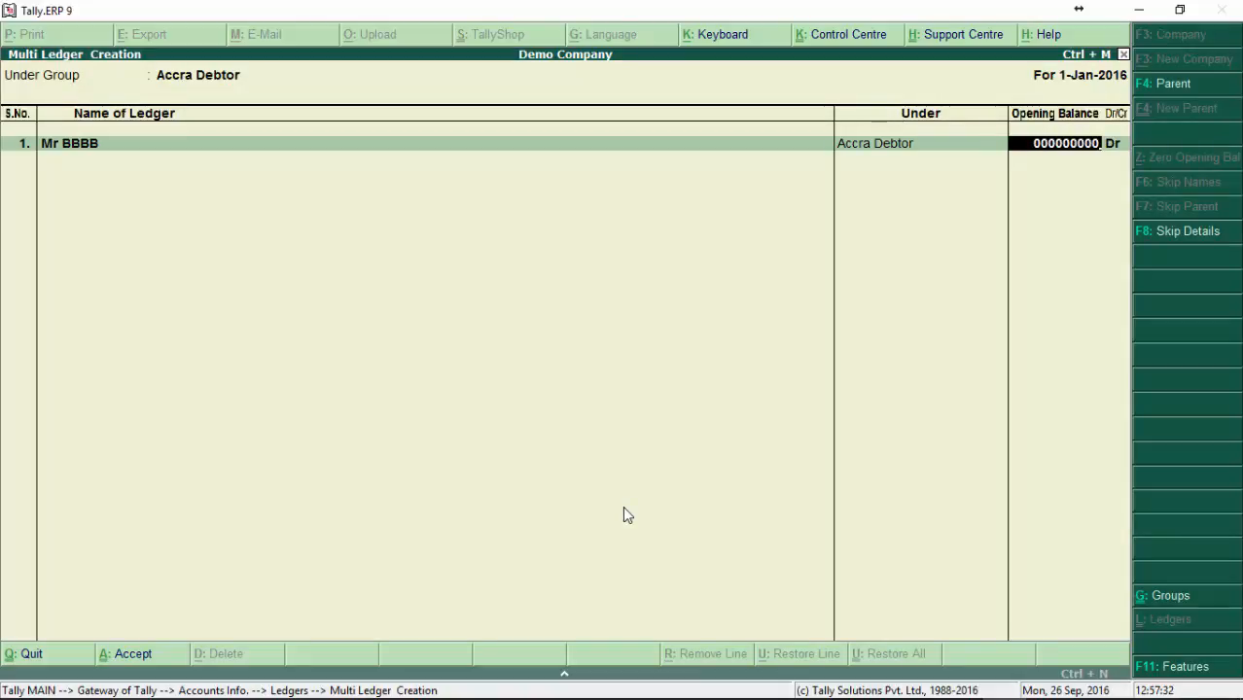
key("BackSpace")
key("BackSpace")
key("BackSpace")
key("BackSpace")
key("BackSpace")
key("BackSpace")
key("BackSpace")
key("BackSpace")
key("BackSpace")
key("BackSpace")
key("BackSpace")
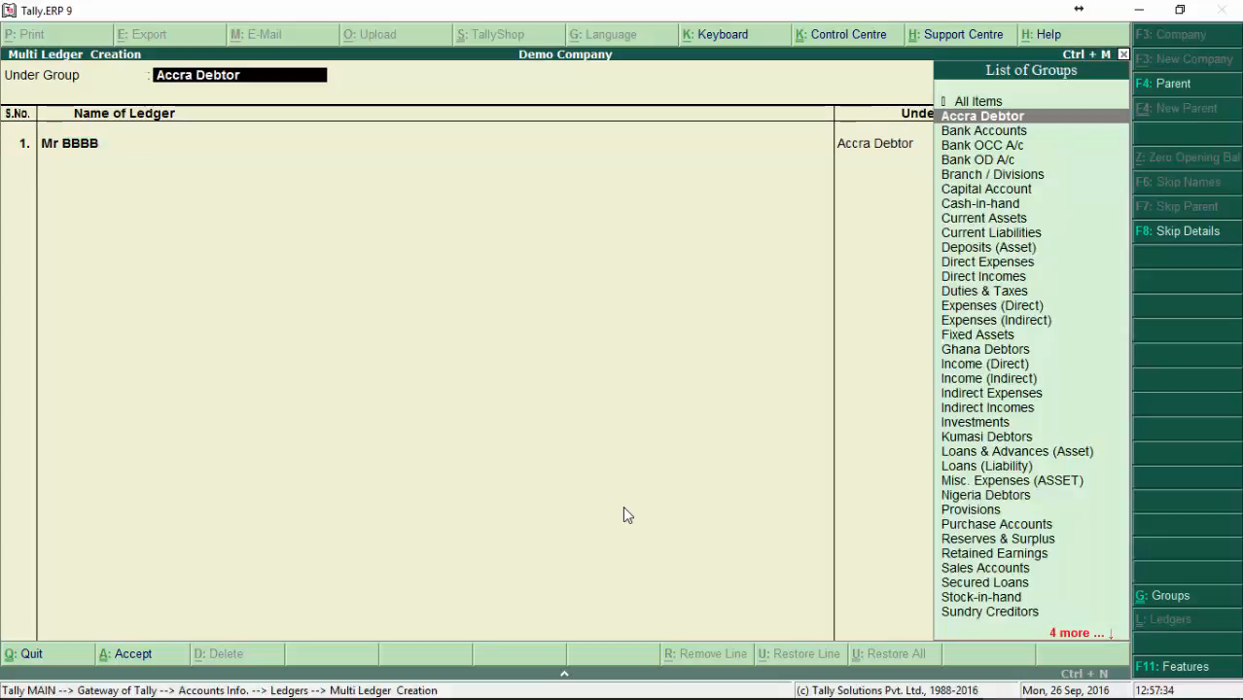
Step: Leave Mr BBBB's opening balance blank, add Mr CCCC under Accra Debtor without a balance, and save both ledgers
key("Return")
key("Return")
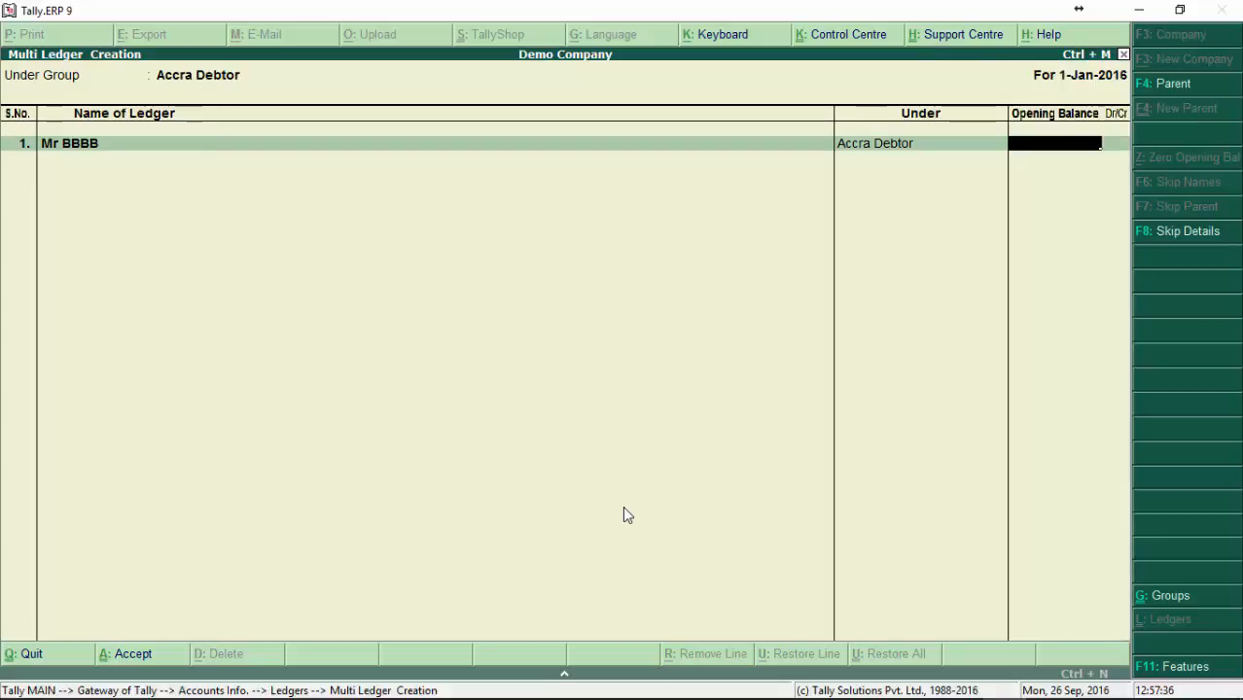
key("Return")
type("Mr CCCC")
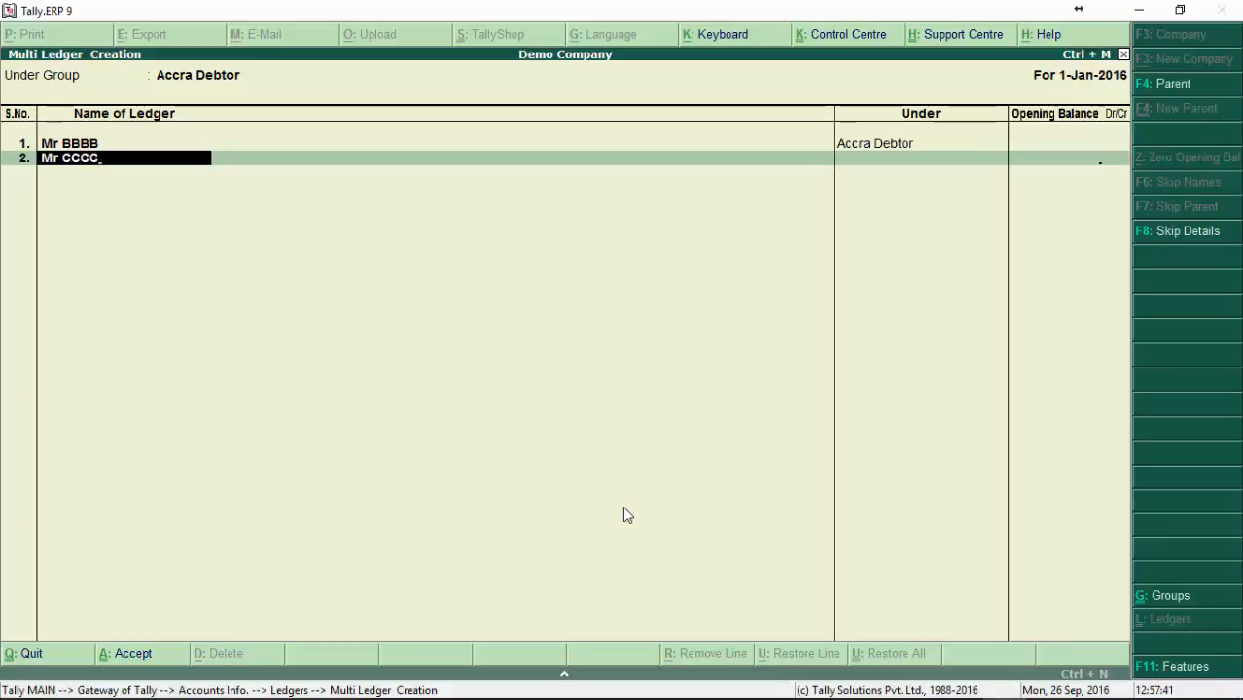
key("Return")
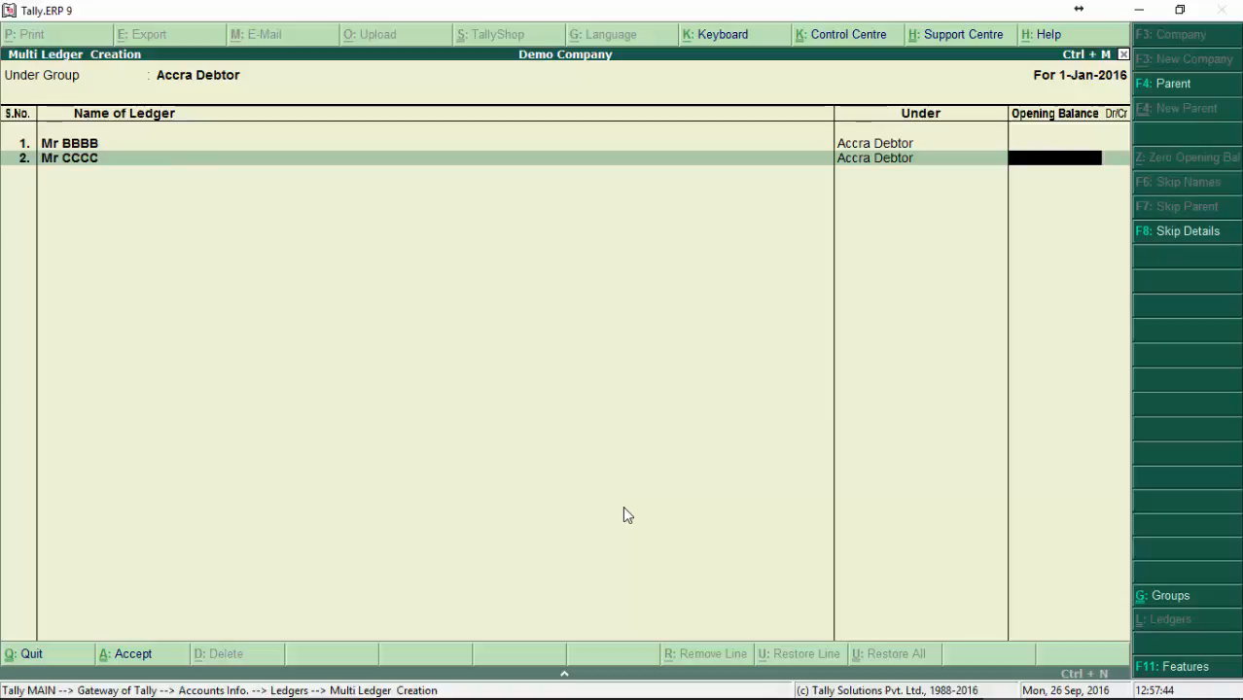
key("Return")
key("Return")
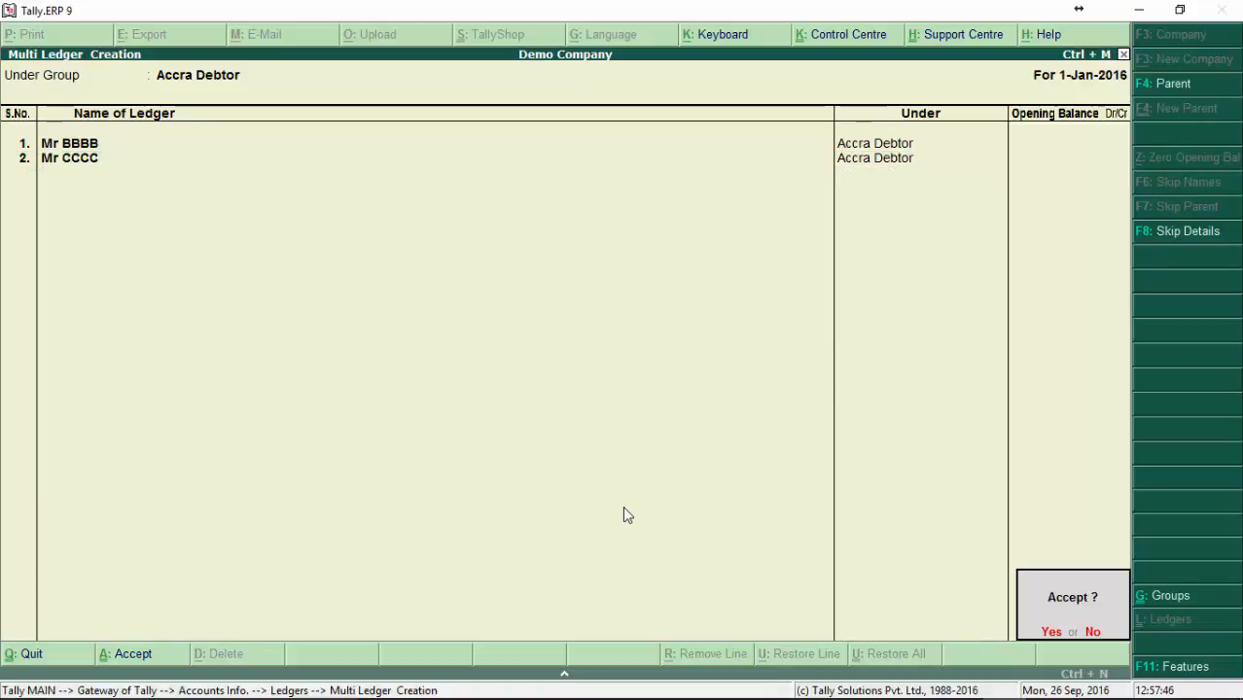
key("Return")
key("Escape")
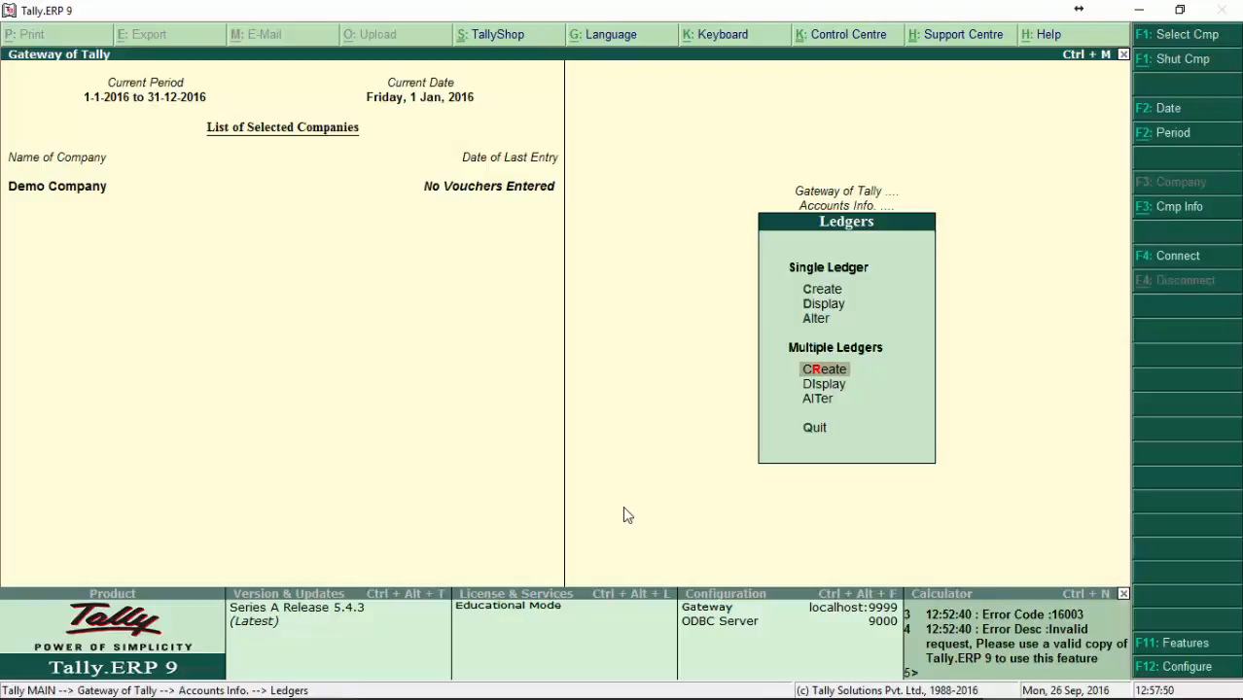
Step: Check the single ledger display list for the newly created Mr BBBB and Mr CCCC ledgers and leave it
key("Up")
key("Up")
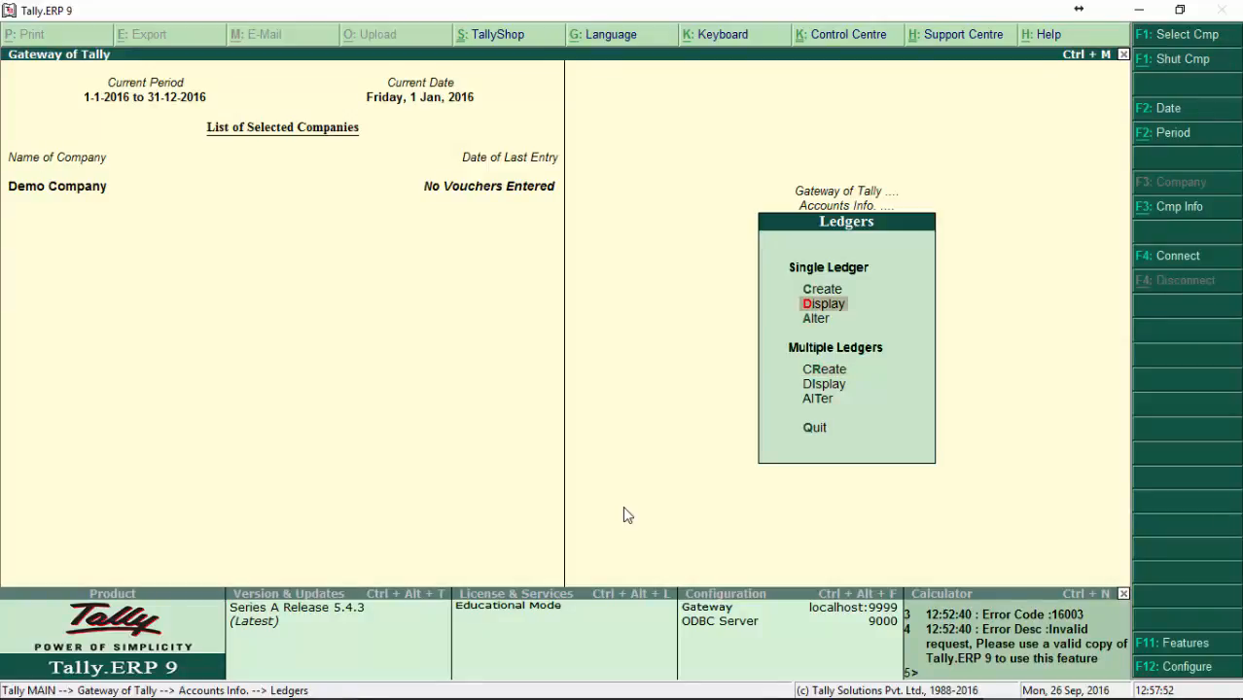
key("Return")
key("Down")
key("Down")
key("Down")
key("Down")
key("Down")
key("Down")
key("Up")
key("Up")
Step: Display the multiple ledgers grouped under Accra Debtor and leave the display
key("Down")
key("Down")
key("Up")
key("Up")
key("Escape")
key("Down")
key("Down")
key("Down")
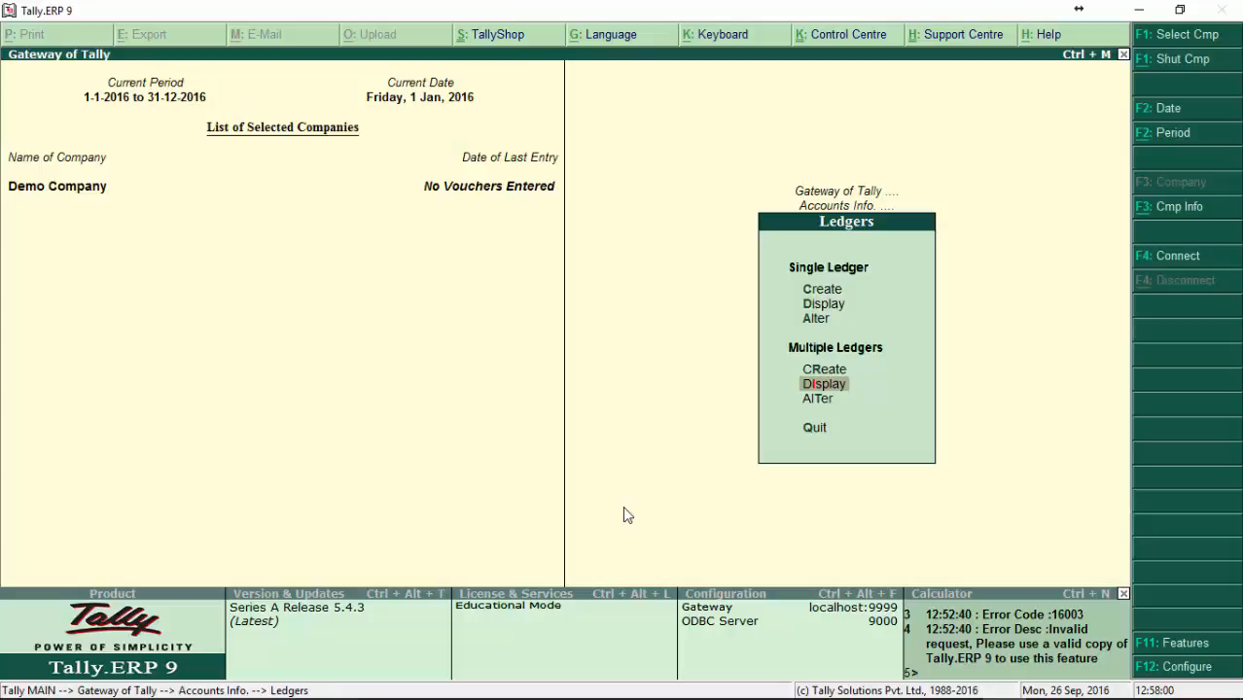
key("Return")
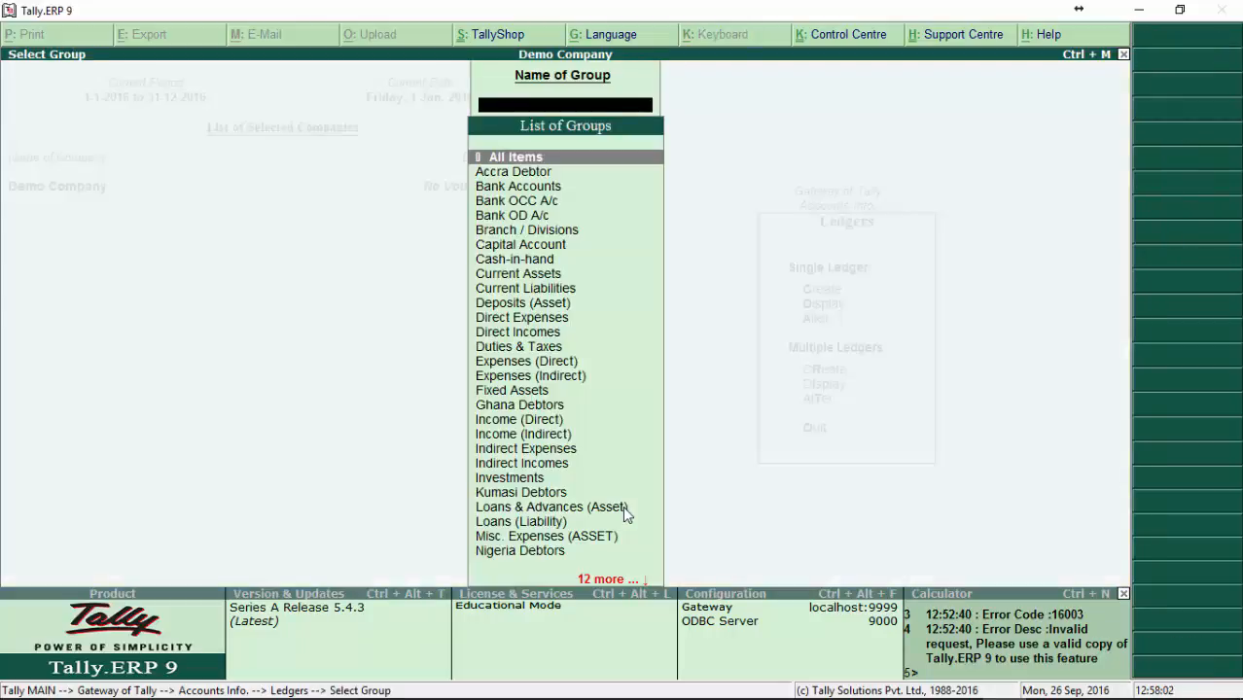
key("Down")
key("Return")
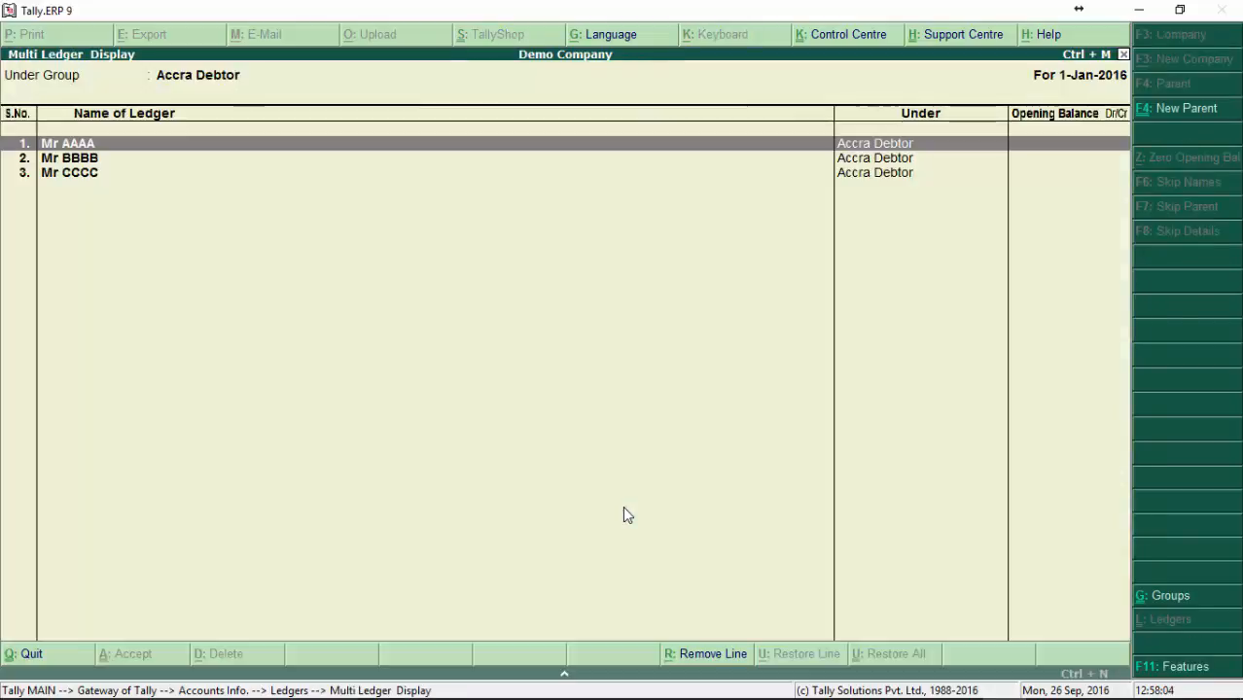
key("Escape")
key("Down")
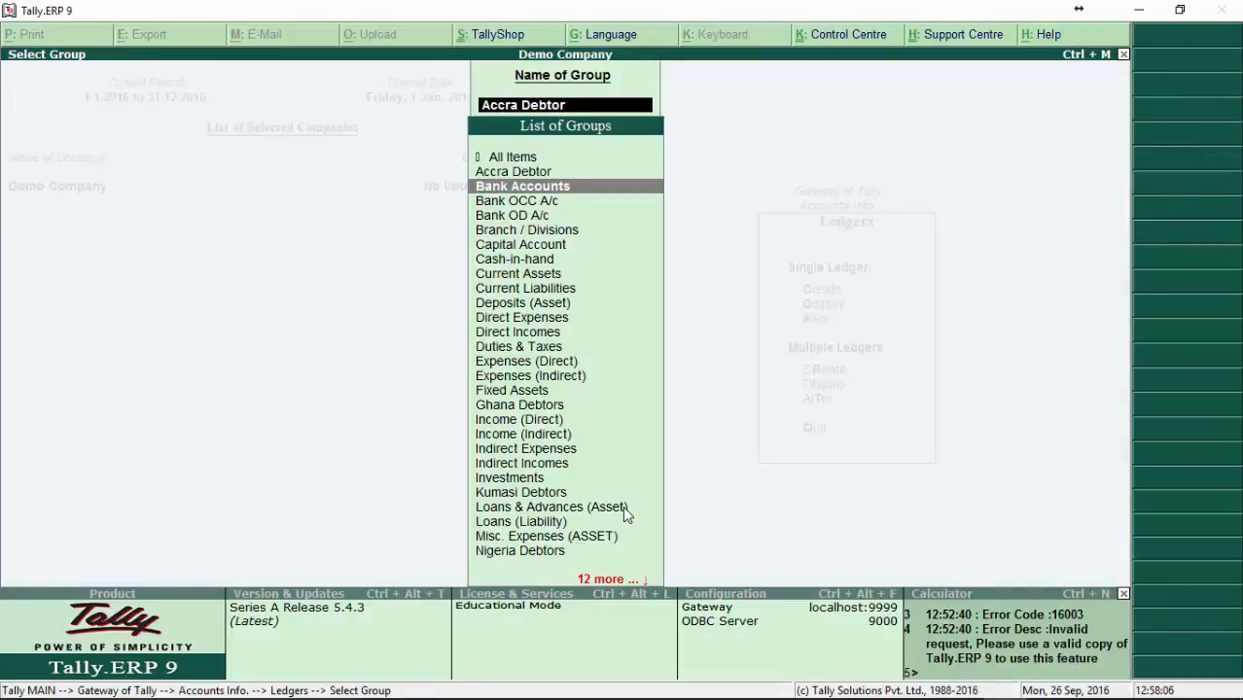
key("Escape")
Step: Open the Accra Debtor ledgers for multiple alteration and quit without changing them
key("Down")
key("Return")
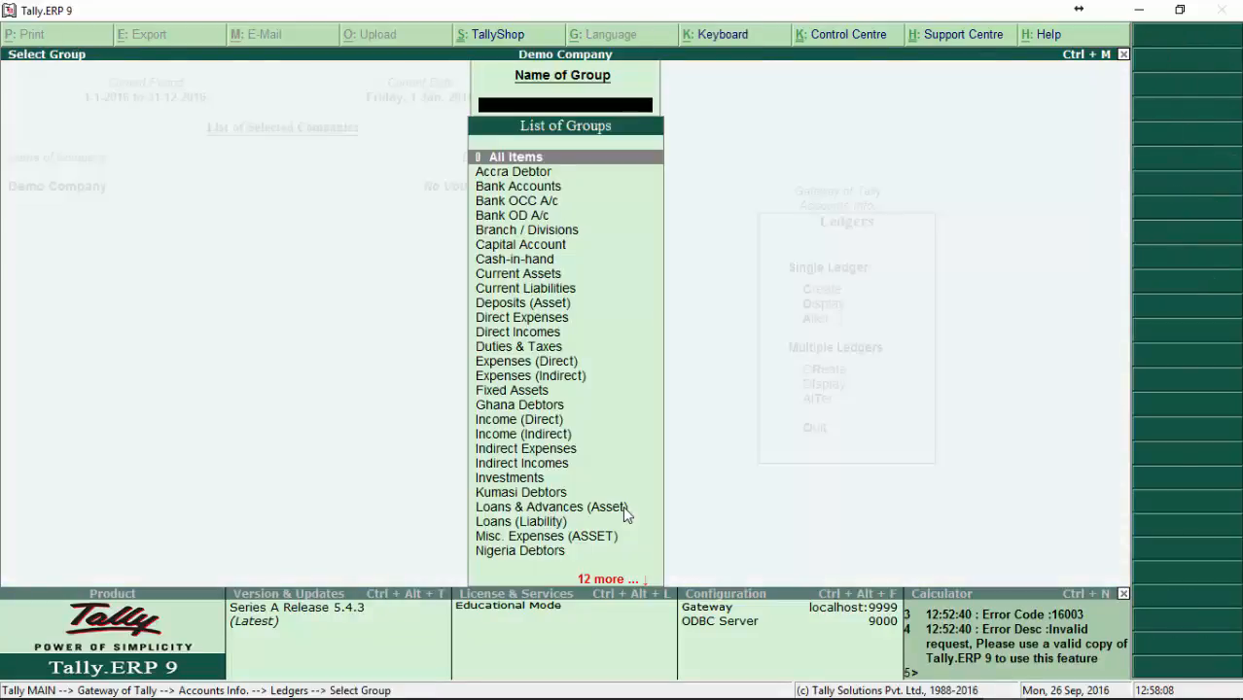
key("Down")
key("Return")
key("BackSpace")
key("Escape")
key("Return")
key("Escape")
Step: Leave the ledger options and open the Voucher Types options for the company
key("Escape")
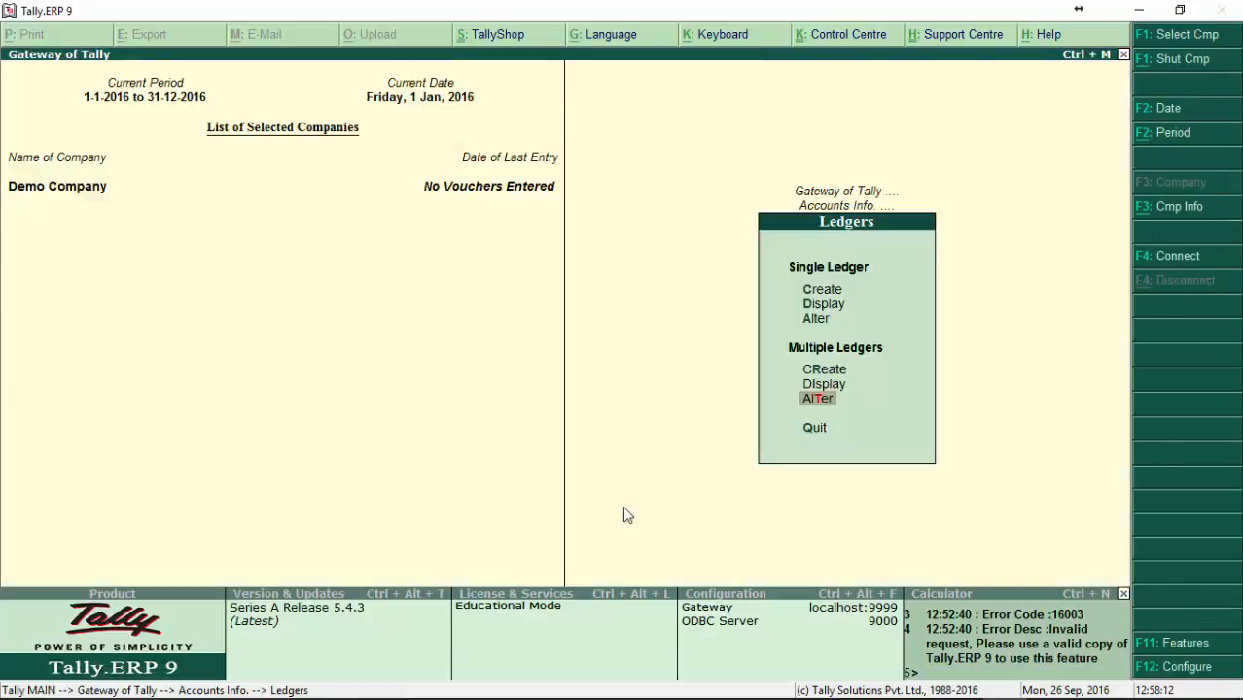
key("Escape")
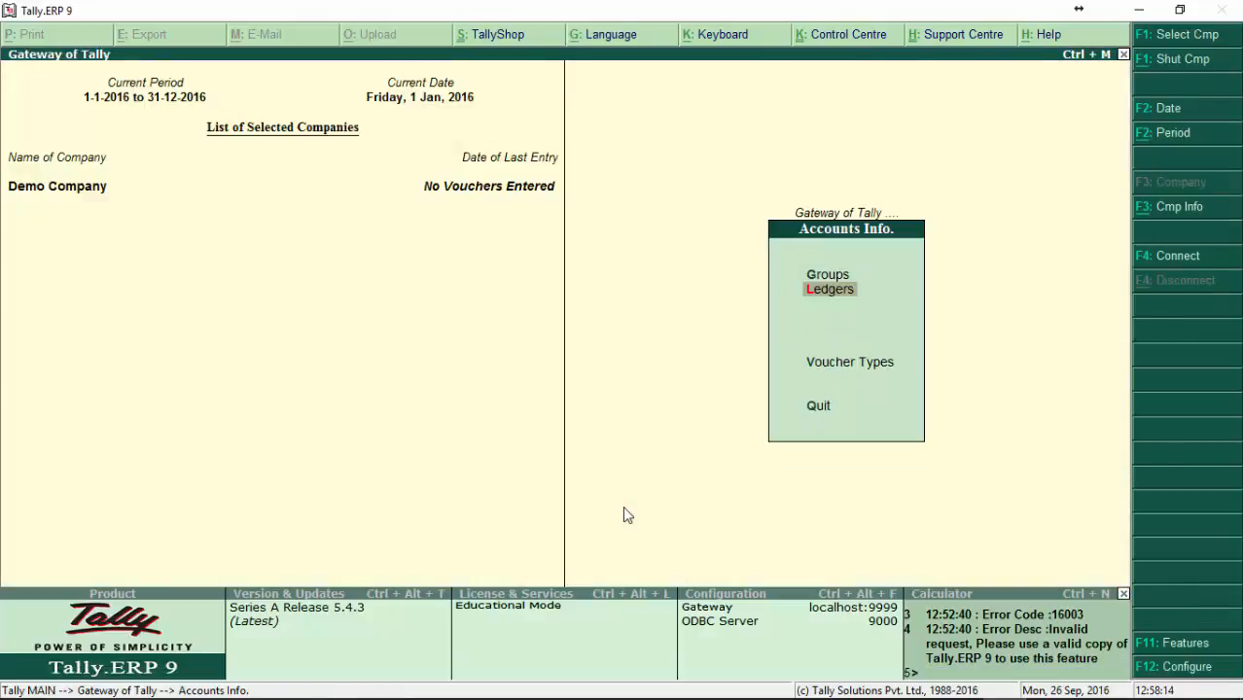
key("Up")
key("Down")
key("Down")
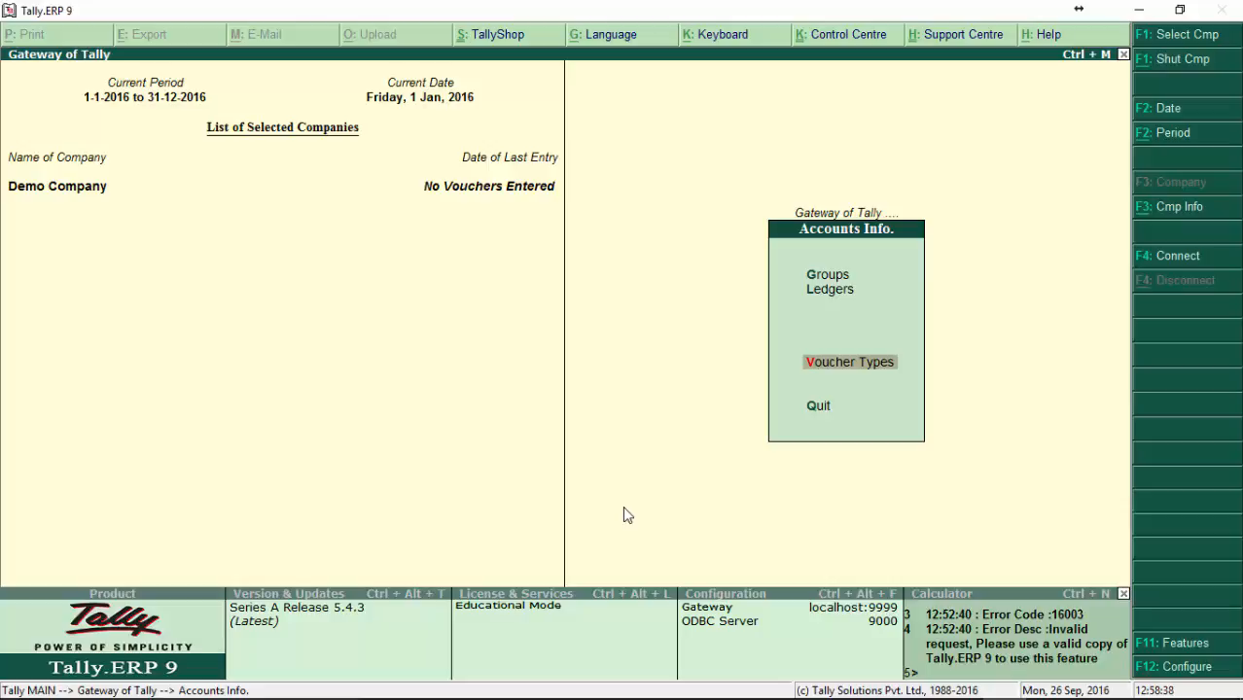
key("Return")
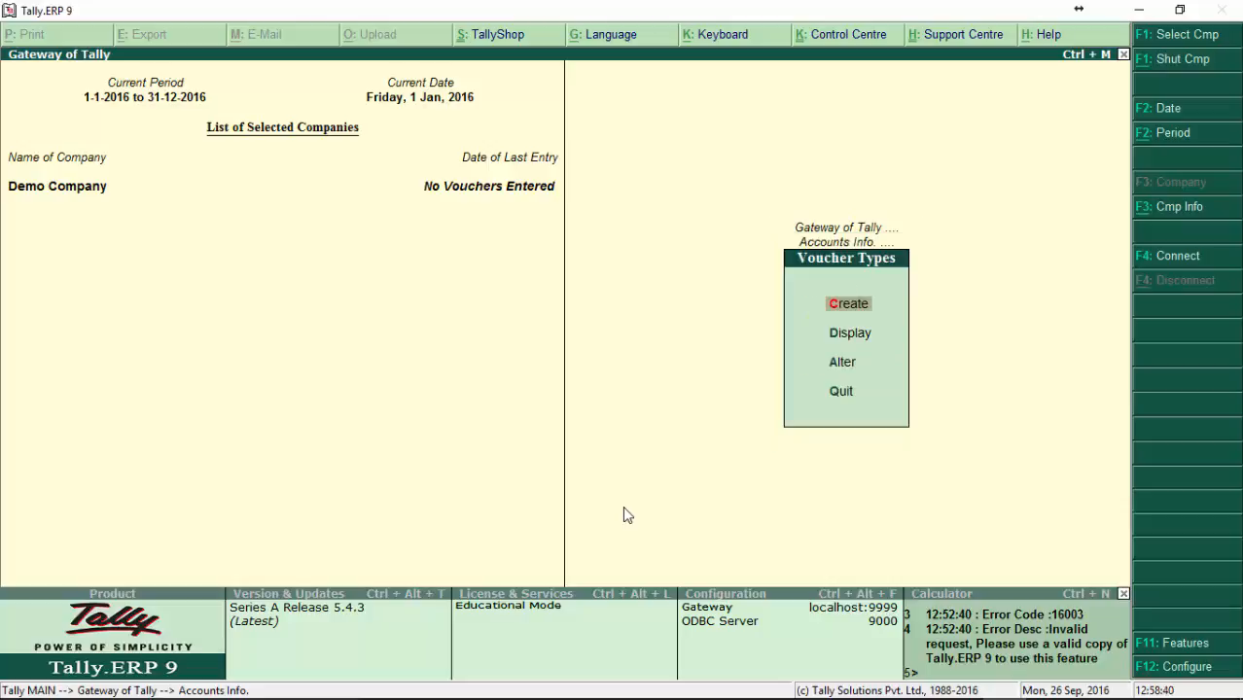
key("Down")
key("Down")
key("Up")
key("Up")
key("Escape")
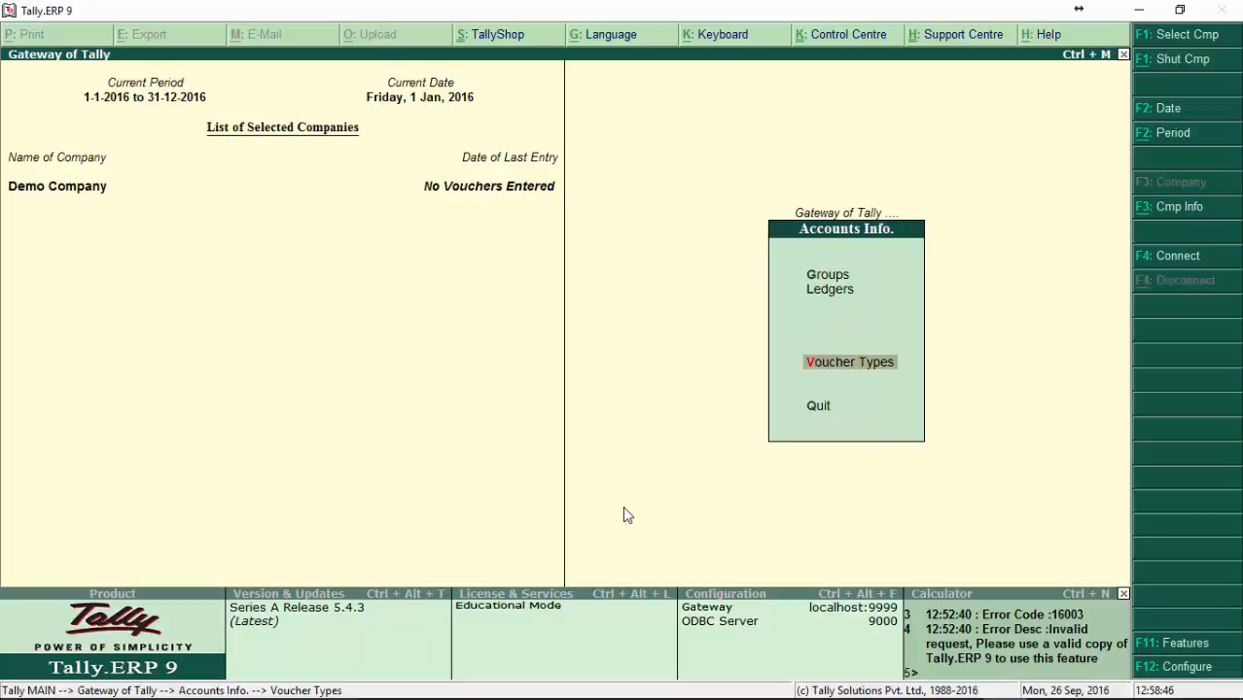
key("Up")
key("Return")
key("Escape")
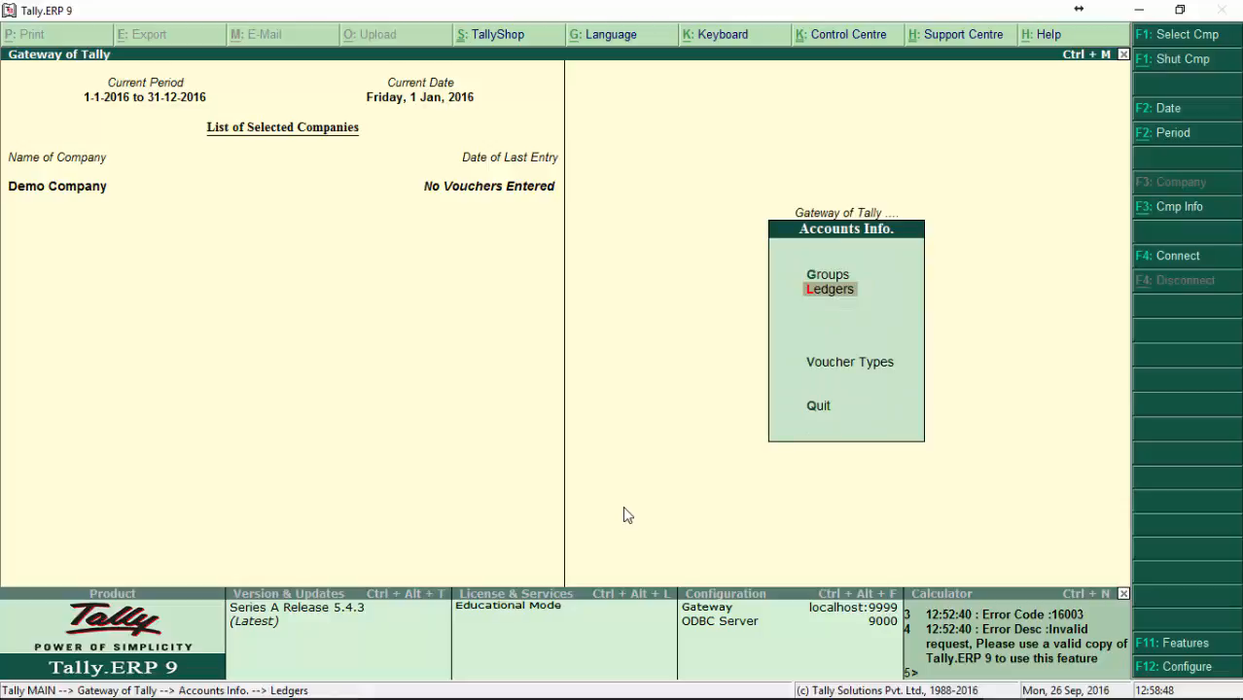
key("Escape")
key("Return")
key("Down")
key("Down")
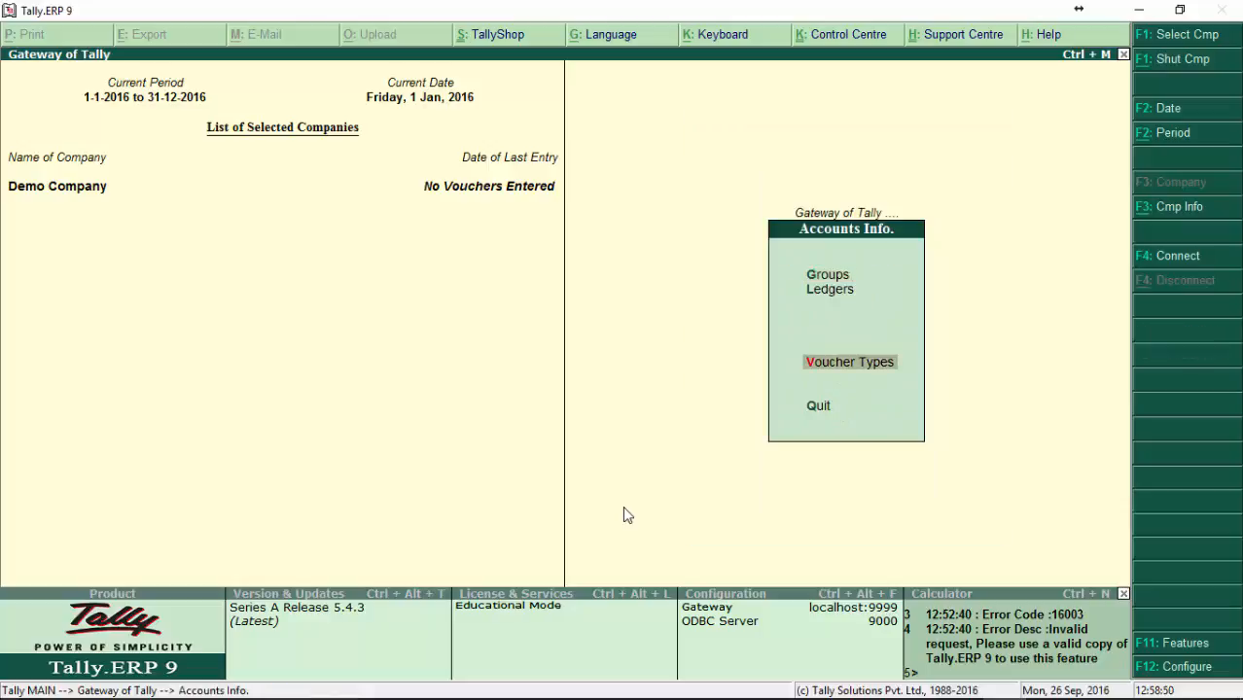
Step: Open the list of the company's existing voucher types for display
key("Return")
key("Down")
key("Down")
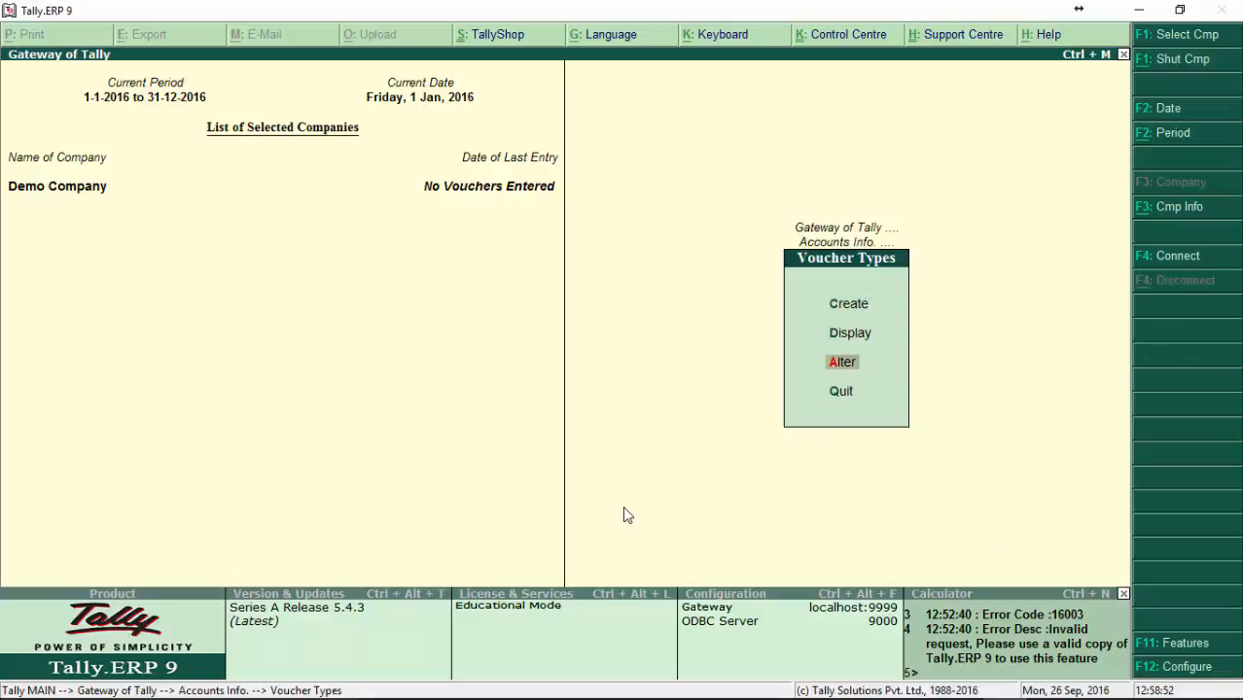
key("Up")
key("Up")
key("Down")
key("Down")
key("Up")
key("Return")
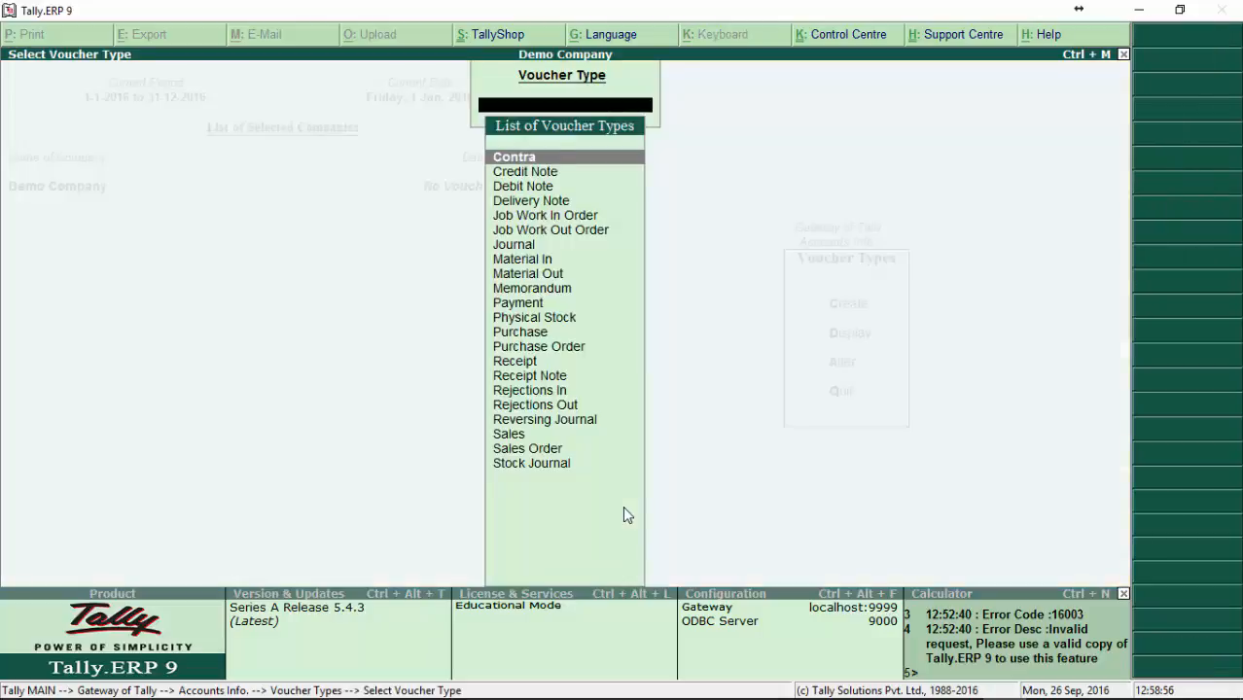
Step: Examine the first entries in the list of voucher types and return to Contra
key("Down")
key("Down")
key("Down")
key("Down")
key("Down")
key("Down")
key("Down")
key("Down")
key("Down")
key("Down")
key("Down")
key("Down")
key("Down")
key("Down")
key("Down")
key("Down")
key("Down")
key("Down")
key("Down")
key("Down")
key("Down")
key("Up")
key("Up")
key("Up")
key("Up")
key("Up")
key("Up")
key("Up")
key("Up")
key("Up")
key("Up")
key("Up")
key("Up")
key("Up")
key("Up")
key("Up")
key("Up")
key("Up")
key("Up")
key("Up")
key("Up")
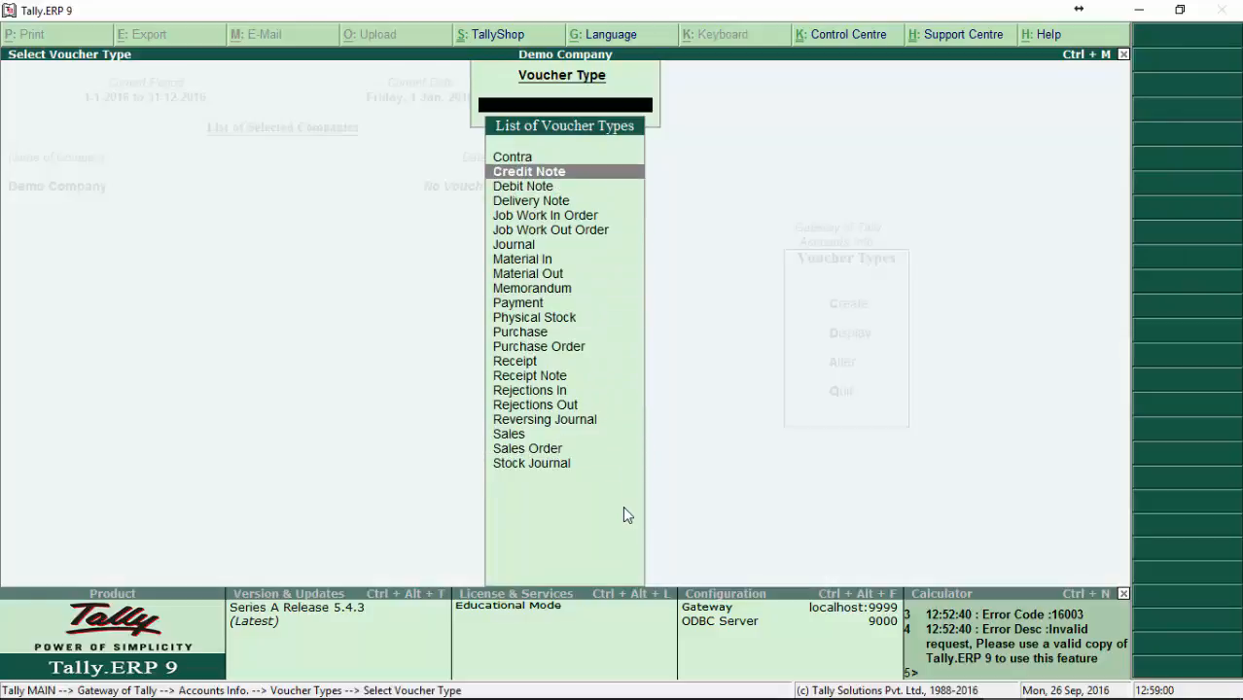
key("Up")
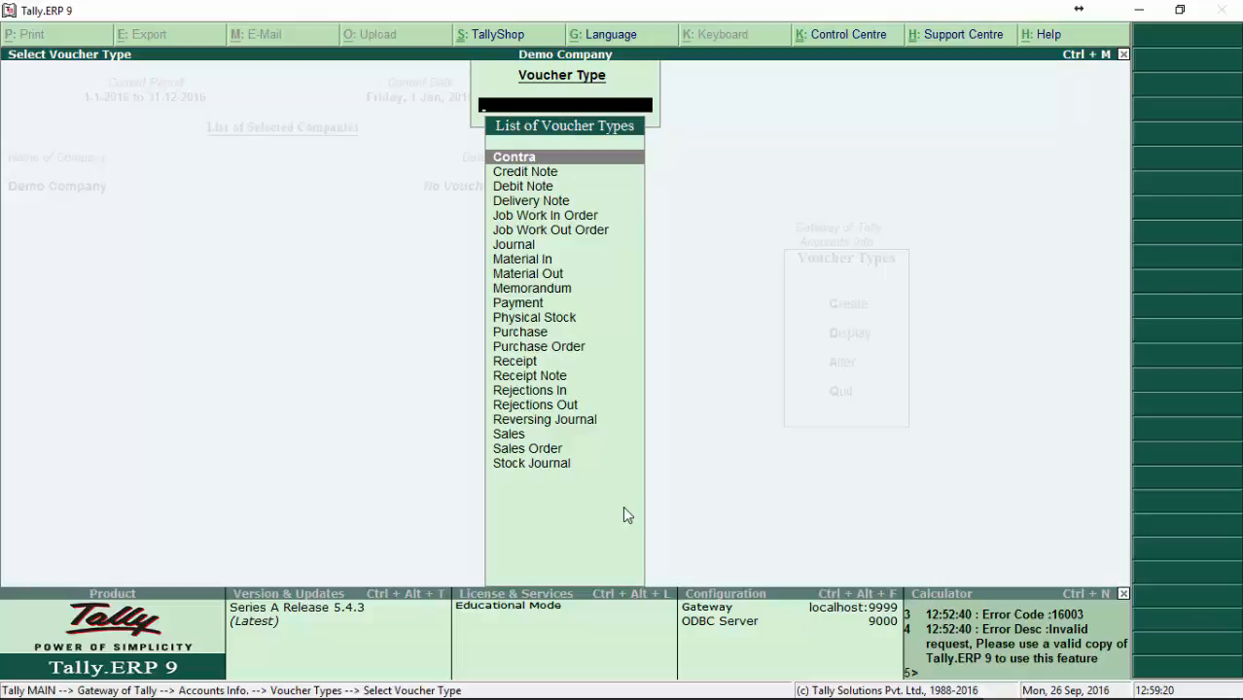
Step: Go through the predefined voucher types from Contra down to Sales Order, including Debit Note, Purchase and Sales
key("Down")
key("Down")
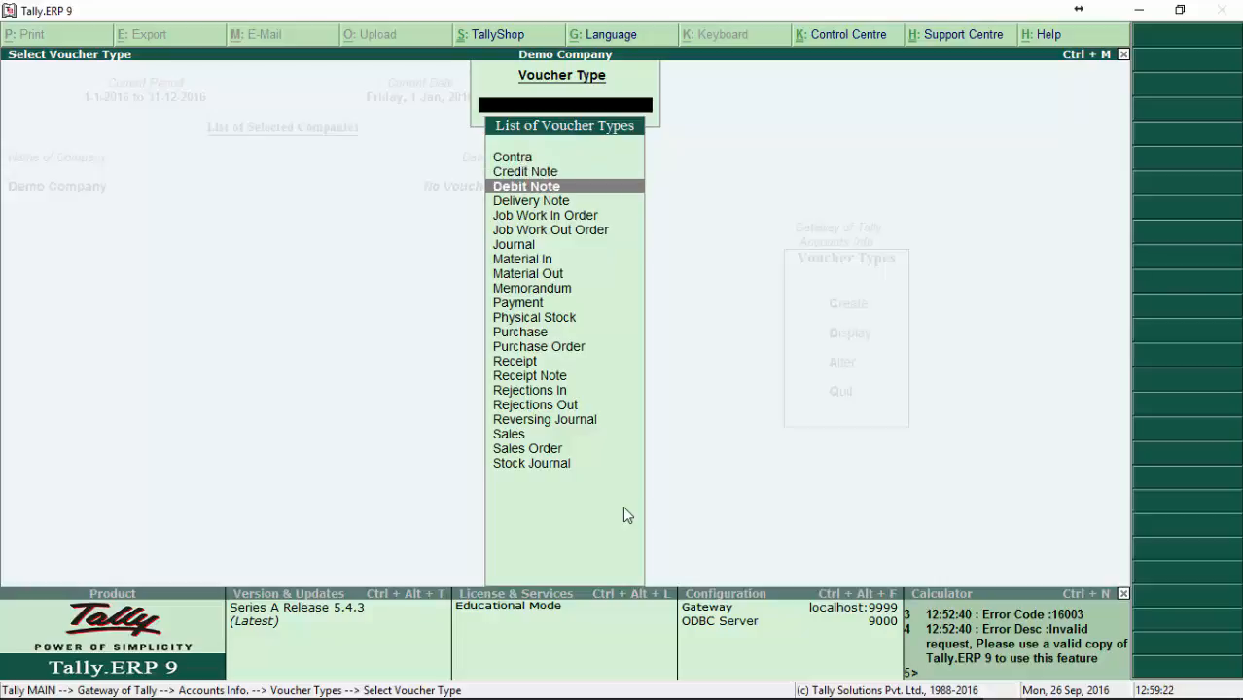
key("Down")
key("Down")
key("Down")
key("Down")
key("Down")
key("Down")
key("Down")
key("Down")
key("Down")
key("Down")
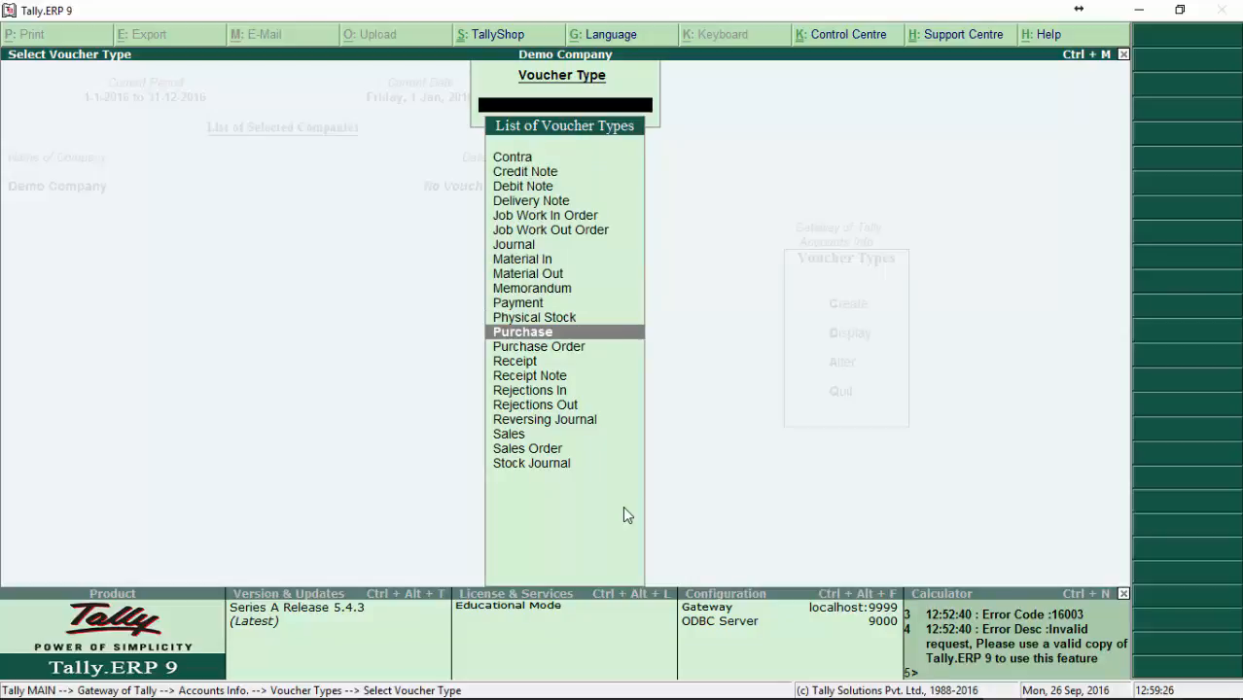
key("Up")
key("Up")
key("Up")
key("Down")
key("Down")
key("Down")
key("Down")
key("Down")
key("Down")
key("Down")
key("Down")
key("Down")
key("Down")
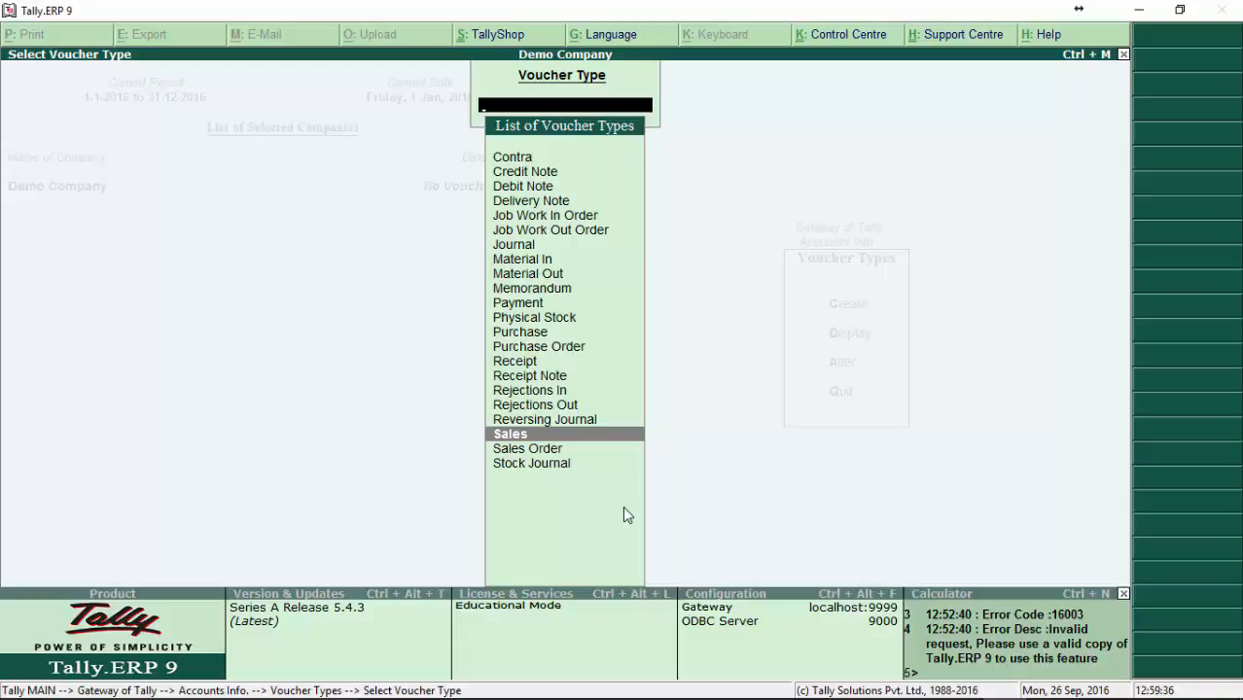
key("Down")
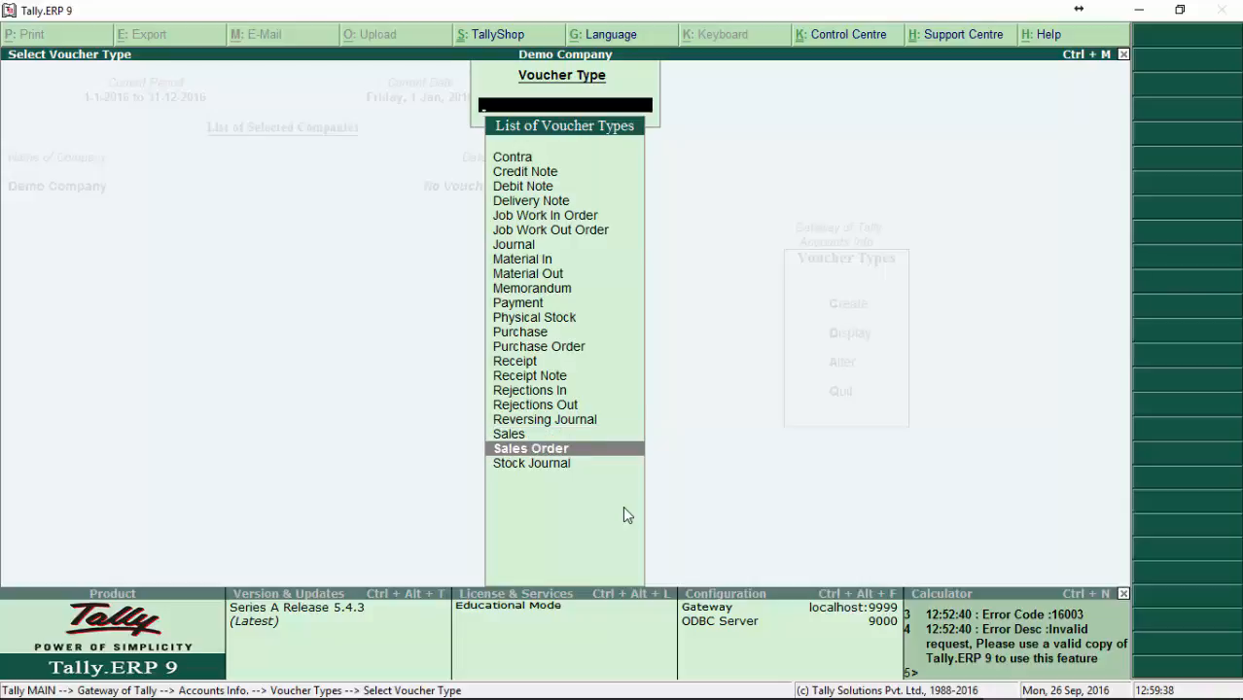
Step: Review the voucher types back up to Contra and down again to Sales
key("Up")
key("Up")
key("Up")
key("Up")
key("Up")
key("Up")
key("Up")
key("Up")
key("Up")
key("Up")
key("Up")
key("Up")
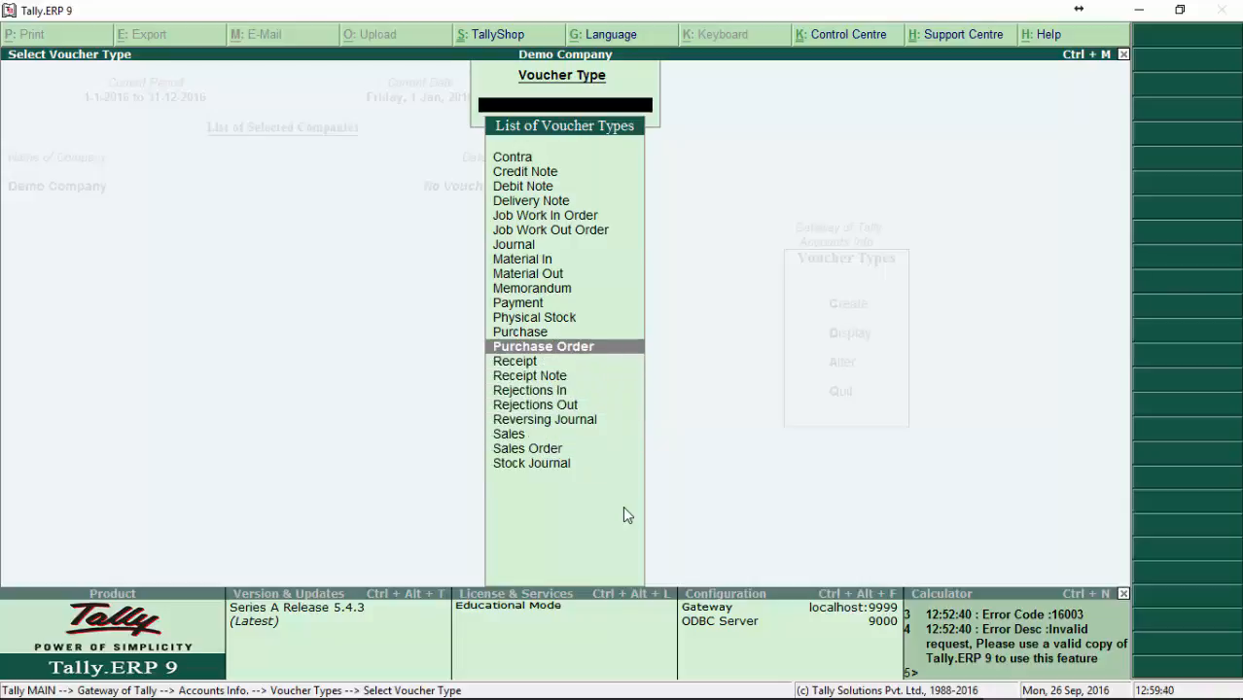
key("Up")
key("Up")
key("Up")
key("Up")
key("Up")
key("Up")
key("Up")
key("Up")
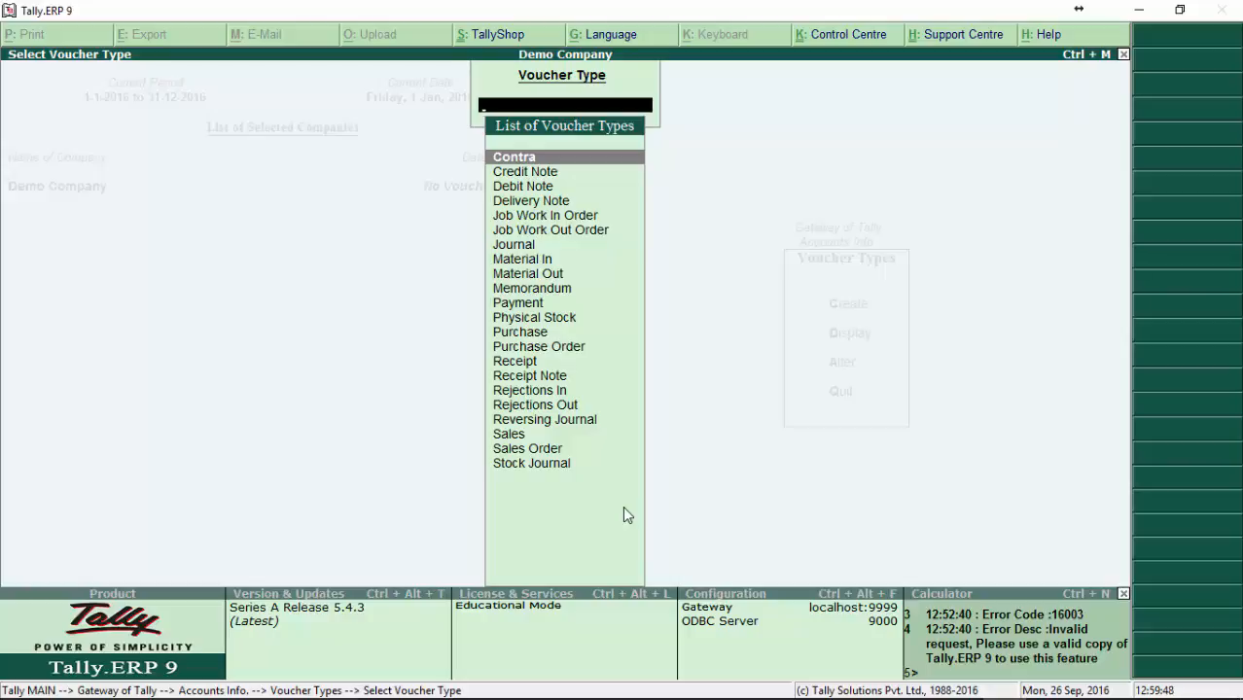
key("Down")
key("Down")
key("Down")
key("Down")
key("Down")
key("Down")
key("Down")
key("Down")
key("Down")
key("Down")
key("Down")
key("Down")
key("Down")
key("Down")
key("Down")
key("Down")
key("Down")
key("Down")
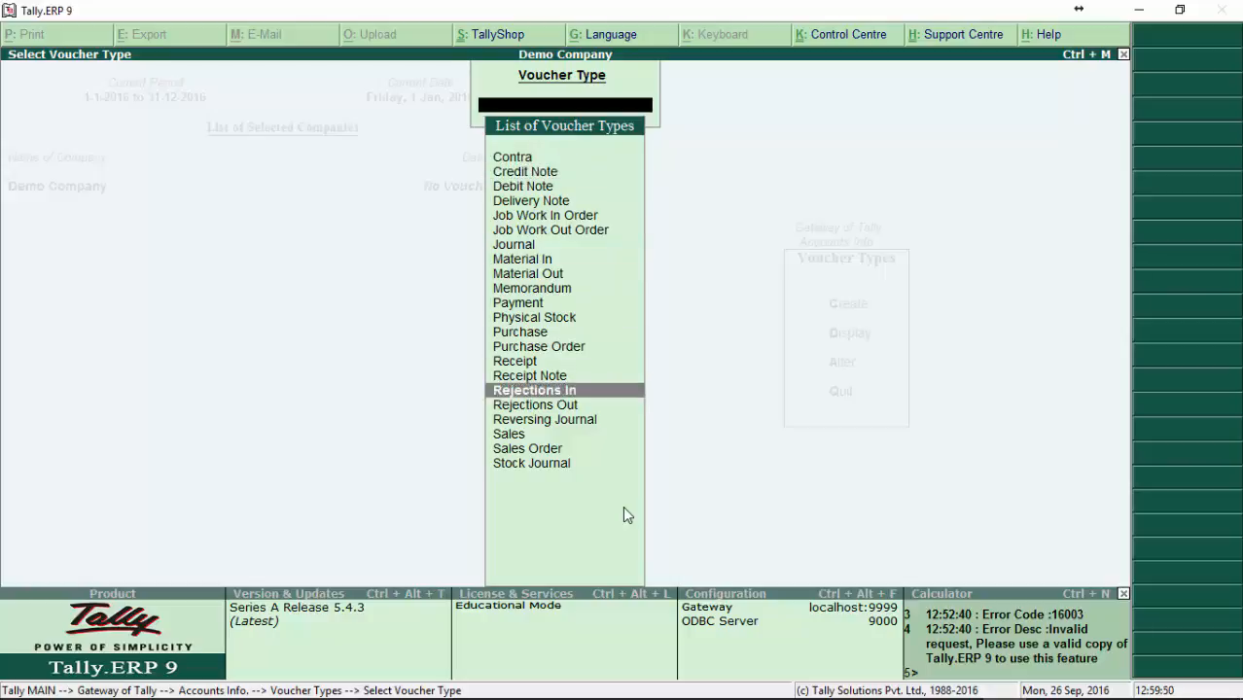
key("Down")
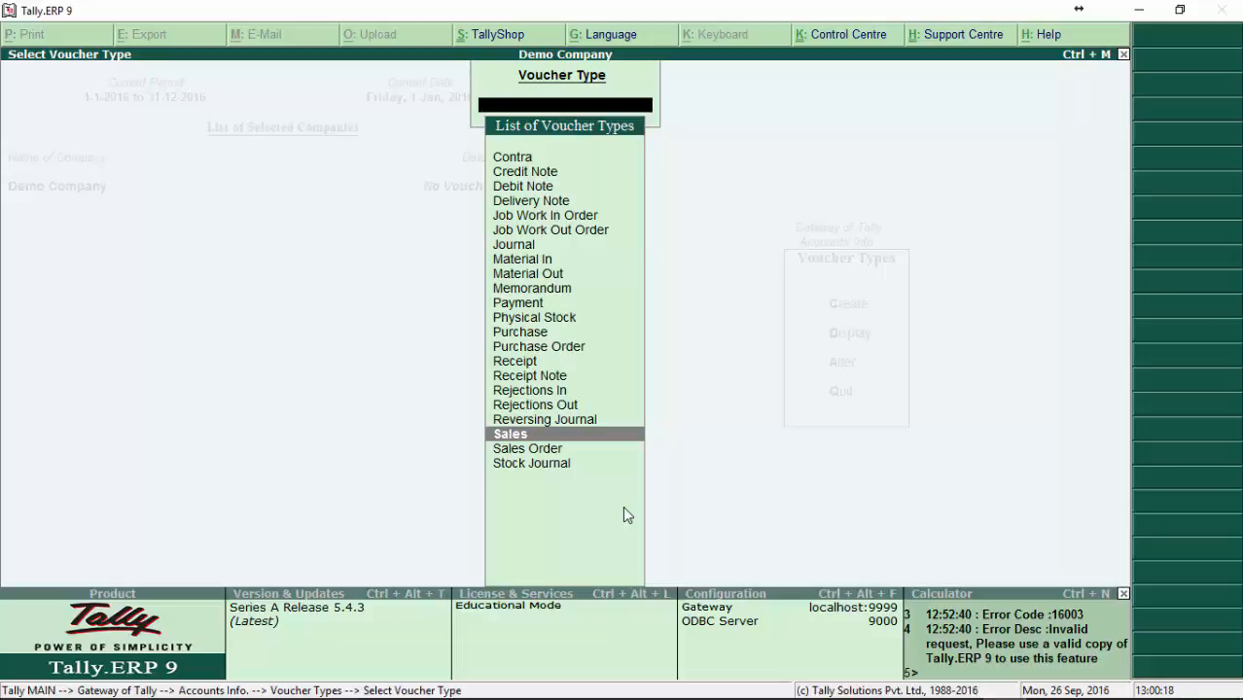
Step: Leave the voucher type list and start creating a new voucher type named Cash Sales
key("Escape")
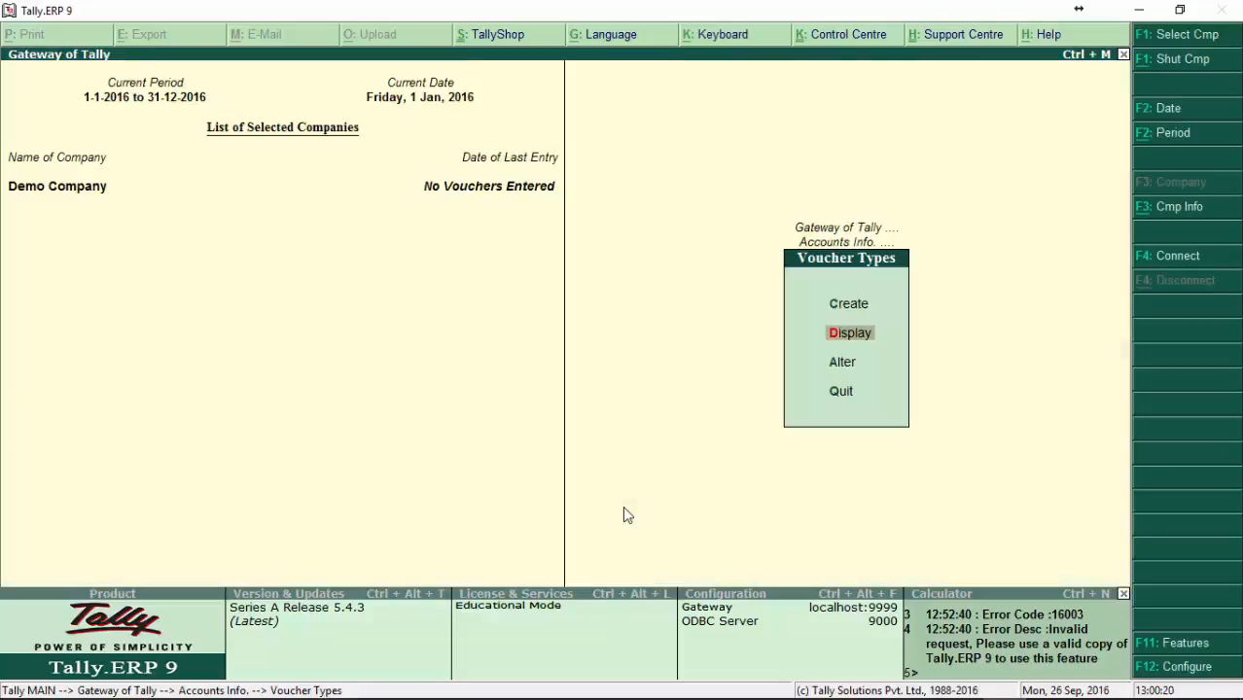
key("Up")
key("Return")
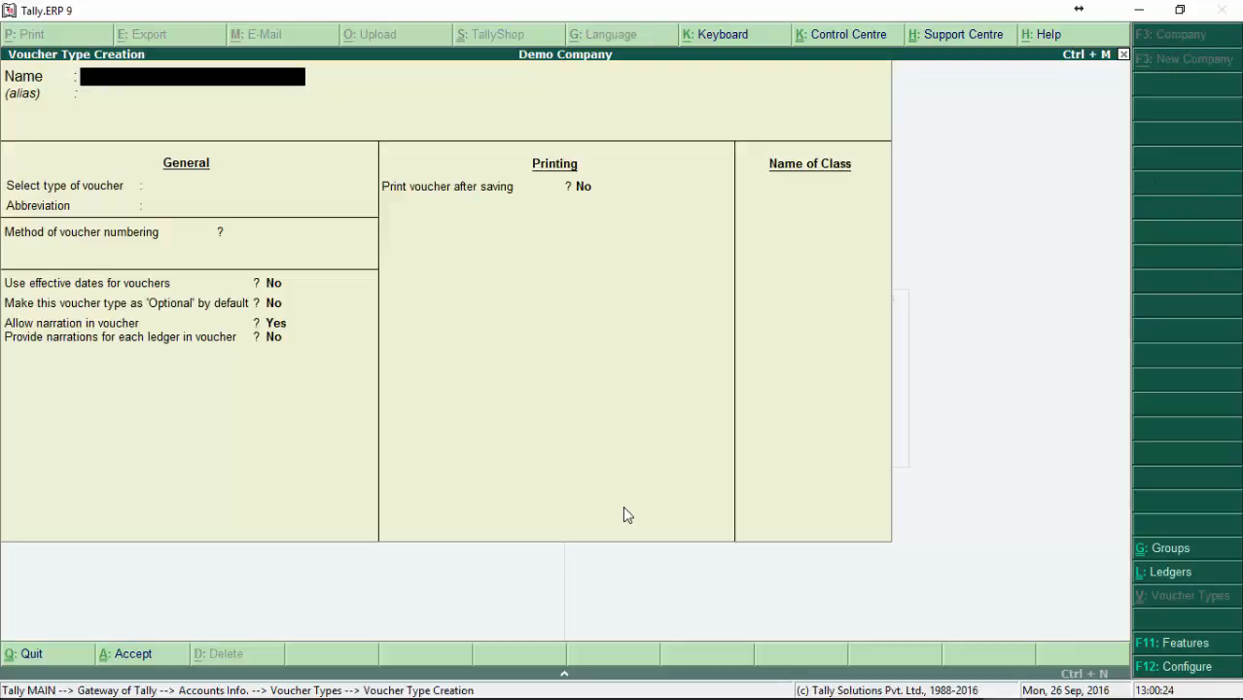
type("Cash")
key("Return")
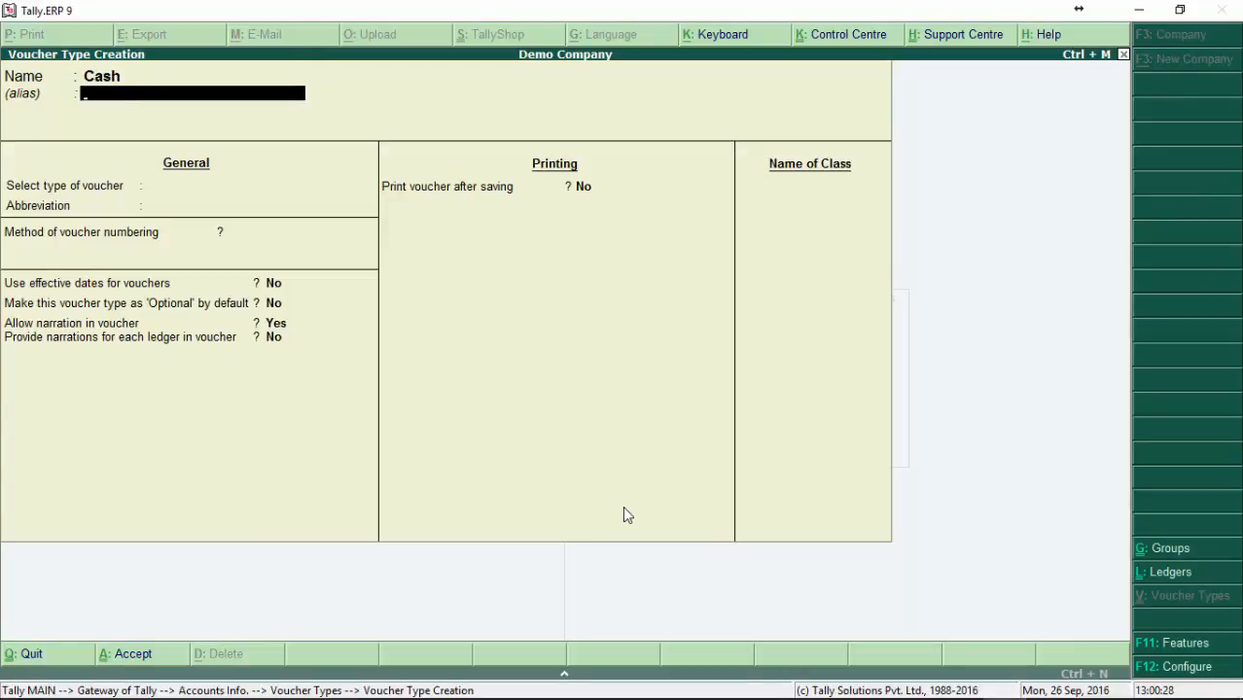
key("Return")
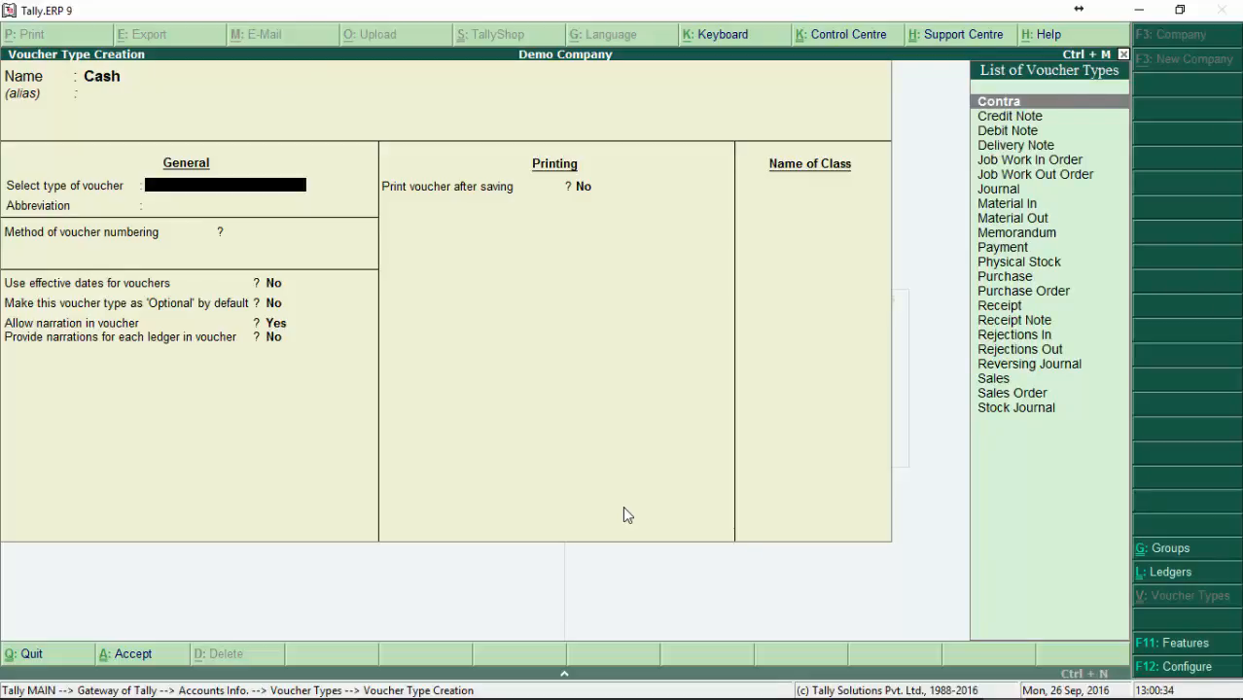
key("BackSpace")
key("BackSpace")
type("Sales")
key("Return")
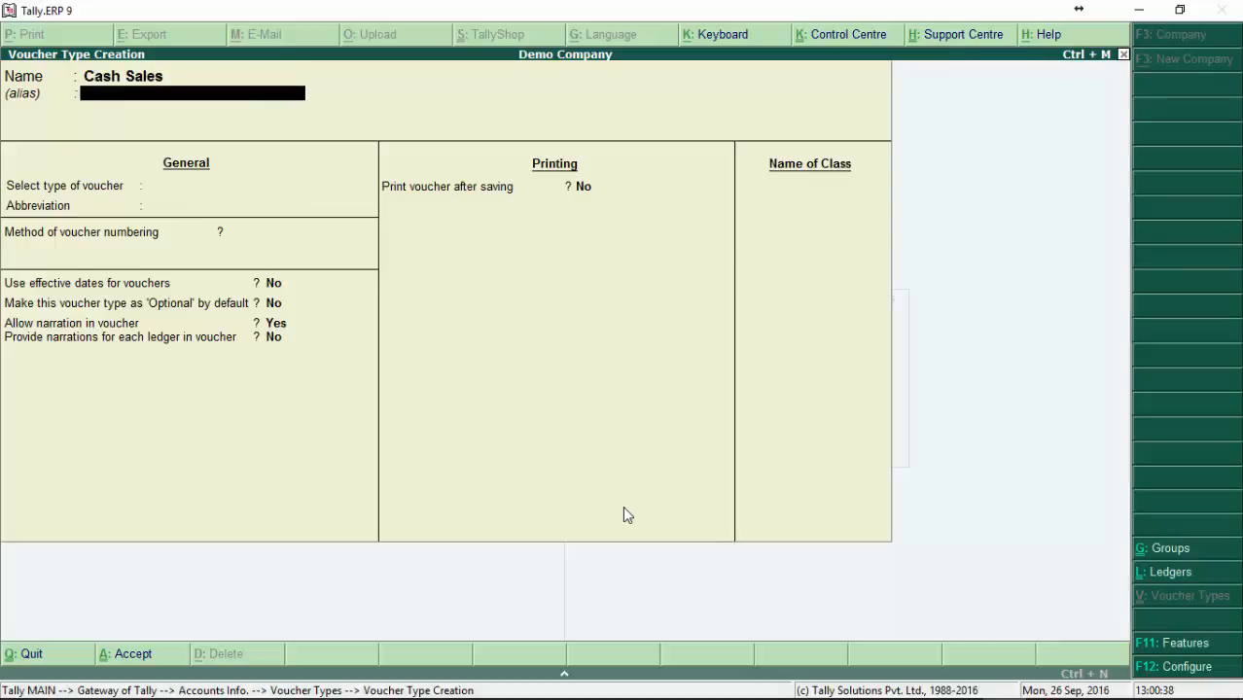
Step: Leave the alias empty, base Cash Sales on the Sales voucher type and keep the abbreviation Sale
key("Return")
type("Sa")
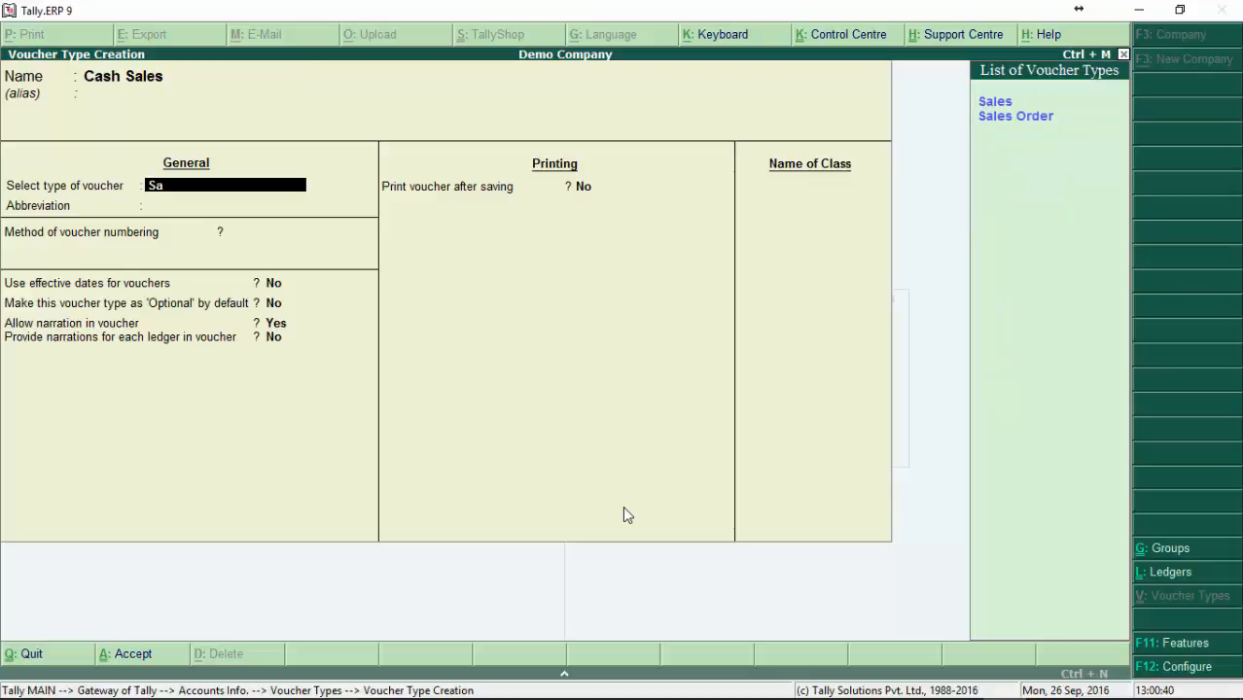
key("Return")
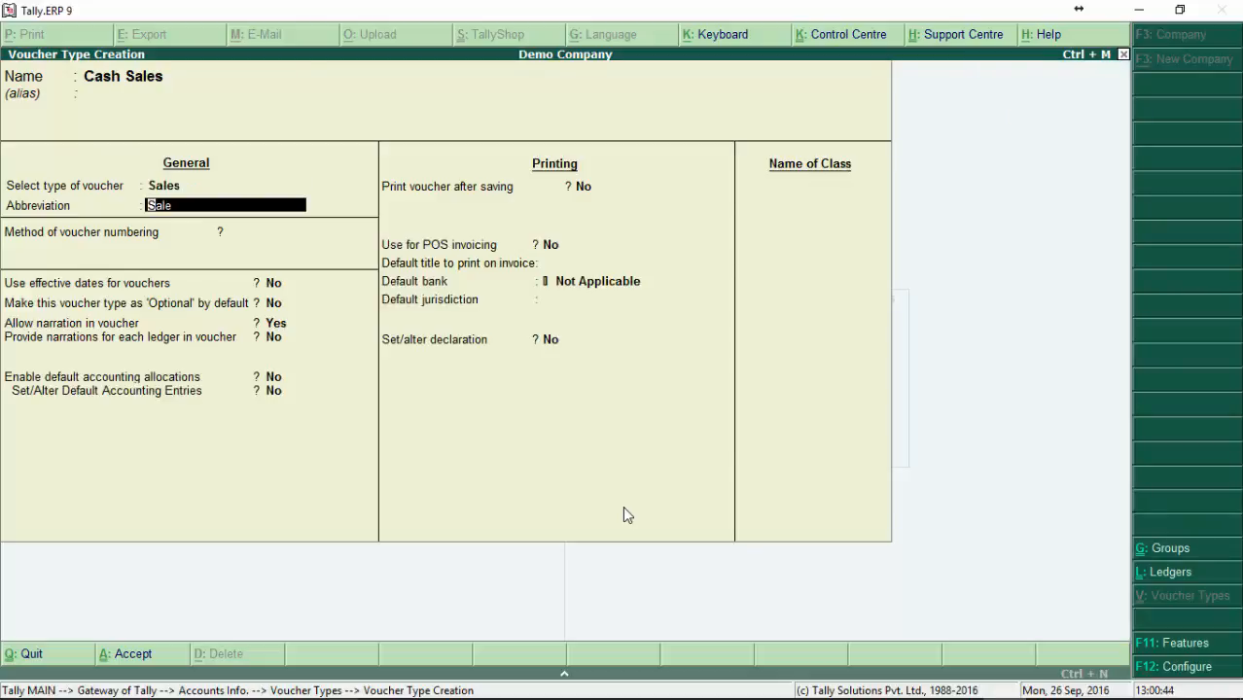
key("Return")
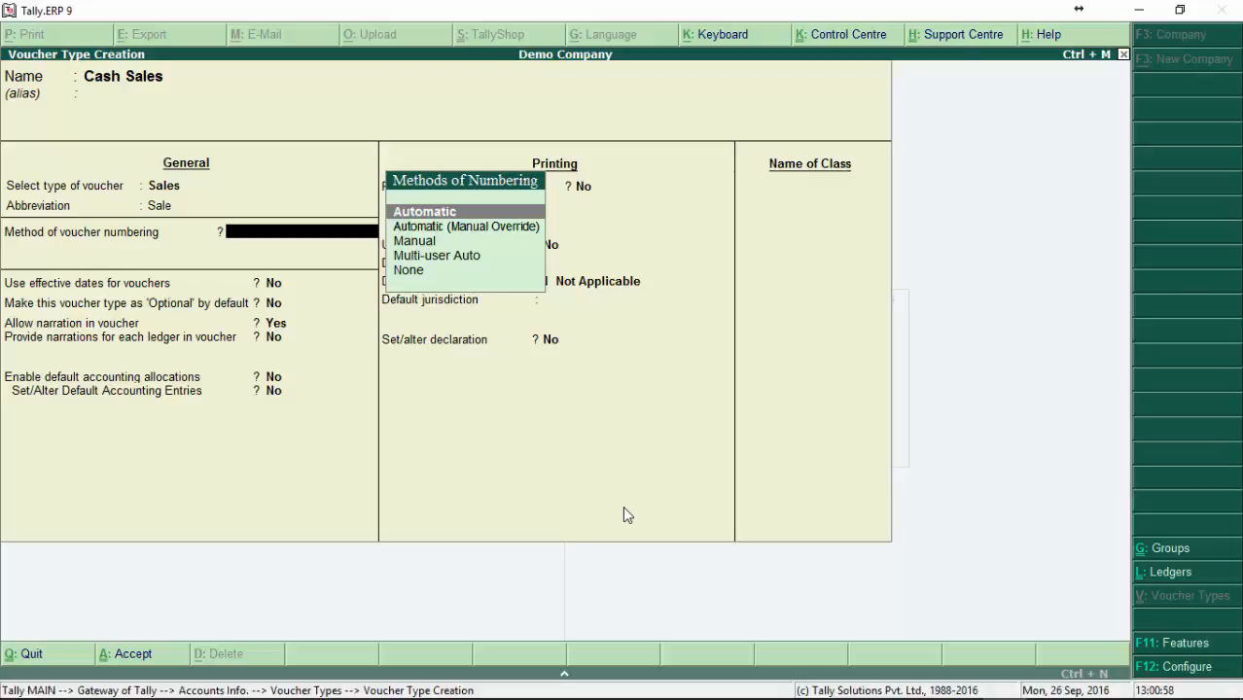
Step: Review the available voucher numbering methods from Automatic to None and return to Automatic
key("Down")
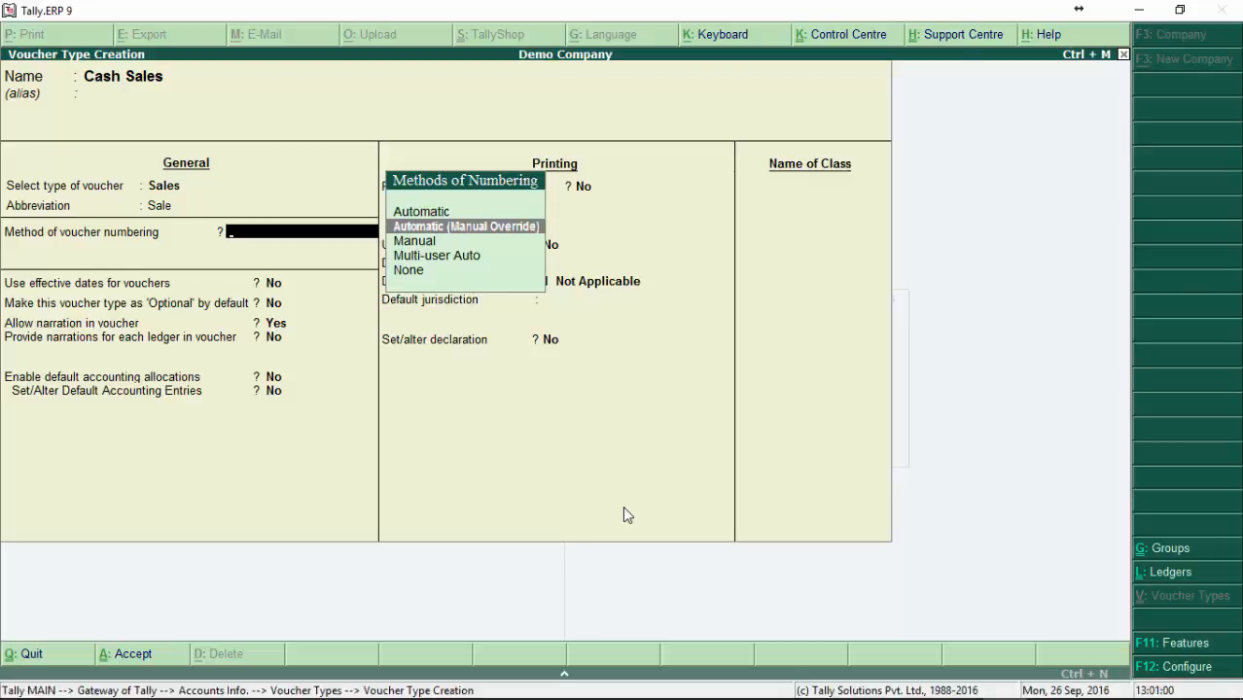
key("Up")
key("Down")
key("Up")
key("Down")
key("Up")
key("Down")
key("Up")
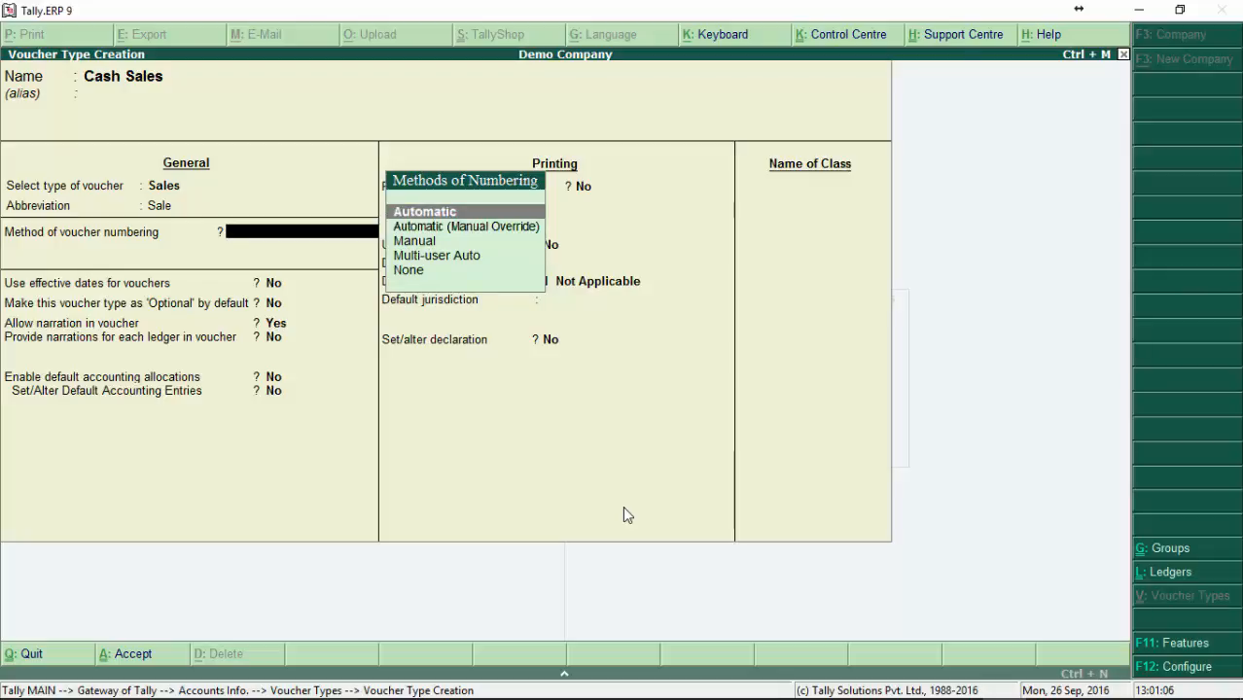
key("Down")
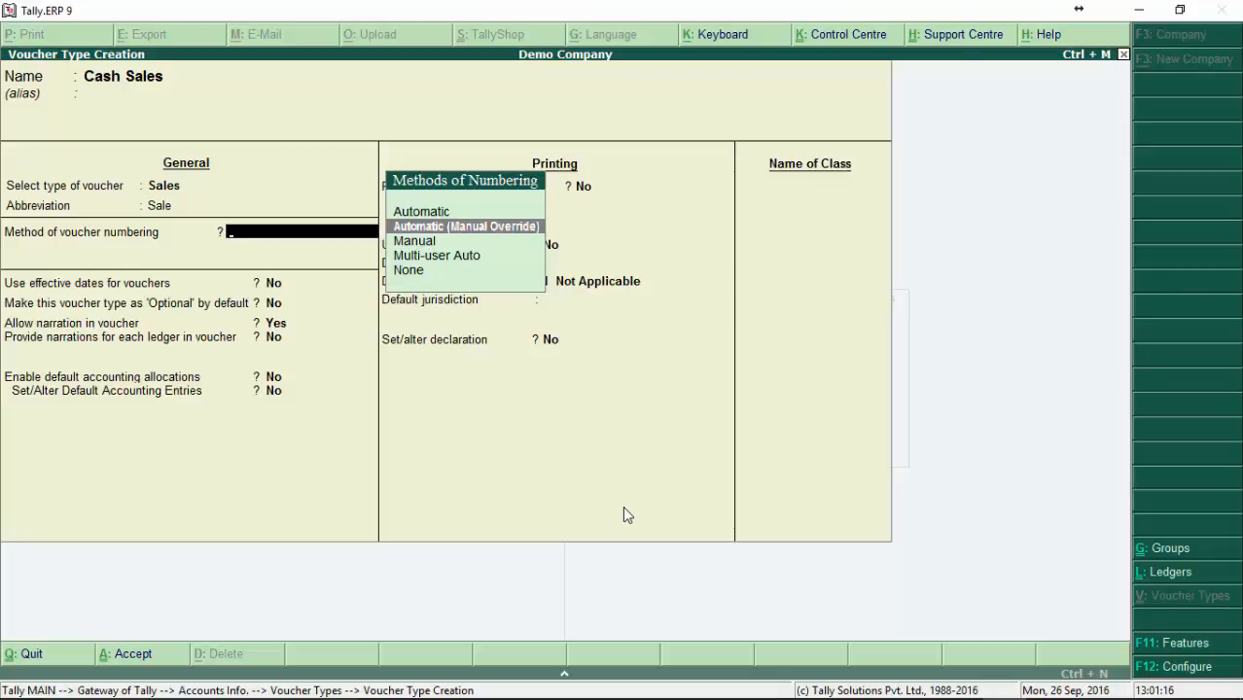
key("Down")
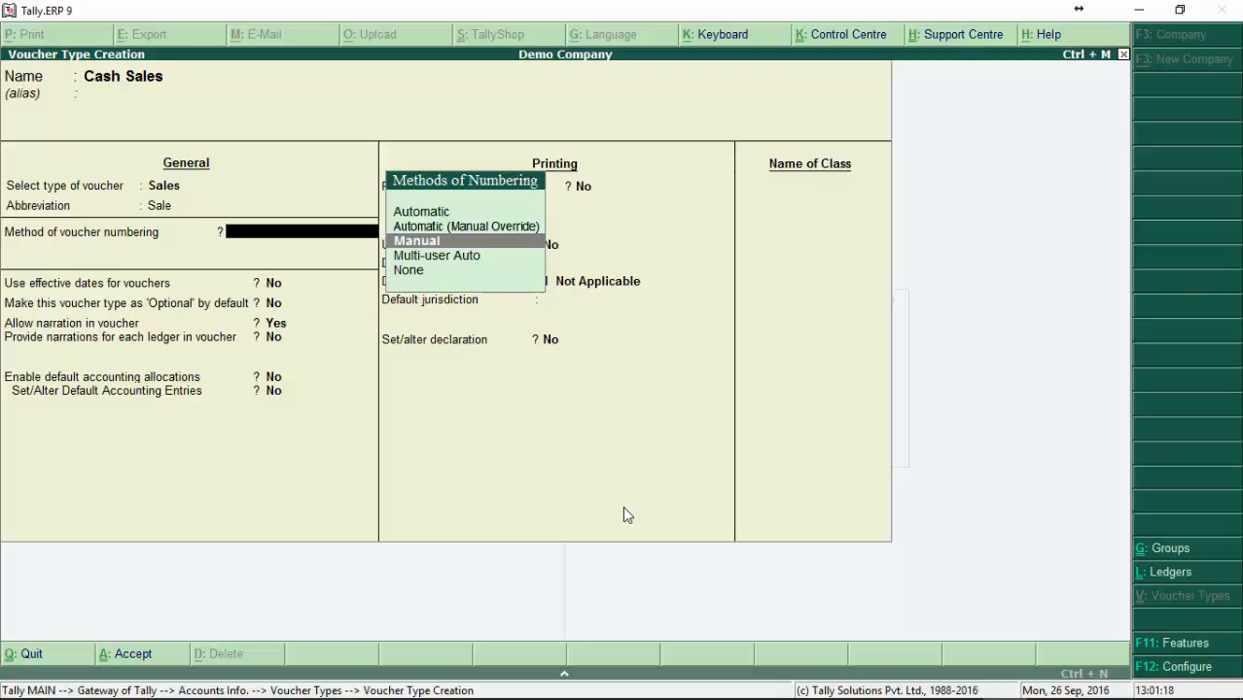
key("Down")
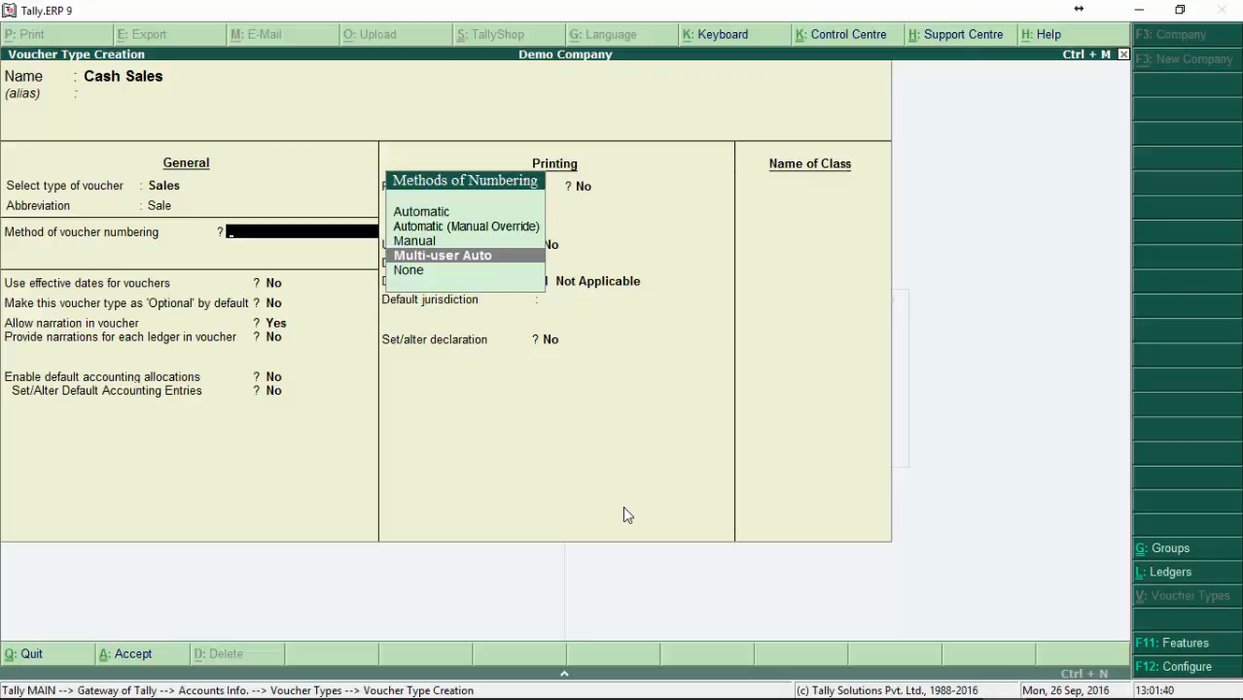
key("Down")
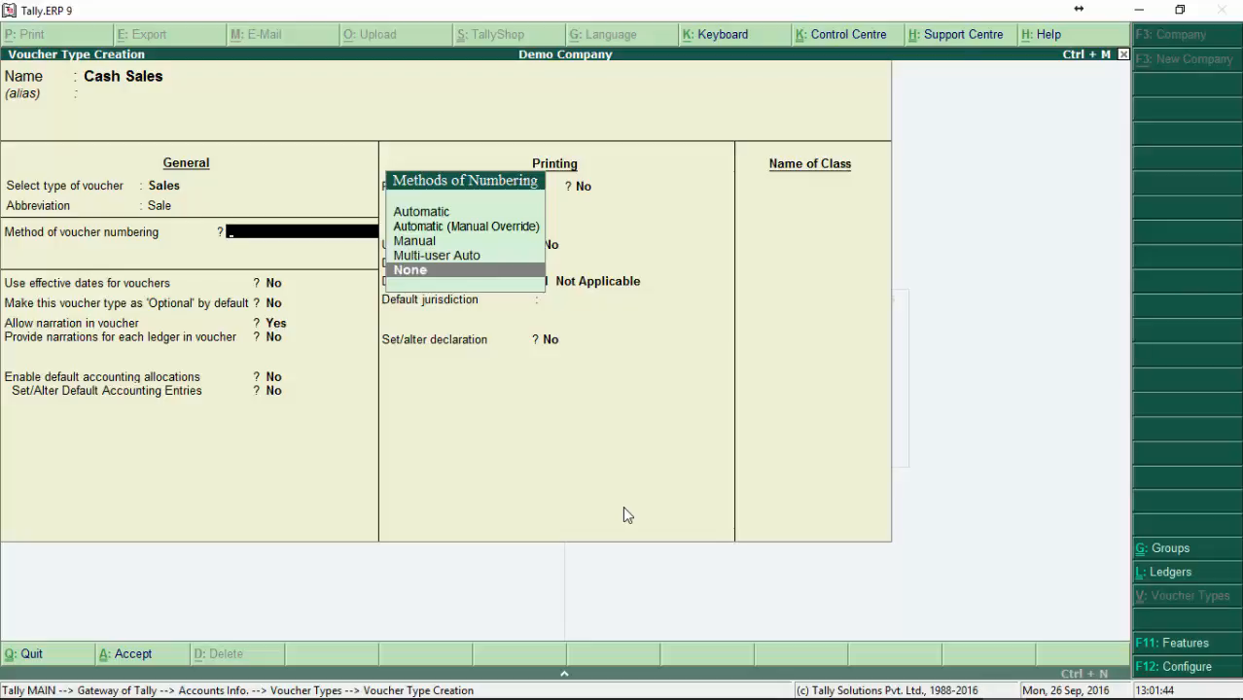
key("Up")
key("Up")
key("Up")
key("Up")
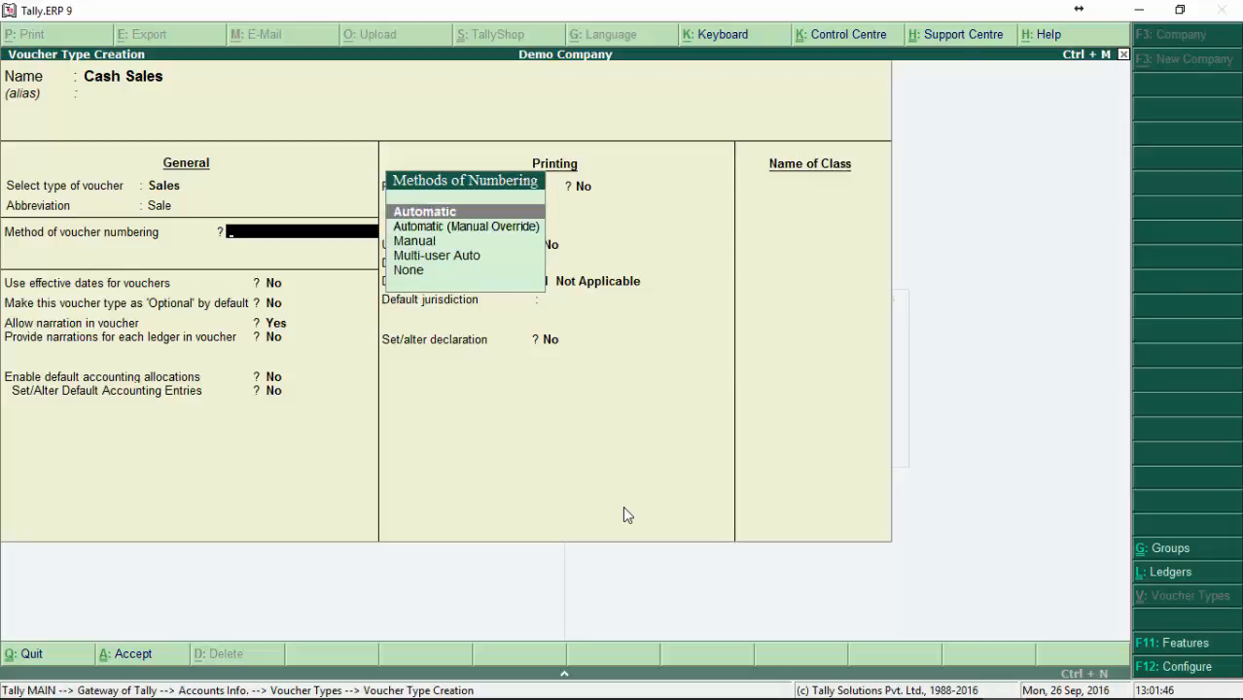
Step: Choose Automatic voucher numbering for Cash Sales and enable its advanced configuration
key("Return")
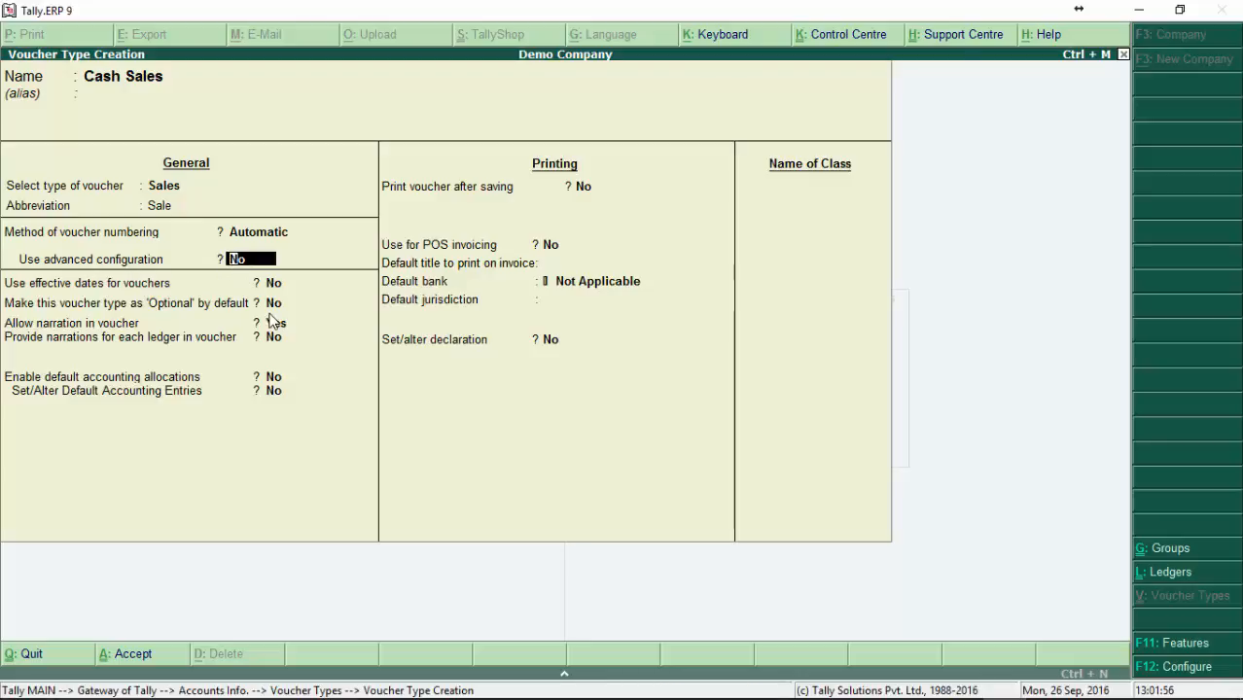
type("y")
key("Return")
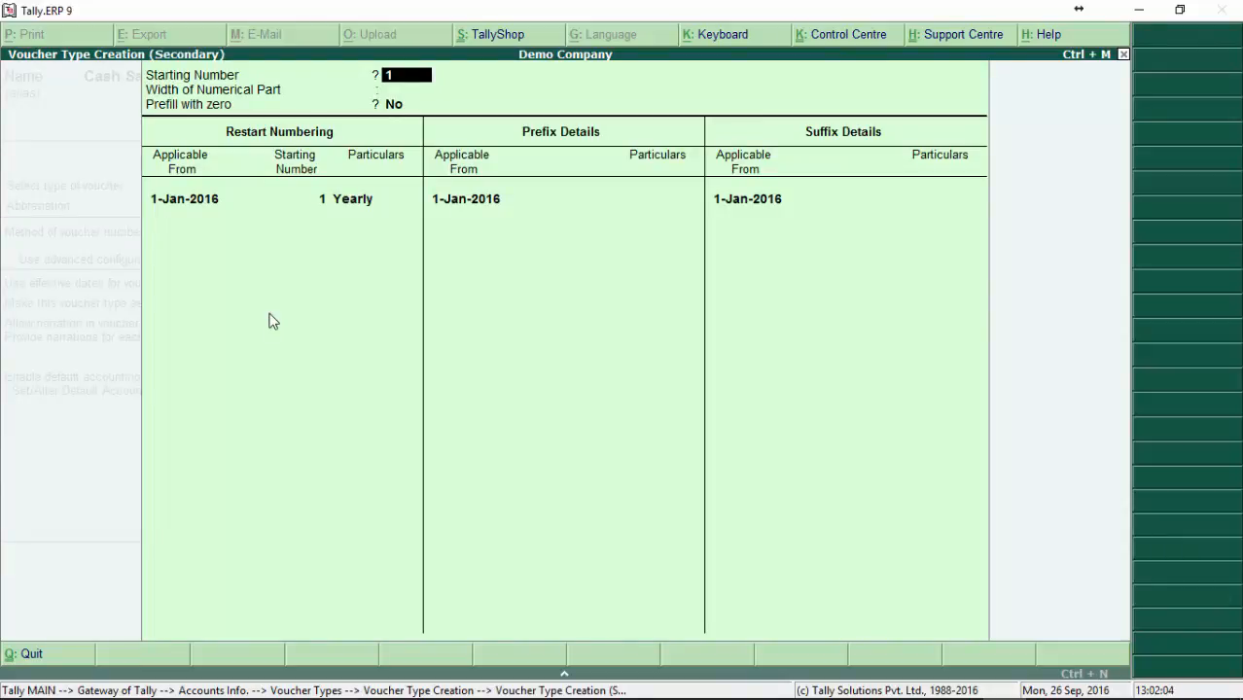
Step: Keep starting number 1, set the width of the numerical part to 5 and turn on prefilling with zero
key("Return")
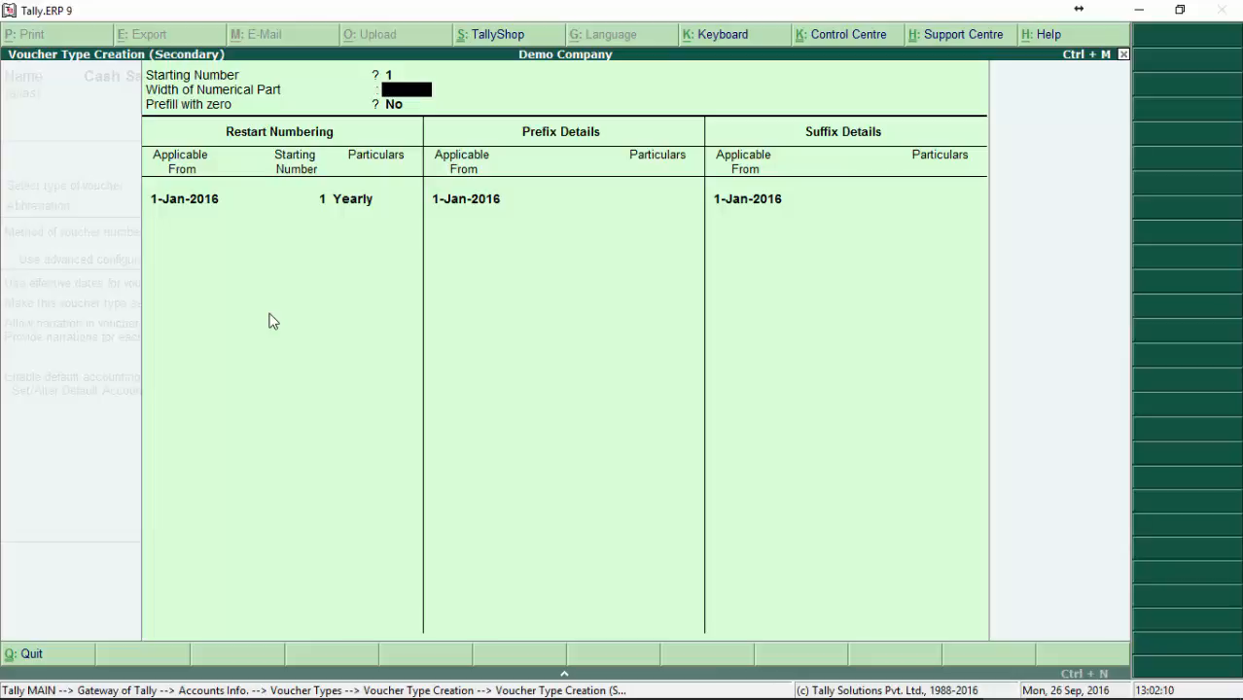
type("5")
key("Return")
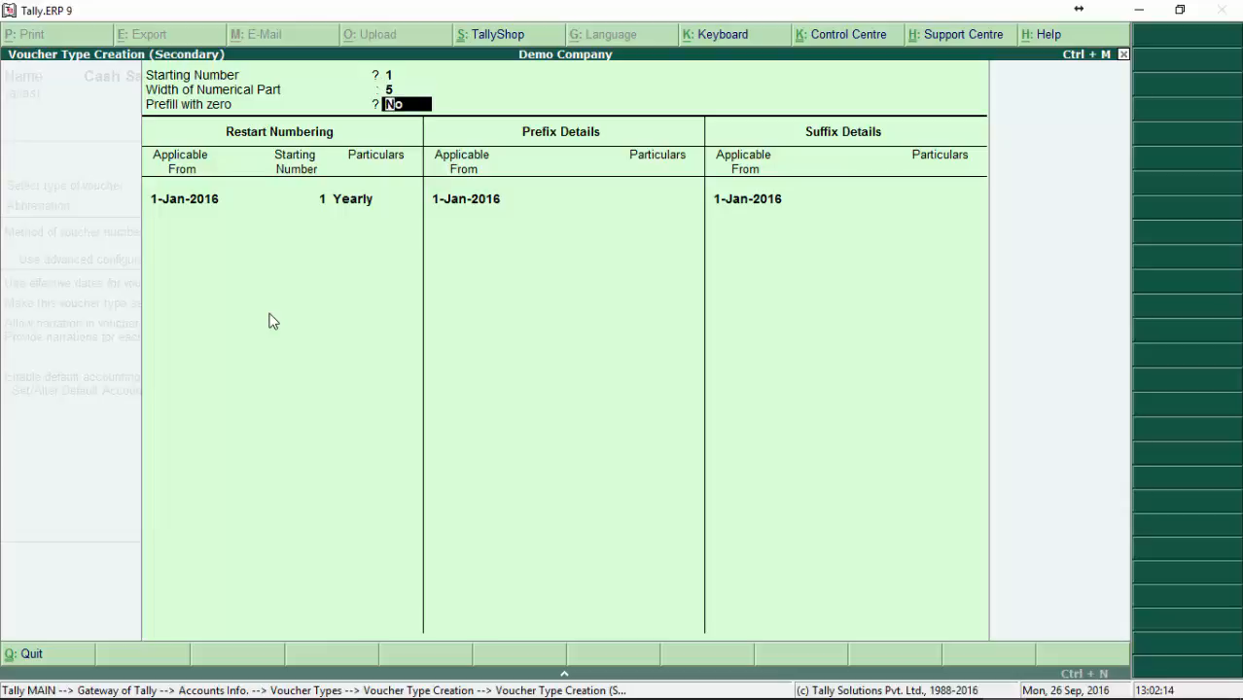
type("ny")
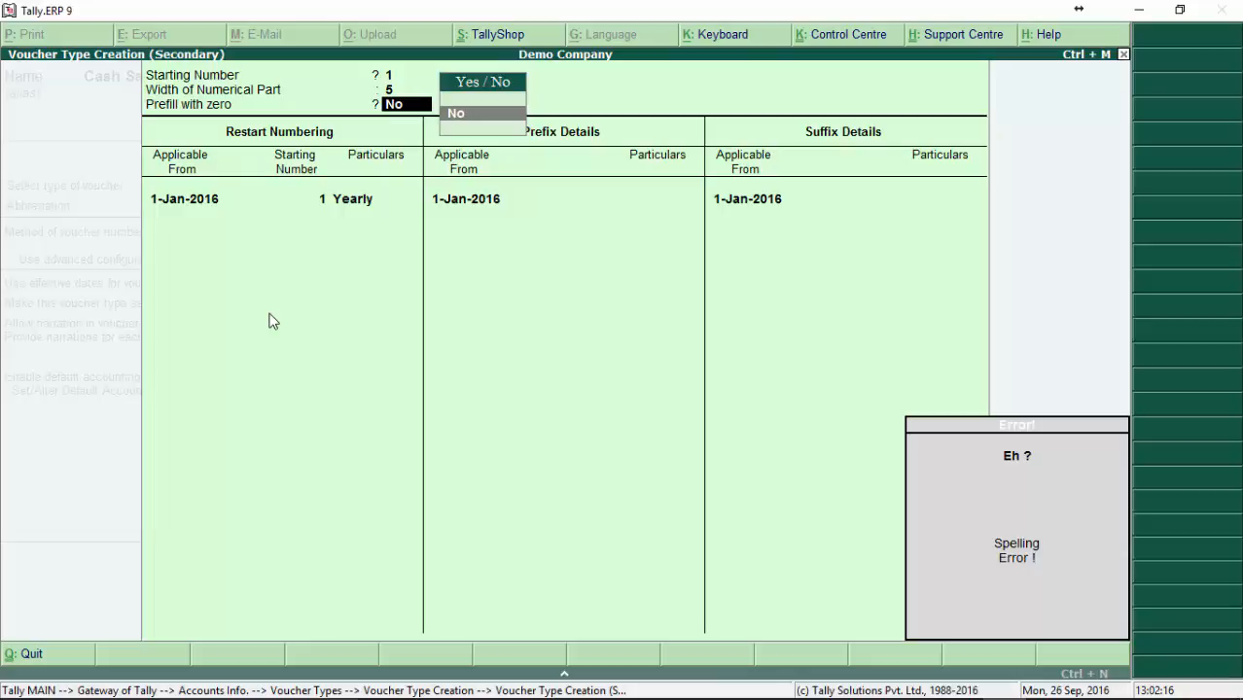
key("BackSpace")
key("BackSpace")
type("y")
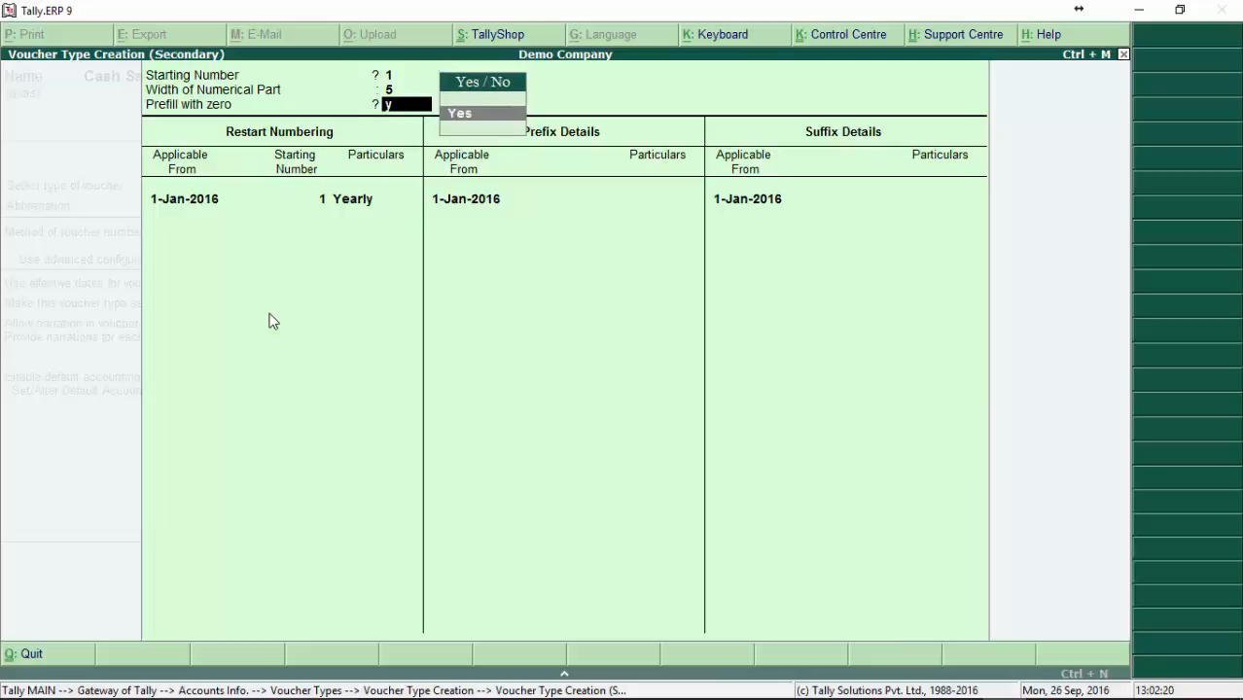
key("BackSpace")
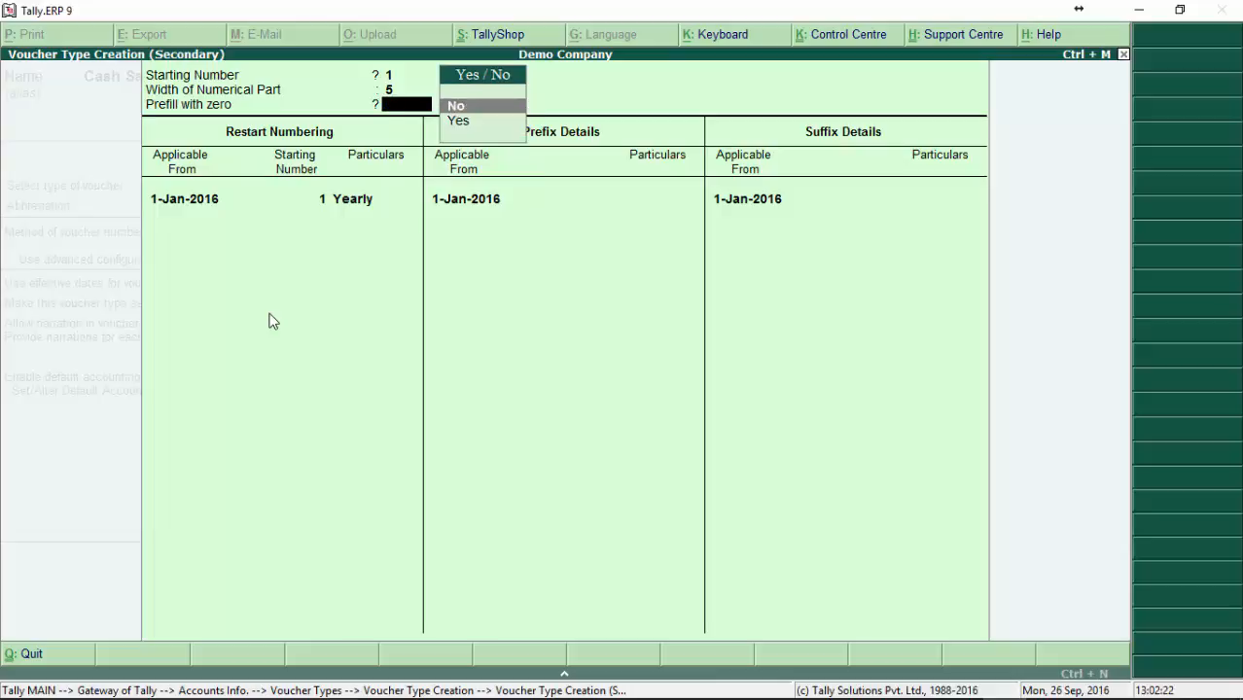
type("y")
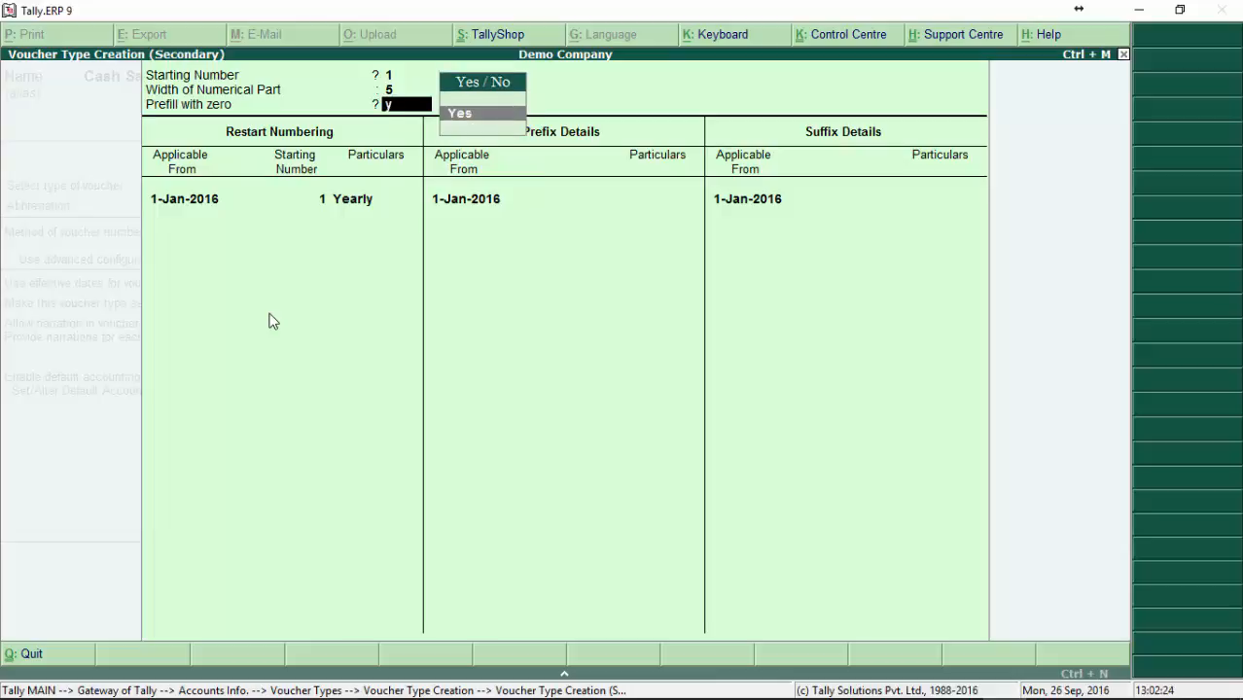
key("Return")
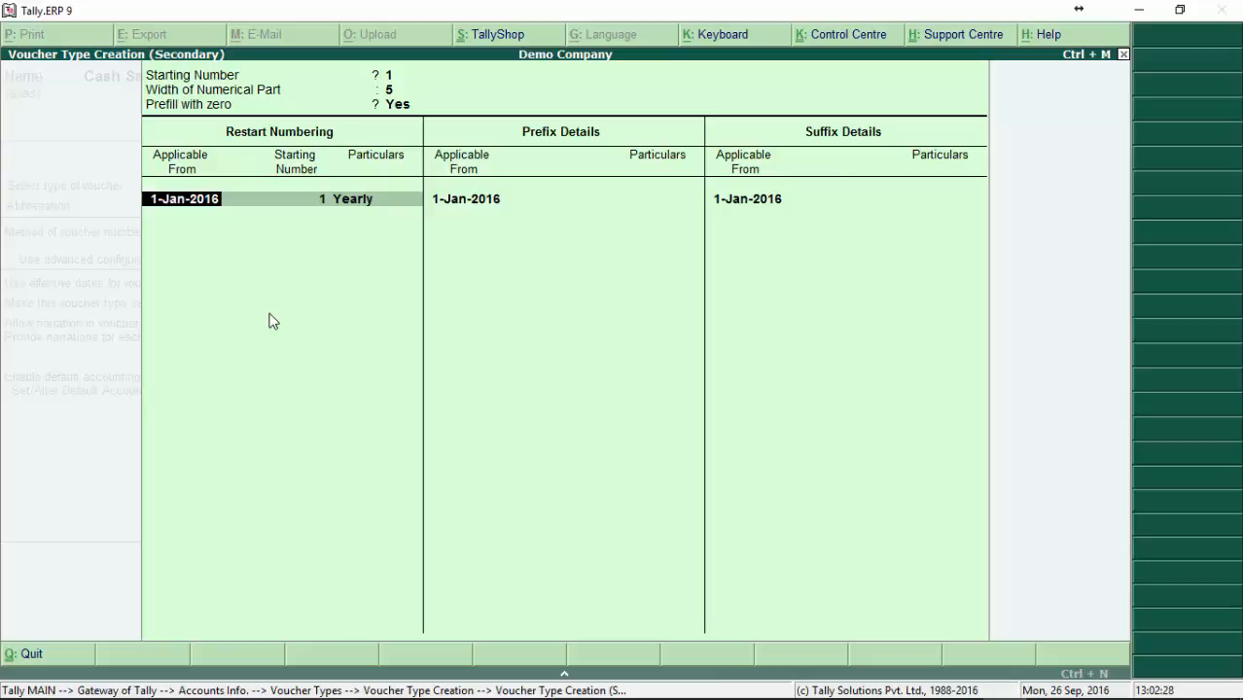
Step: Keep the numbering restarting Yearly at 1, applicable from 1-Jan-2016, with no further restart entry
key("Return")
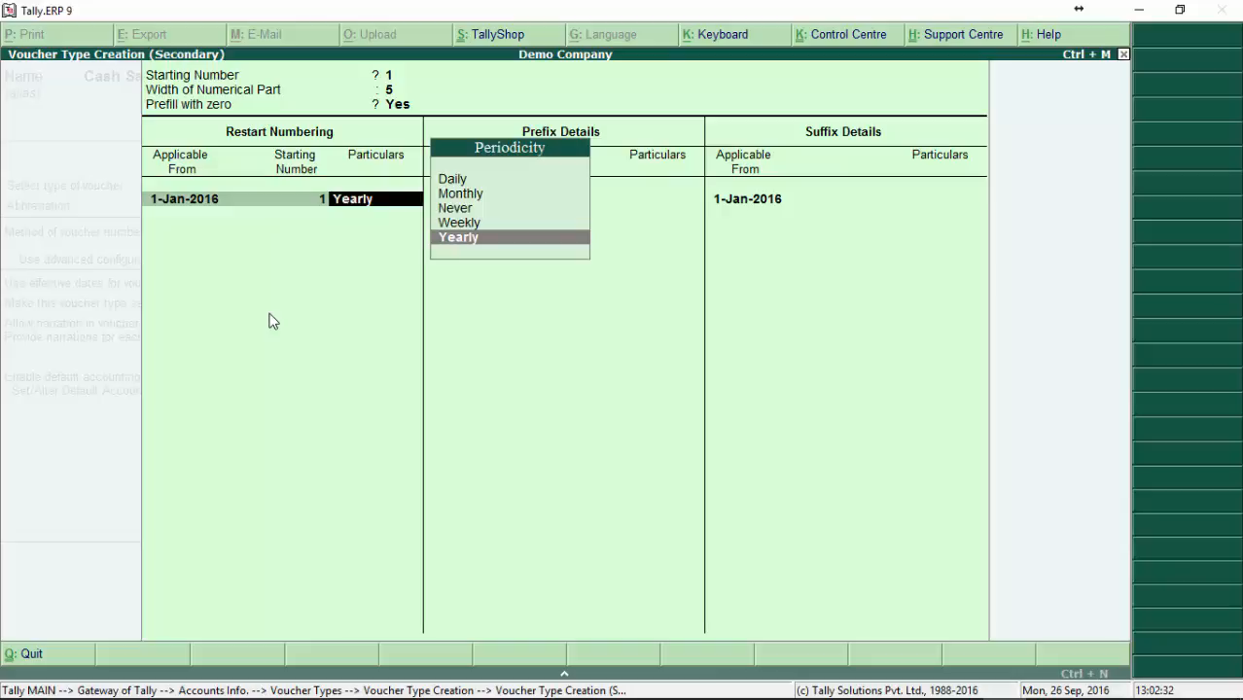
key("Return")
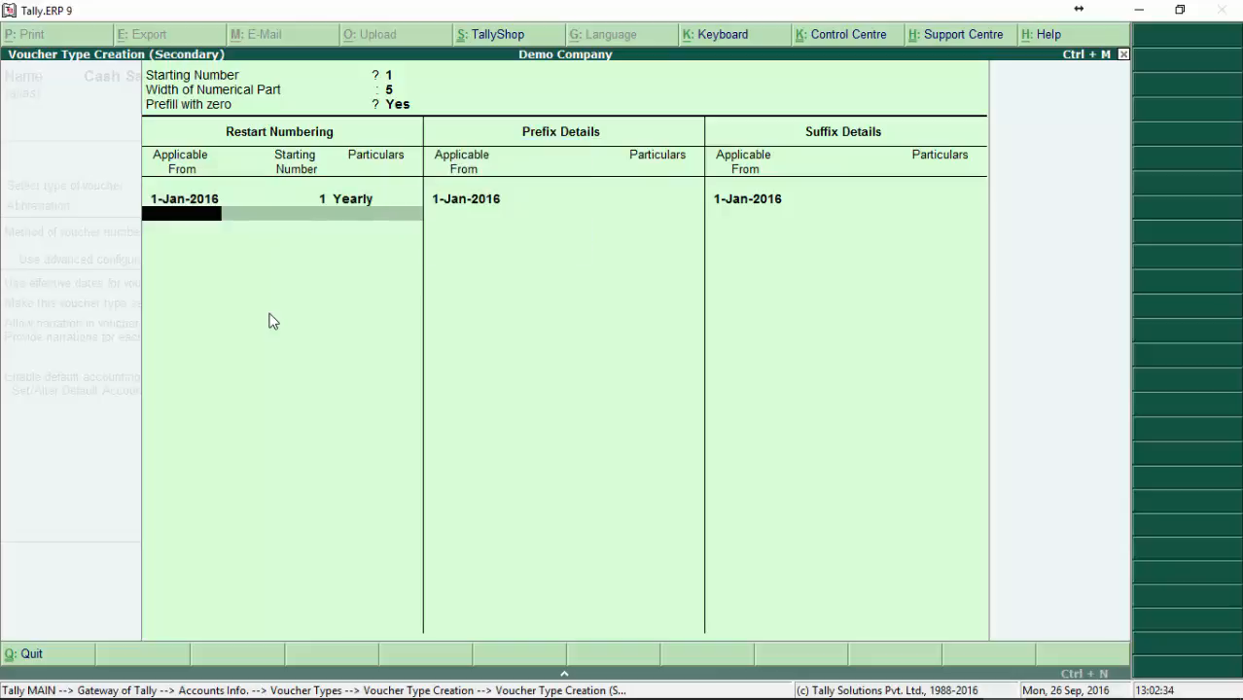
key("BackSpace")
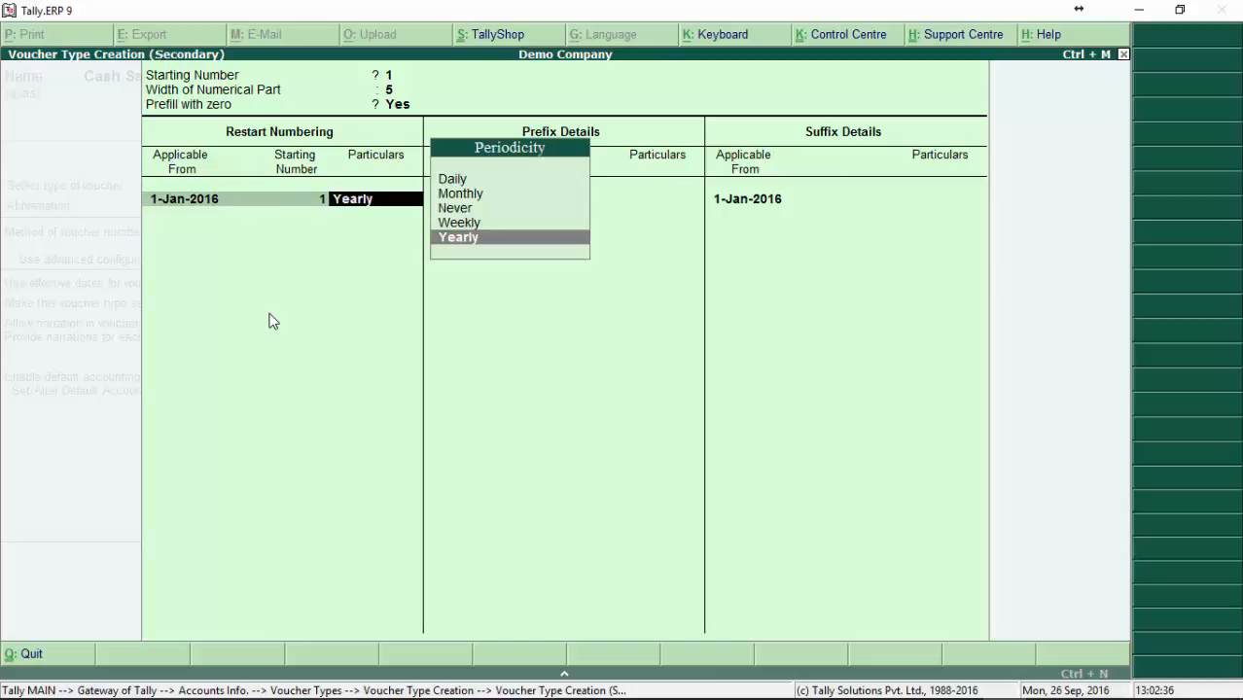
key("Return")
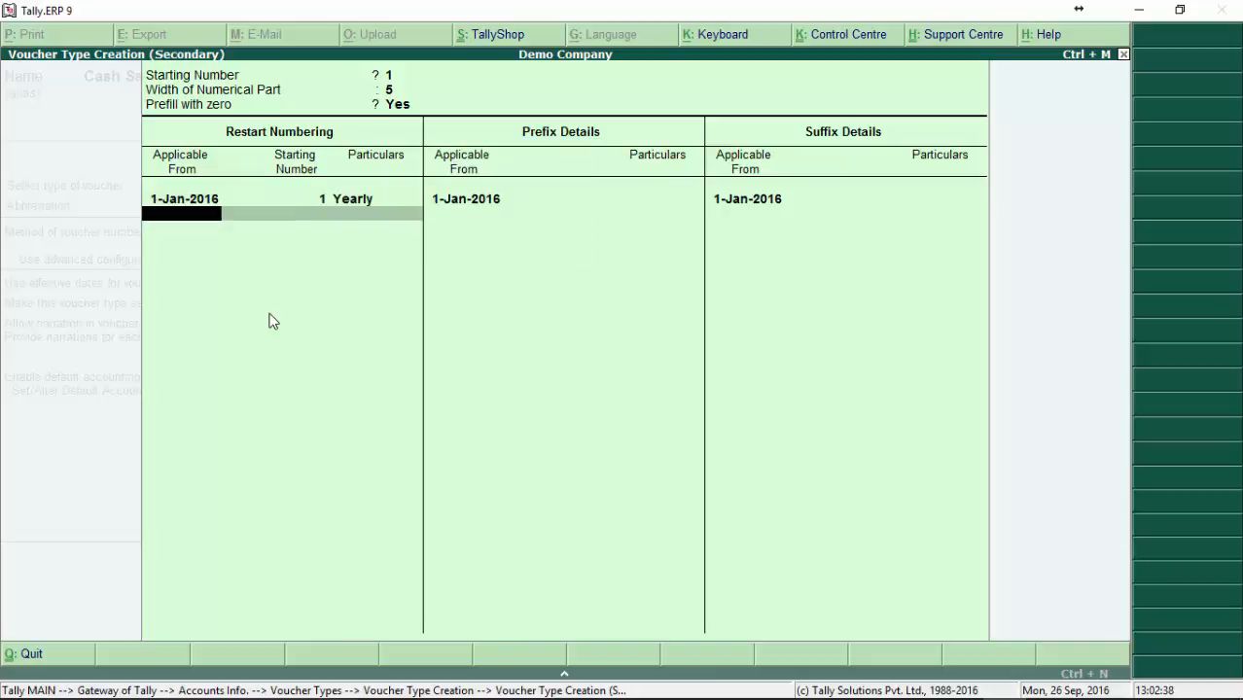
key("Return")
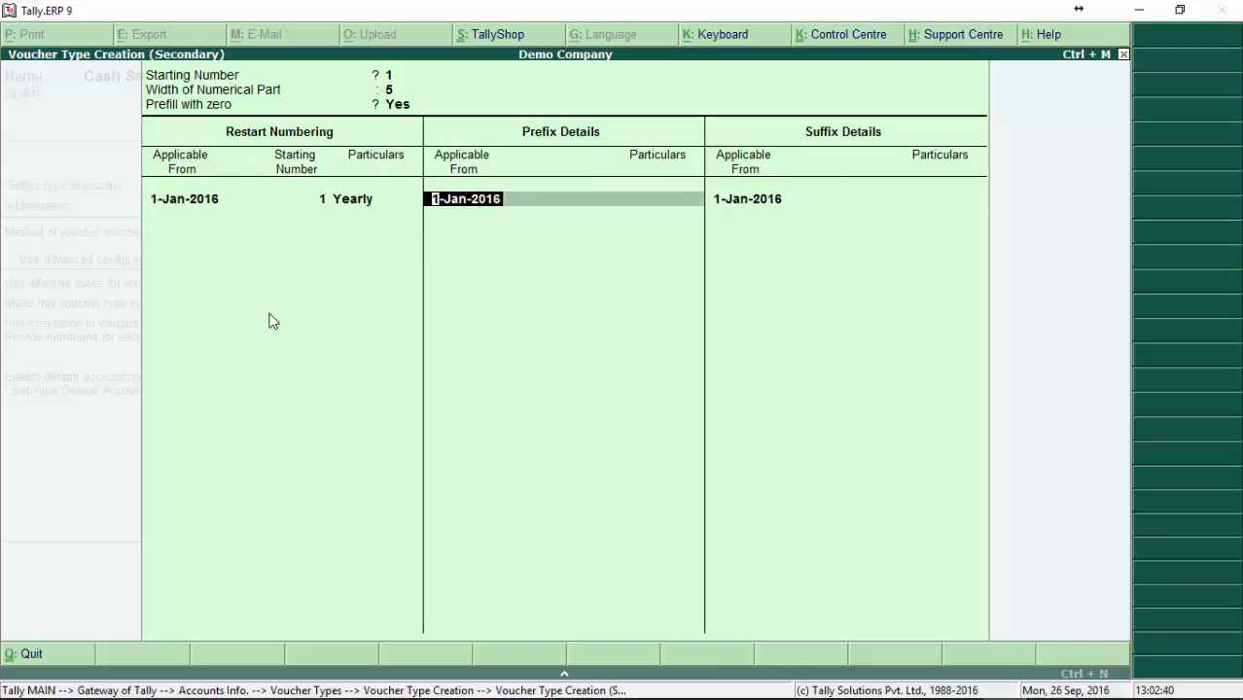
Step: Add the voucher number prefix SNS and suffix CS, both applicable from 1-Jan-2016, and finish the numbering configuration
key("Return")
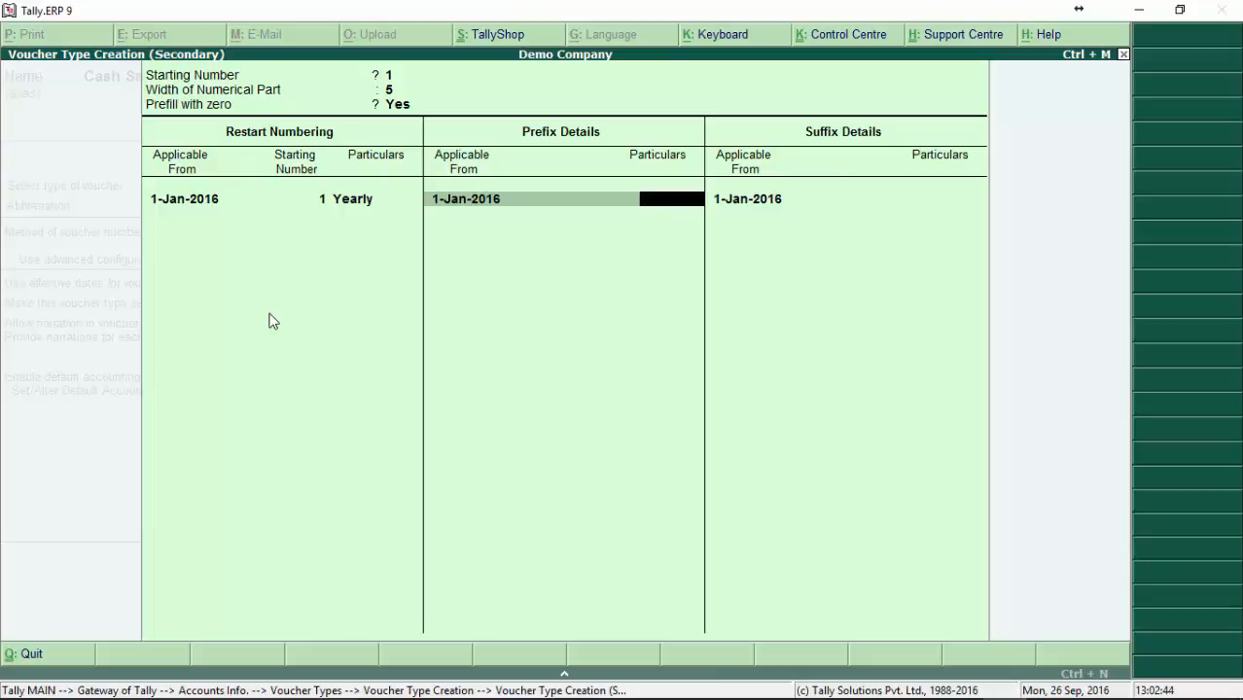
type("SNS")
key("Return")
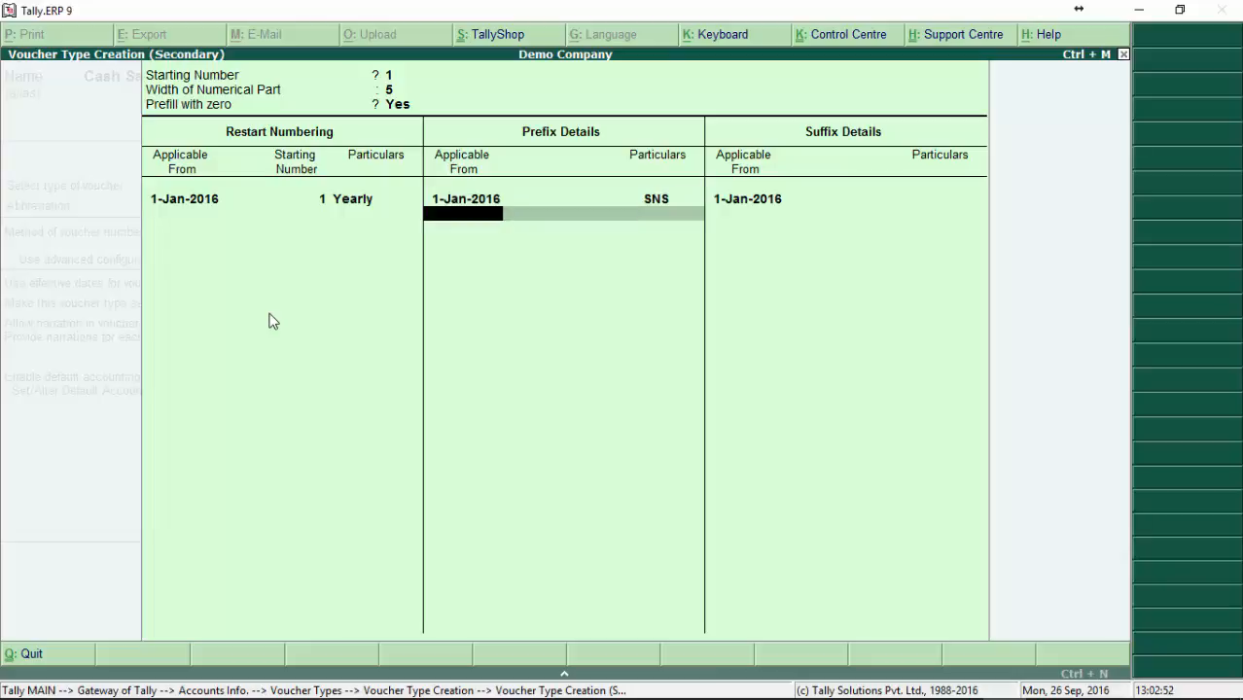
key("Return")
key("Return")
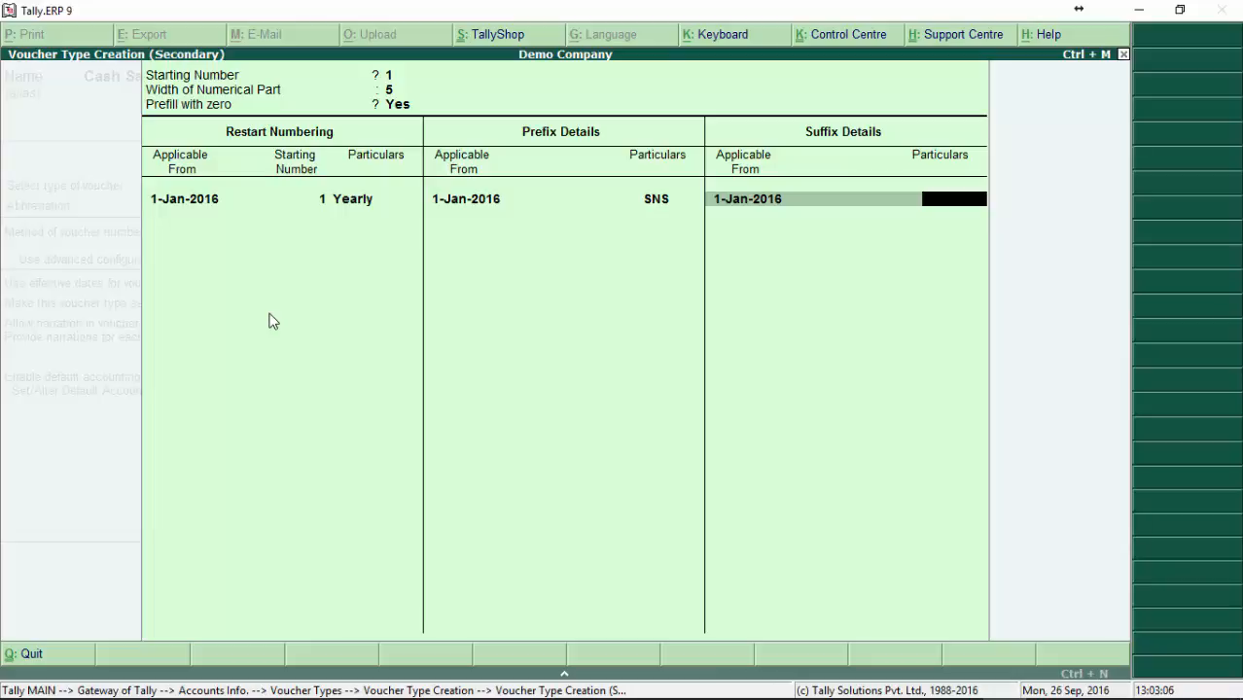
type("CS")
key("Return")
key("Return")
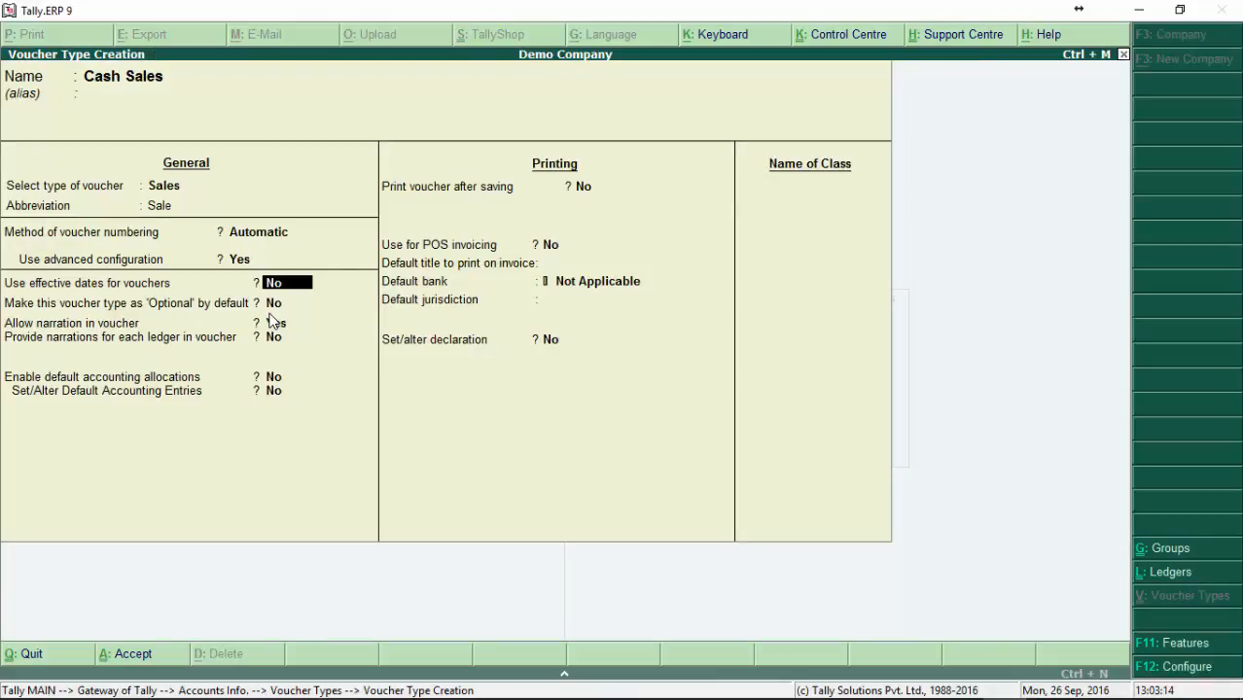
Step: Accept the default general and printing options for Cash Sales and save the voucher type
key("Return")
key("Return")
key("Return")
key("Return")
key("Return")
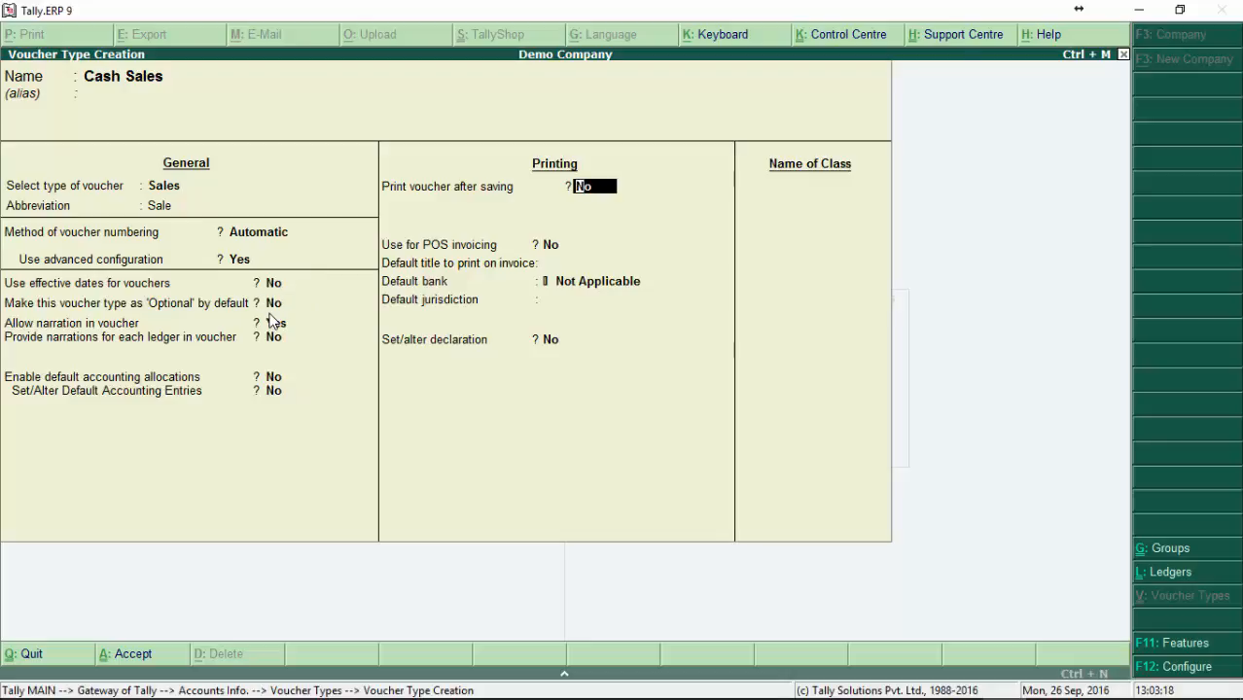
key("Return")
key("Return")
key("Return")
key("Return")
key("Return")
key("Return")
key("Return")
Step: Leave the blank voucher type creation form and display the details of the Cash Sales voucher type
key("Return")
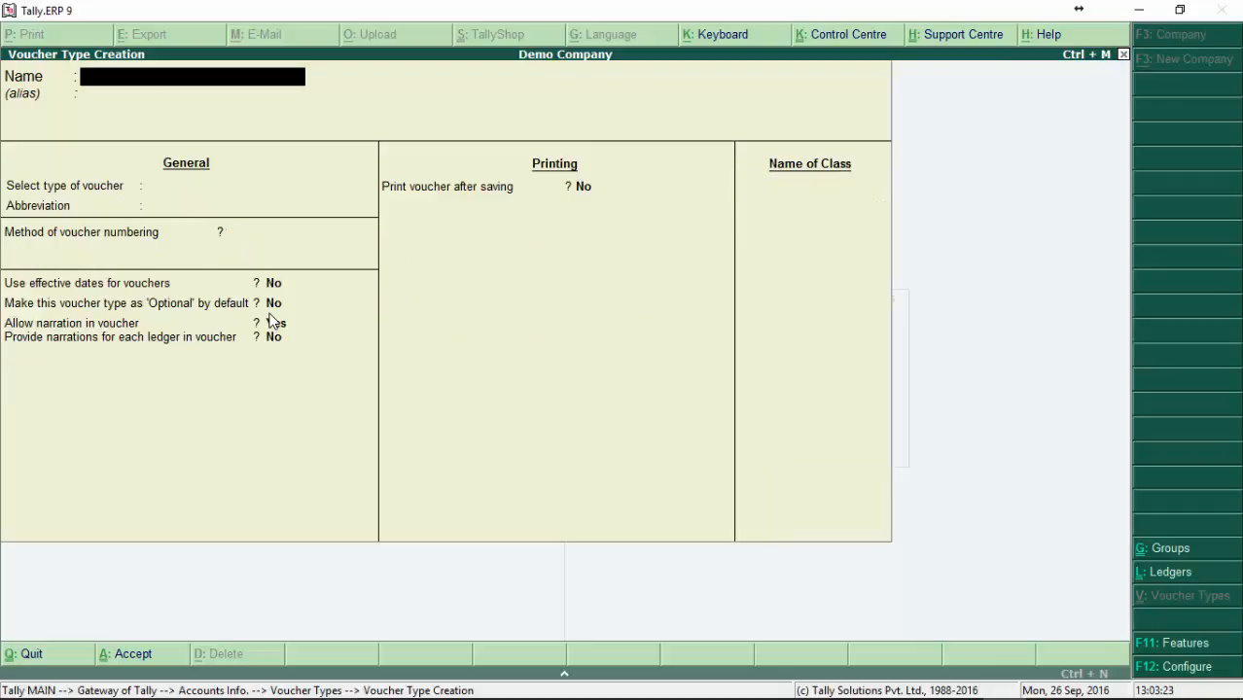
key("Escape")
key("Return")
key("Down")
key("Return")
key("Down")
key("Up")
key("Down")
key("Up")
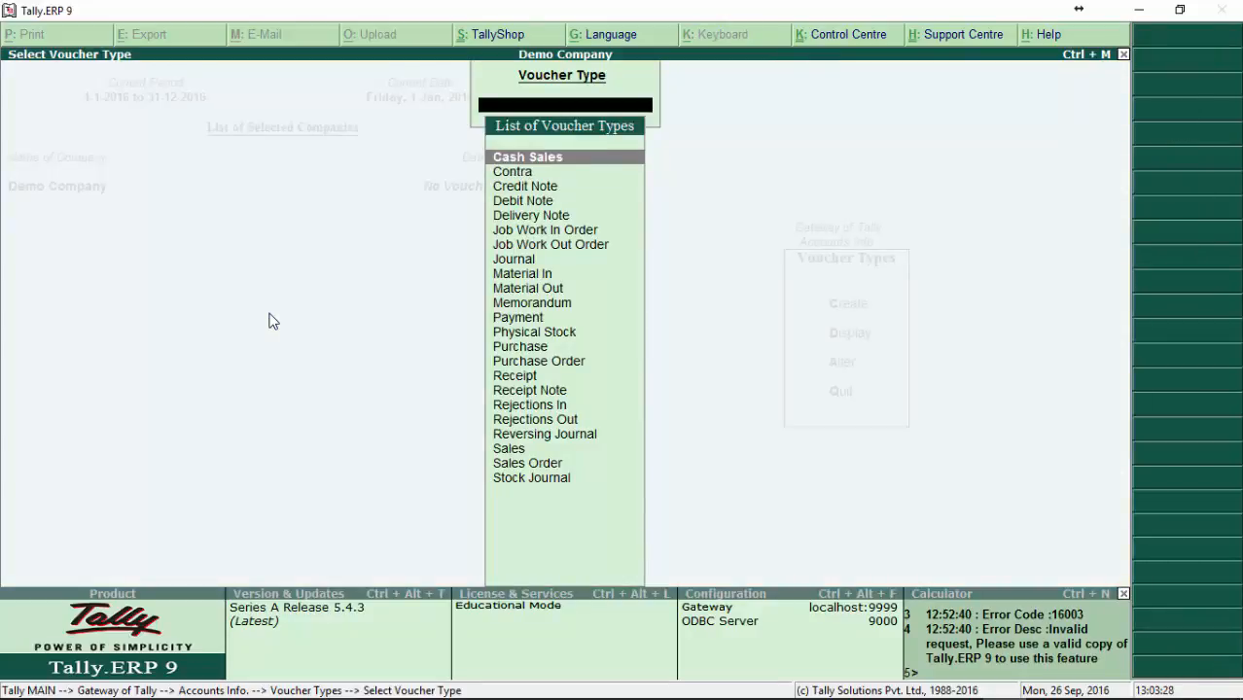
key("Return")
key("Escape")
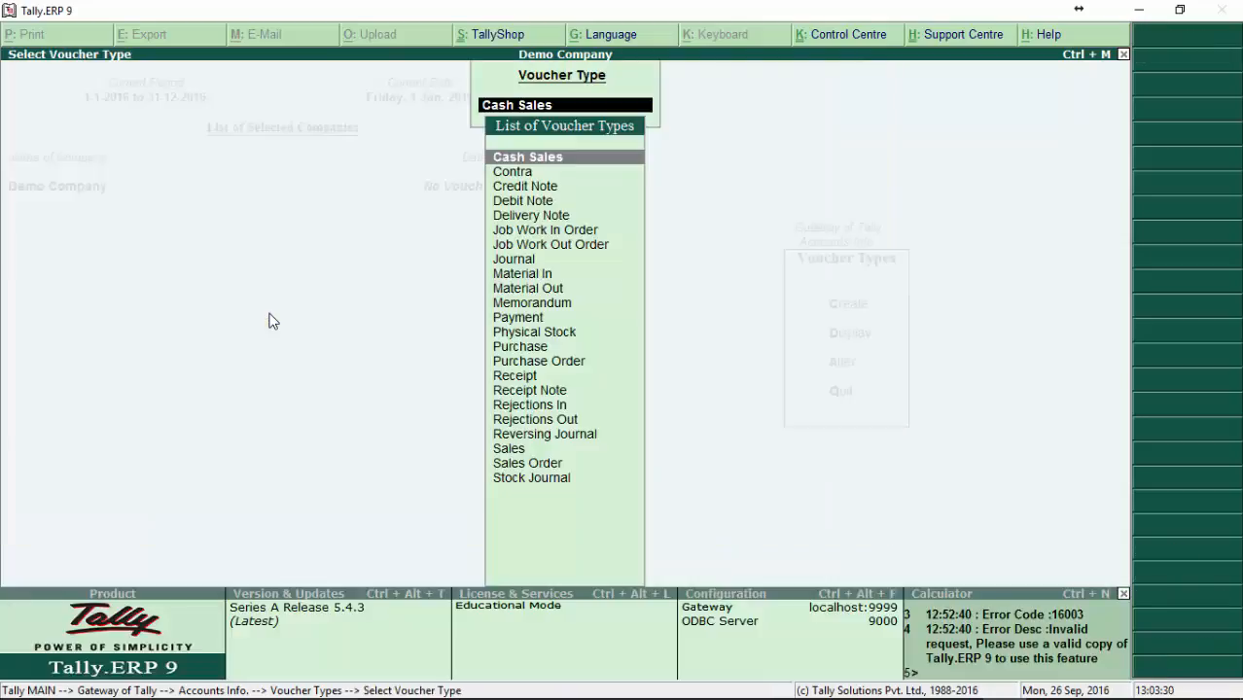
Step: Open the Cash Sales voucher type for alteration, review its settings and leave it without saving any changes
key("Escape")
key("Down")
key("Return")
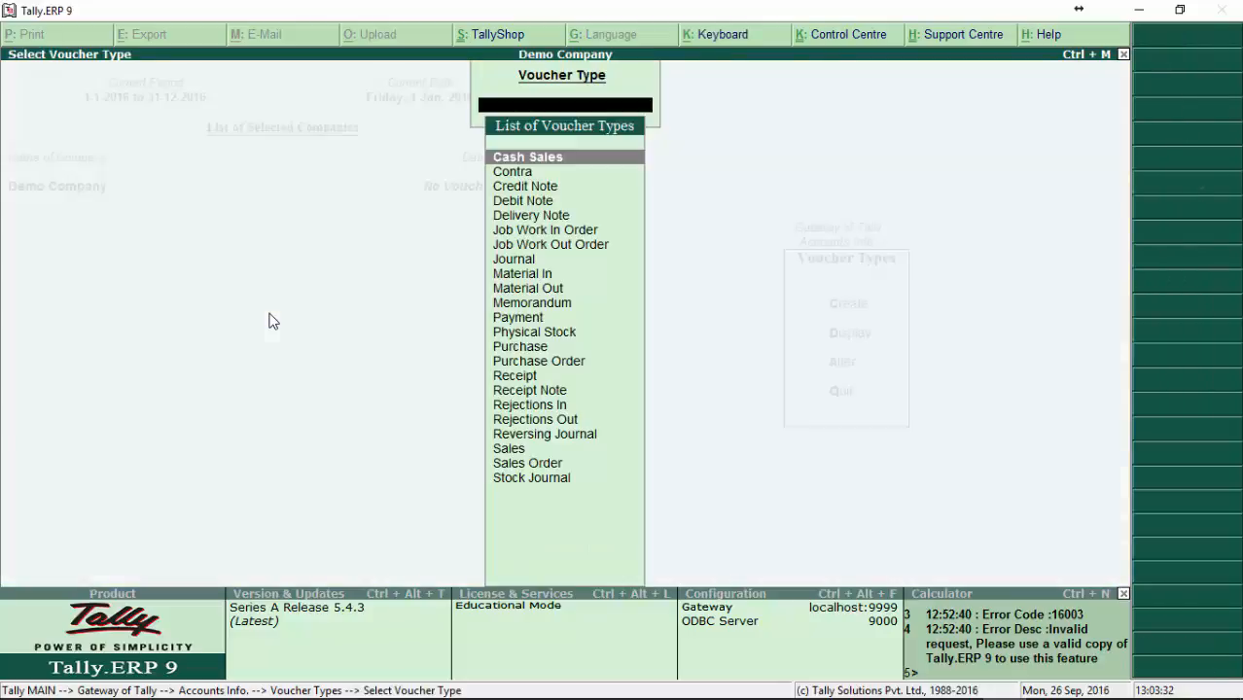
key("Return")
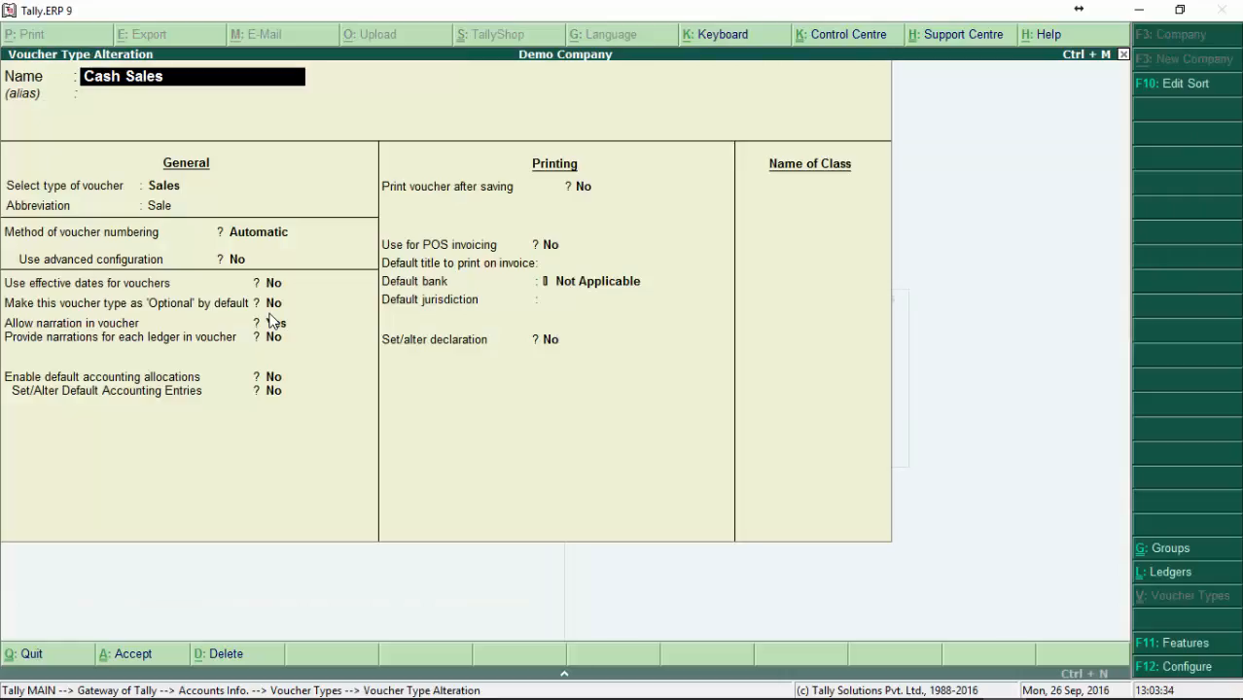
key("Escape")
key("Return")
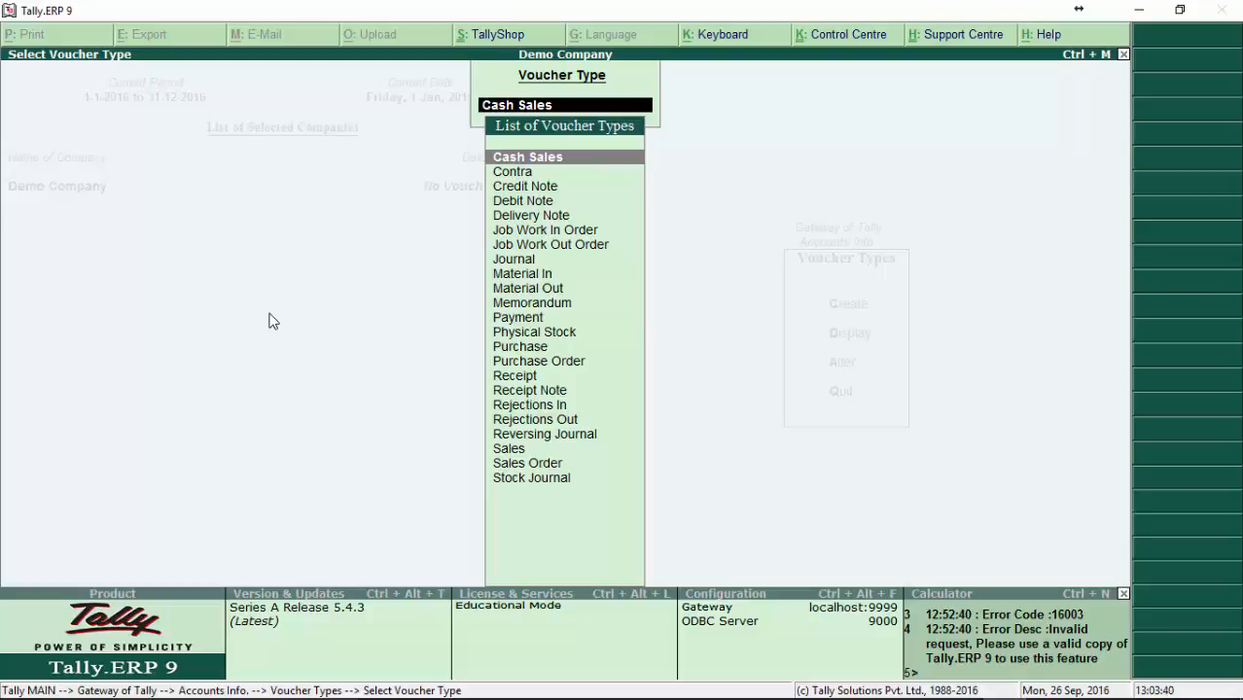
Step: Open the Memorandum voucher type for alteration to view its settings, and quit it without saving
key("Down")
key("Down")
key("Down")
key("Down")
key("Down")
key("Down")
key("Down")
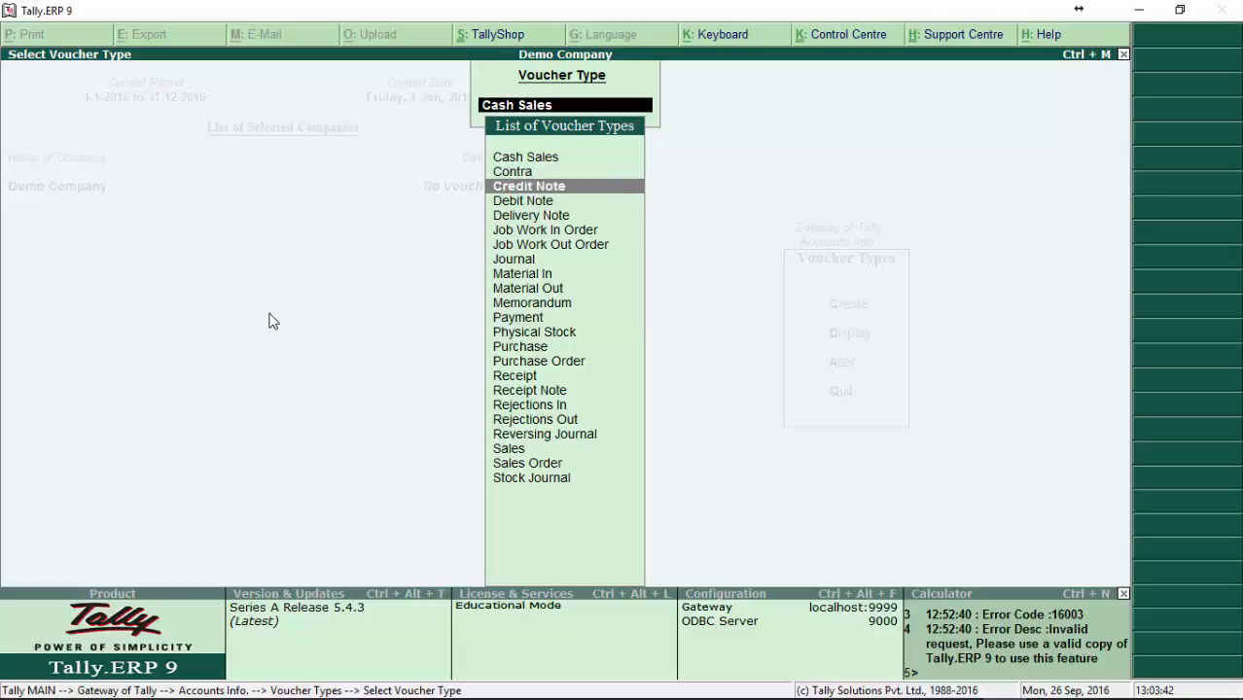
key("Down")
key("Down")
key("Down")
key("Return")
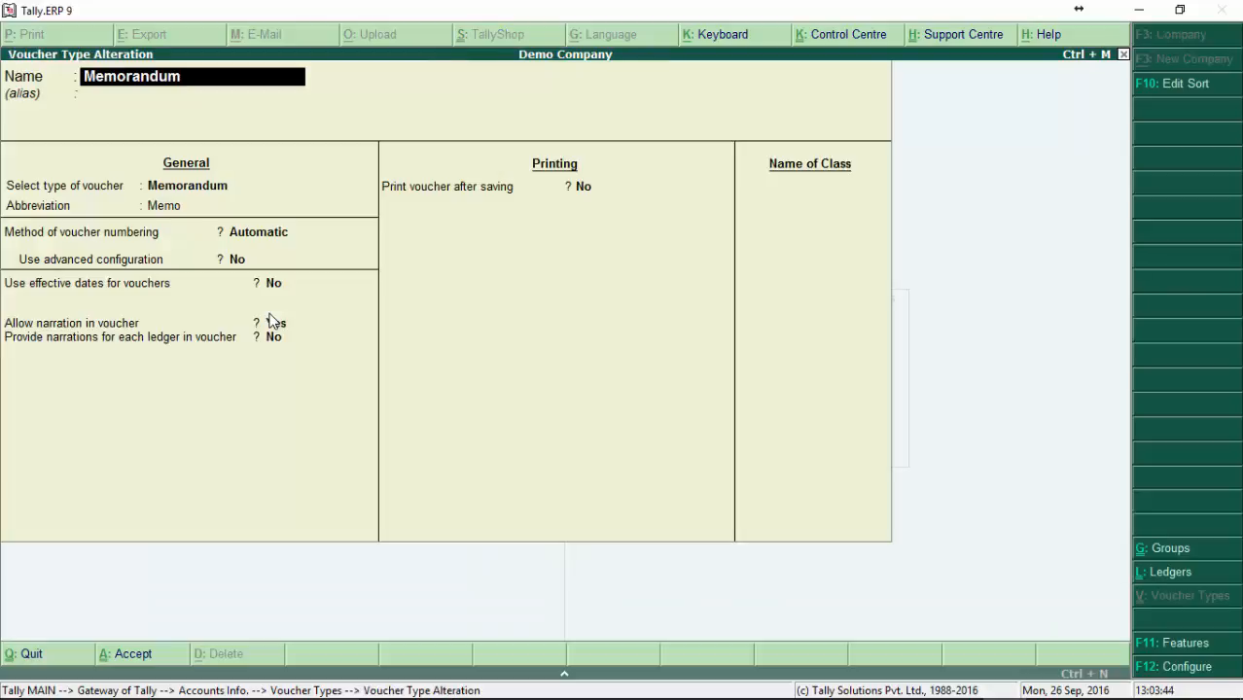
key("Escape")
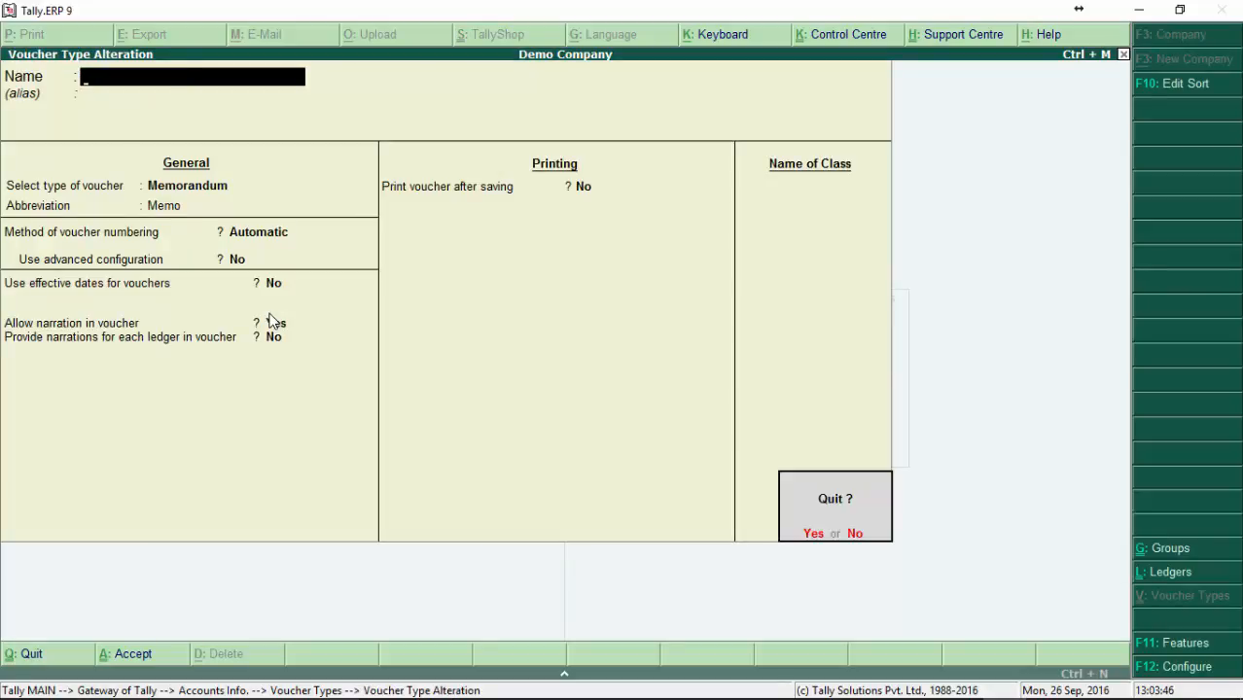
key("y")
Step: Leave voucher type alteration and return to the Gateway of Tally main menu
key("Escape")
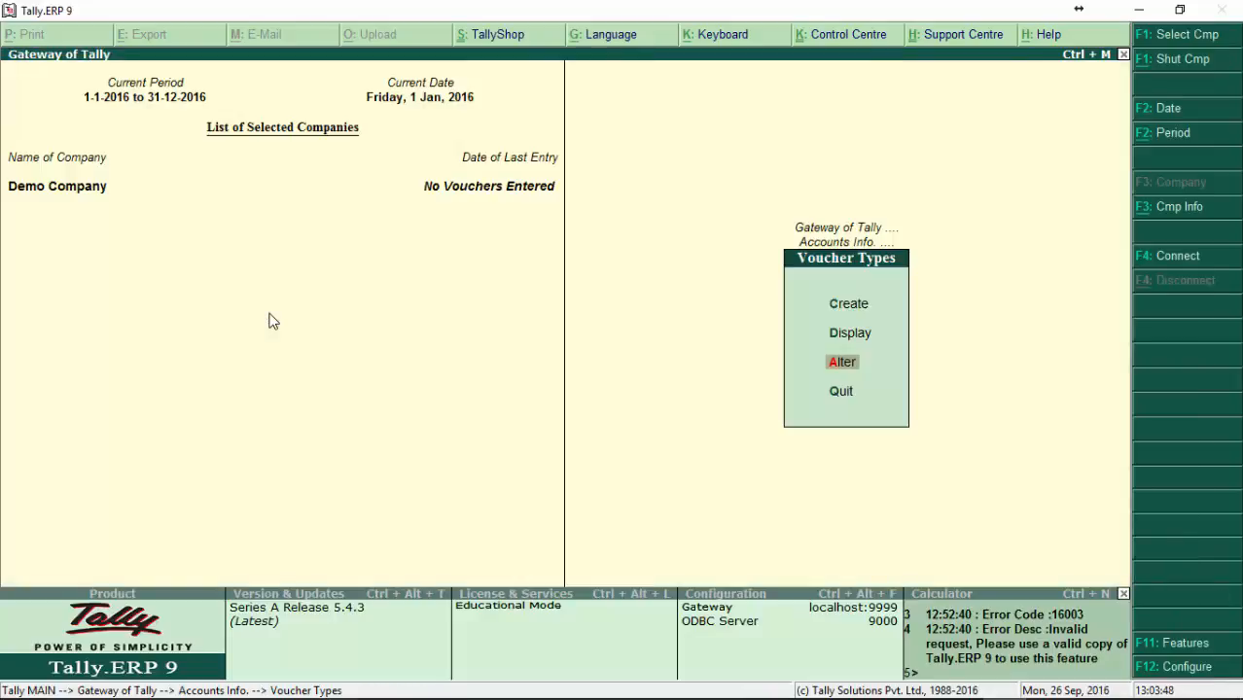
key("Escape")
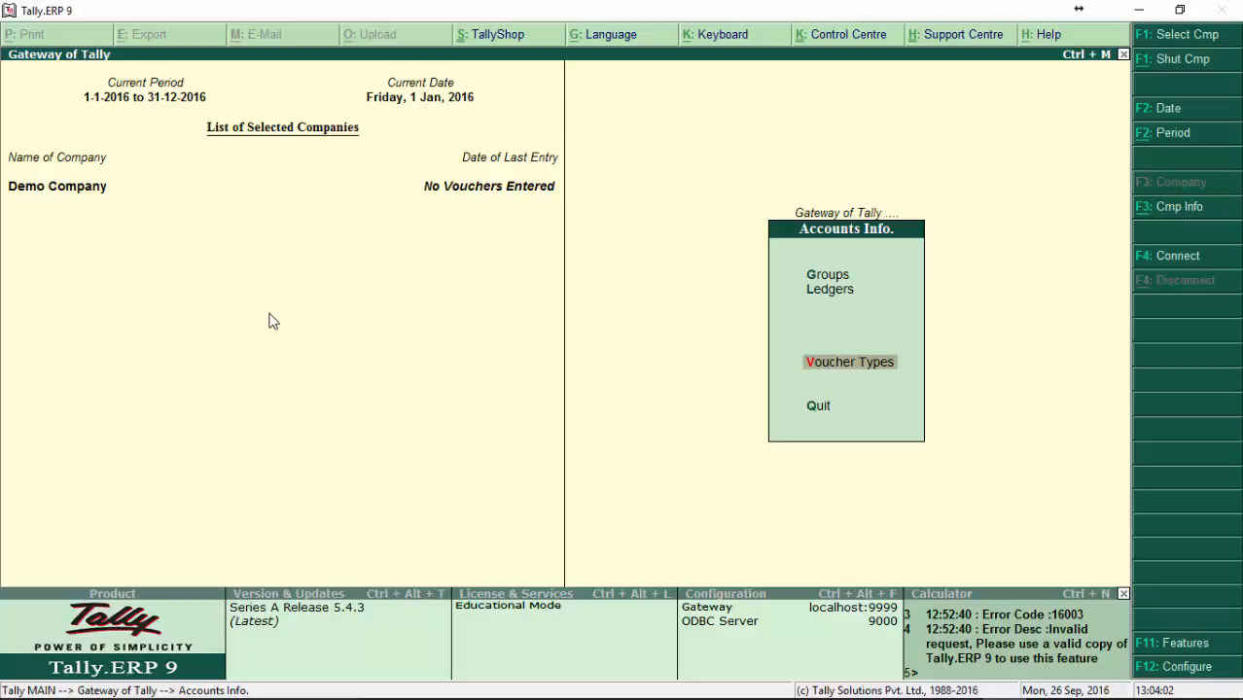
key("Escape")
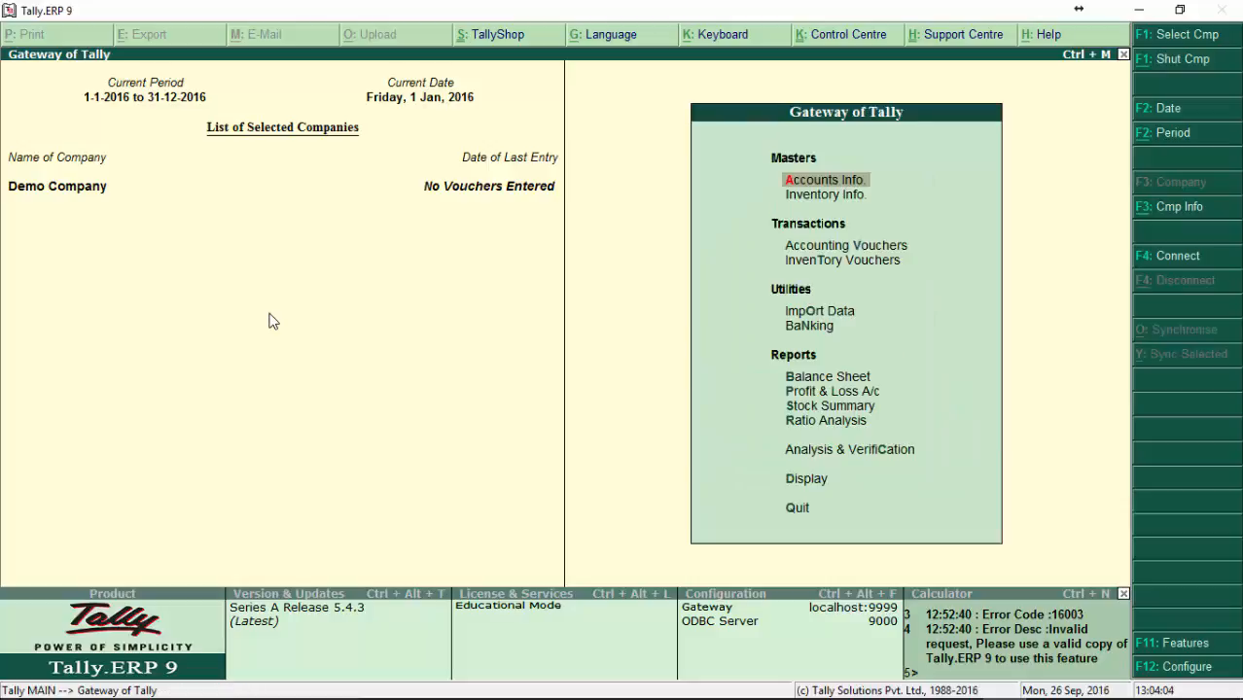